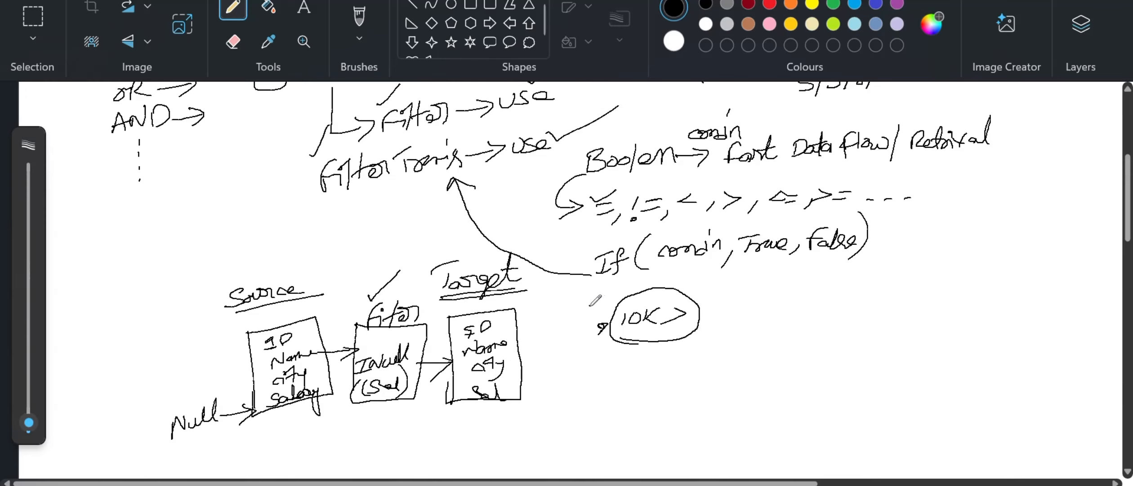
Step: Switch from the Paint whiteboard to the Filter Transformation – Tips slide in Acrobat
{"action": "key", "text": "alt+Tab"}
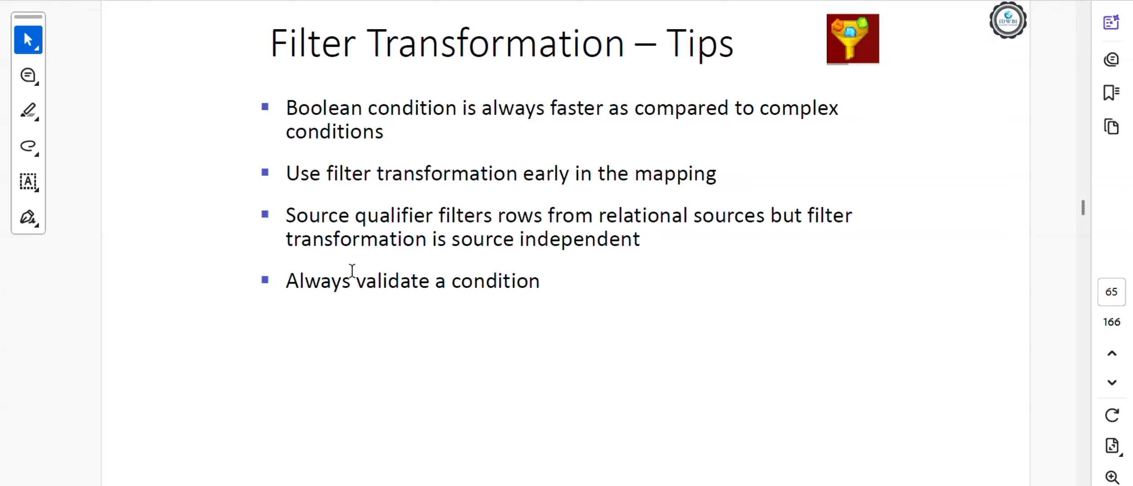
Step: Return to the Untitled - Paint whiteboard showing the Source → Filter → Target diagram
{"action": "key", "text": "alt+Tab"}
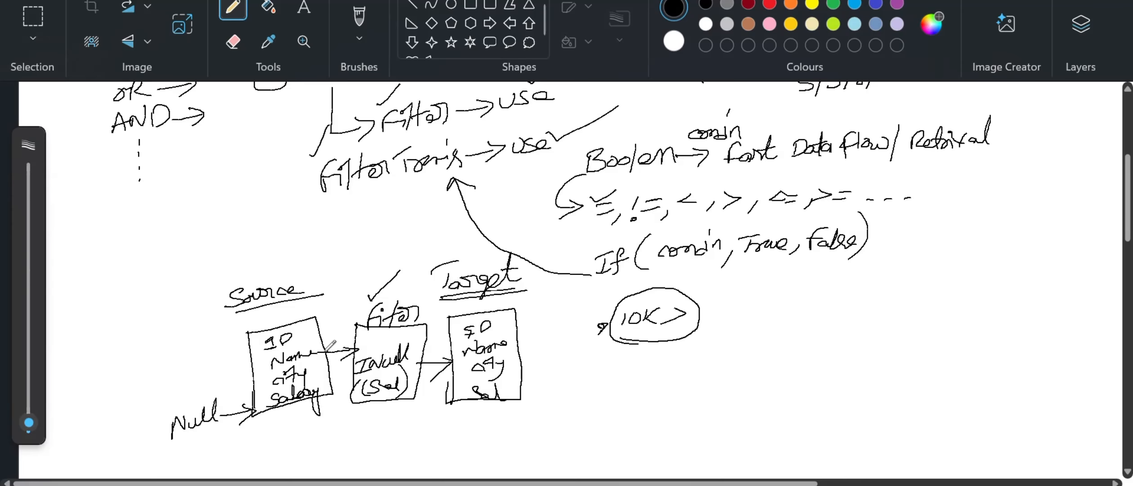
{"action": "left_click", "coordinate": [309, 335]}
Step: Draw arrows, a label and the numbers 10 and 5 beside the Source box, then return to the tips slide
{"action": "mouse_move", "coordinate": [253, 349]}
{"action": "left_mouse_down"}
{"action": "mouse_move", "coordinate": [179, 344]}
{"action": "mouse_move", "coordinate": [194, 316]}
{"action": "mouse_move", "coordinate": [182, 338]}
{"action": "left_mouse_up"}
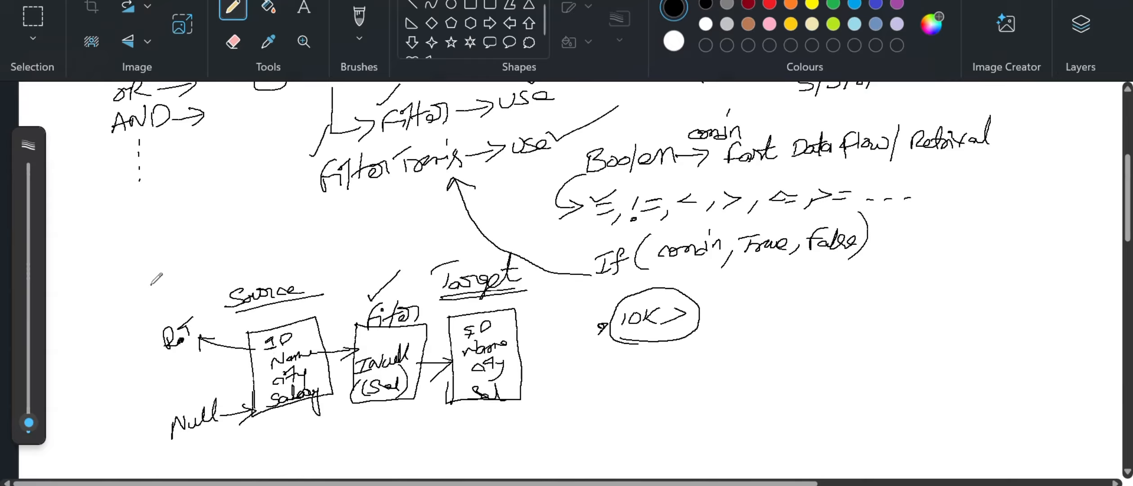
{"action": "mouse_move", "coordinate": [152, 283]}
{"action": "left_mouse_down"}
{"action": "mouse_move", "coordinate": [170, 309]}
{"action": "mouse_move", "coordinate": [170, 299]}
{"action": "left_mouse_up"}
{"action": "left_click", "coordinate": [171, 314]}
{"action": "left_click_drag", "start_coordinate": [158, 283], "coordinate": [188, 304]}
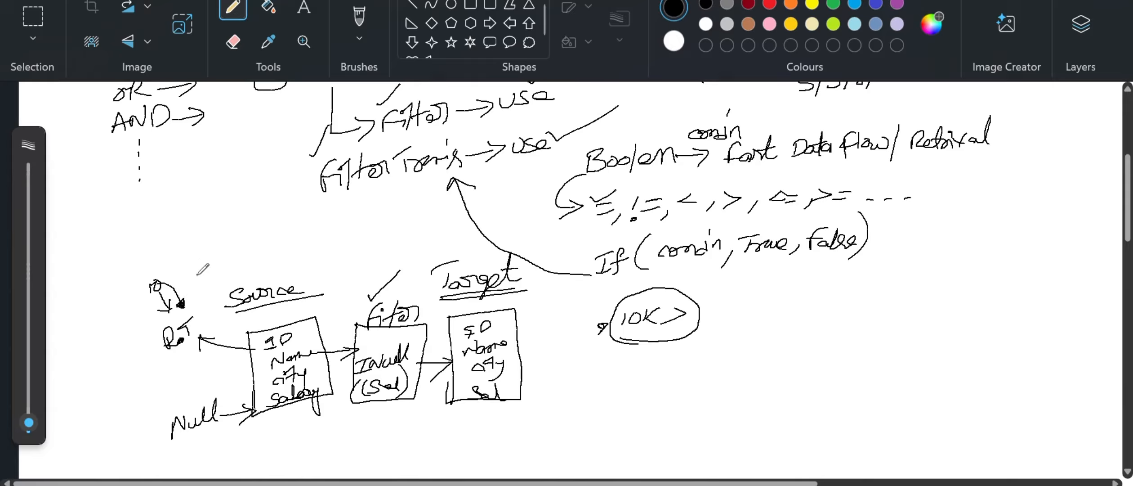
{"action": "left_click_drag", "start_coordinate": [197, 275], "coordinate": [198, 290]}
{"action": "left_click_drag", "start_coordinate": [205, 274], "coordinate": [228, 339]}
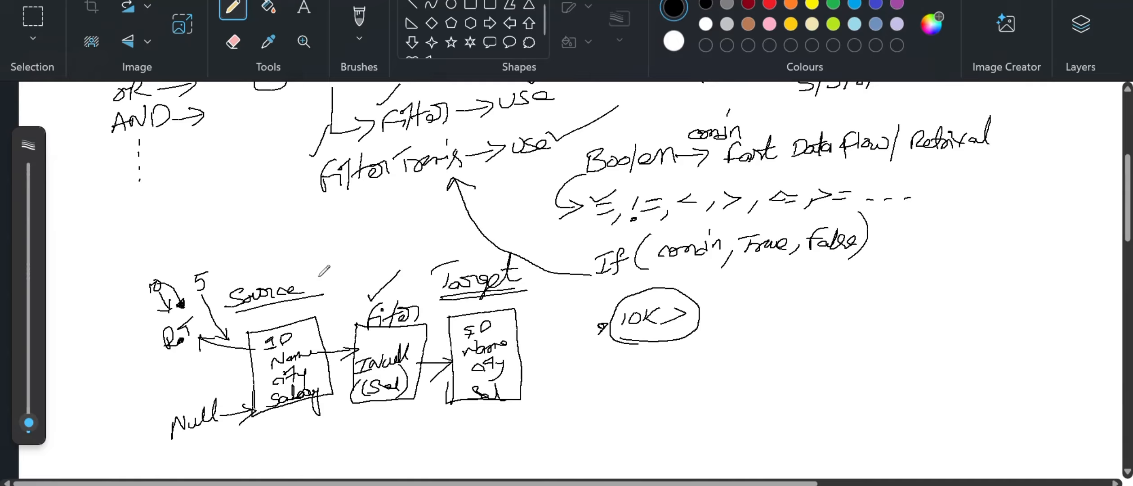
{"action": "left_click", "coordinate": [320, 374]}
{"action": "key", "text": "alt+Tab"}
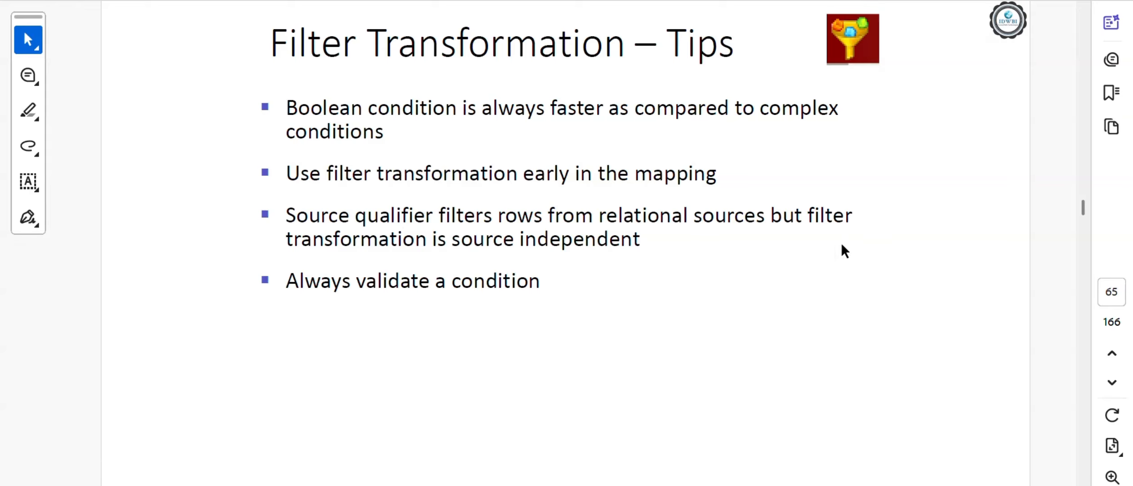
Step: Back on the whiteboard, draw a pencil arrow pointing into the Filter box
{"action": "key", "text": "alt+Tab"}
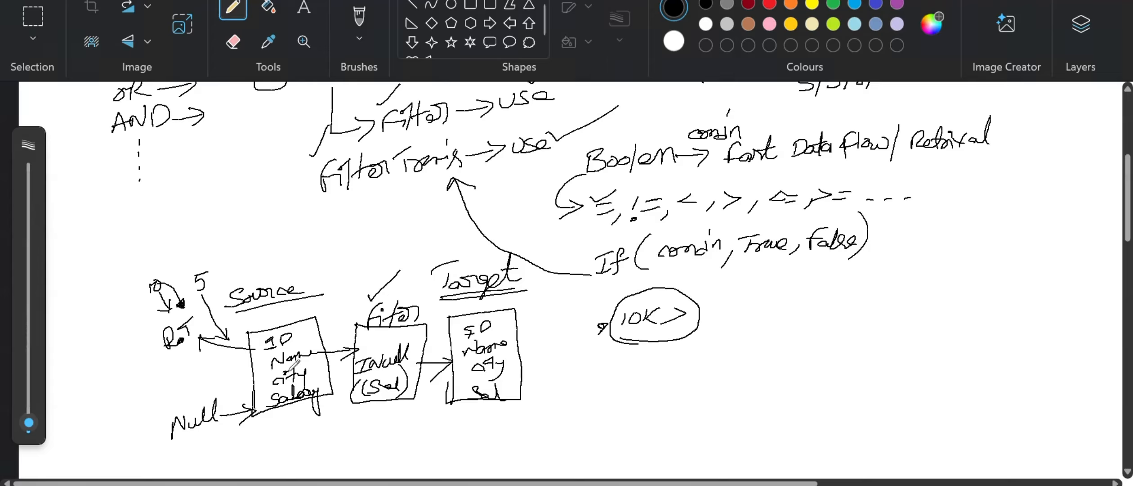
{"action": "mouse_move", "coordinate": [357, 321]}
{"action": "left_mouse_down"}
{"action": "mouse_move", "coordinate": [353, 302]}
{"action": "mouse_move", "coordinate": [330, 312]}
{"action": "mouse_move", "coordinate": [342, 314]}
{"action": "left_mouse_up"}
Step: Switch to Acrobat and scroll back to page 64, the Filter Transformation slide
{"action": "key", "text": "alt+Tab"}
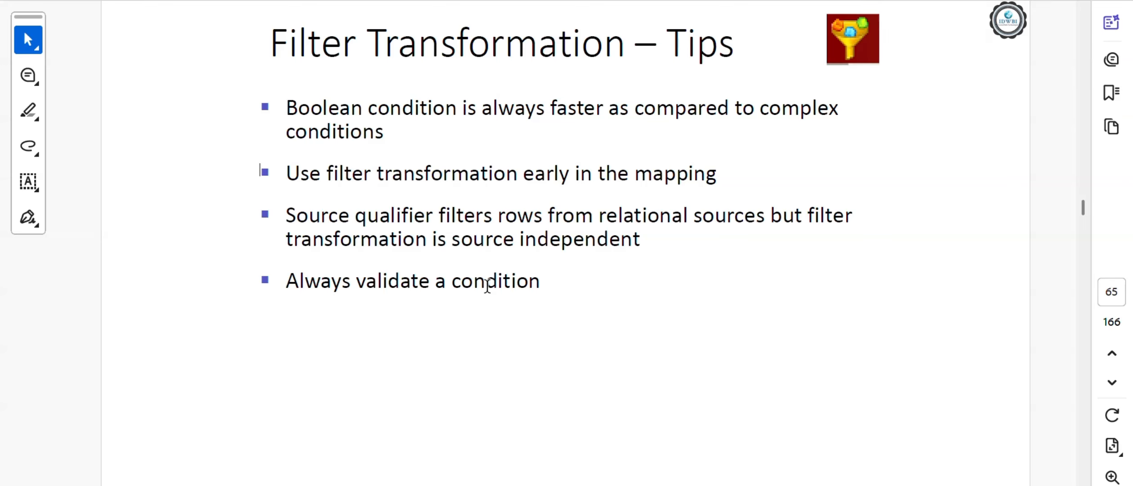
{"action": "scroll", "coordinate": [594, 295], "scroll_direction": "down", "scroll_amount": 1}
{"action": "scroll", "coordinate": [593, 297], "scroll_direction": "up", "scroll_amount": 1}
{"action": "scroll", "coordinate": [593, 300], "scroll_direction": "up", "scroll_amount": 1}
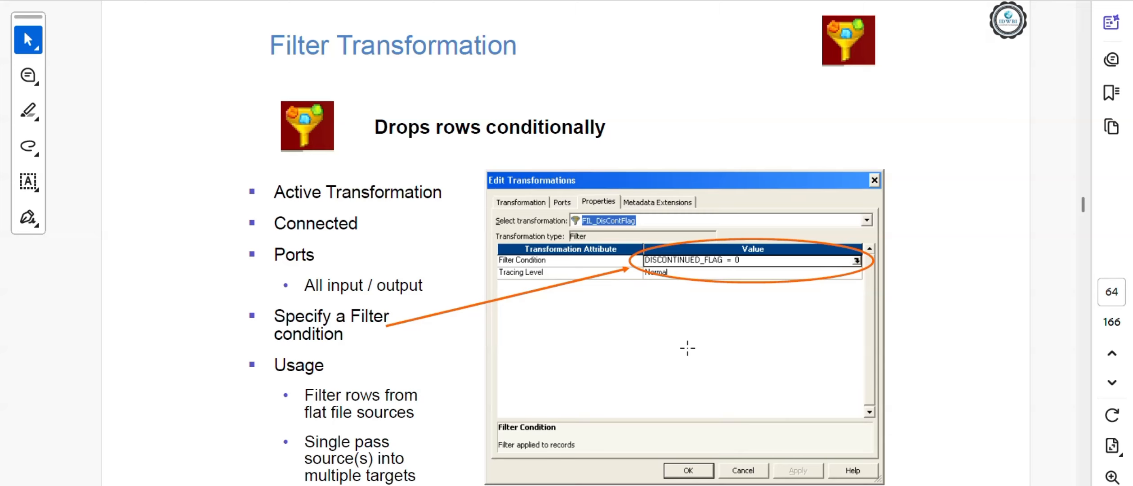
Step: Clear the Customer_xml source from Designer's Source Analyzer workspace, then bring SQL Developer forward
{"action": "left_click", "coordinate": [633, 485]}
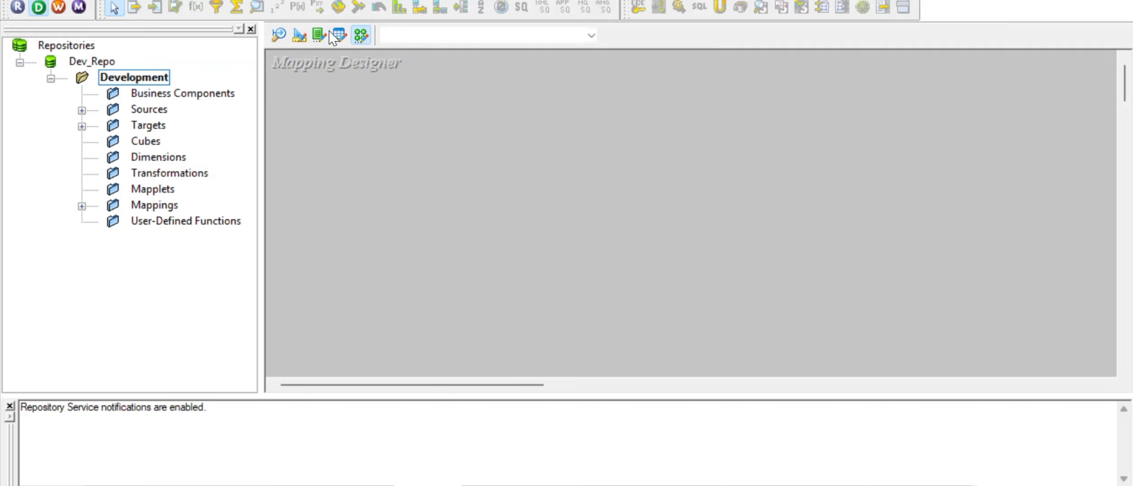
{"action": "left_click", "coordinate": [278, 35]}
{"action": "right_click", "coordinate": [581, 103]}
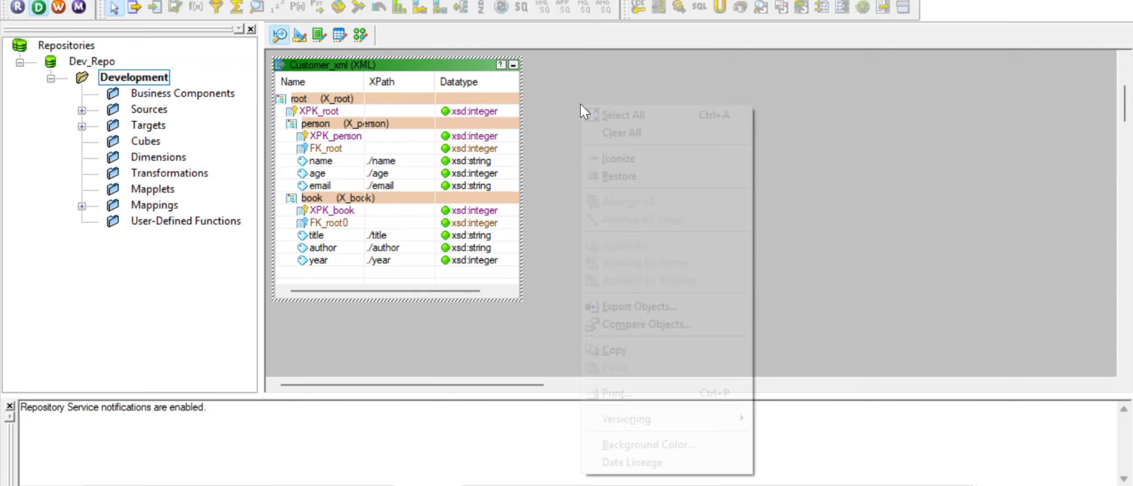
{"action": "left_click", "coordinate": [604, 131]}
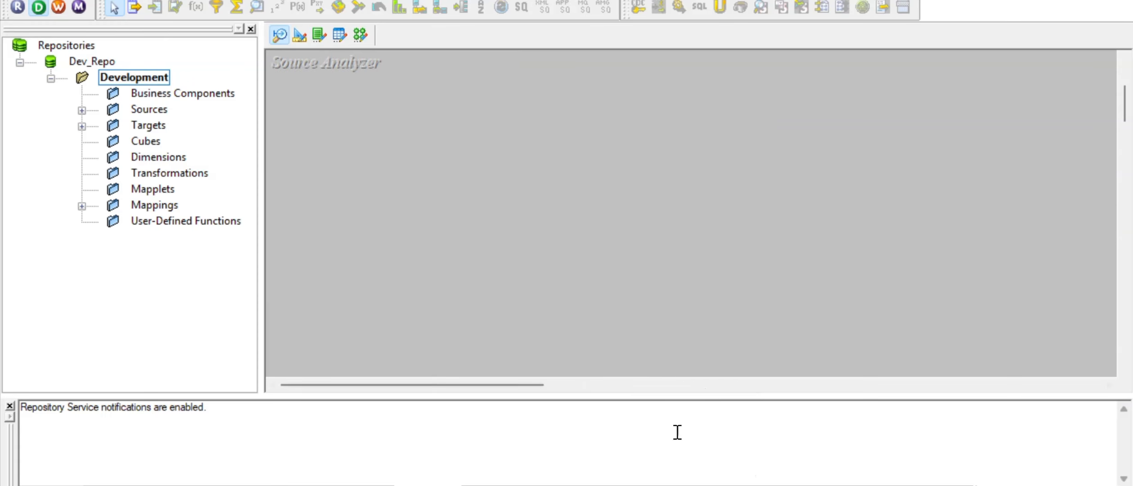
{"action": "left_click", "coordinate": [671, 485]}
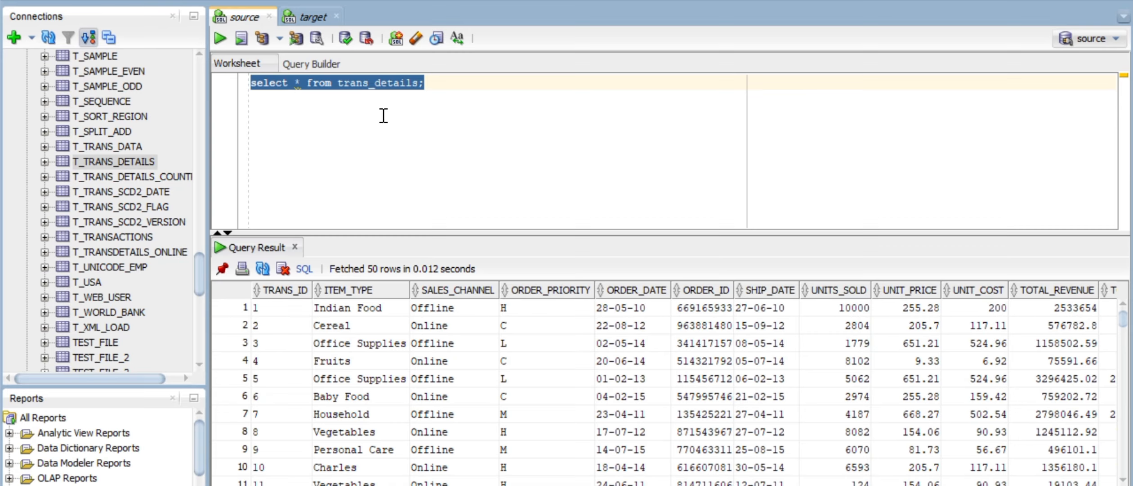
Step: Enlarge the trans_details result grid and inspect the Offline SALES_CHANNEL values
{"action": "left_click", "coordinate": [370, 87]}
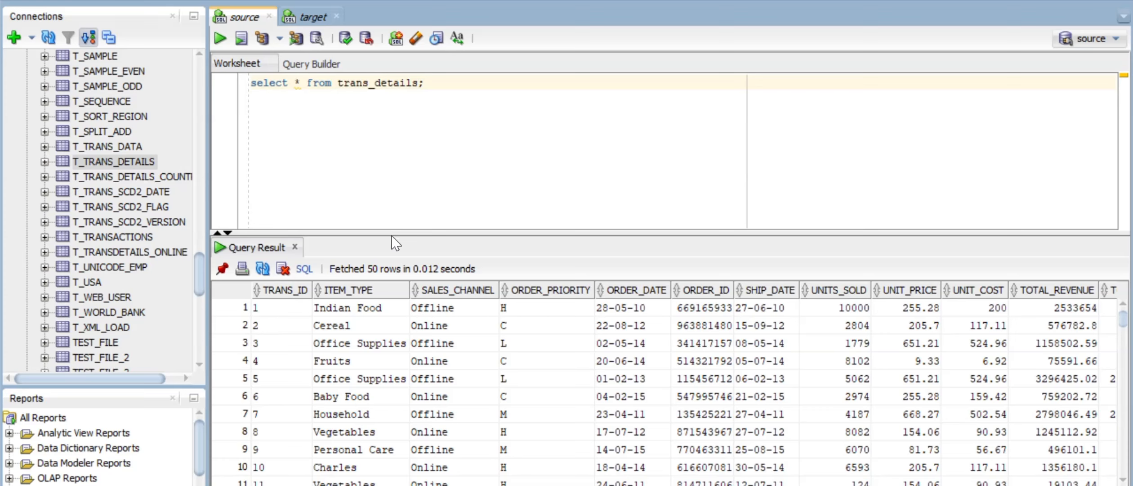
{"action": "left_click_drag", "start_coordinate": [391, 233], "coordinate": [391, 145]}
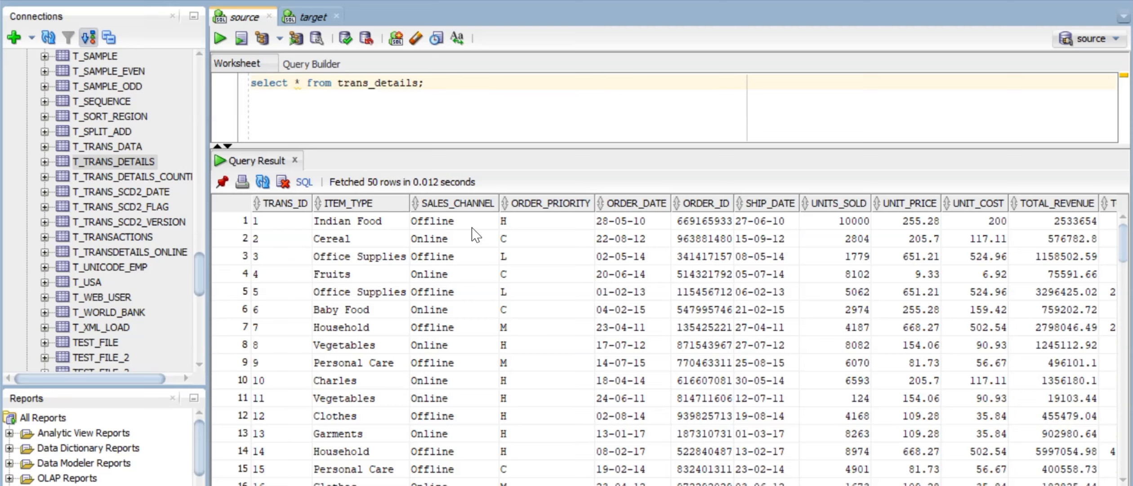
{"action": "left_click", "coordinate": [448, 222]}
{"action": "key", "text": "Down"}
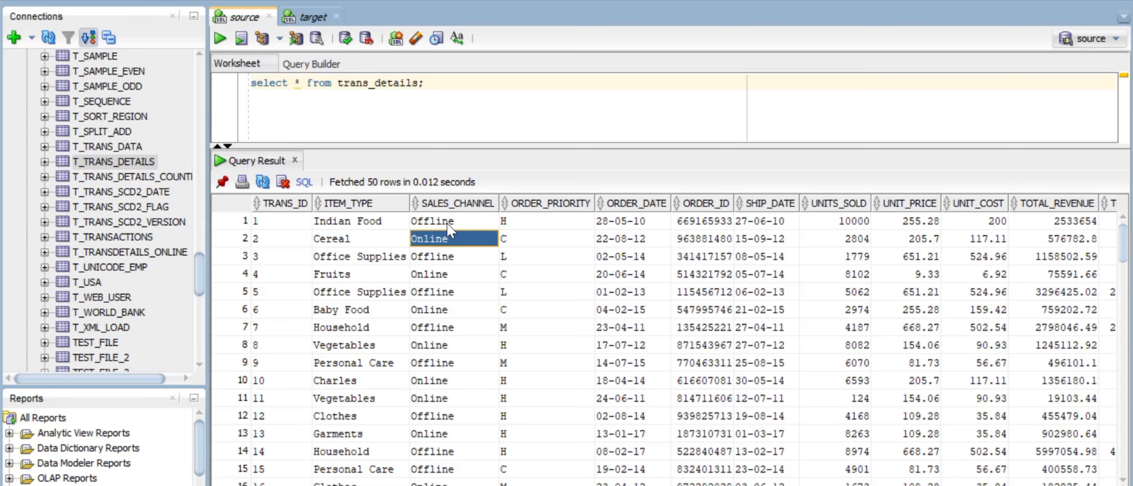
{"action": "scroll", "coordinate": [488, 288], "scroll_direction": "down", "scroll_amount": 8}
{"action": "scroll", "coordinate": [488, 287], "scroll_direction": "up", "scroll_amount": 8}
Step: Select the ORDER_PRIORITY, ORDER_DATE, ORDER_ID and SHIP_DATE values, fetching 100 rows
{"action": "left_click_drag", "start_coordinate": [546, 223], "coordinate": [531, 461]}
{"action": "scroll", "coordinate": [531, 460], "scroll_direction": "down", "scroll_amount": 12}
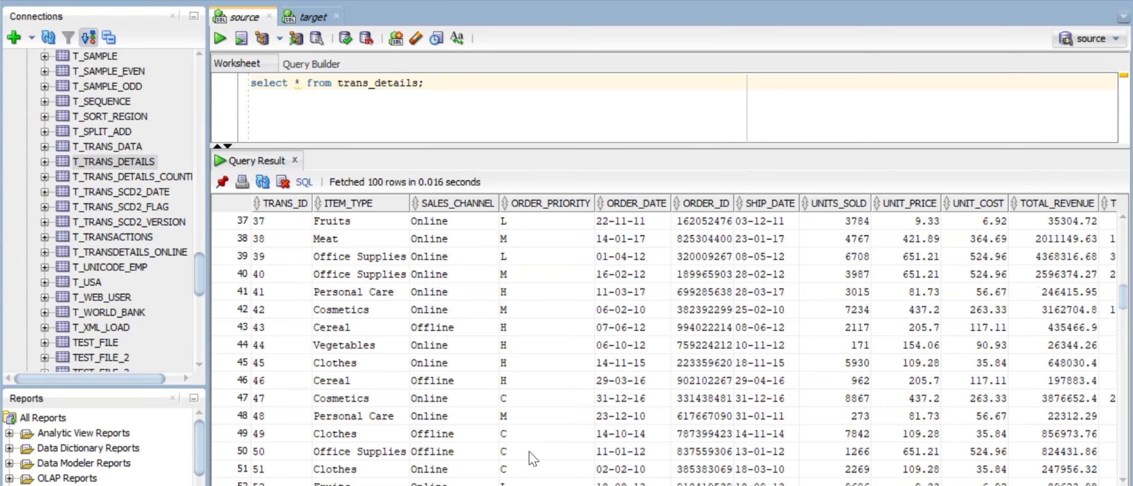
{"action": "scroll", "coordinate": [533, 458], "scroll_direction": "up", "scroll_amount": 1}
{"action": "scroll", "coordinate": [534, 411], "scroll_direction": "up", "scroll_amount": 11}
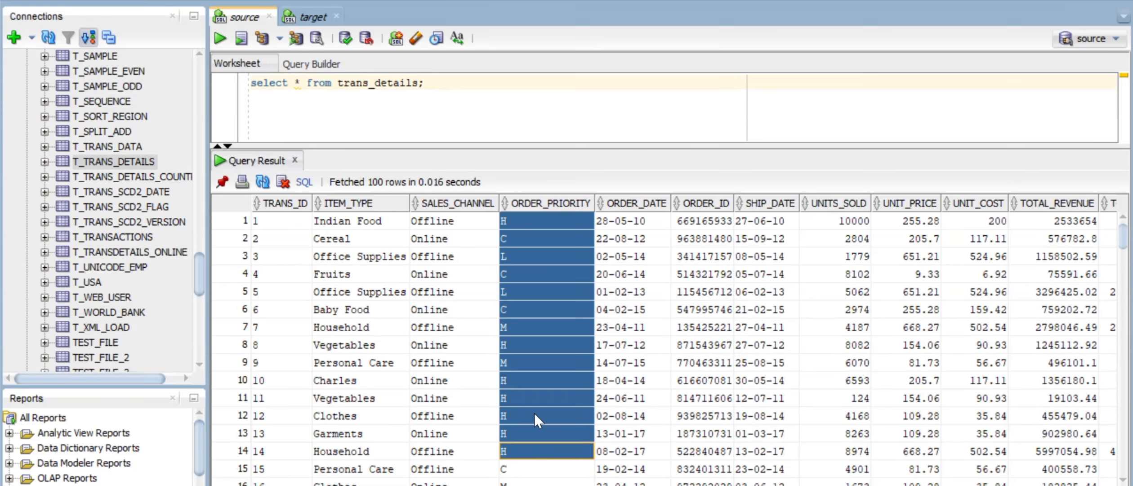
{"action": "left_click", "coordinate": [643, 224]}
{"action": "left_click_drag", "start_coordinate": [642, 223], "coordinate": [659, 334]}
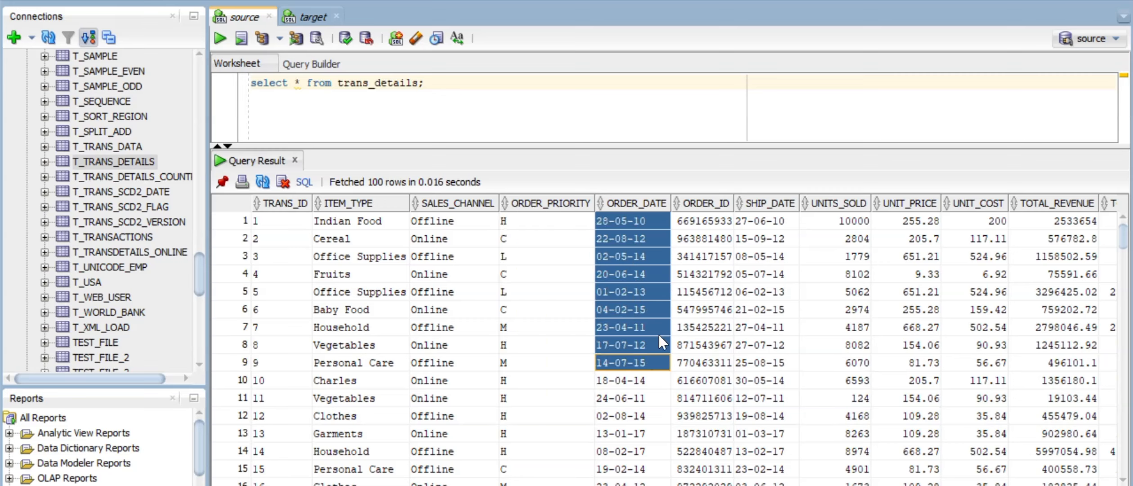
{"action": "left_click_drag", "start_coordinate": [698, 224], "coordinate": [758, 335]}
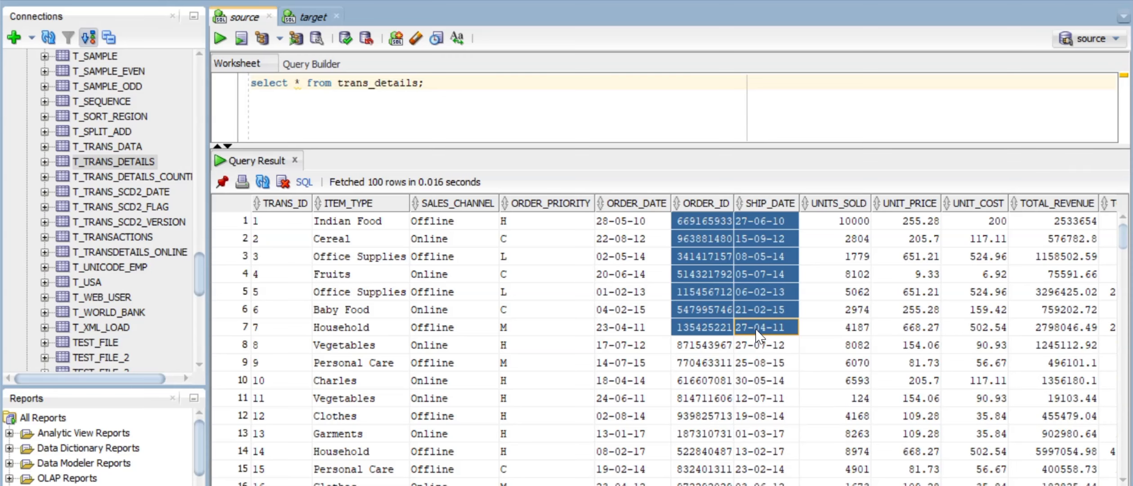
{"action": "scroll", "coordinate": [758, 335], "scroll_direction": "right", "scroll_amount": 3}
{"action": "left_click_drag", "start_coordinate": [699, 224], "coordinate": [696, 355]}
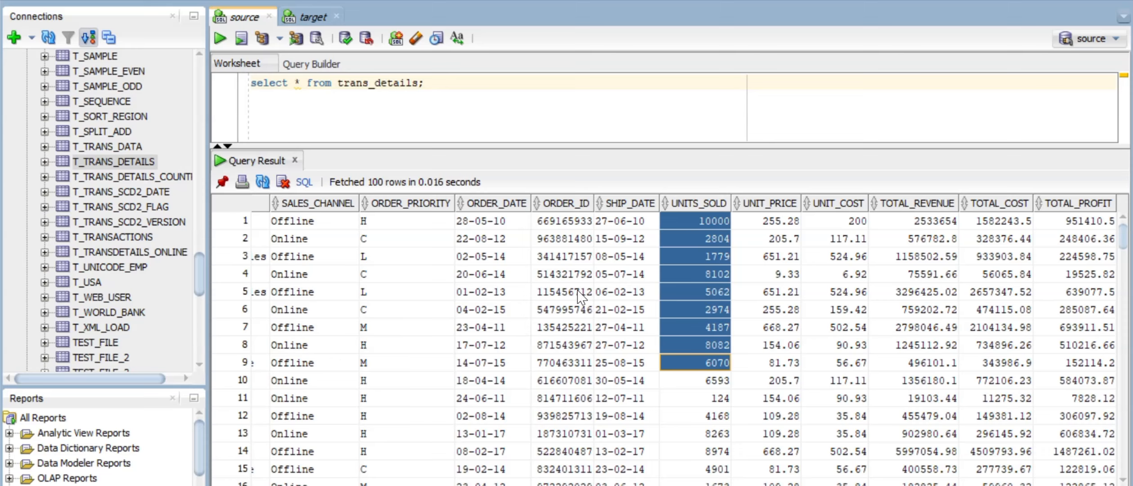
{"action": "left_click", "coordinate": [643, 221]}
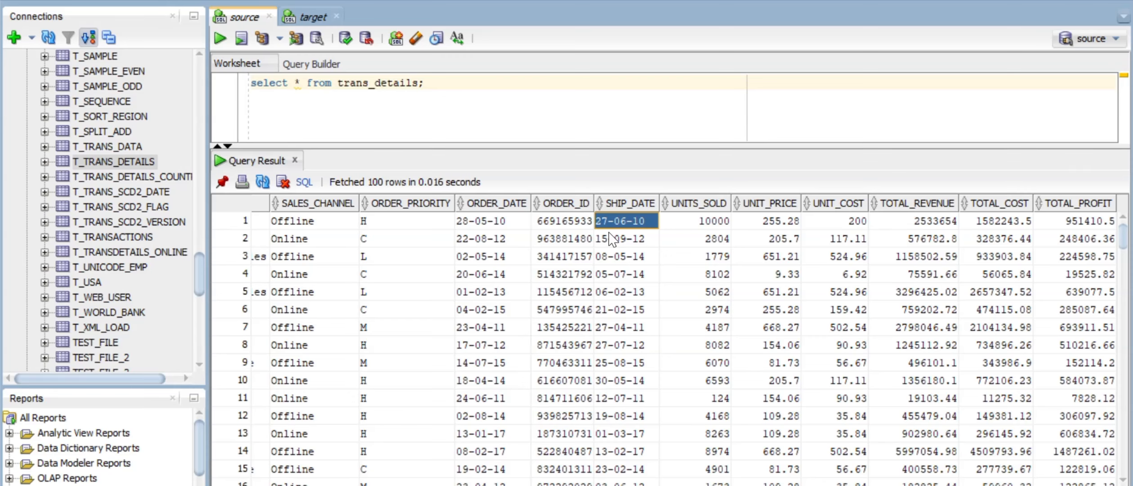
{"action": "mouse_move", "coordinate": [340, 211]}
{"action": "scroll", "coordinate": [335, 225], "scroll_direction": "left", "scroll_amount": 3}
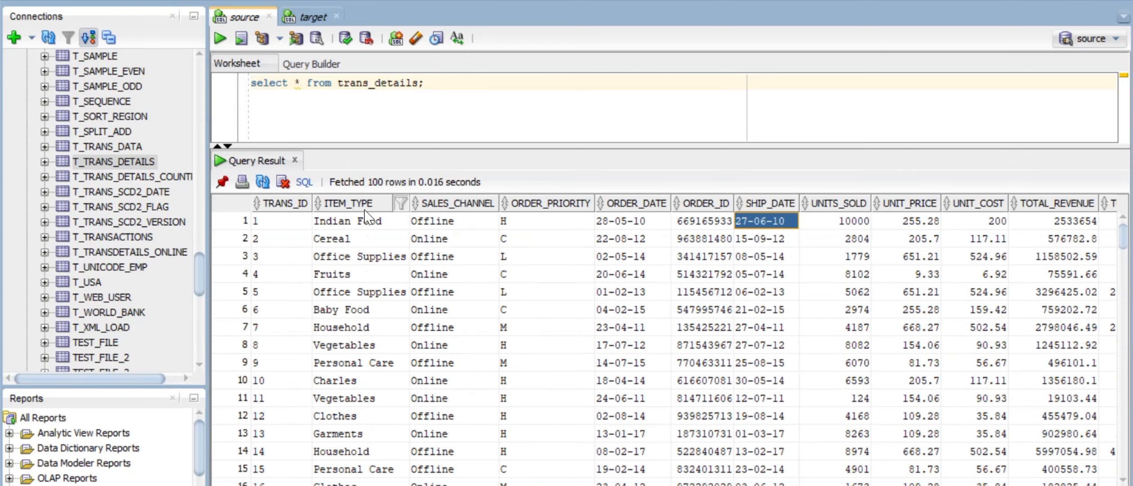
{"action": "left_click", "coordinate": [355, 225]}
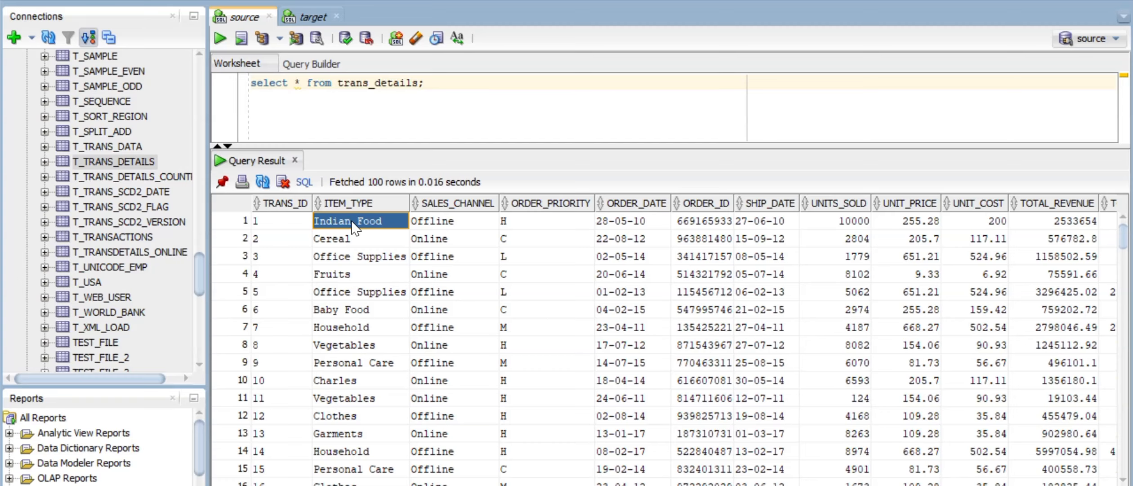
{"action": "left_click", "coordinate": [460, 225]}
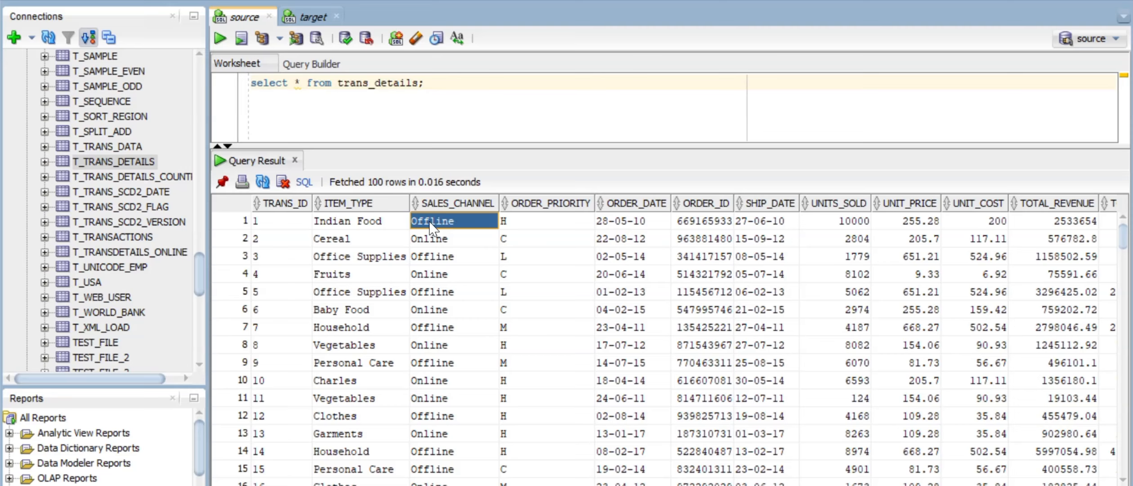
{"action": "left_click", "coordinate": [370, 228]}
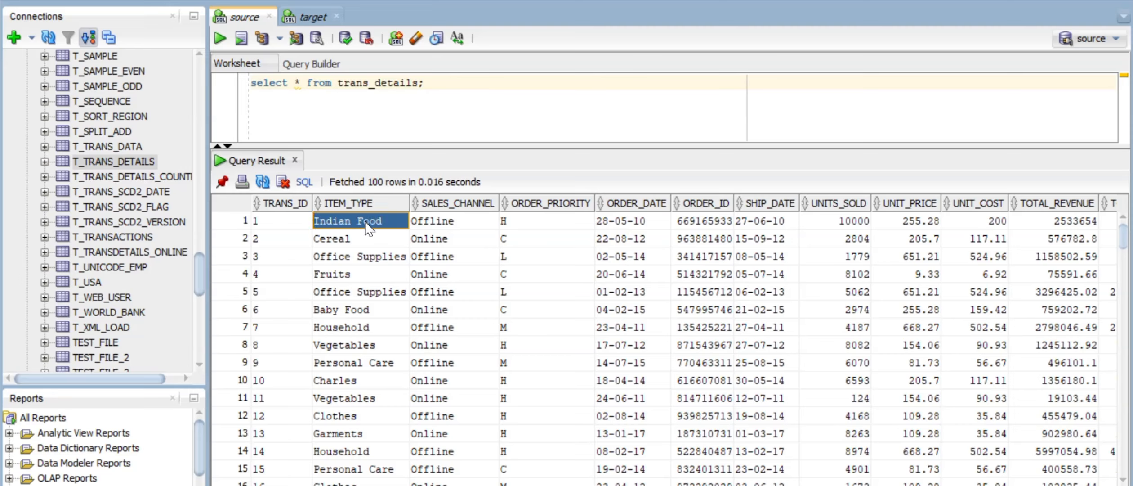
{"action": "left_click", "coordinate": [433, 227]}
{"action": "left_click", "coordinate": [540, 227]}
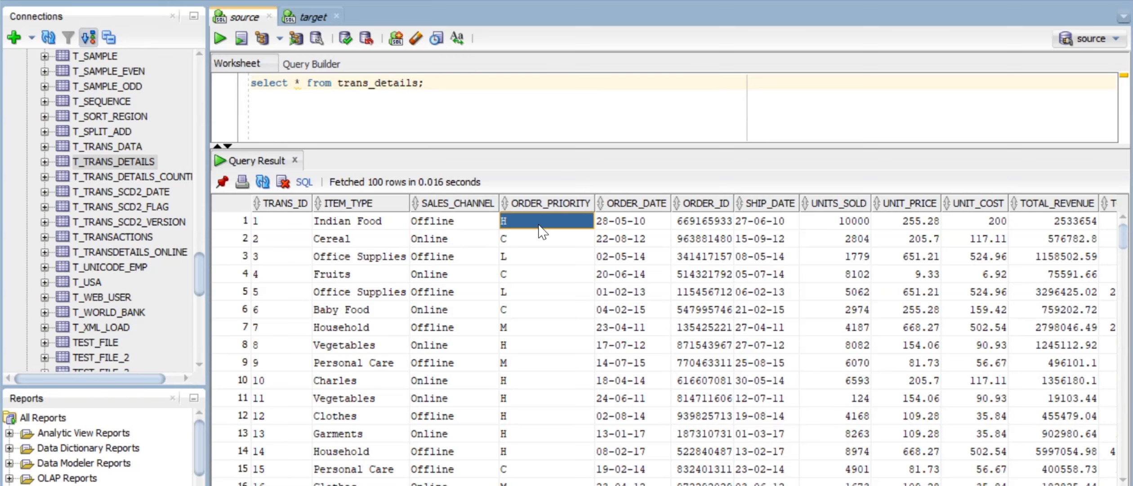
{"action": "scroll", "coordinate": [542, 232], "scroll_direction": "right", "scroll_amount": 3}
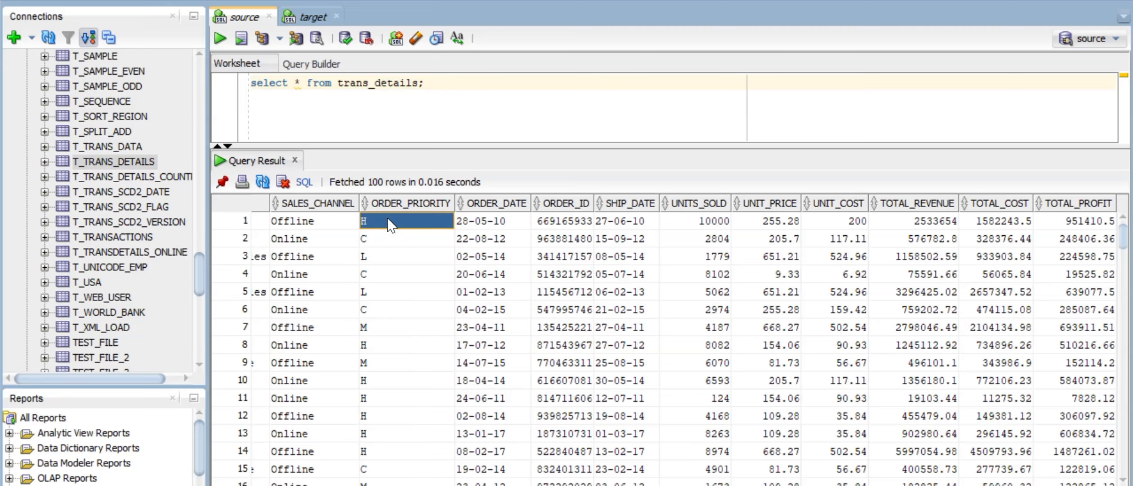
{"action": "left_click", "coordinate": [512, 220]}
{"action": "left_click", "coordinate": [564, 221]}
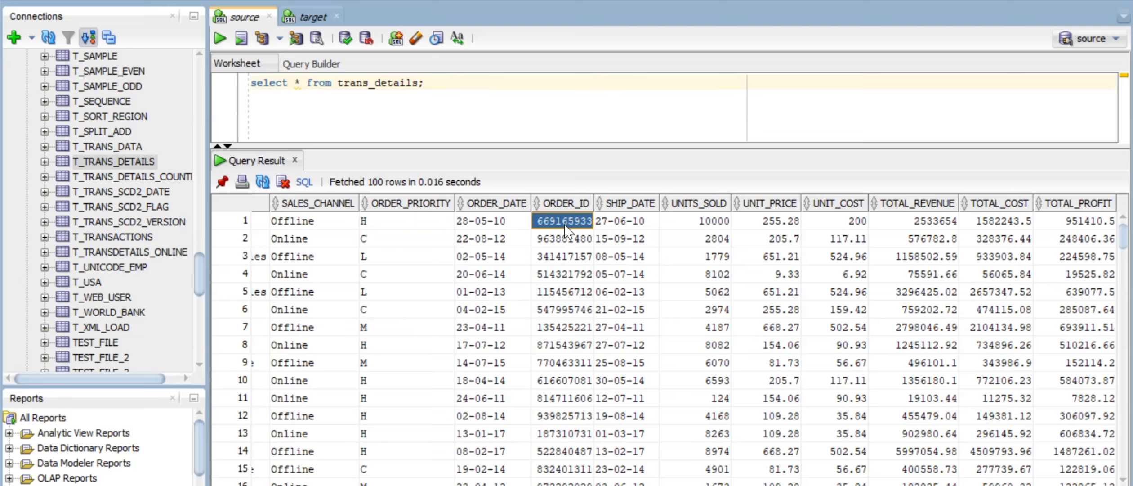
{"action": "left_click", "coordinate": [616, 221]}
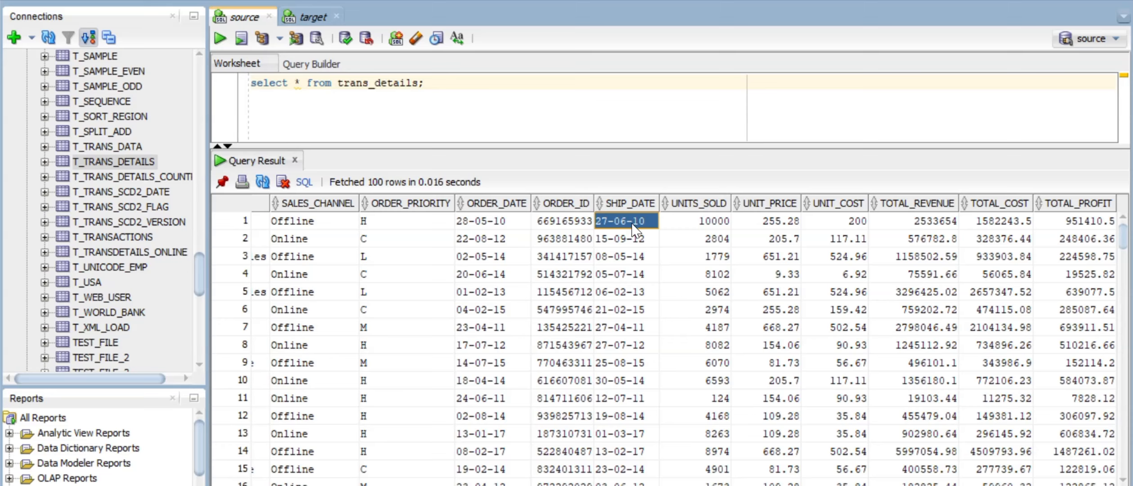
{"action": "left_click", "coordinate": [620, 238]}
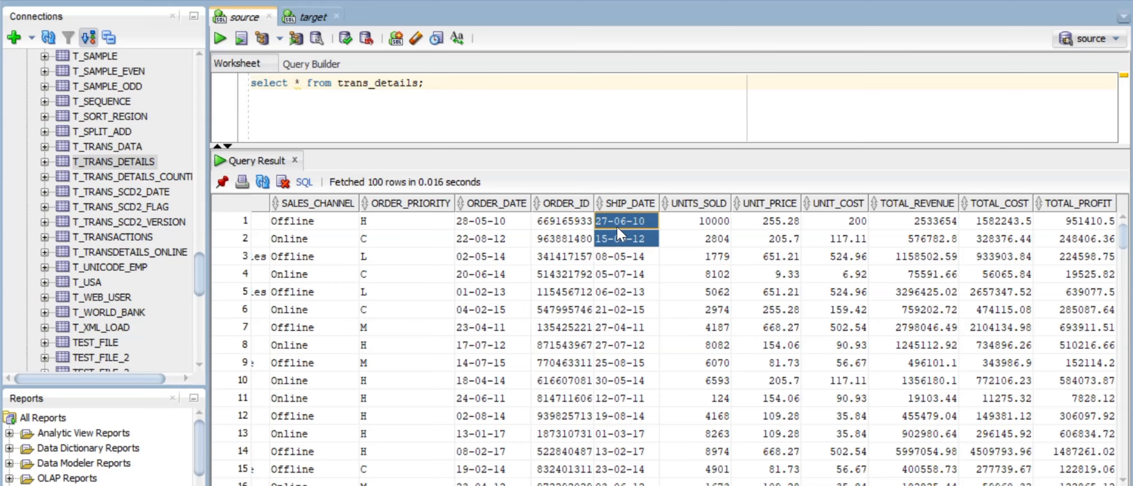
{"action": "left_click", "coordinate": [701, 222]}
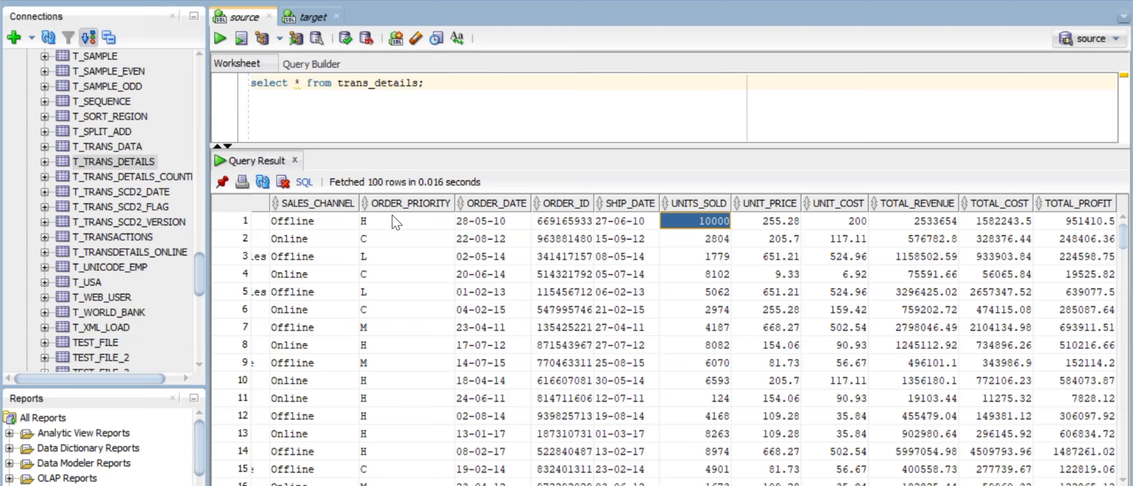
Step: Inspect row 1's UNIT_PRICE, UNIT_COST, TOTAL_REVENUE, TOTAL_COST, TOTAL_PROFIT and Indian Food item type
{"action": "left_click", "coordinate": [768, 222]}
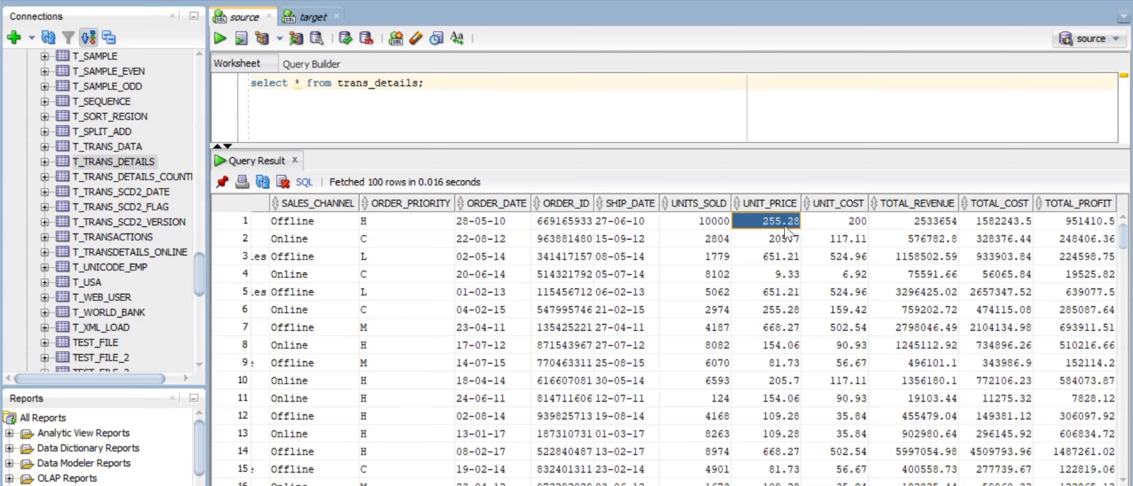
{"action": "left_click", "coordinate": [840, 224]}
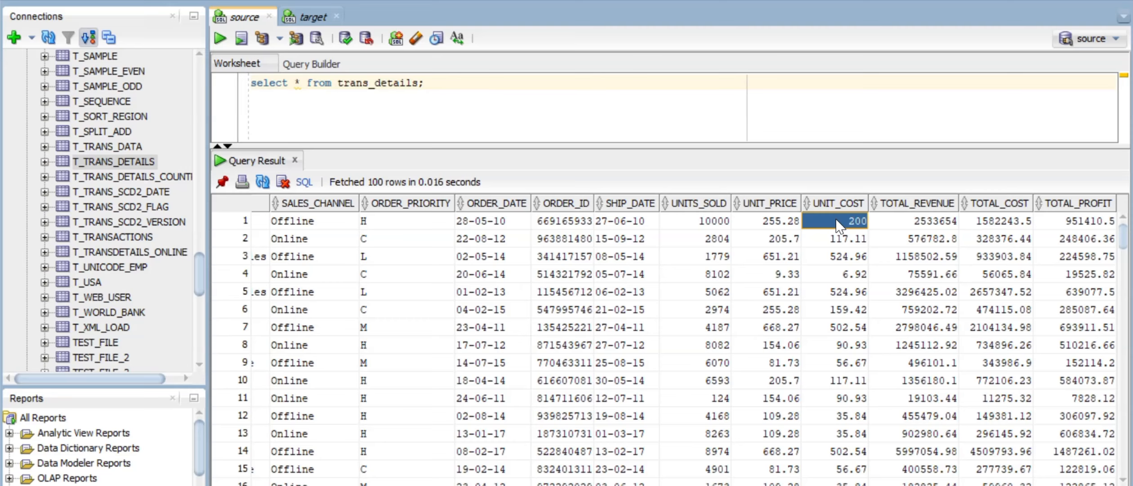
{"action": "left_click", "coordinate": [923, 220]}
{"action": "left_click", "coordinate": [995, 225]}
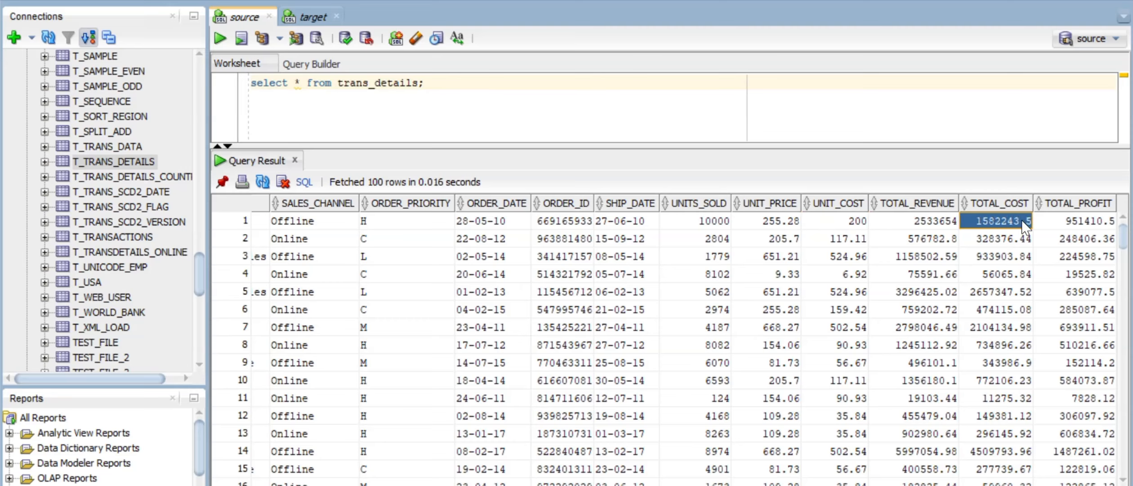
{"action": "left_click", "coordinate": [1066, 228]}
{"action": "key", "text": "Home"}
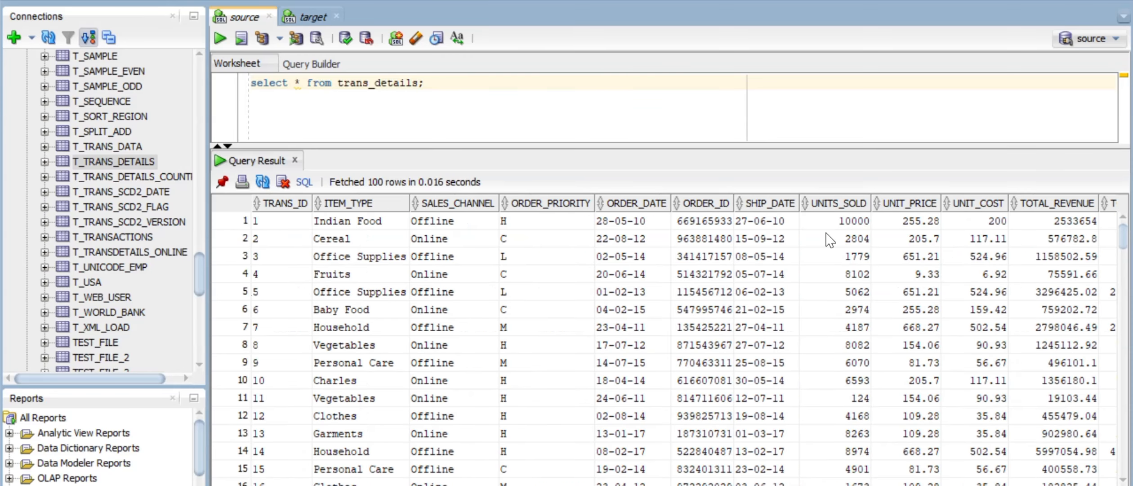
{"action": "left_click", "coordinate": [373, 225]}
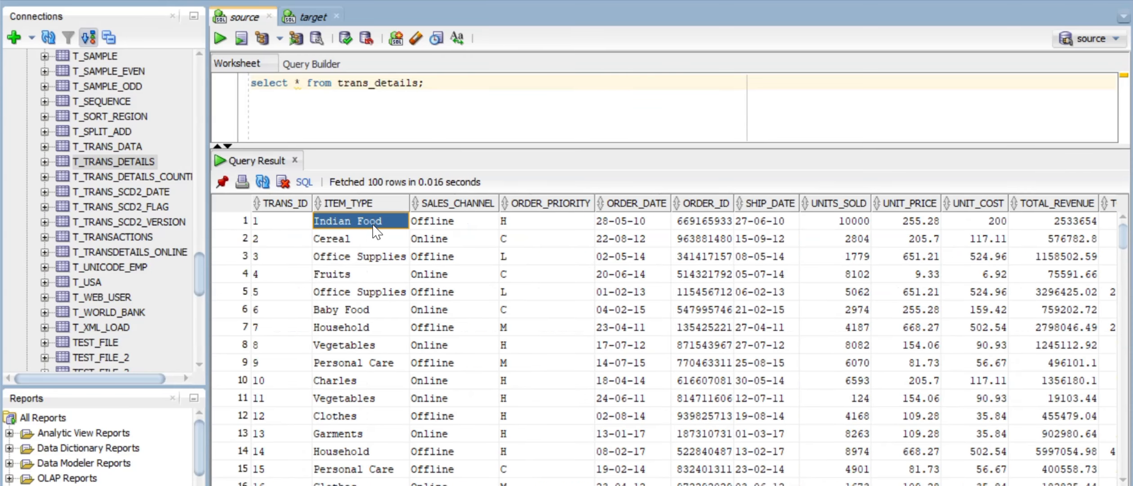
{"action": "mouse_move", "coordinate": [396, 204]}
{"action": "mouse_move", "coordinate": [277, 210]}
Step: Recheck row 1's UNITS_SOLD, revenue, cost and profit, then show the target worksheet's 26 rows
{"action": "left_click", "coordinate": [842, 222]}
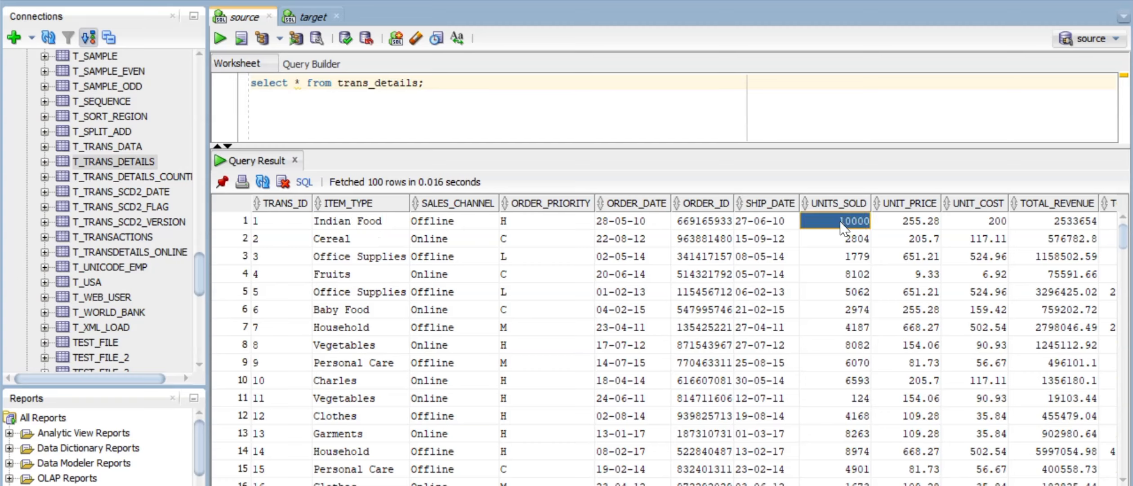
{"action": "scroll", "coordinate": [843, 227], "scroll_direction": "right", "scroll_amount": 3}
{"action": "left_click", "coordinate": [928, 220]}
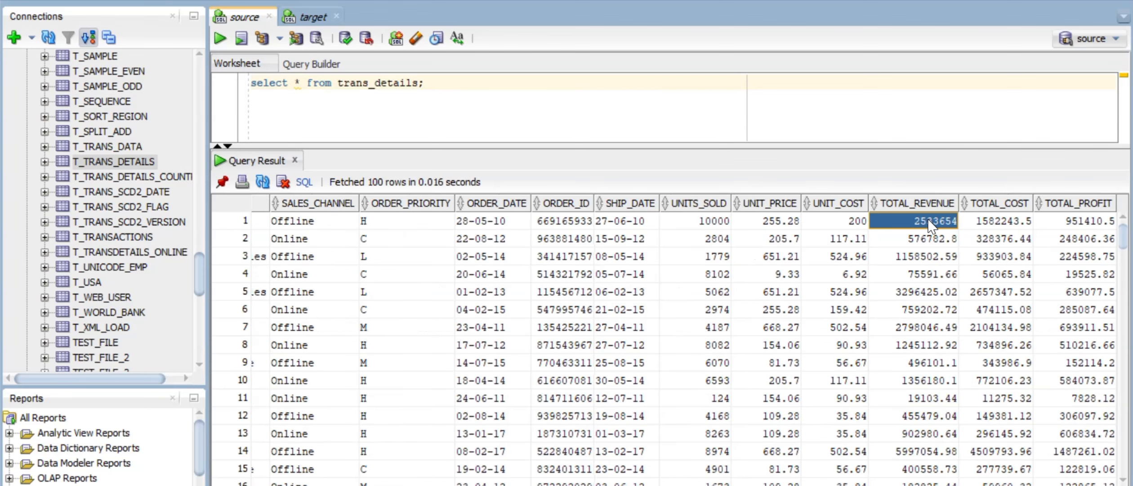
{"action": "left_click", "coordinate": [987, 221]}
{"action": "left_click_drag", "start_coordinate": [1002, 219], "coordinate": [1065, 223]}
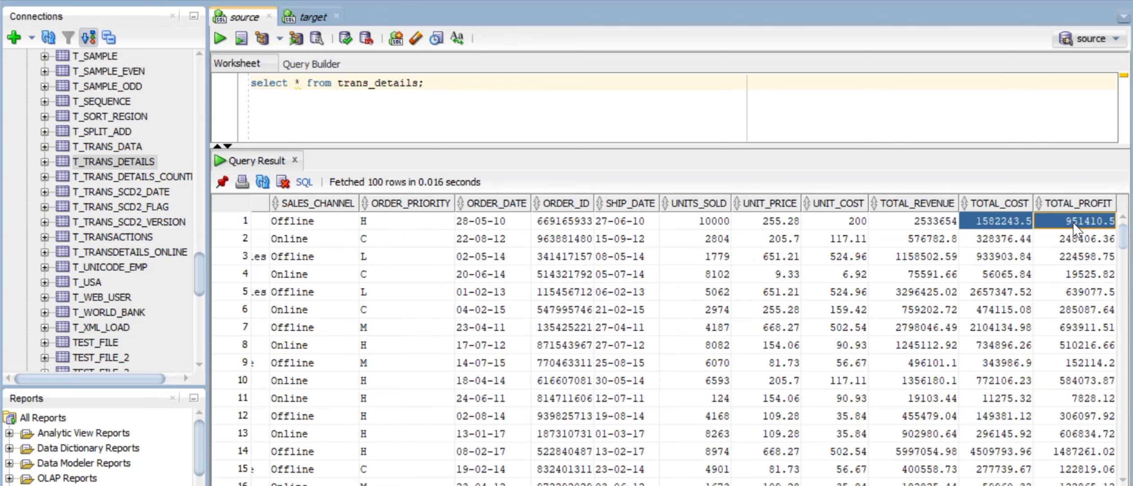
{"action": "left_click", "coordinate": [1057, 228]}
{"action": "left_click", "coordinate": [939, 216]}
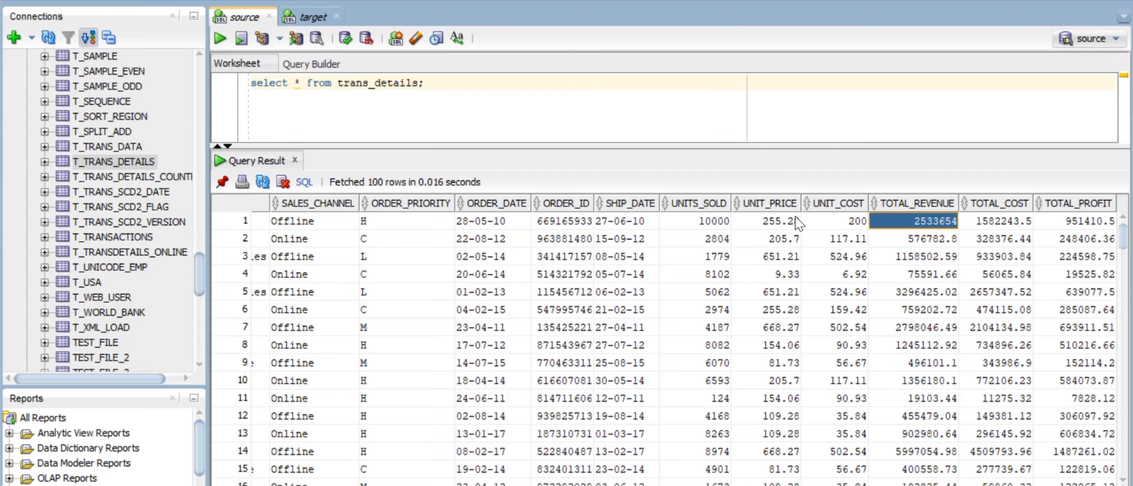
{"action": "scroll", "coordinate": [607, 240], "scroll_direction": "left", "scroll_amount": 3}
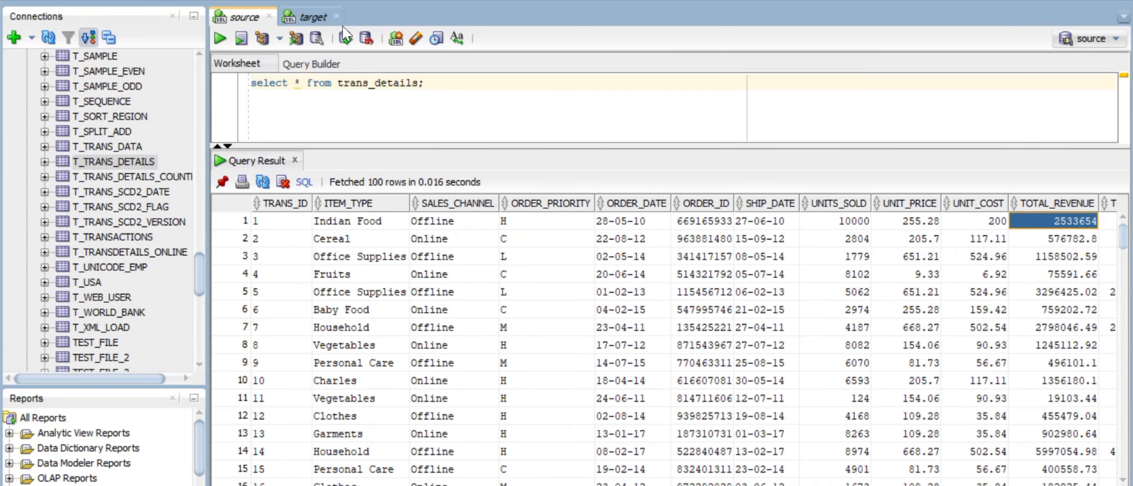
{"action": "left_click", "coordinate": [311, 17]}
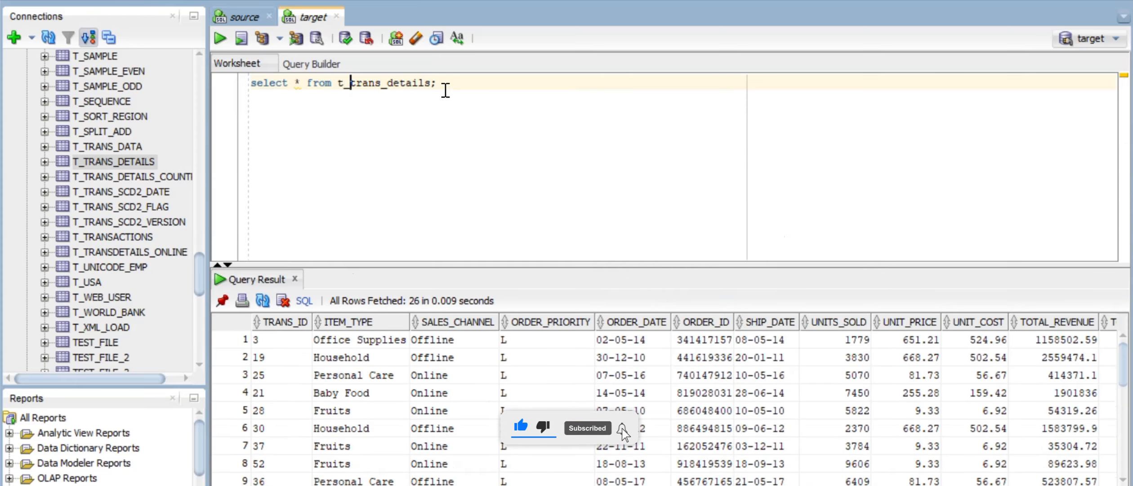
Step: Write and run 'truncate table t_trans_details;' below the target query
{"action": "left_click", "coordinate": [445, 90]}
{"action": "key", "text": "Return"}
{"action": "key", "text": "Return"}
{"action": "type", "text": "tr"}
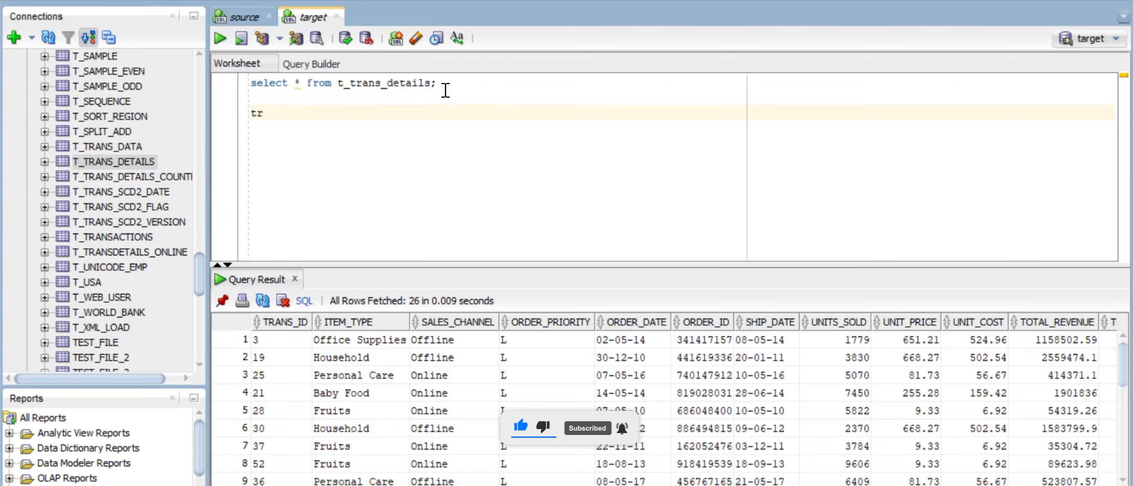
{"action": "type", "text": "uncatte t"}
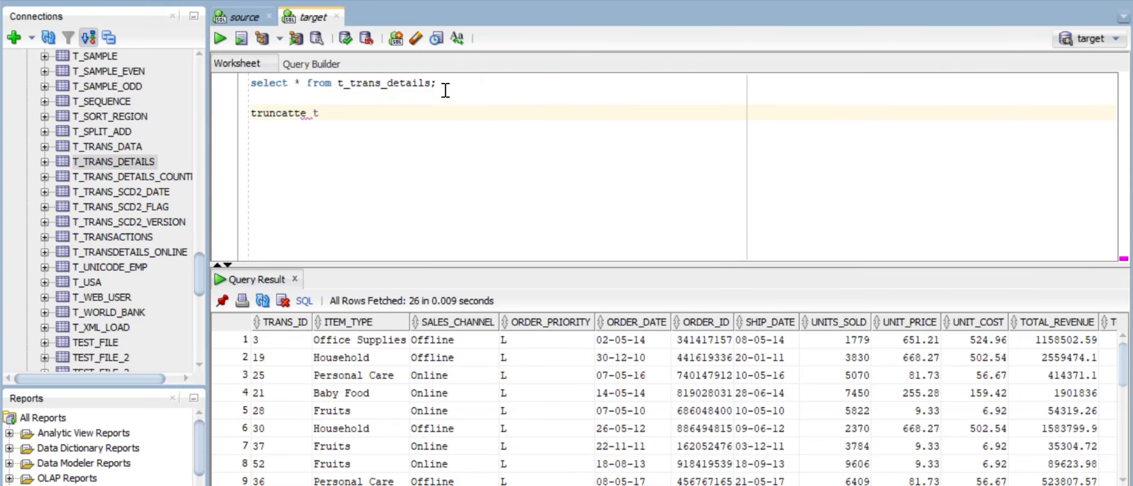
{"action": "key", "text": "BackSpace"}
{"action": "key", "text": "BackSpace"}
{"action": "key", "text": "BackSpace"}
{"action": "key", "text": "BackSpace"}
{"action": "type", "text": "e ta"}
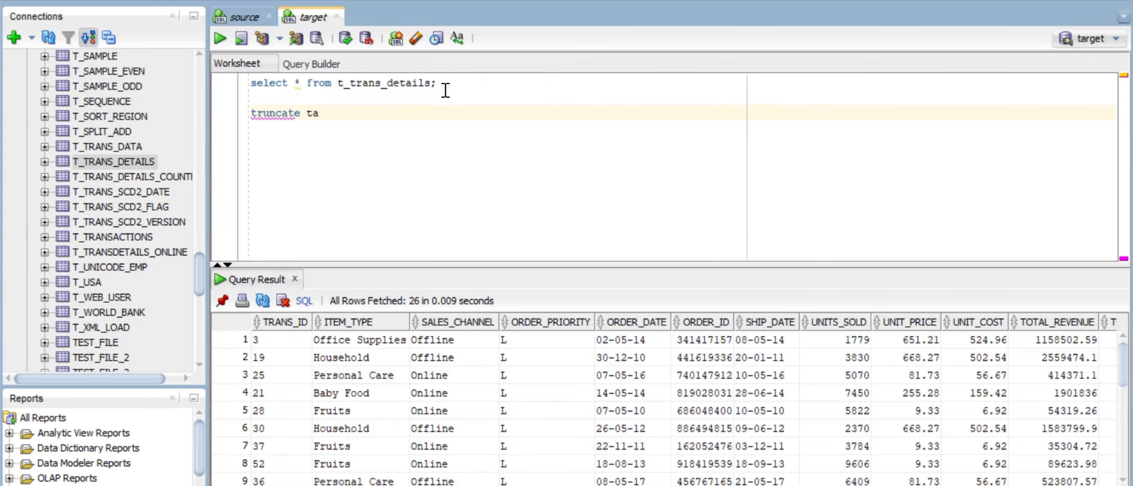
{"action": "type", "text": "ble"}
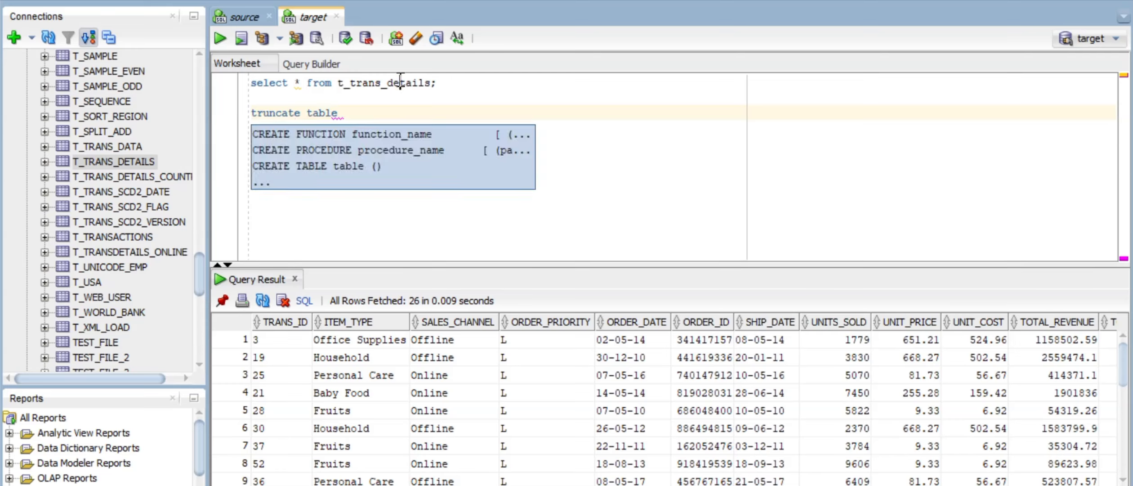
{"action": "double_click", "coordinate": [401, 82]}
{"action": "key", "text": "ctrl+c"}
{"action": "left_click", "coordinate": [360, 116]}
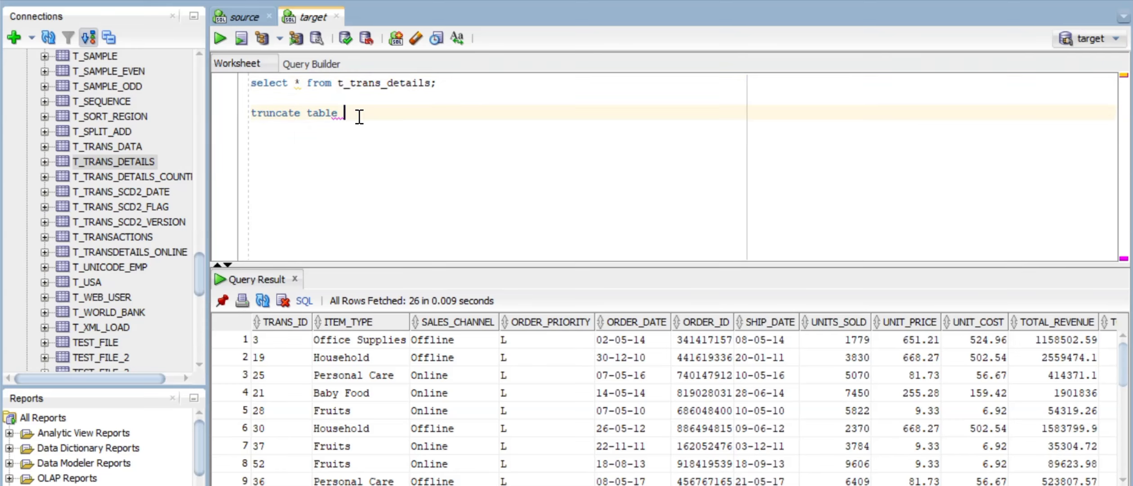
{"action": "key", "text": "ctrl+v"}
{"action": "type", "text": ";"}
{"action": "key", "text": "ctrl+Return"}
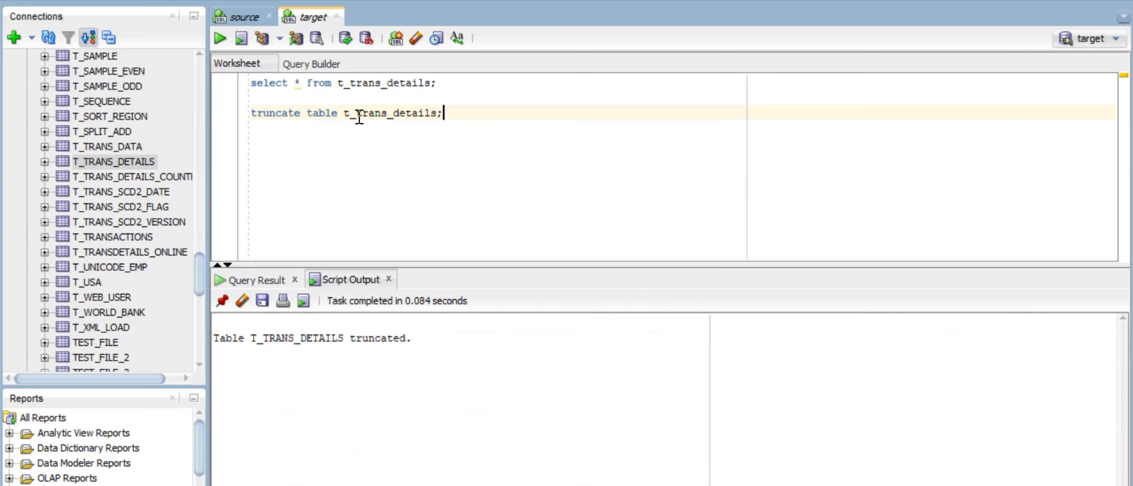
Step: Rerun the select to confirm 0 rows, then delete the truncate line
{"action": "key", "text": "Up"}
{"action": "key", "text": "Up"}
{"action": "key", "text": "ctrl+Return"}
{"action": "key", "text": "Down"}
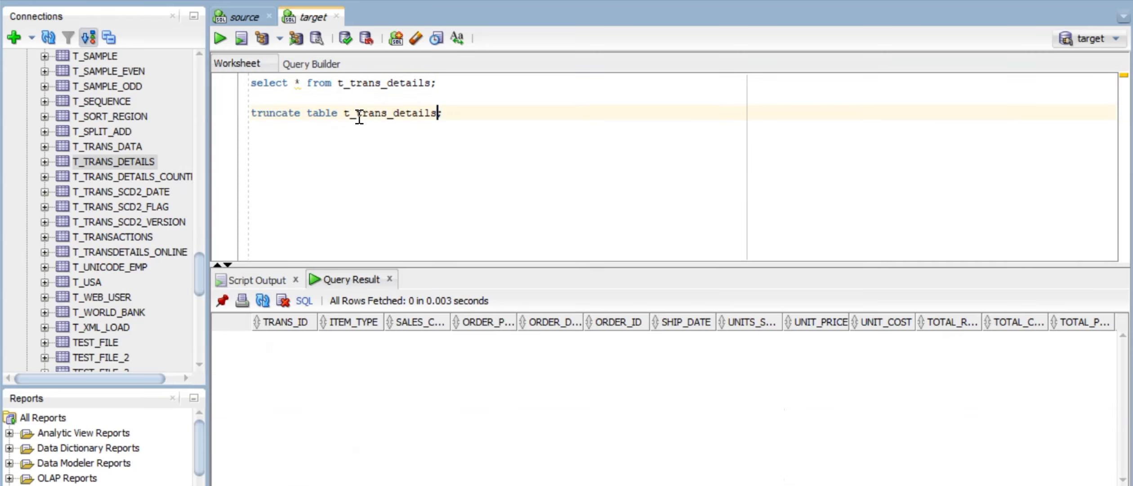
{"action": "key", "text": "Home"}
{"action": "key", "text": "shift+End"}
{"action": "key", "text": "BackSpace"}
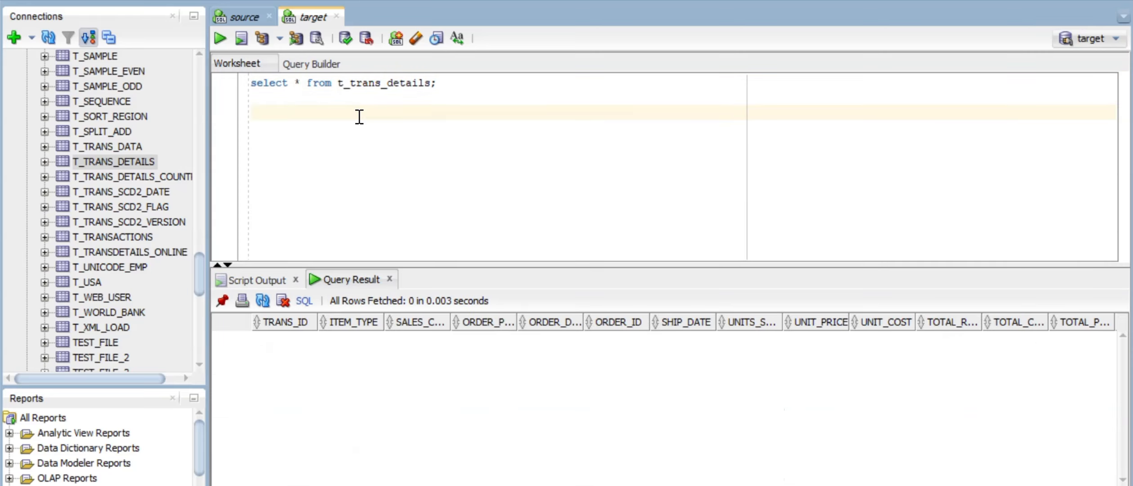
Step: Return to the source worksheet and inspect row 6's ORDER_DATE in the results
{"action": "left_click", "coordinate": [241, 16]}
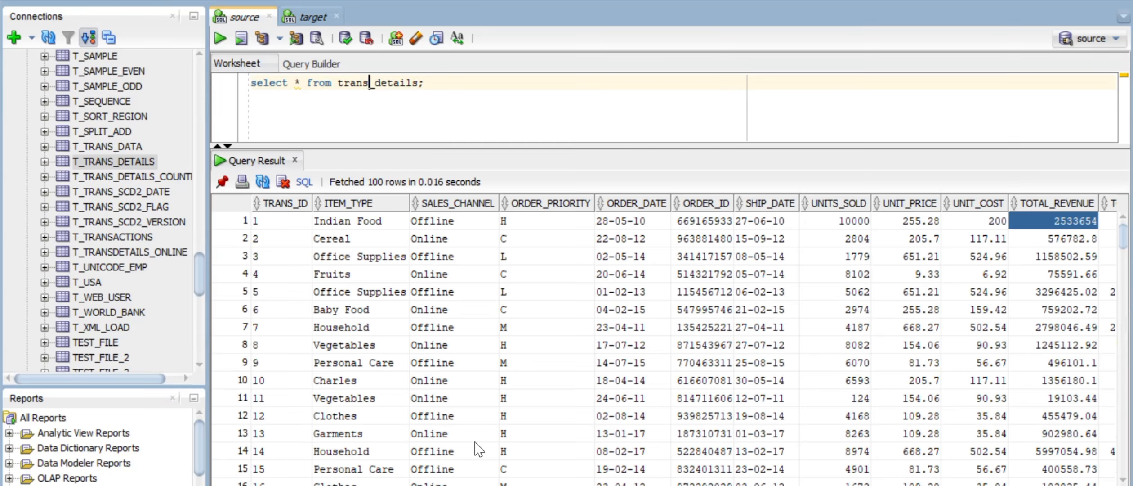
{"action": "left_click", "coordinate": [601, 310]}
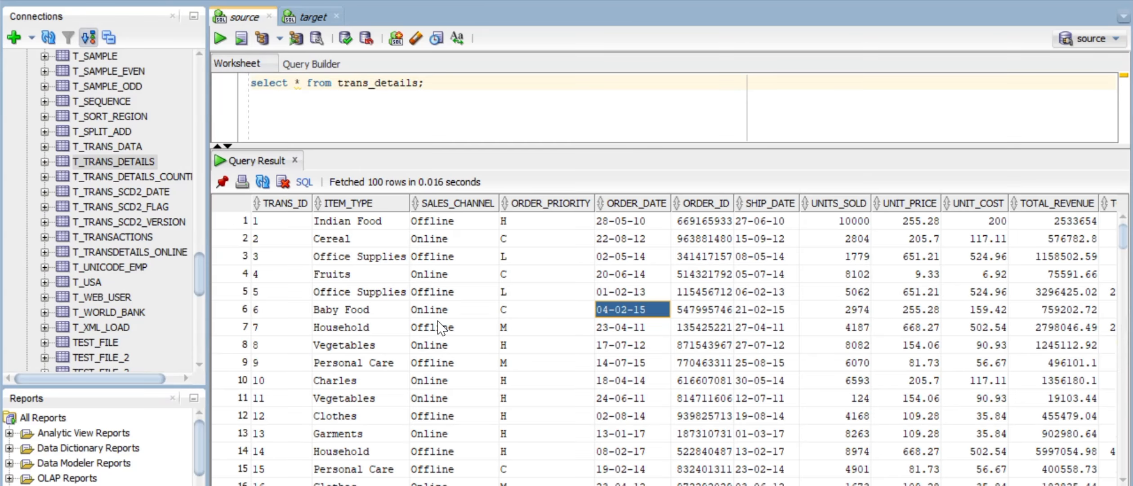
{"action": "scroll", "coordinate": [438, 320], "scroll_direction": "right", "scroll_amount": 3}
{"action": "scroll", "coordinate": [438, 320], "scroll_direction": "left", "scroll_amount": 3}
Step: Add the comment '-- Filter data based on Sales_channel 'Offline'' and highlight an Offline value
{"action": "left_click", "coordinate": [363, 118]}
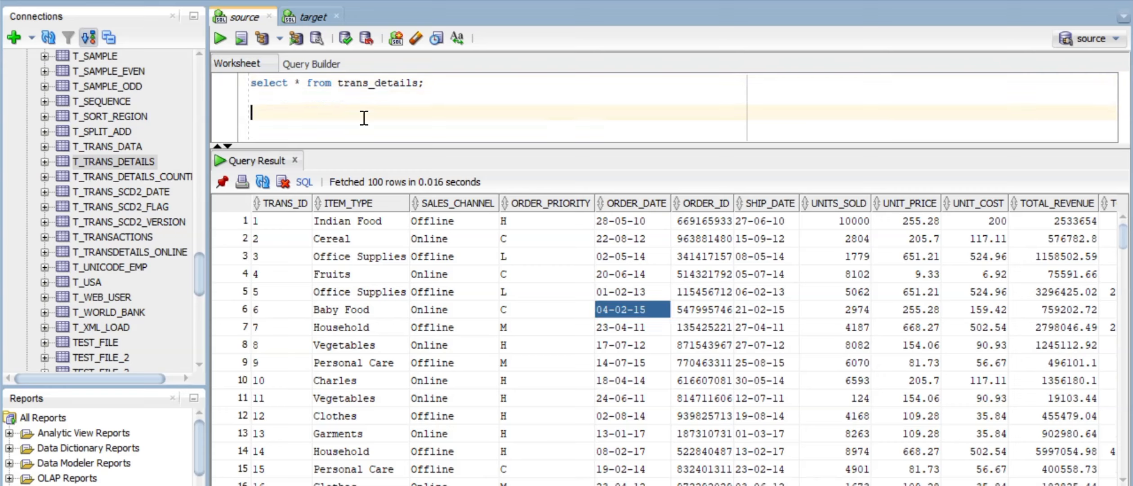
{"action": "type", "text": "-- Filter data"}
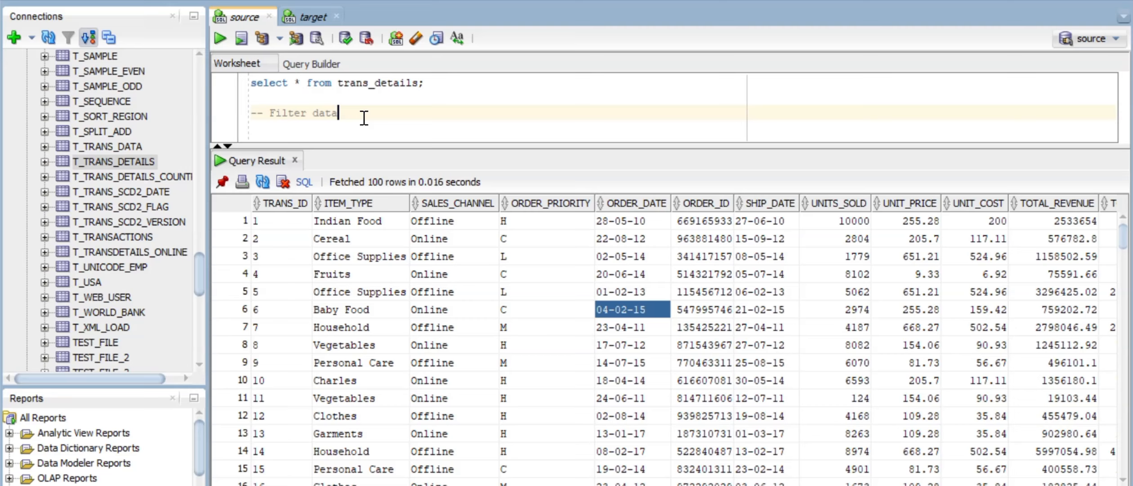
{"action": "type", "text": " based on Sales_channel"}
{"action": "key", "text": "Return"}
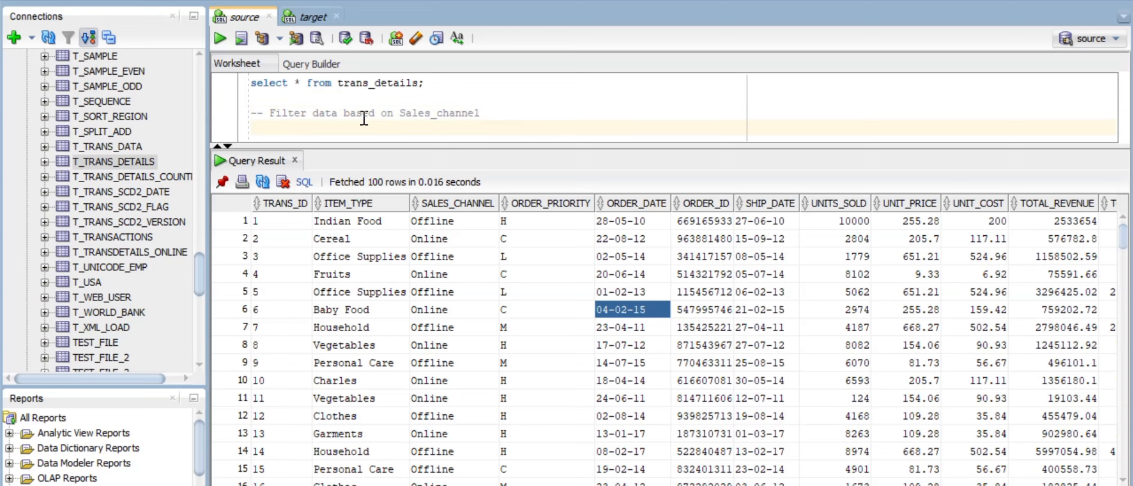
{"action": "left_click_drag", "start_coordinate": [411, 149], "coordinate": [411, 234]}
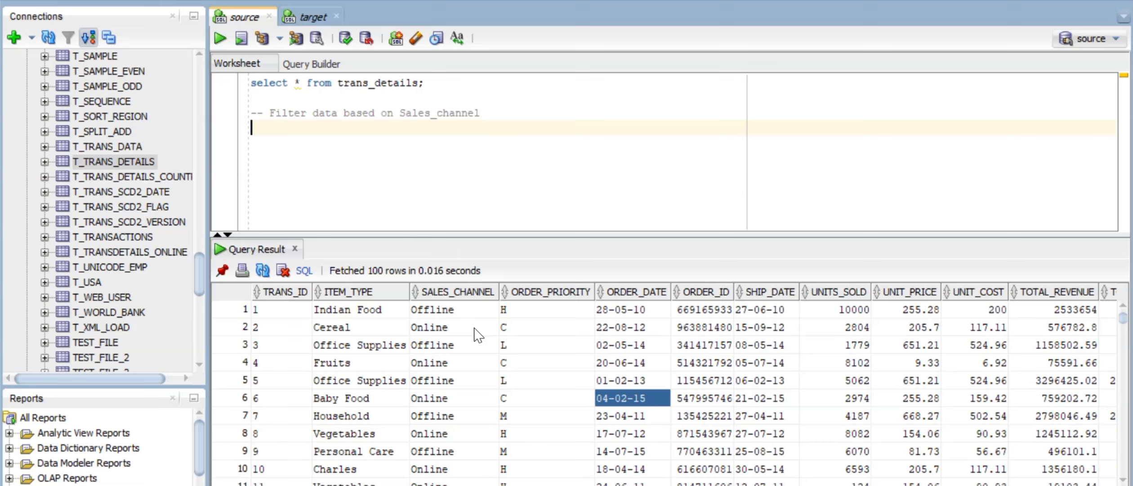
{"action": "left_click", "coordinate": [486, 113]}
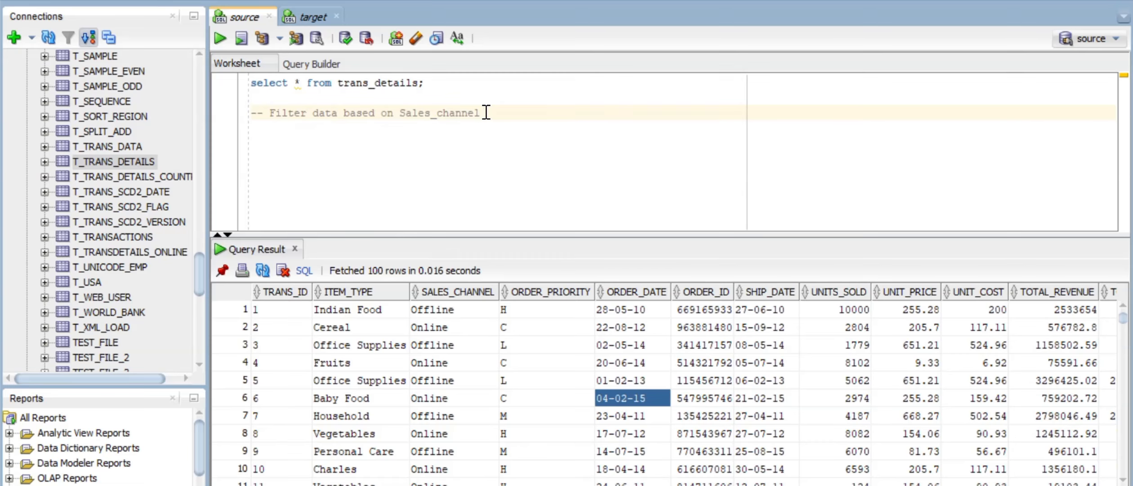
{"action": "type", "text": "'Offline'"}
{"action": "key", "text": "Return"}
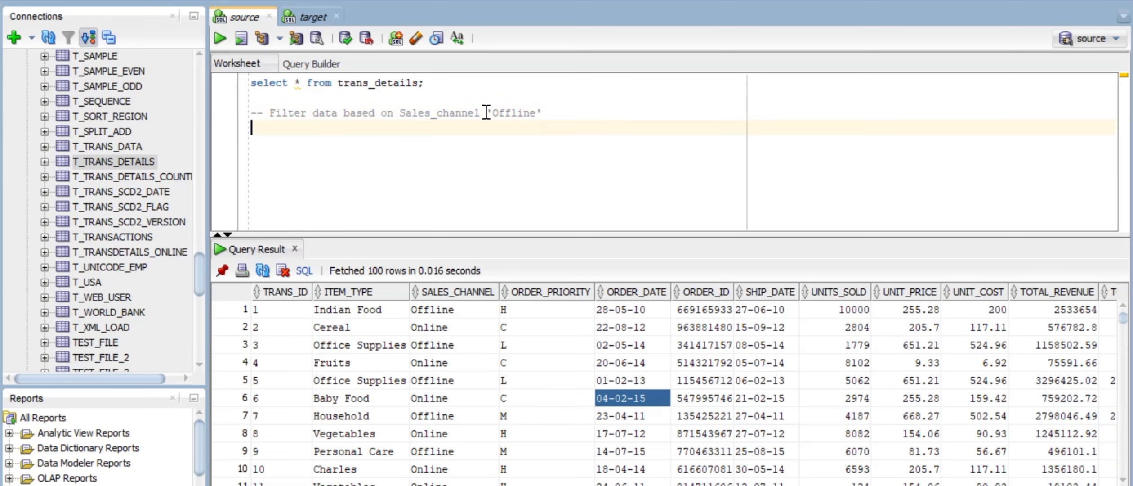
{"action": "key", "text": "Return"}
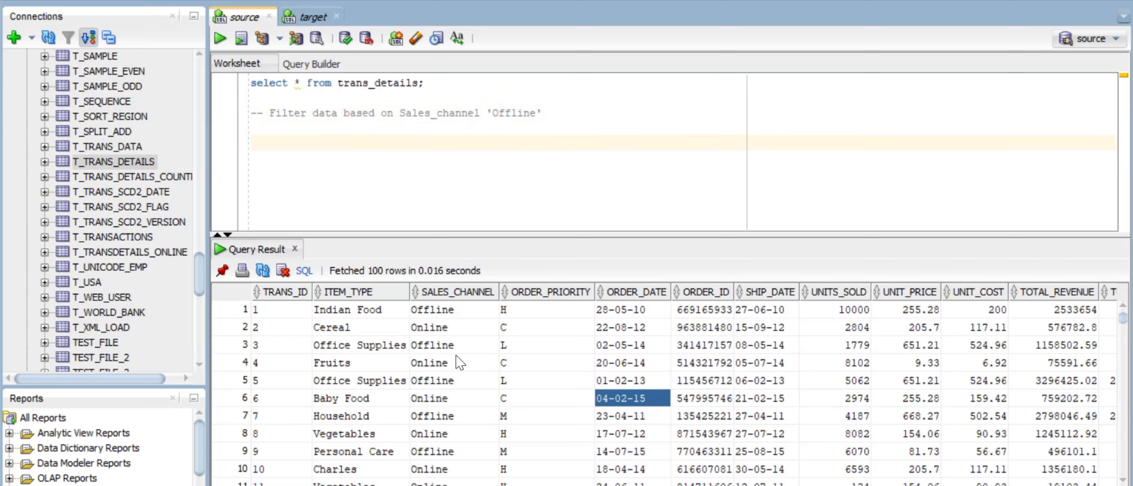
{"action": "left_click", "coordinate": [527, 327]}
{"action": "left_click", "coordinate": [461, 307]}
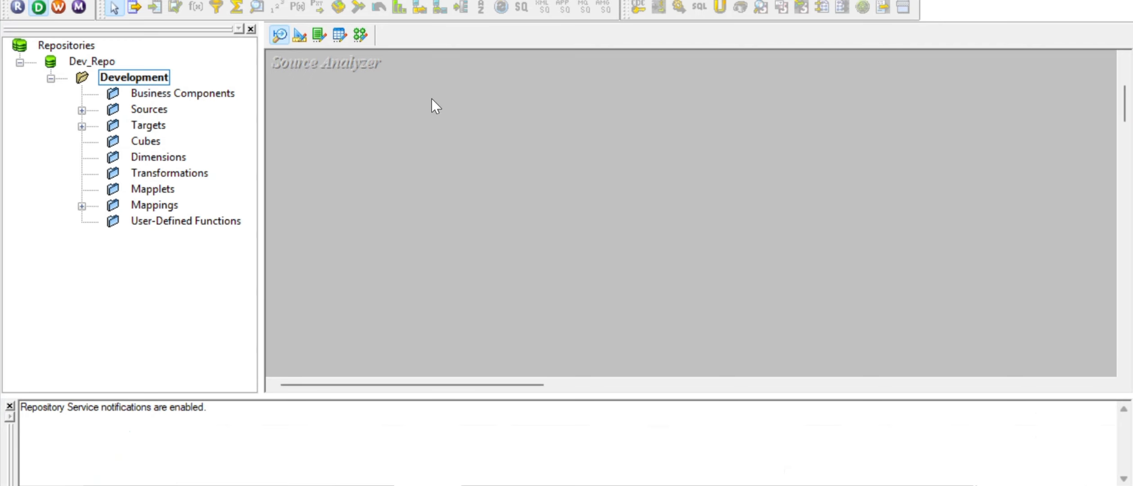
Step: Connect to the source database with its password and import the TRANS_DETAILS table
{"action": "left_click", "coordinate": [310, 0]}
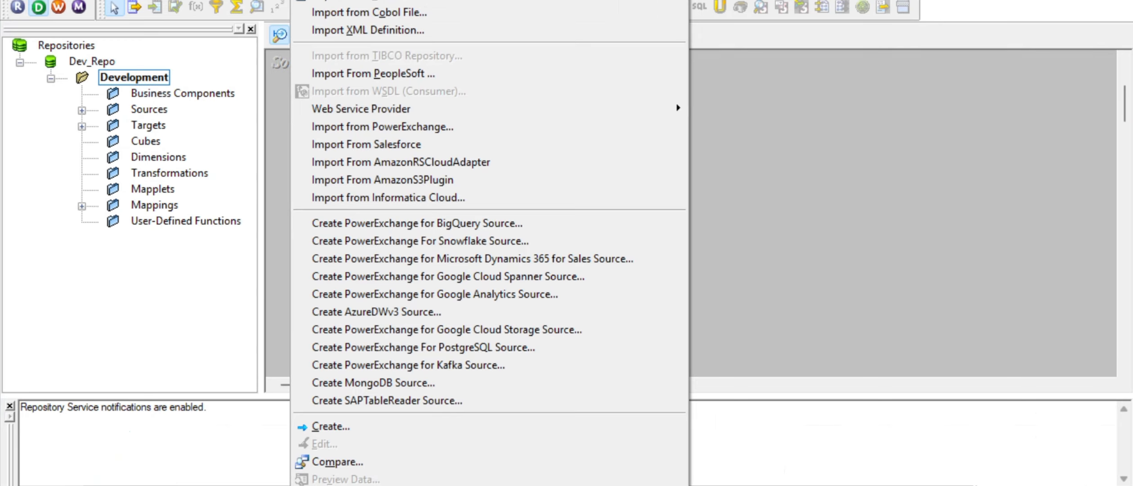
{"action": "left_click", "coordinate": [355, 0]}
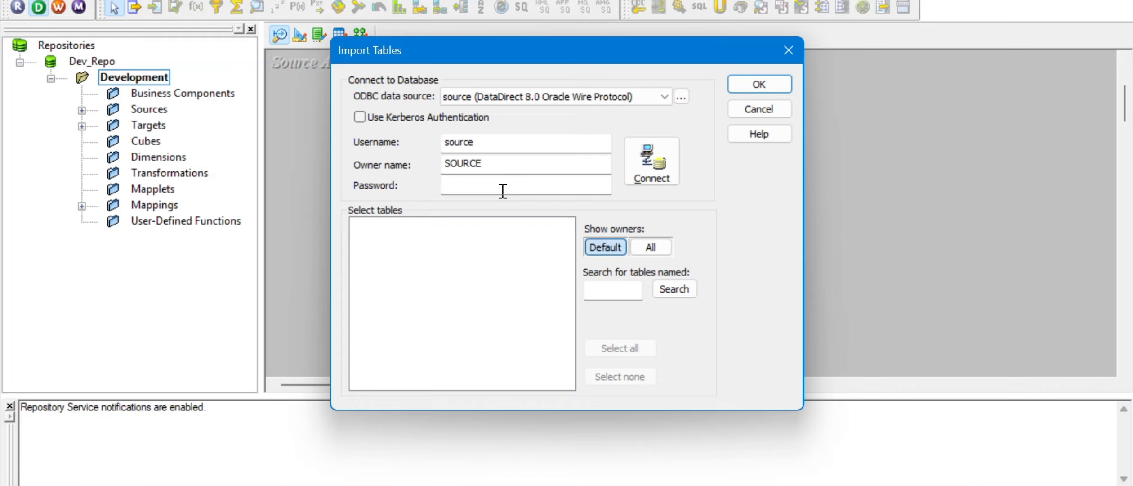
{"action": "left_click", "coordinate": [501, 191]}
{"action": "type", "text": "s"}
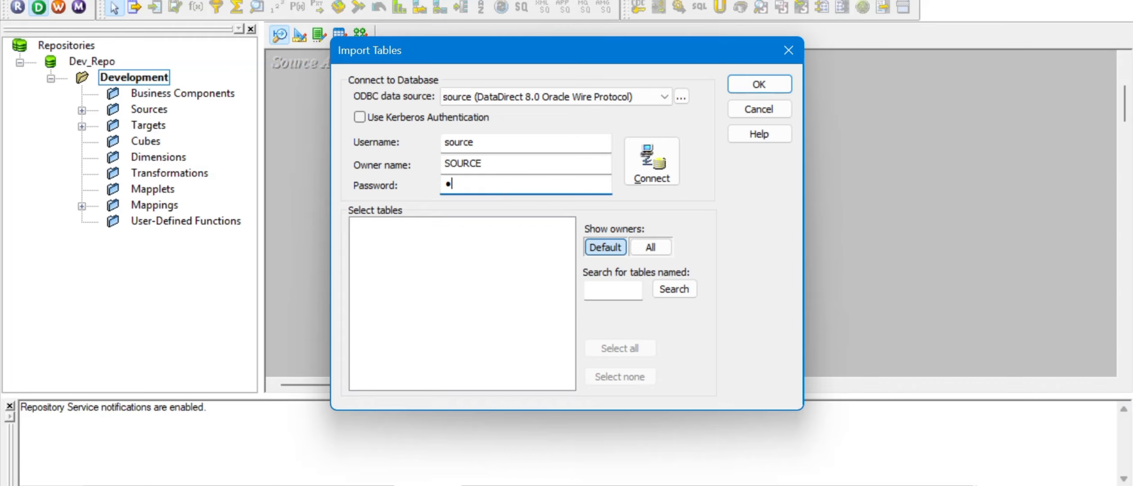
{"action": "type", "text": "ource"}
{"action": "left_click", "coordinate": [360, 226]}
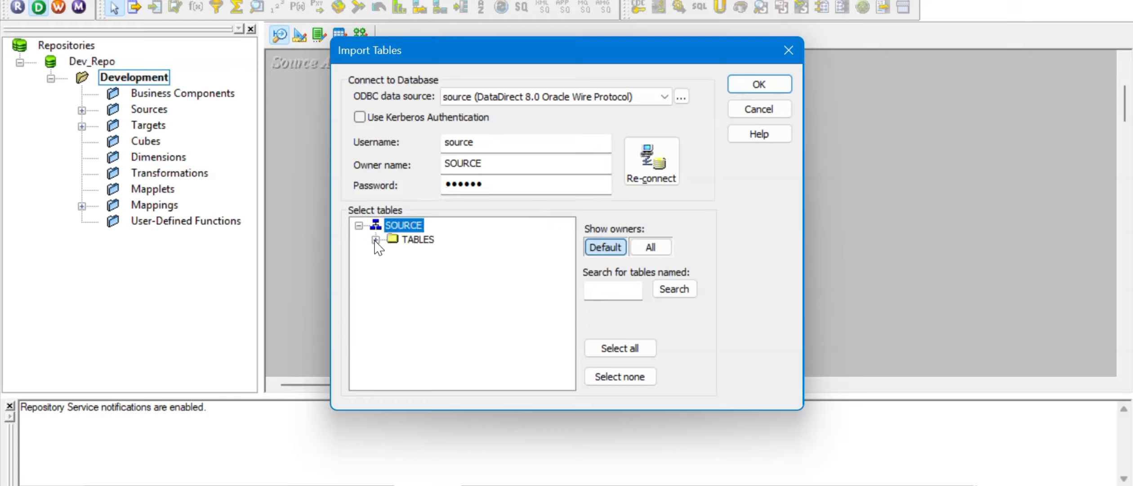
{"action": "left_click", "coordinate": [375, 240]}
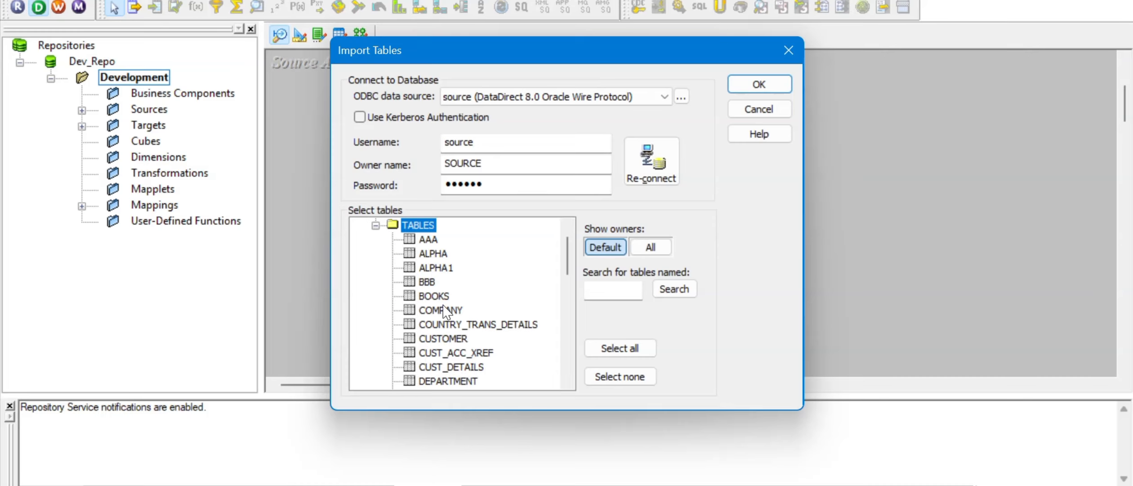
{"action": "scroll", "coordinate": [445, 310], "scroll_direction": "down", "scroll_amount": 1}
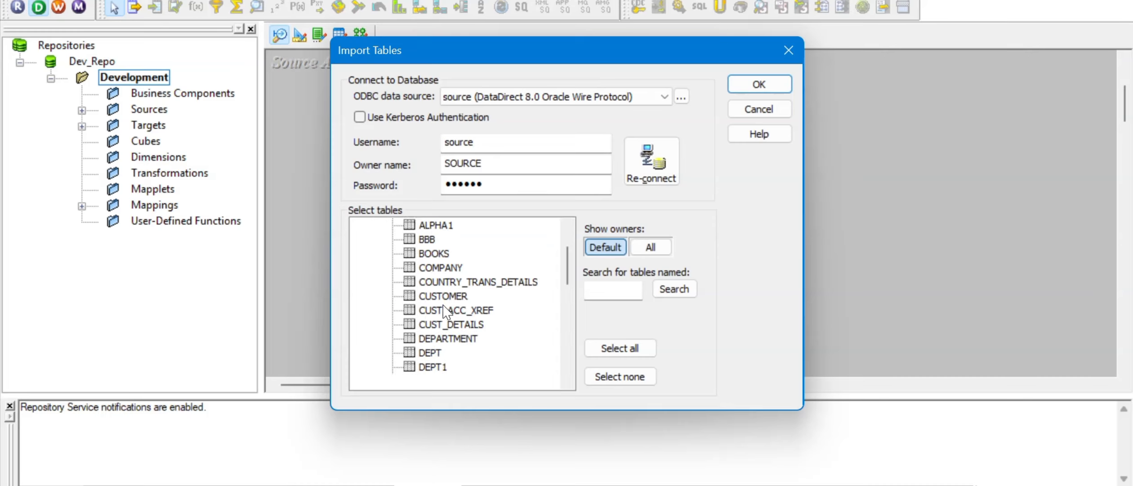
{"action": "scroll", "coordinate": [445, 311], "scroll_direction": "down", "scroll_amount": 5}
{"action": "scroll", "coordinate": [445, 311], "scroll_direction": "down", "scroll_amount": 1}
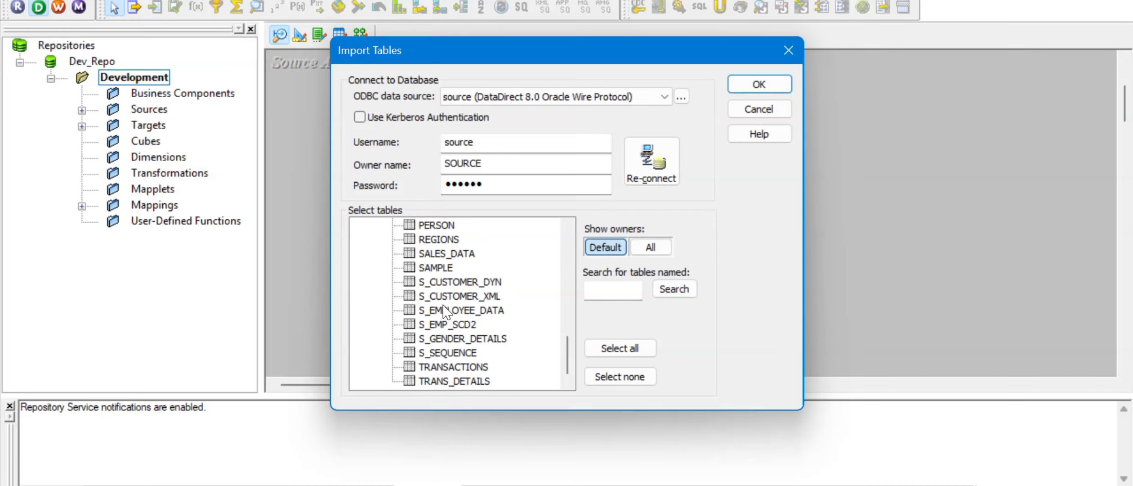
{"action": "left_click", "coordinate": [464, 382]}
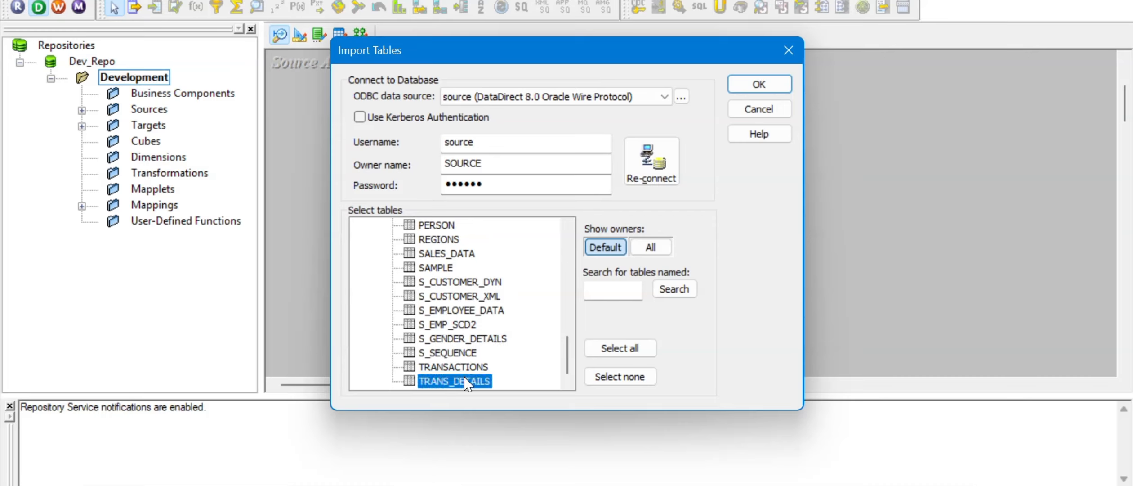
{"action": "left_click", "coordinate": [757, 83]}
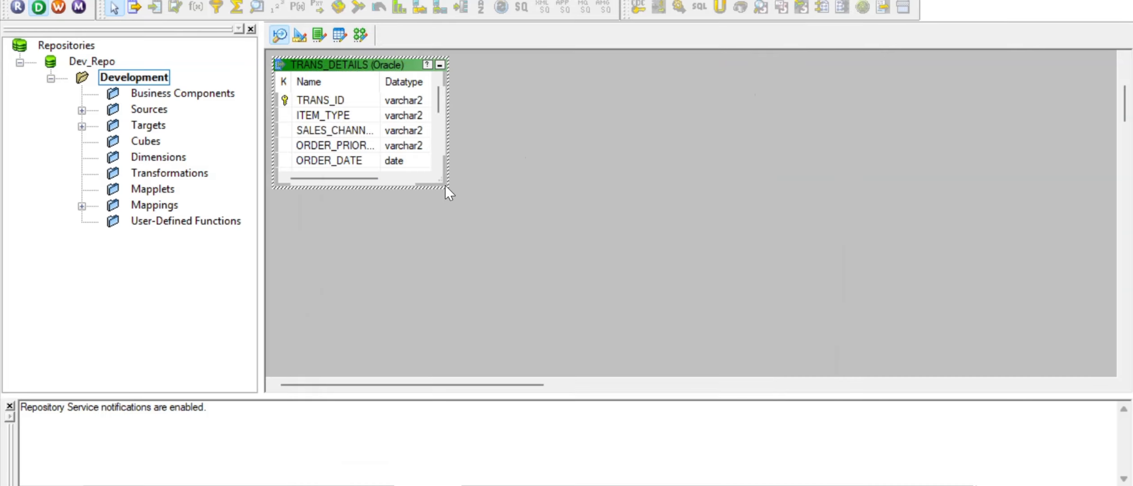
Step: Enlarge the TRANS_DETAILS definition and widen its Name column to show all 13 columns in full
{"action": "left_click_drag", "start_coordinate": [445, 186], "coordinate": [527, 332]}
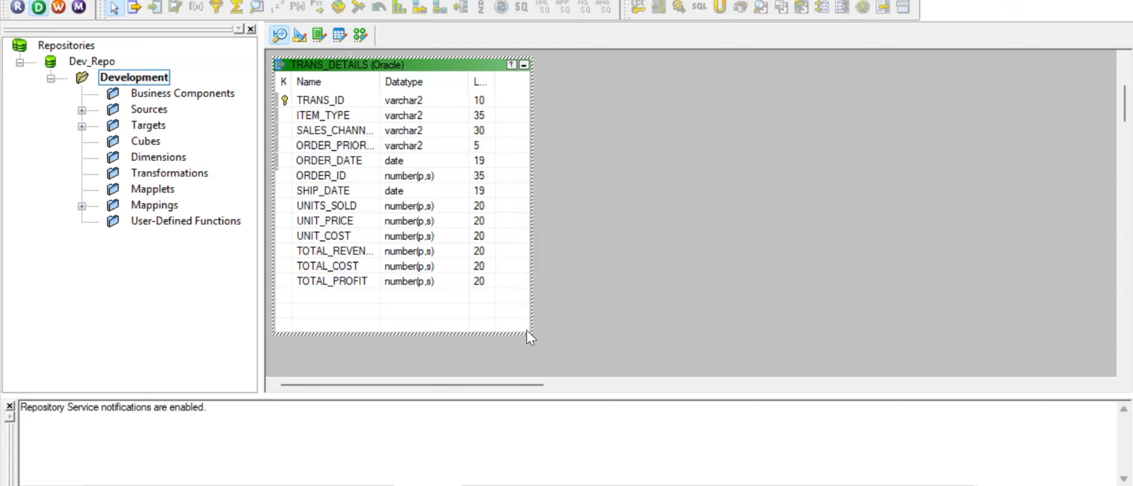
{"action": "left_click", "coordinate": [285, 101]}
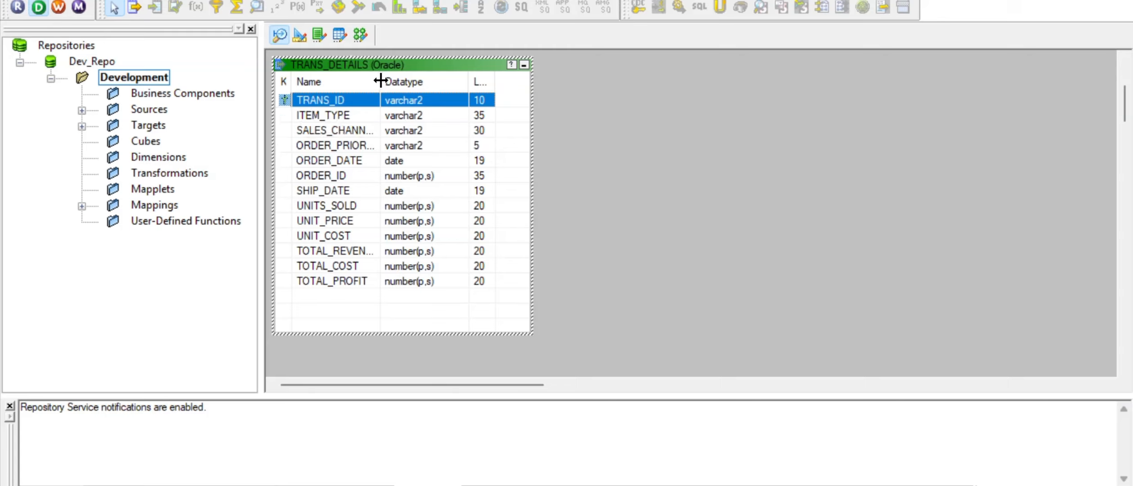
{"action": "mouse_move", "coordinate": [381, 81]}
{"action": "left_mouse_down"}
{"action": "mouse_move", "coordinate": [405, 82]}
{"action": "mouse_move", "coordinate": [396, 83]}
{"action": "left_mouse_up"}
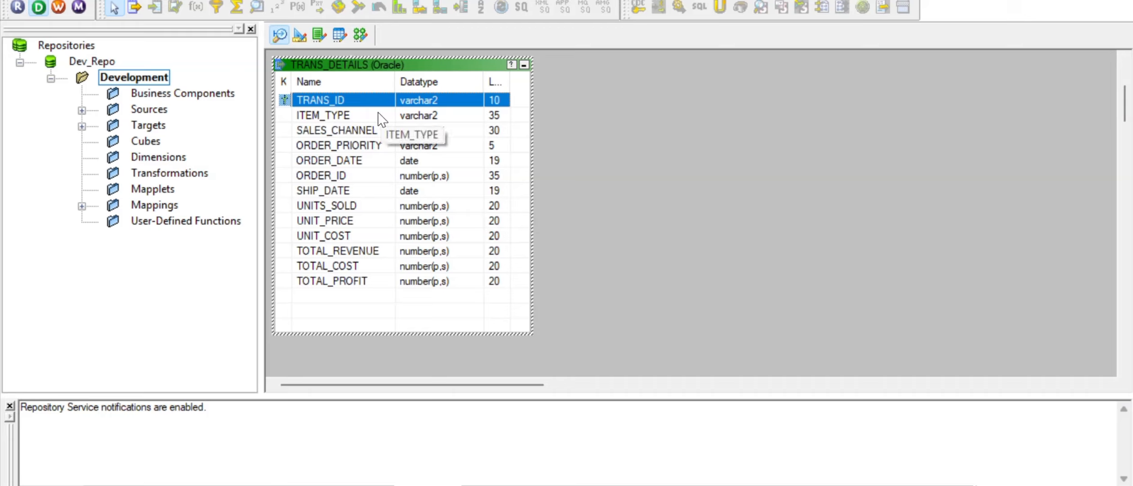
{"action": "left_click", "coordinate": [567, 164]}
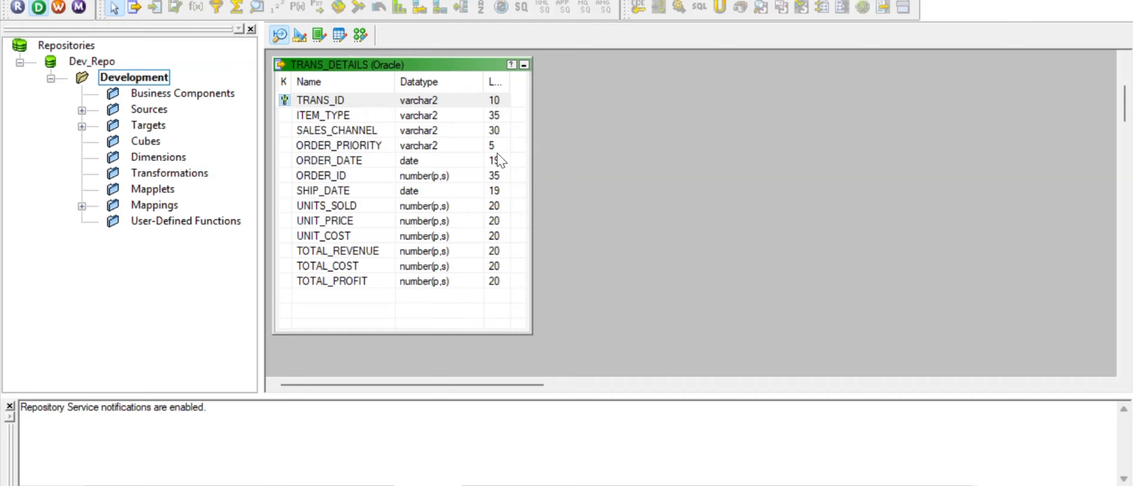
Step: In Target Designer, clear both existing target tables from the workspace
{"action": "left_click", "coordinate": [300, 35]}
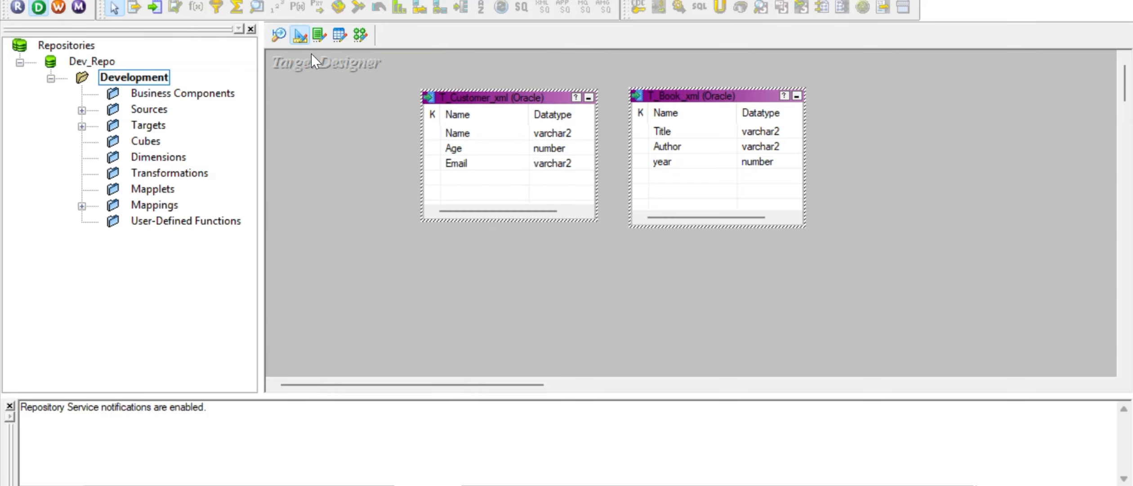
{"action": "right_click", "coordinate": [327, 89]}
{"action": "left_click", "coordinate": [364, 118]}
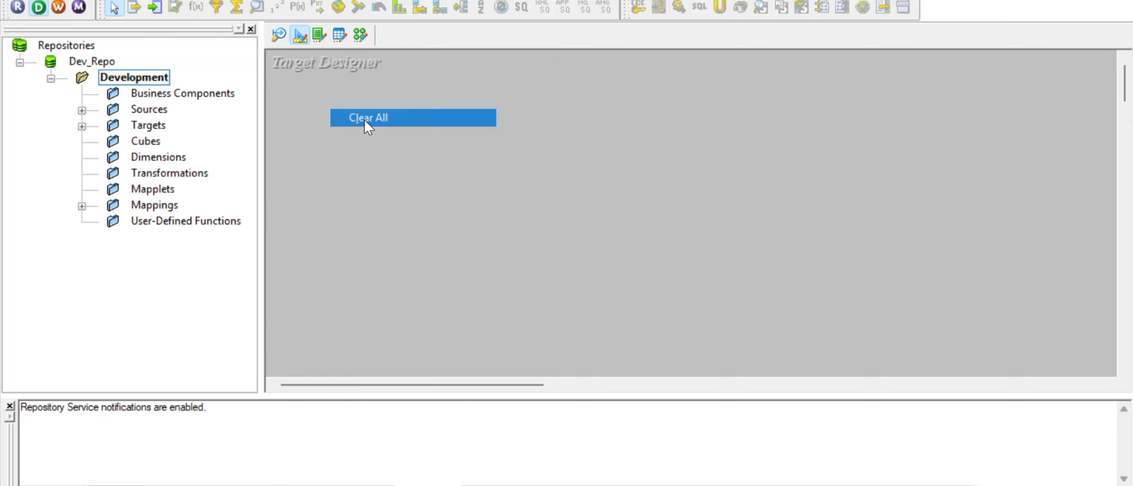
Step: Connect to the target database with its password and select T_TRANS_DETAILS from the TARGET schema's tables
{"action": "left_click", "coordinate": [349, 0]}
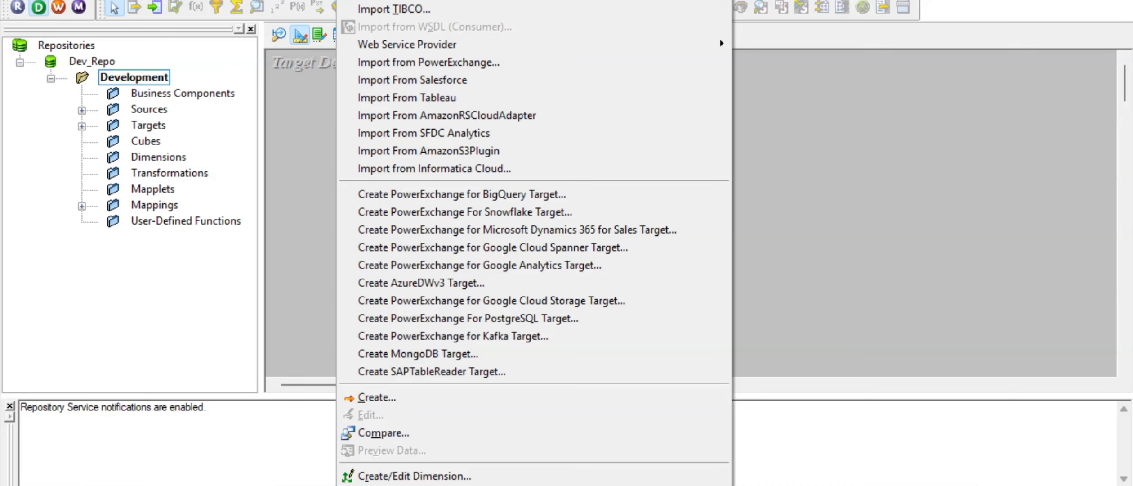
{"action": "left_click", "coordinate": [387, 0]}
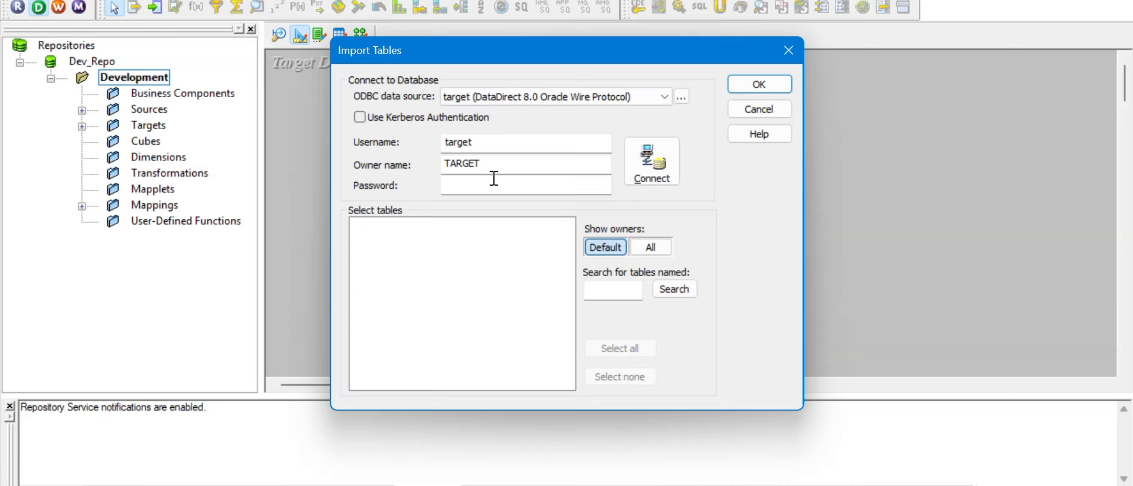
{"action": "left_click", "coordinate": [488, 186]}
{"action": "type", "text": "targe"}
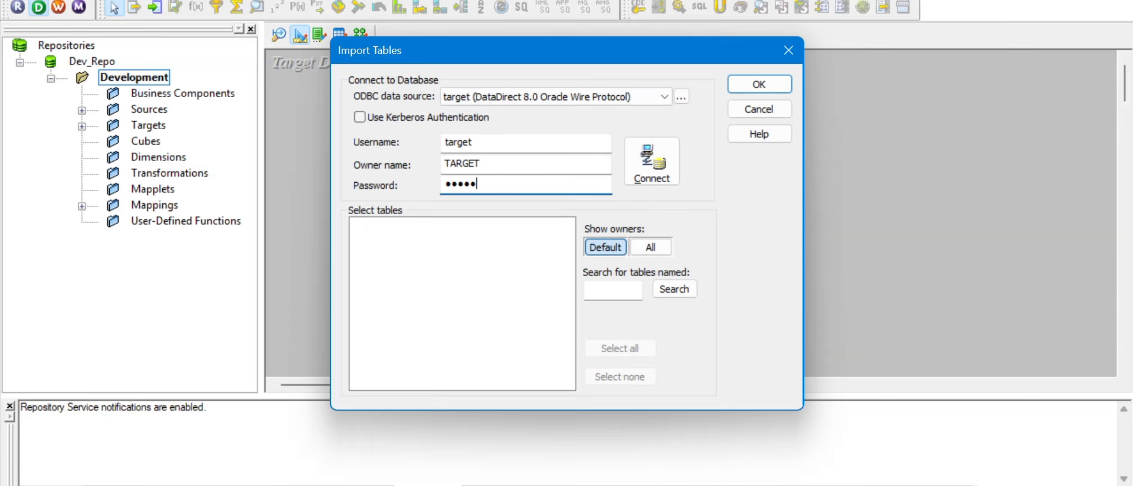
{"action": "type", "text": "t"}
{"action": "key", "text": "Return"}
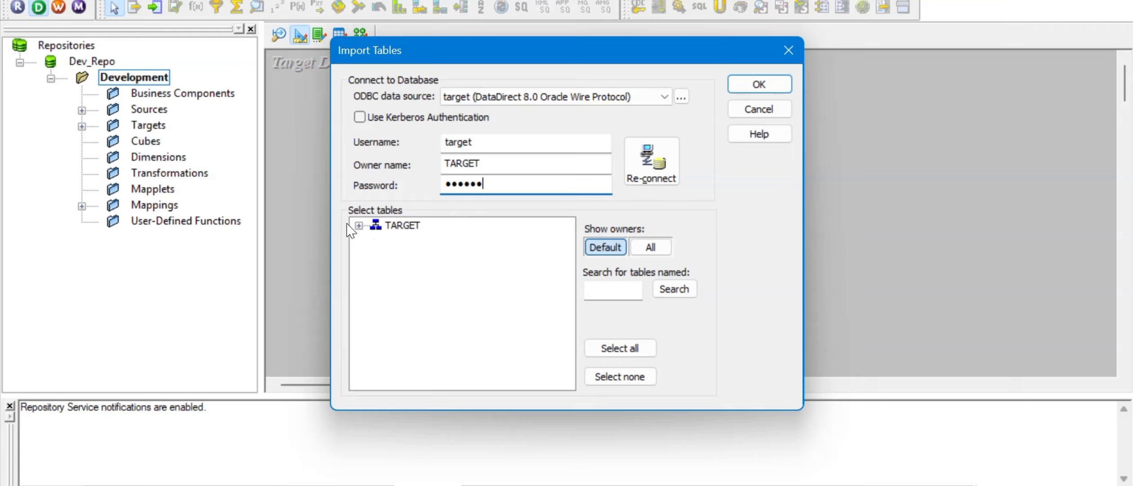
{"action": "left_click", "coordinate": [359, 225]}
{"action": "double_click", "coordinate": [416, 239]}
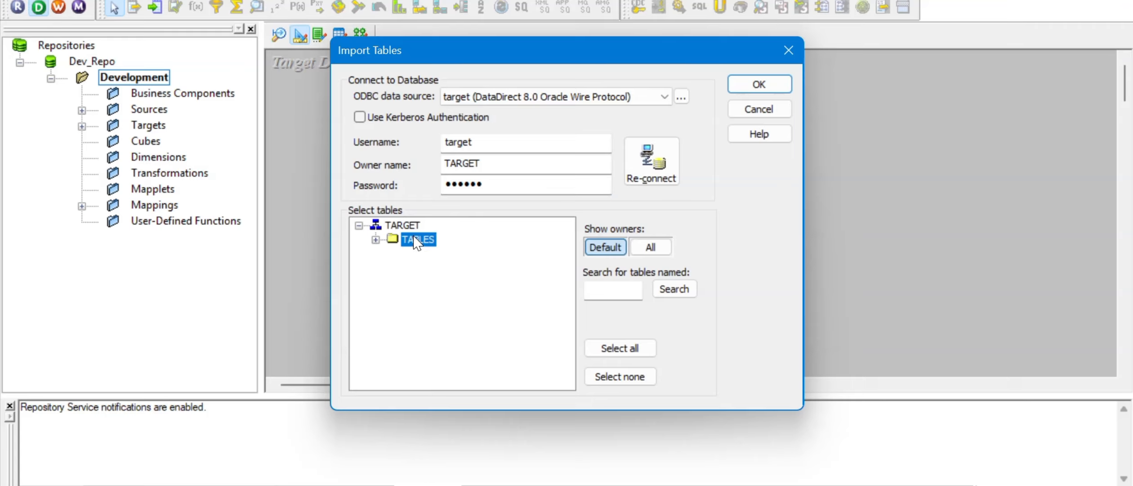
{"action": "scroll", "coordinate": [443, 310], "scroll_direction": "down", "scroll_amount": 20}
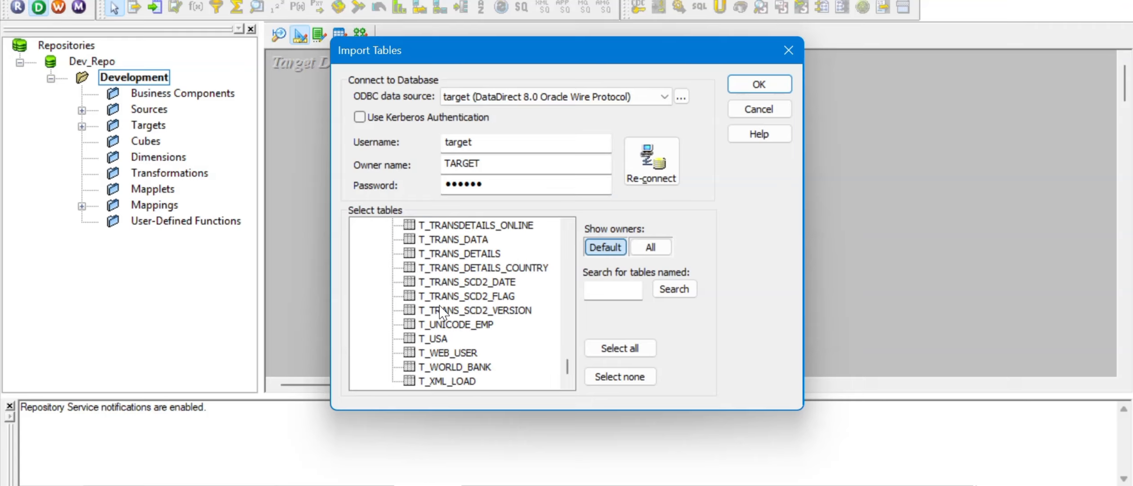
{"action": "left_click", "coordinate": [447, 252]}
Step: After checking the target in SQL Developer, import T_TRANS_DETAILS and enlarge it to show all 14 columns
{"action": "left_click", "coordinate": [539, 485]}
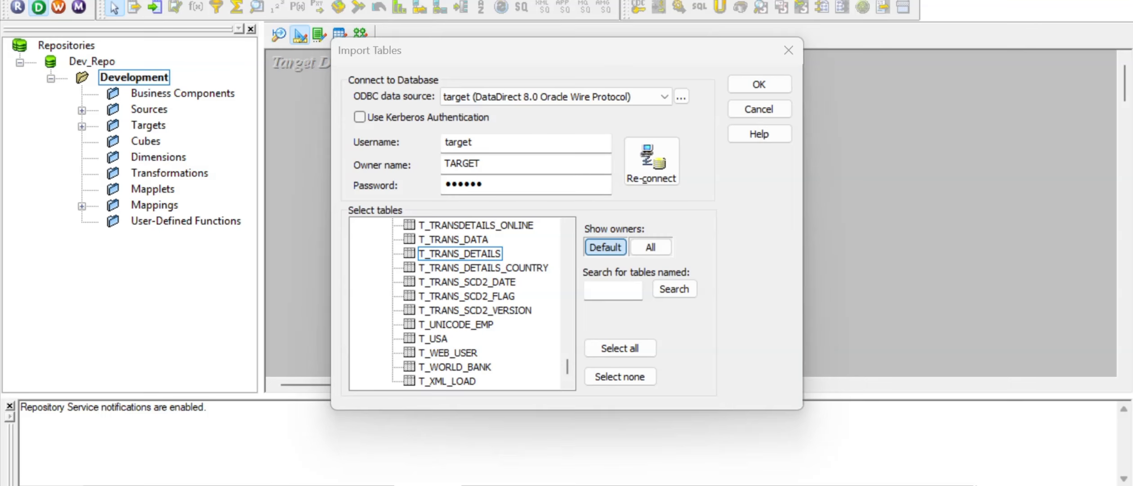
{"action": "left_click", "coordinate": [310, 17]}
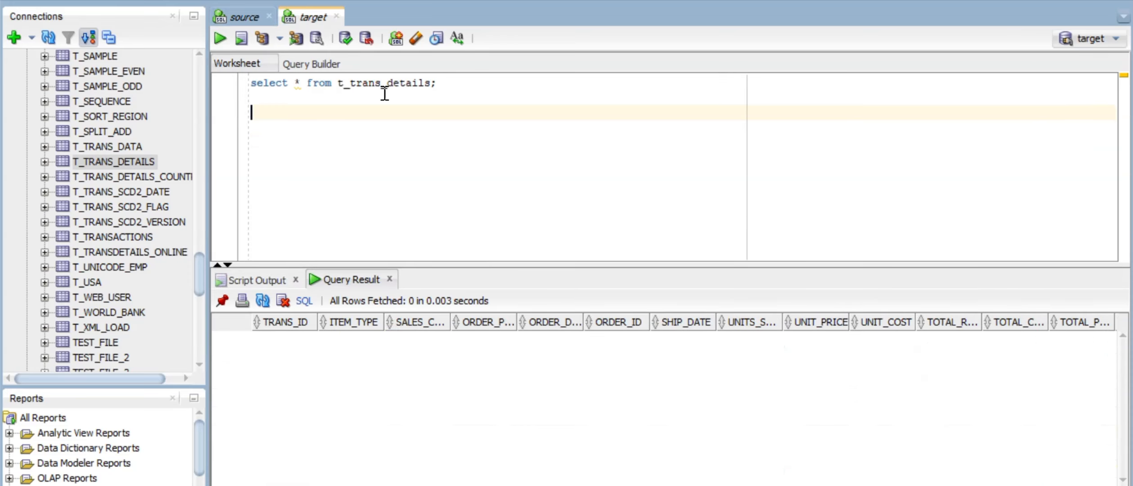
{"action": "key", "text": "alt+Tab"}
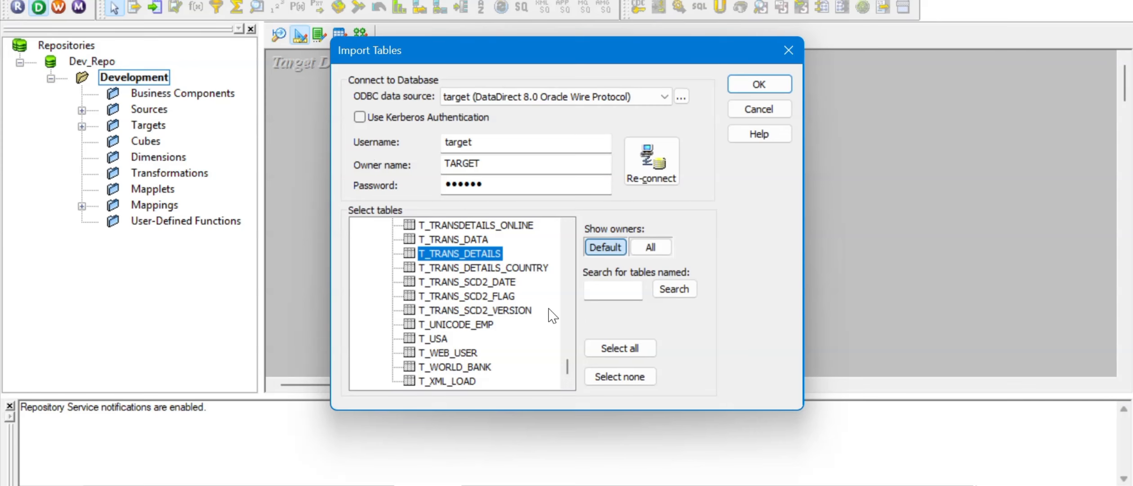
{"action": "left_click", "coordinate": [758, 86]}
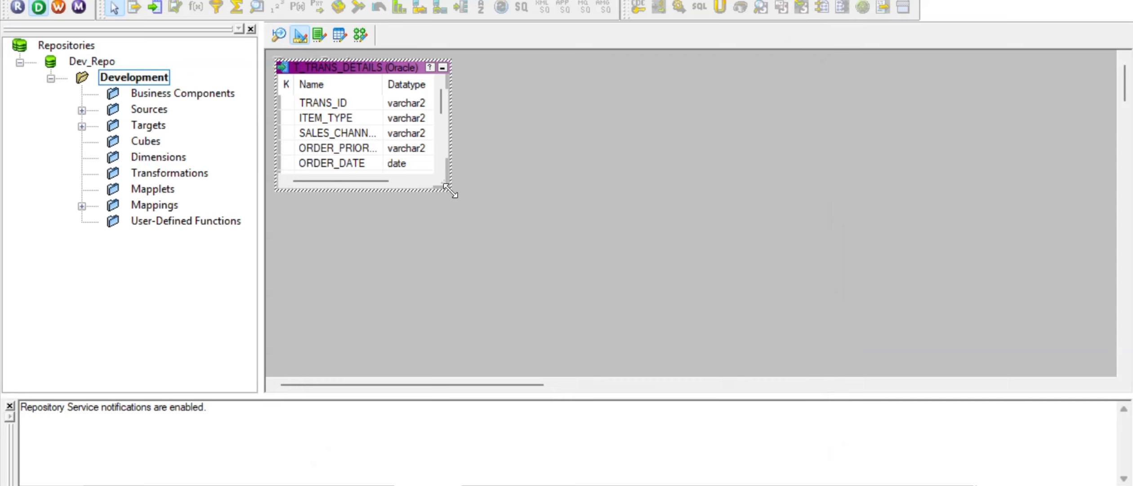
{"action": "left_click_drag", "start_coordinate": [449, 189], "coordinate": [506, 332]}
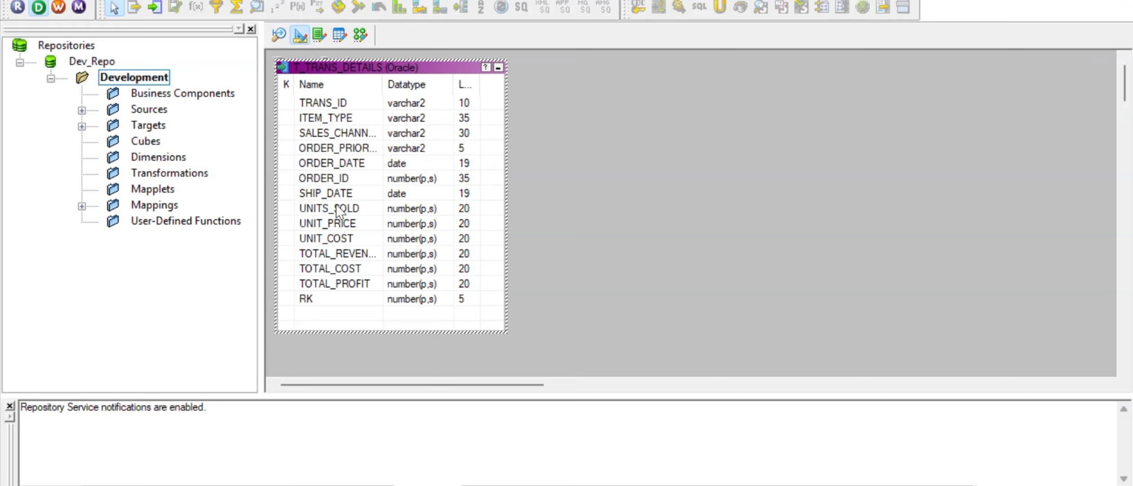
{"action": "left_click", "coordinate": [547, 186]}
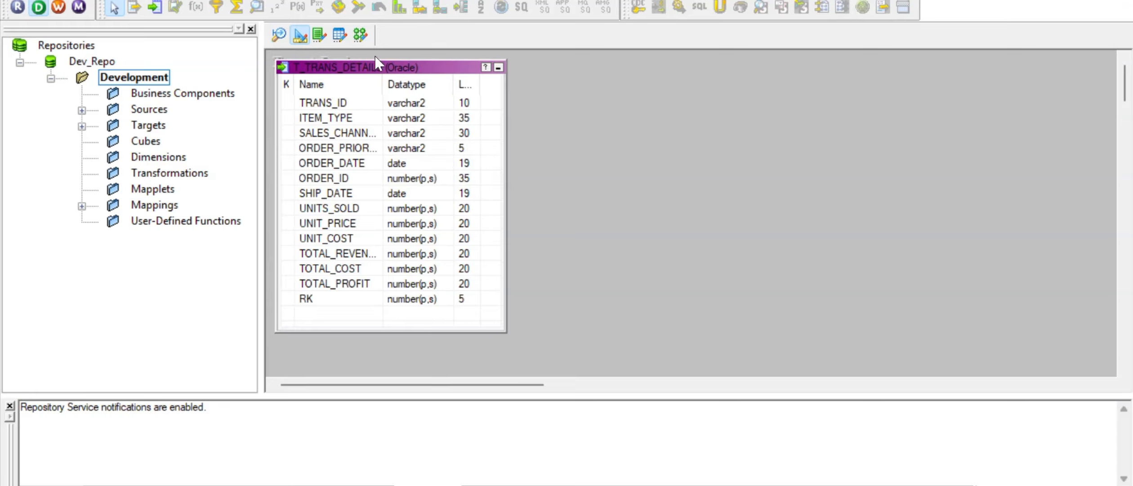
Step: In Mapping Designer, use Mappings > Create to make a mapping named m_Filter_Trans
{"action": "left_click", "coordinate": [362, 39]}
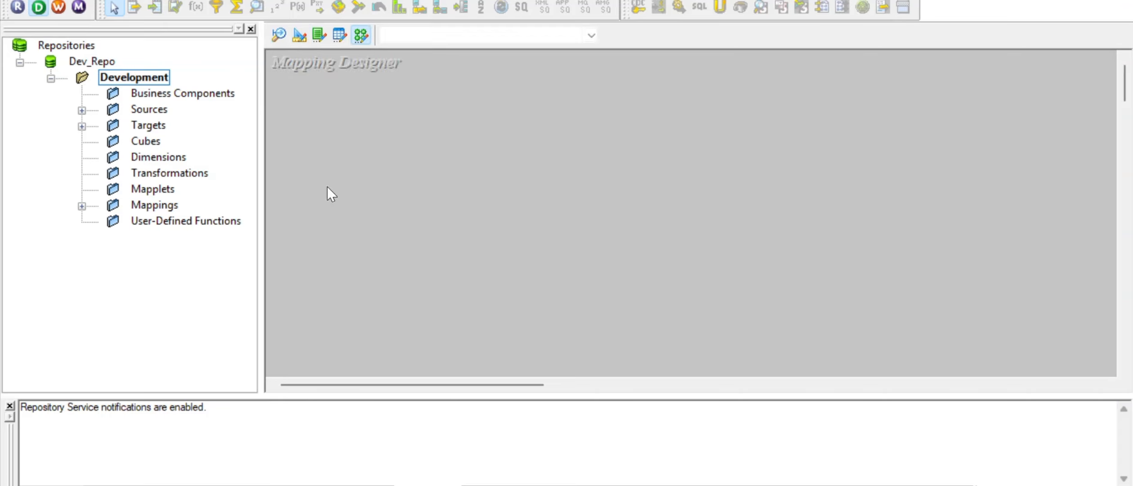
{"action": "left_click", "coordinate": [309, 0]}
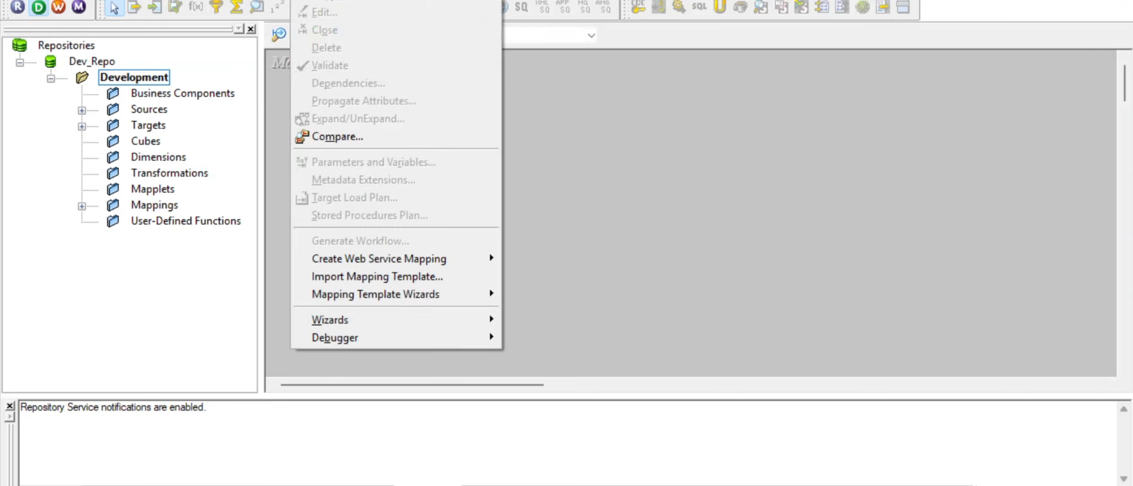
{"action": "left_click", "coordinate": [325, 0]}
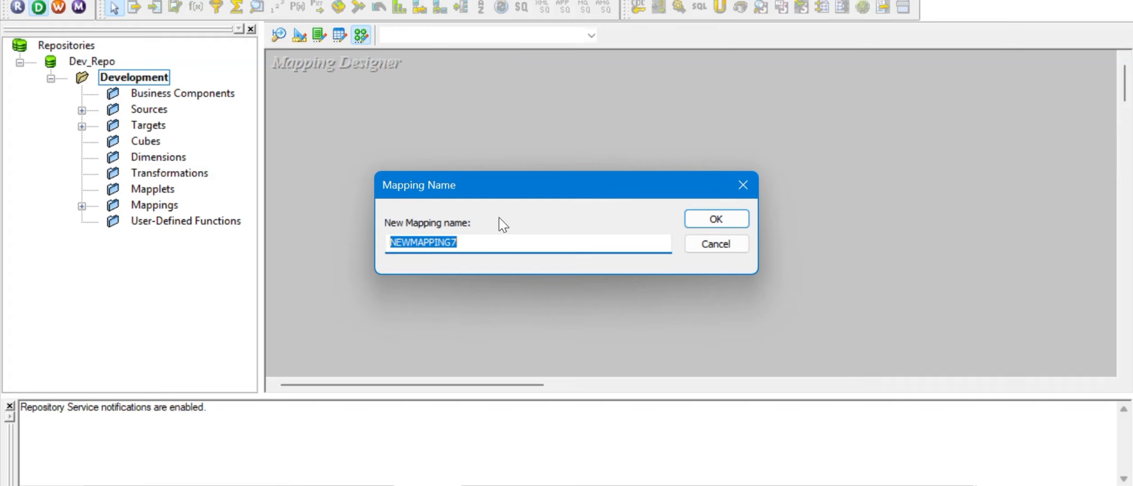
{"action": "type", "text": "m_Filter_Trans"}
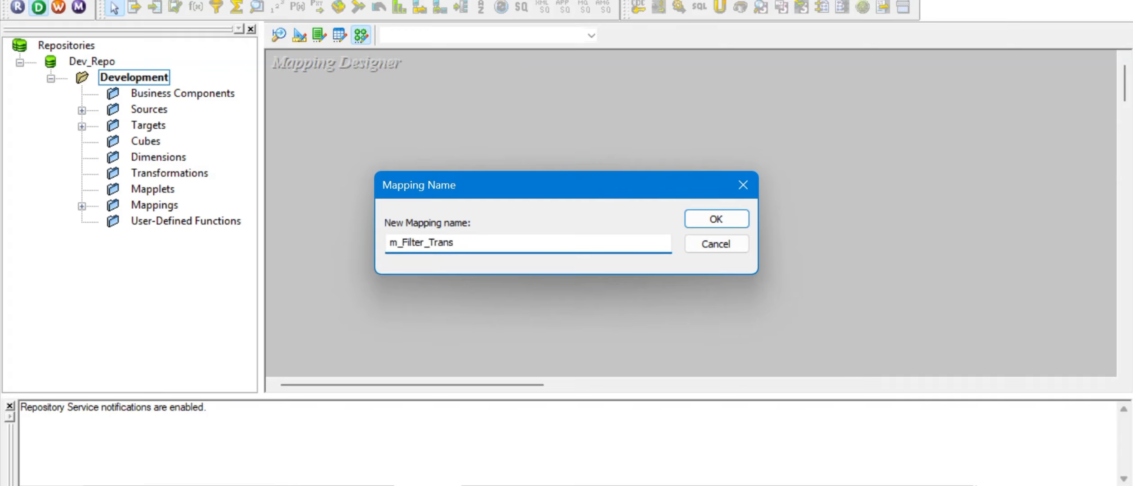
{"action": "left_click", "coordinate": [725, 216]}
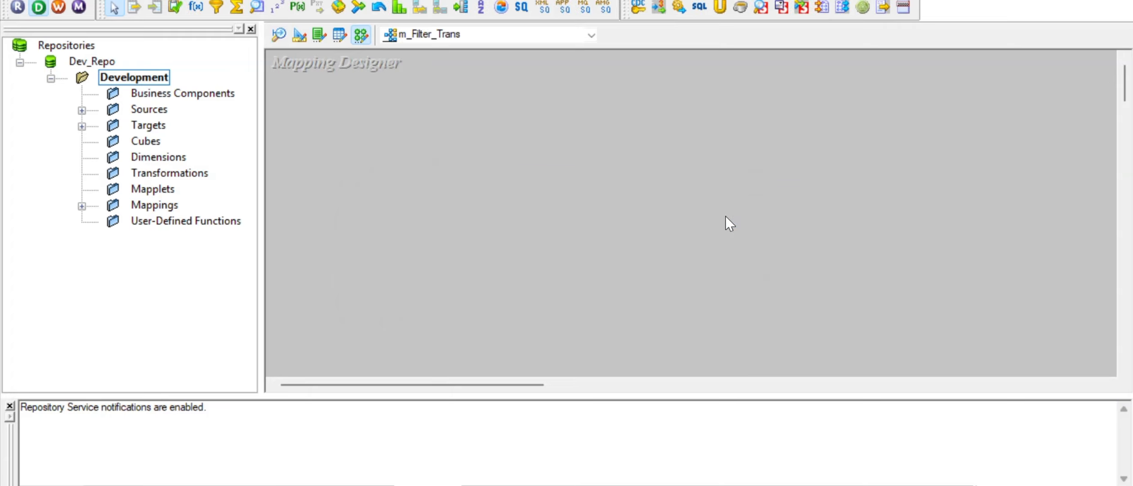
Step: Drag TRANS_DETAILS into the mapping and arrange it side by side with SQ_TRANS_DETAILS
{"action": "left_click", "coordinate": [82, 111]}
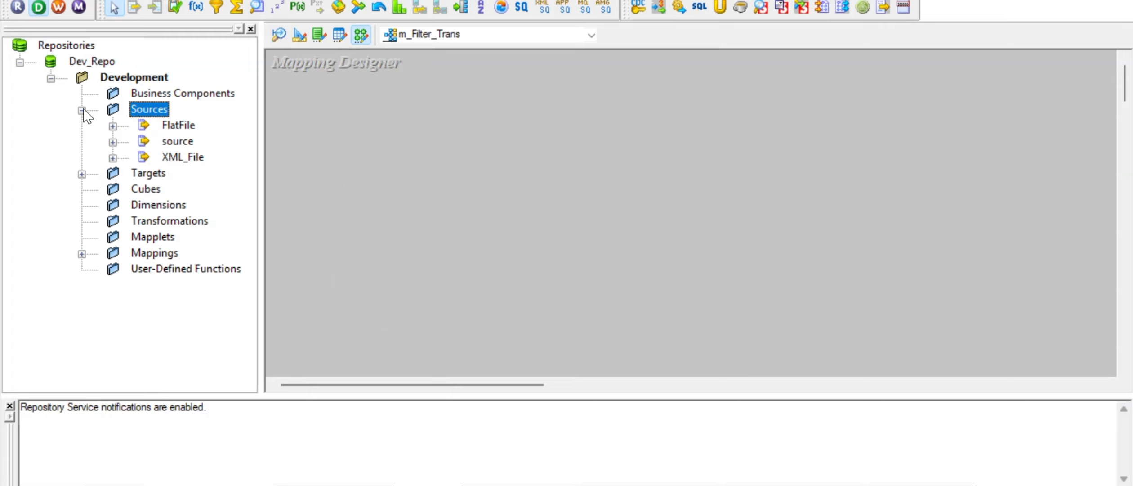
{"action": "left_click", "coordinate": [113, 142]}
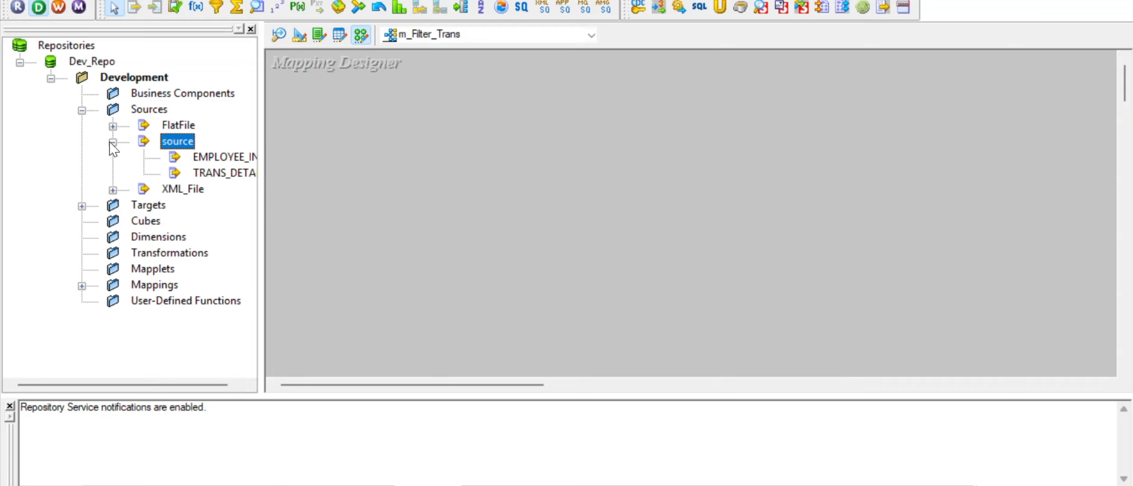
{"action": "left_click_drag", "start_coordinate": [221, 177], "coordinate": [350, 130]}
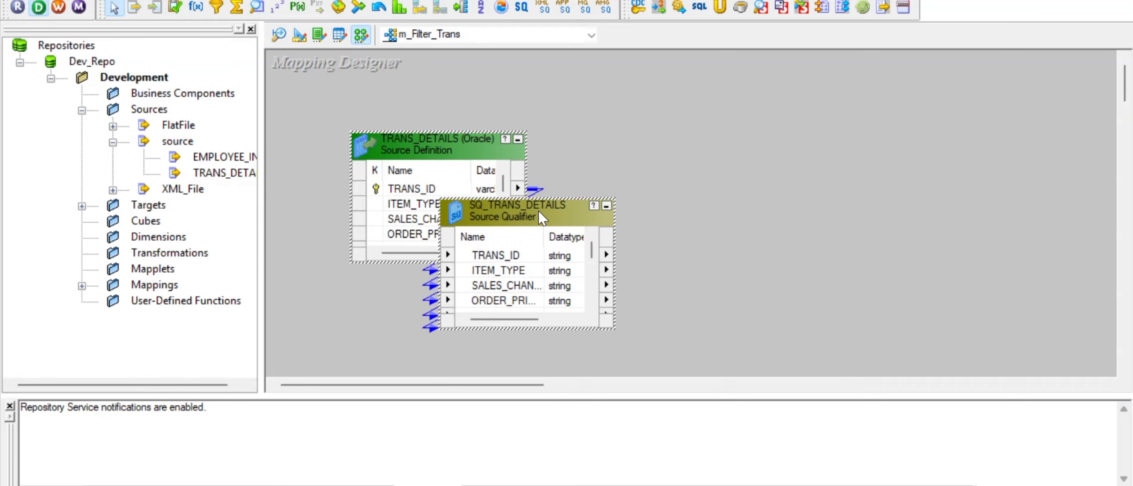
{"action": "double_click", "coordinate": [538, 211]}
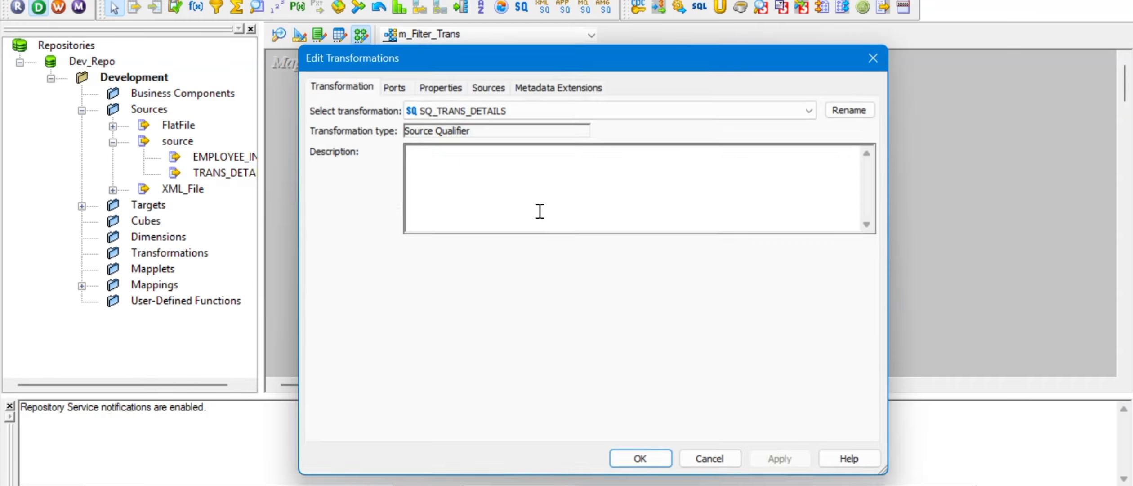
{"action": "left_click", "coordinate": [873, 58]}
{"action": "left_click_drag", "start_coordinate": [476, 211], "coordinate": [613, 146]}
{"action": "left_click_drag", "start_coordinate": [431, 143], "coordinate": [378, 133]}
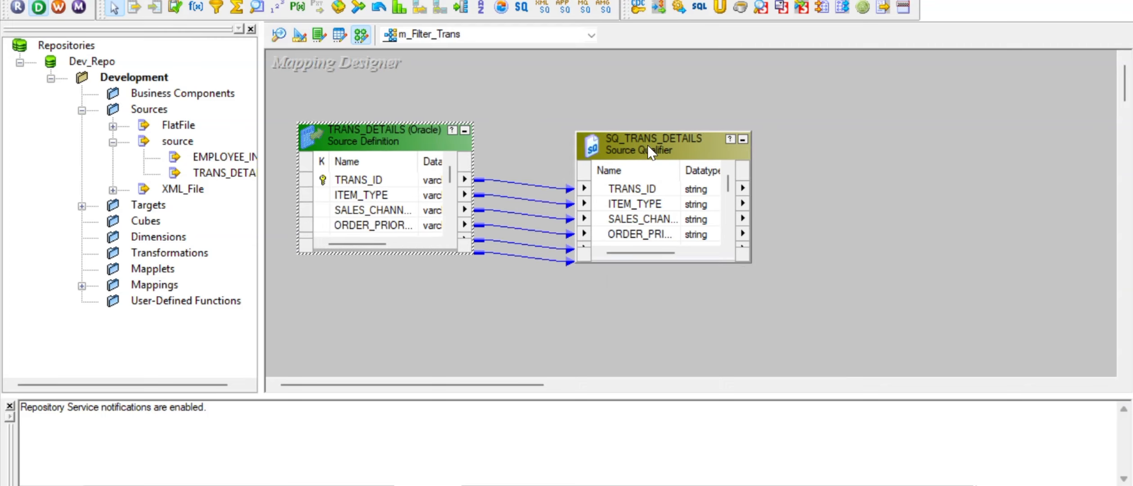
{"action": "left_click_drag", "start_coordinate": [648, 147], "coordinate": [617, 133]}
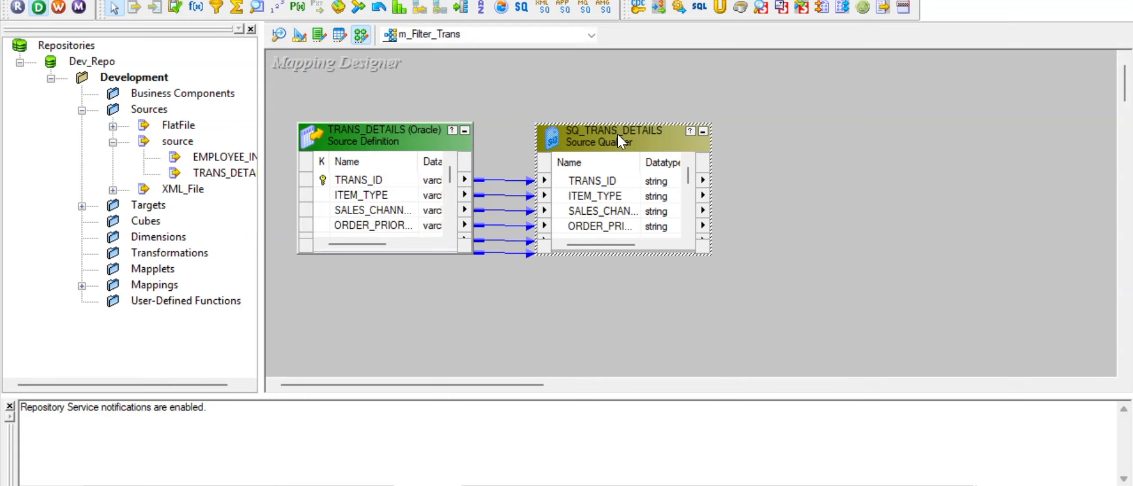
{"action": "left_click", "coordinate": [451, 296]}
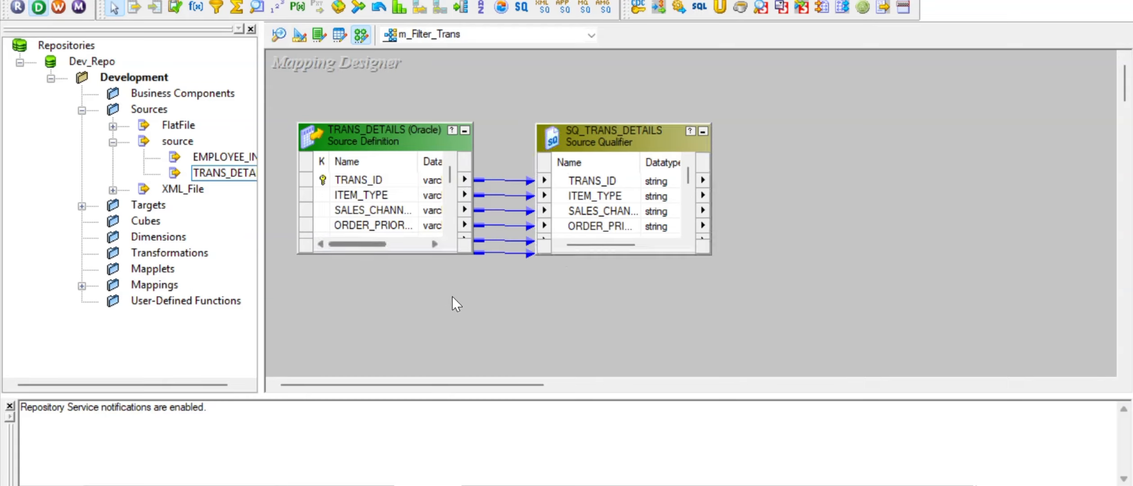
Step: Place T_TRANS_DETAILS on the right and enlarge it and SQ_TRANS_DETAILS to show every column down to RK
{"action": "left_click", "coordinate": [81, 206]}
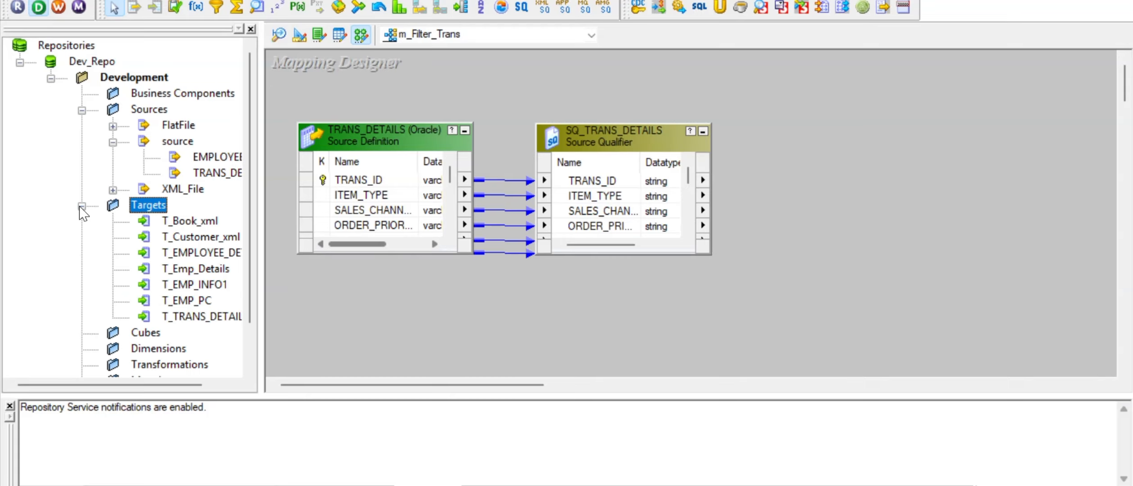
{"action": "left_click", "coordinate": [201, 317]}
{"action": "left_click_drag", "start_coordinate": [202, 318], "coordinate": [999, 131]}
{"action": "left_click_drag", "start_coordinate": [1090, 143], "coordinate": [1027, 112]}
{"action": "left_click_drag", "start_coordinate": [946, 102], "coordinate": [871, 62]}
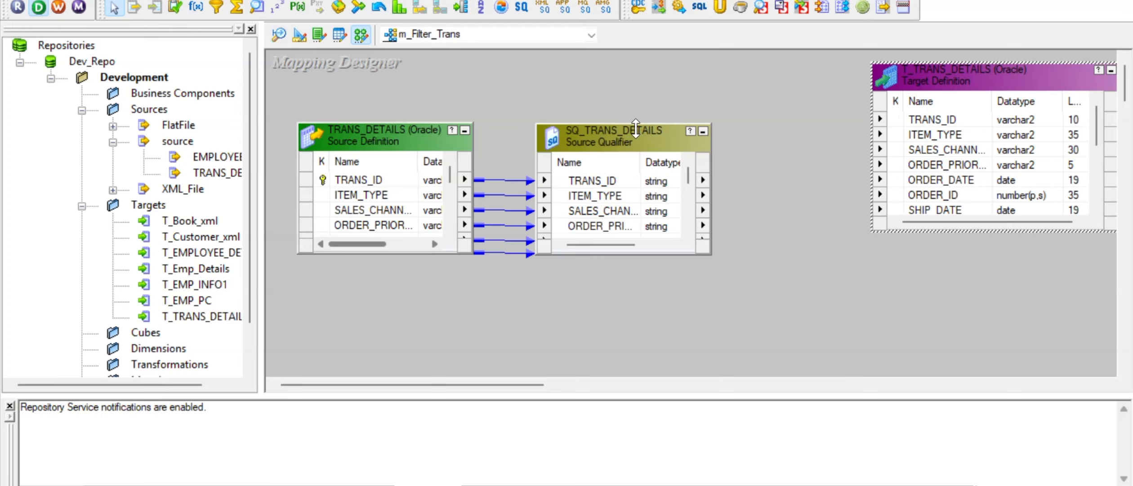
{"action": "left_click_drag", "start_coordinate": [621, 128], "coordinate": [612, 61]}
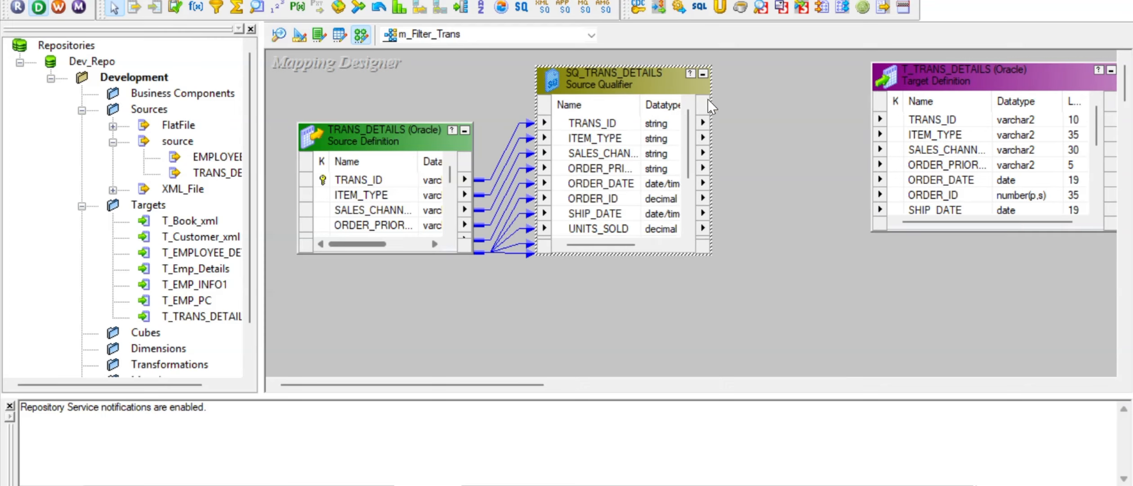
{"action": "left_click_drag", "start_coordinate": [498, 385], "coordinate": [567, 385]}
{"action": "left_click_drag", "start_coordinate": [758, 75], "coordinate": [940, 82]}
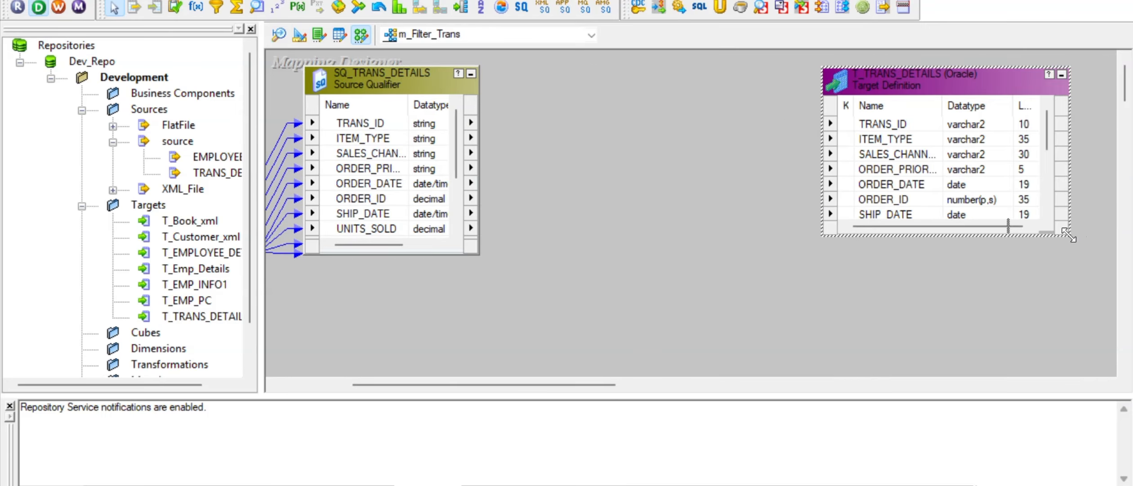
{"action": "left_click_drag", "start_coordinate": [1068, 235], "coordinate": [1085, 352]}
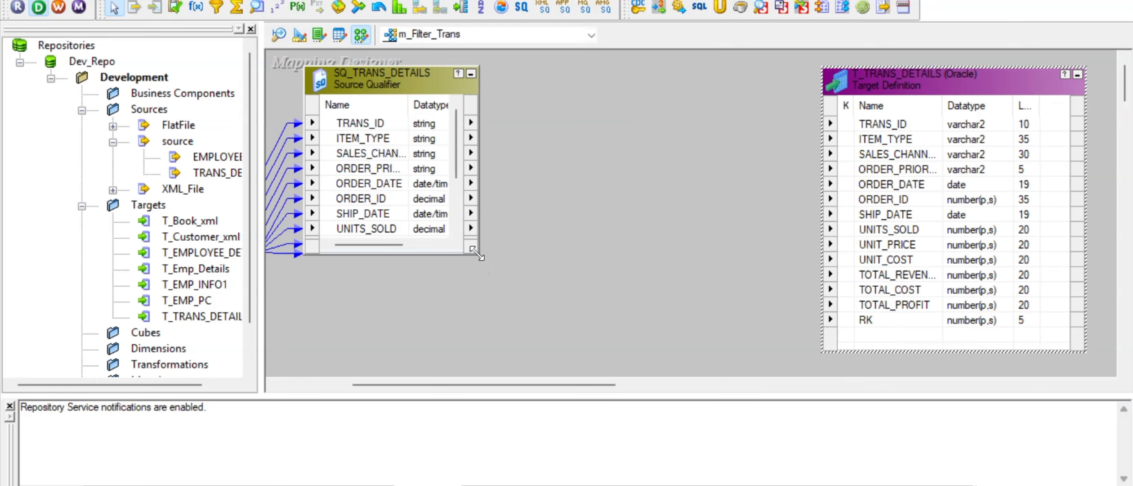
{"action": "left_click_drag", "start_coordinate": [479, 254], "coordinate": [511, 359]}
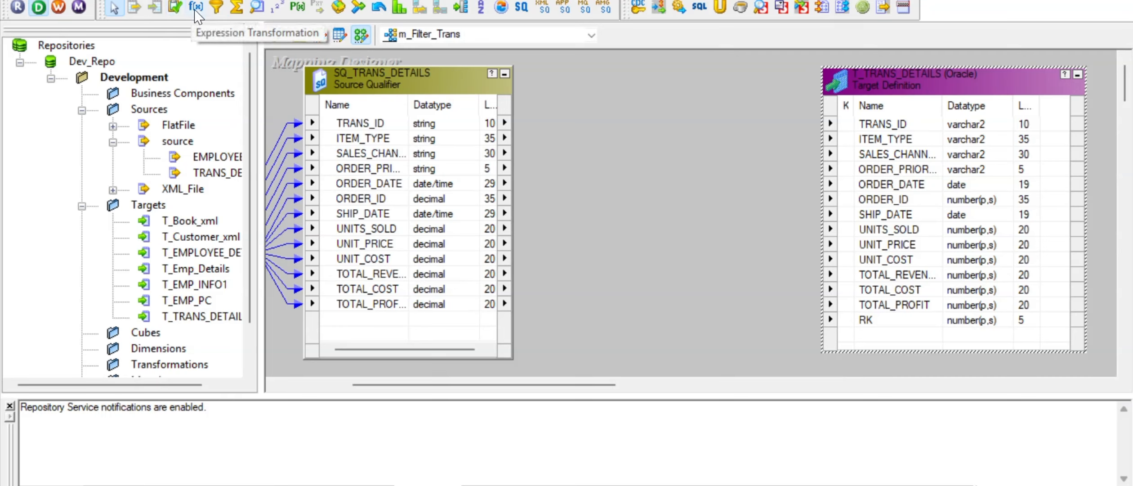
{"action": "left_click", "coordinate": [220, 9]}
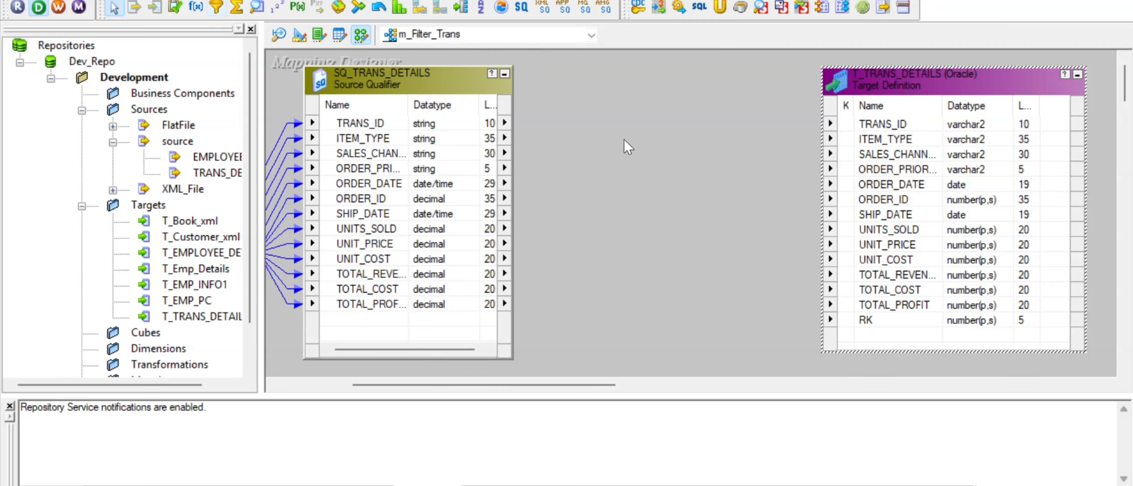
Step: Delete the FILTRANS filter just placed between qualifier and target, confirming the deletion
{"action": "left_click", "coordinate": [214, 10]}
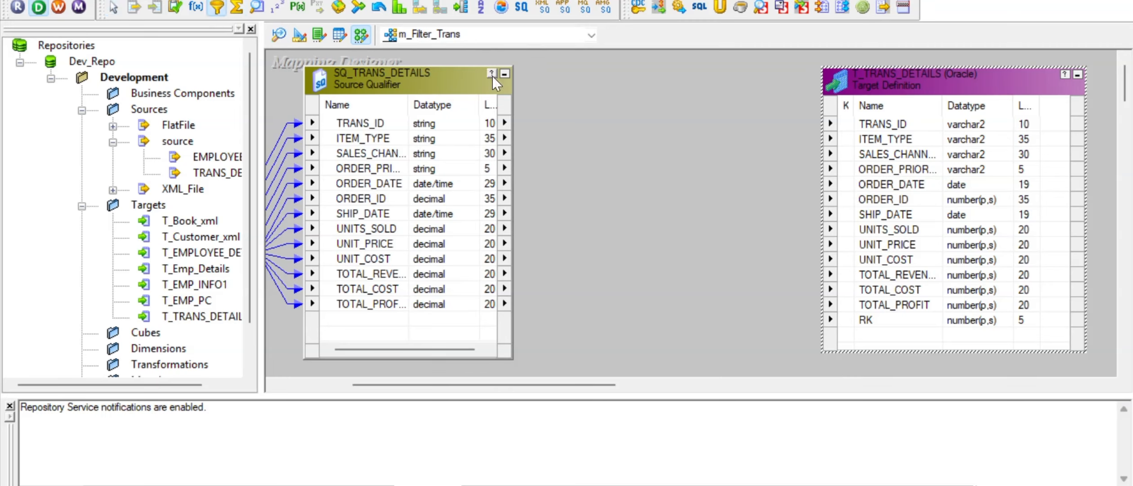
{"action": "left_click", "coordinate": [605, 113]}
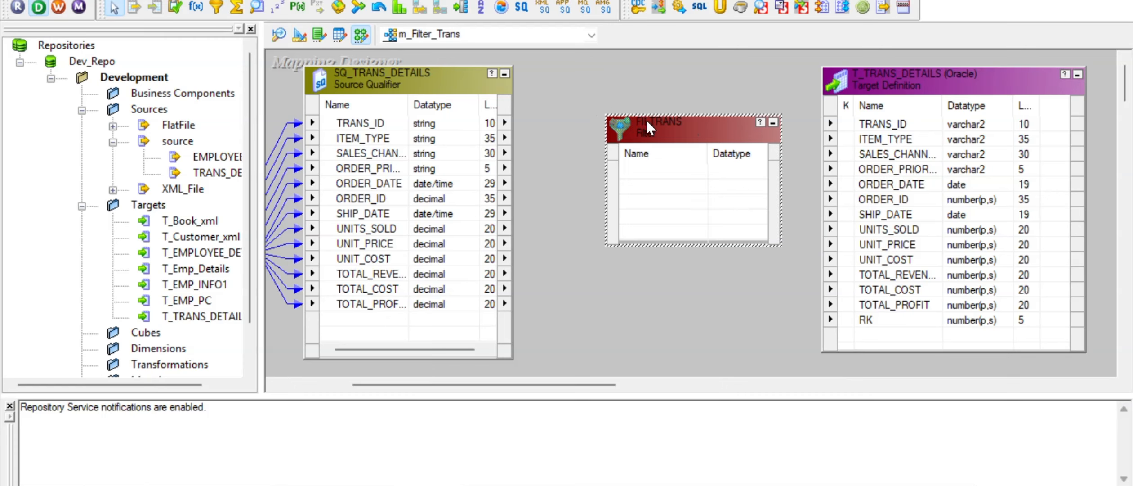
{"action": "key", "text": "Delete"}
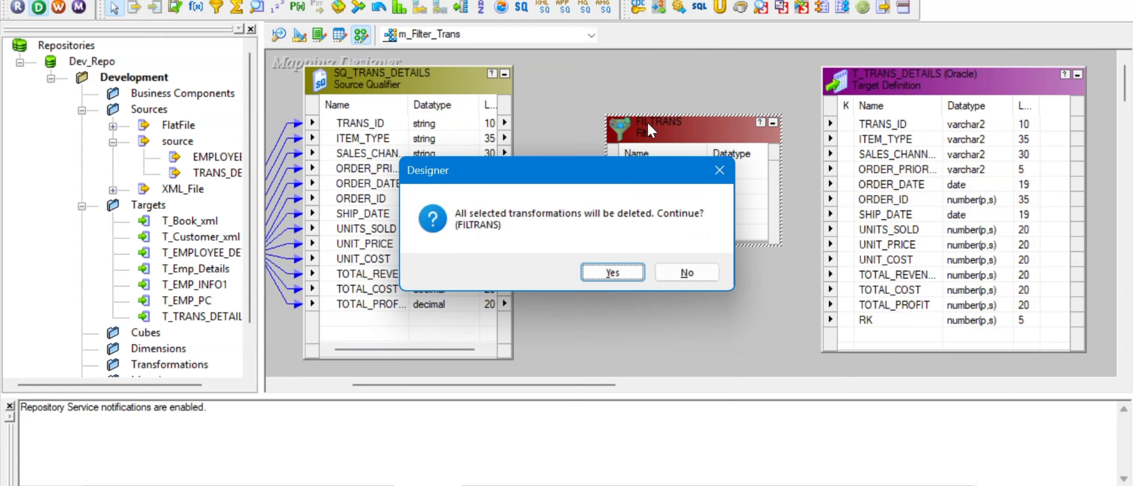
{"action": "key", "text": "Return"}
{"action": "right_click", "coordinate": [550, 103]}
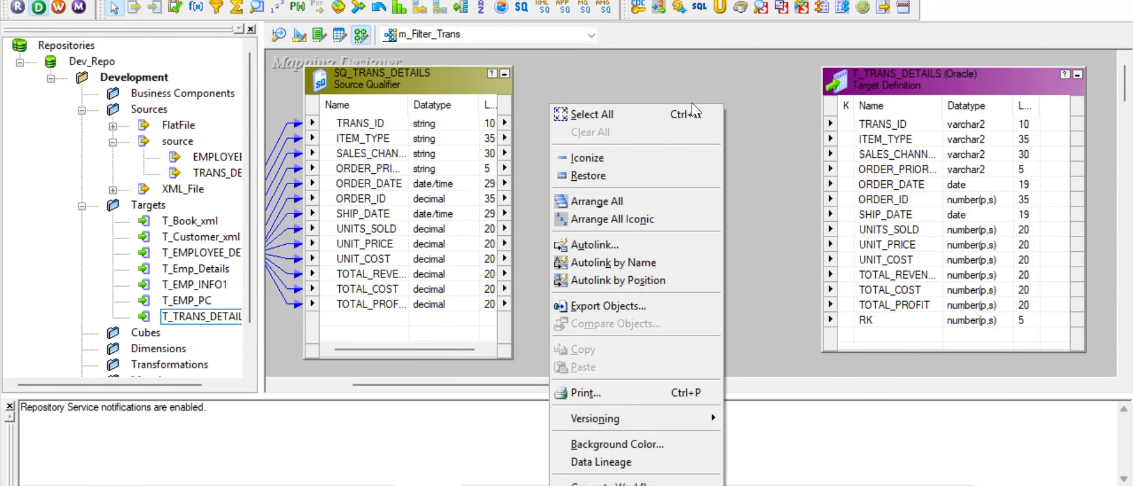
{"action": "left_click", "coordinate": [744, 89]}
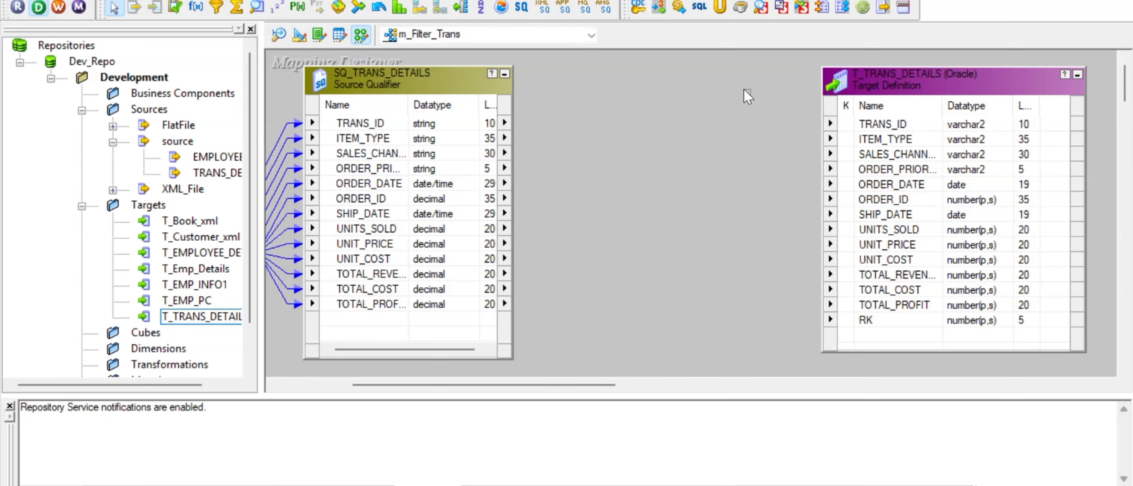
{"action": "left_click", "coordinate": [378, 0]}
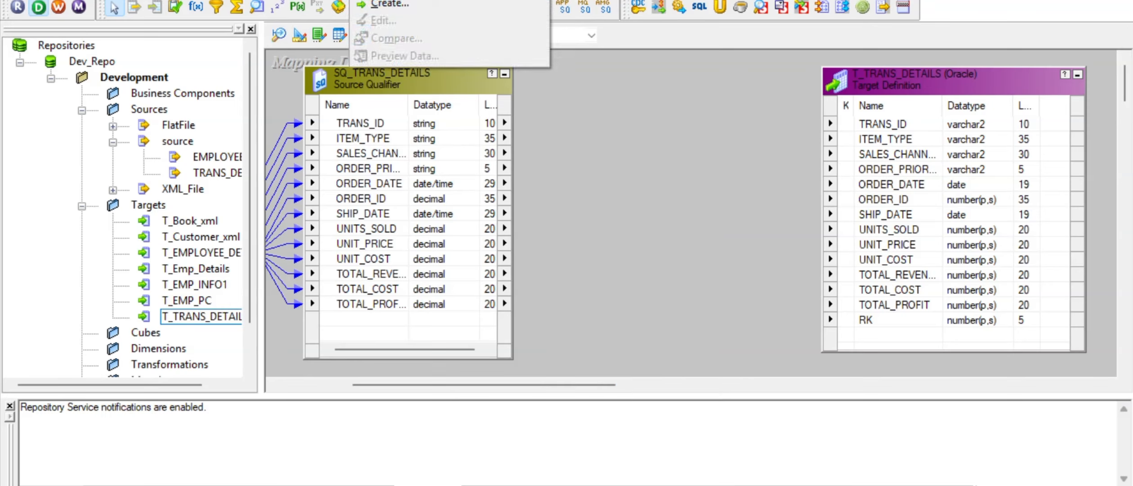
Step: Start a new Filter transformation in Create Transformation, naming it Sales_type
{"action": "left_click", "coordinate": [390, 6]}
{"action": "left_click", "coordinate": [728, 200]}
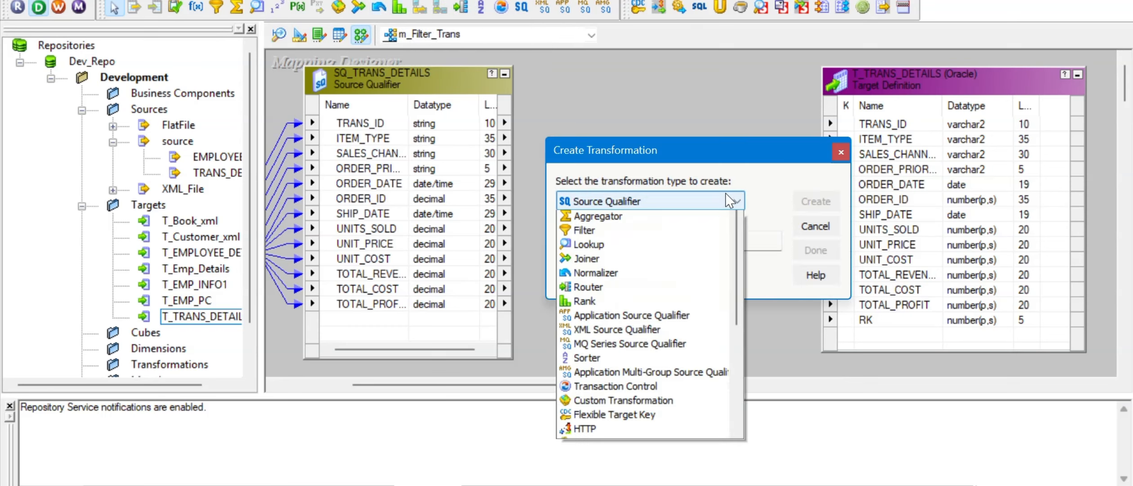
{"action": "scroll", "coordinate": [635, 426], "scroll_direction": "down", "scroll_amount": 1}
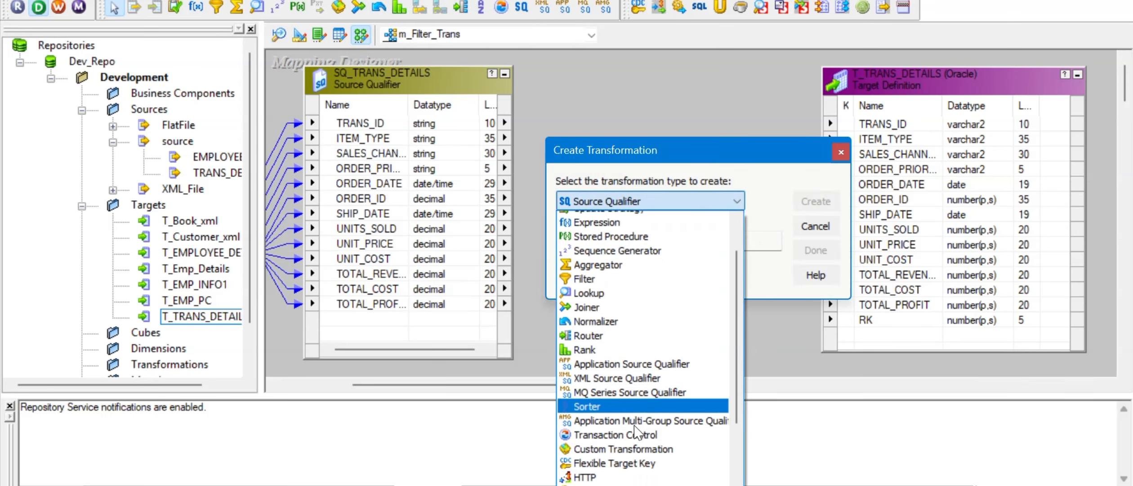
{"action": "scroll", "coordinate": [637, 432], "scroll_direction": "down", "scroll_amount": 3}
{"action": "scroll", "coordinate": [637, 432], "scroll_direction": "up", "scroll_amount": 4}
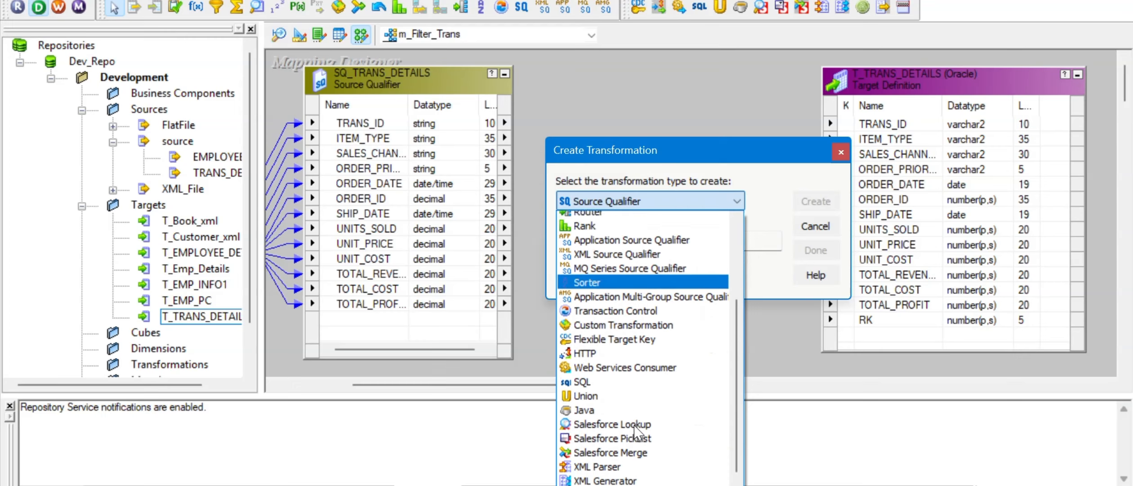
{"action": "left_click", "coordinate": [611, 302]}
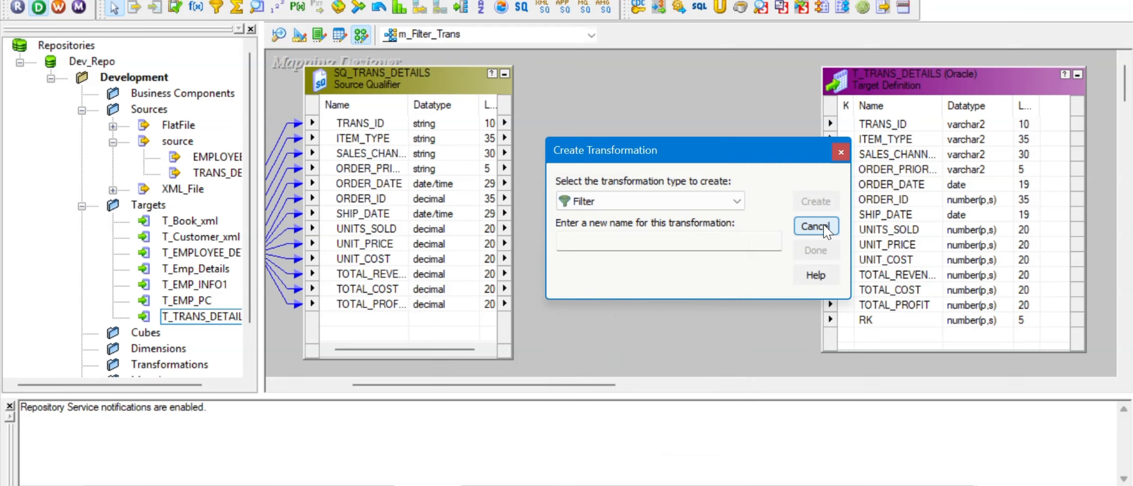
{"action": "left_click", "coordinate": [647, 245]}
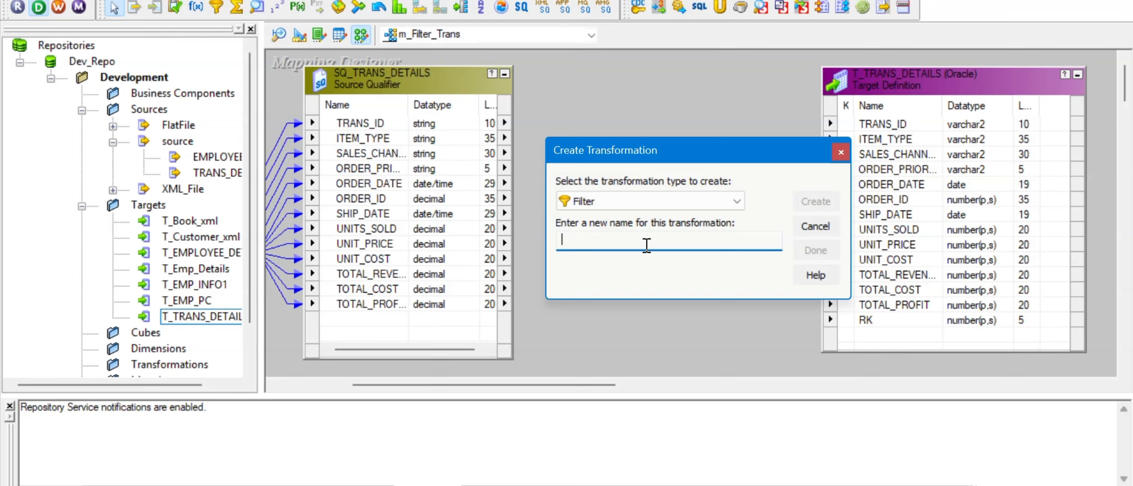
{"action": "type", "text": "S"}
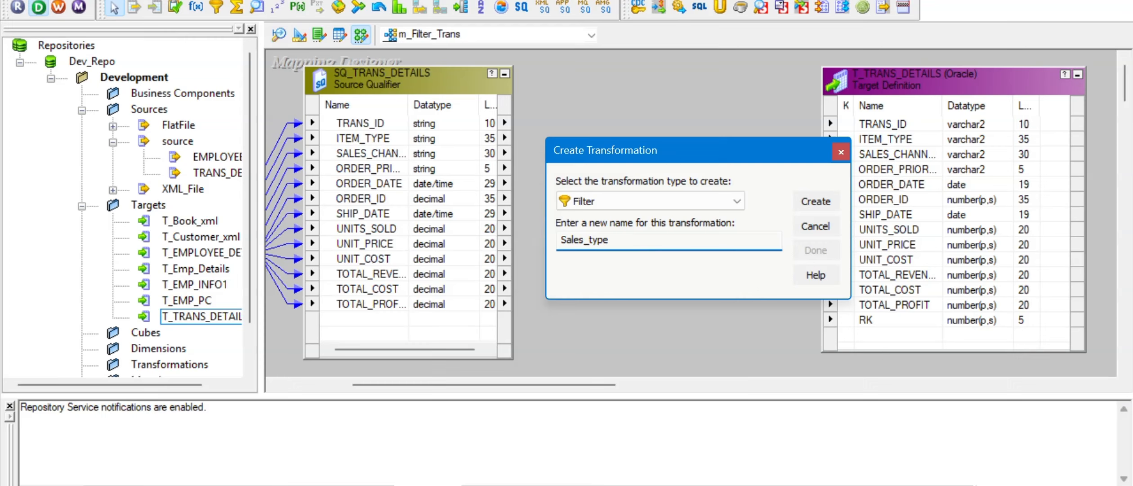
{"action": "type", "text": "ales_type"}
Step: Check the Offline sales-channel query in SQL Developer, then begin removing 'type' from the filter name
{"action": "key", "text": "alt+Tab"}
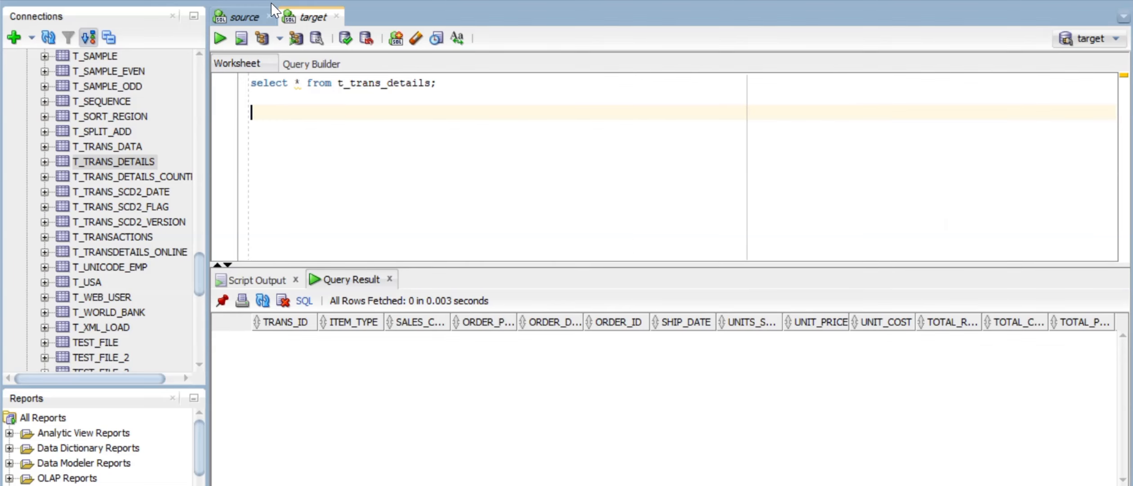
{"action": "left_click", "coordinate": [245, 17]}
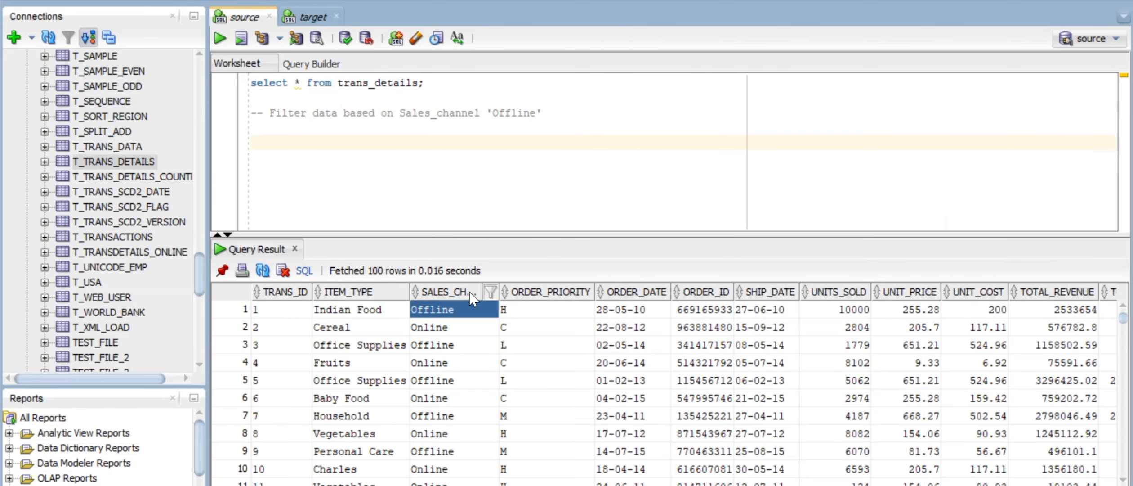
{"action": "key", "text": "alt+Tab"}
{"action": "key", "text": "BackSpace"}
{"action": "key", "text": "BackSpace"}
{"action": "key", "text": "BackSpace"}
{"action": "key", "text": "BackSpace"}
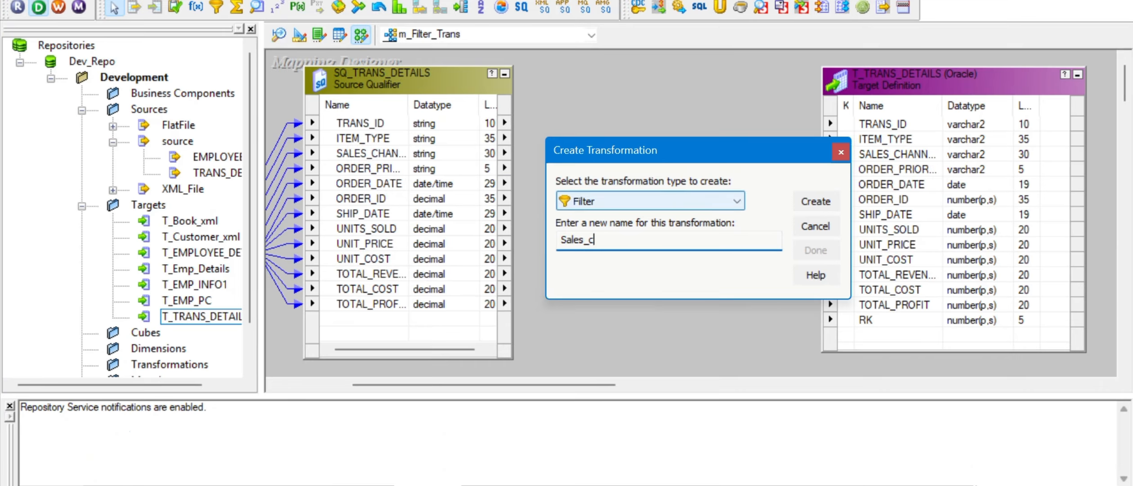
Step: Create the filter as Sales_channel_ftr, then place and enlarge it between qualifier and target
{"action": "type", "text": "channel_ftr"}
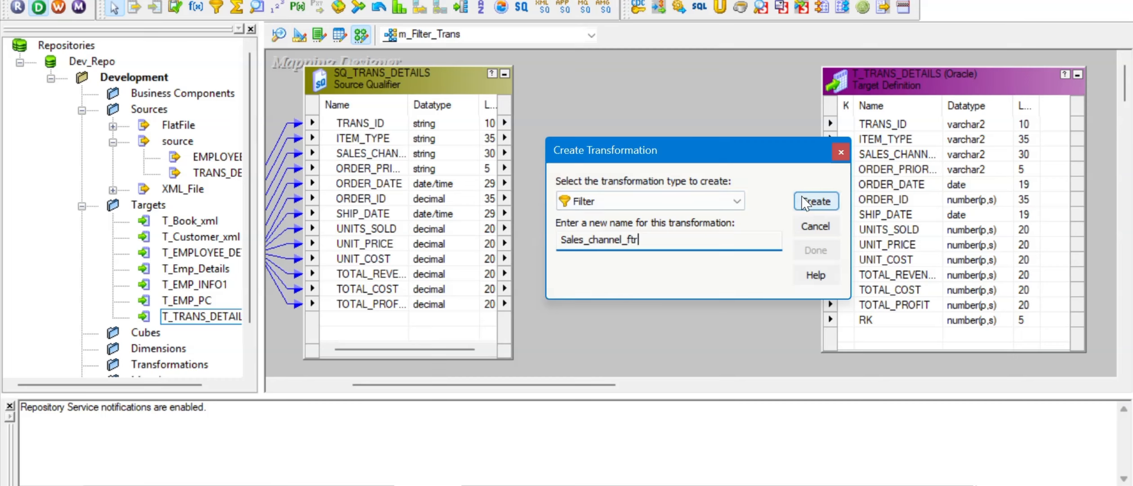
{"action": "left_click", "coordinate": [816, 202]}
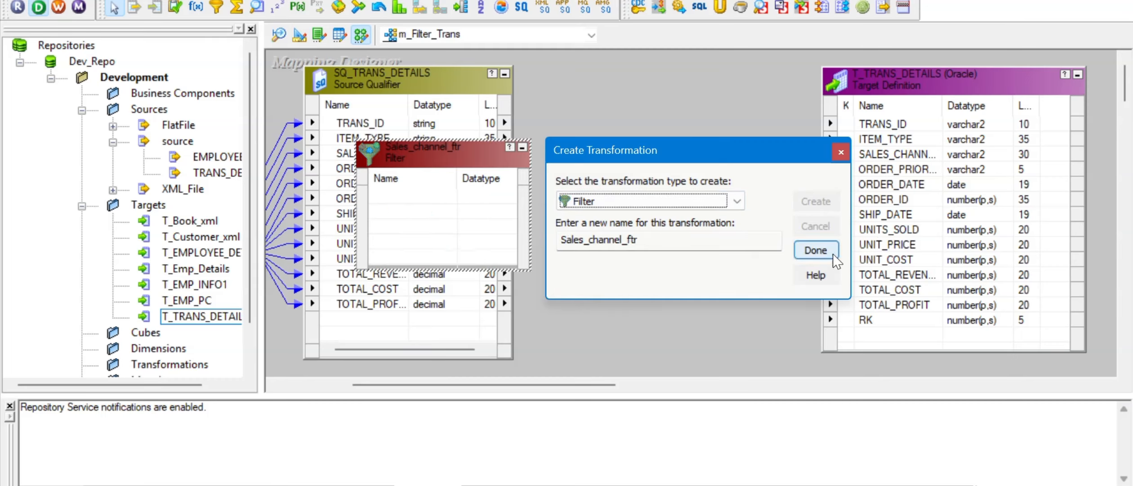
{"action": "left_click", "coordinate": [816, 250]}
{"action": "left_click_drag", "start_coordinate": [446, 150], "coordinate": [654, 76]}
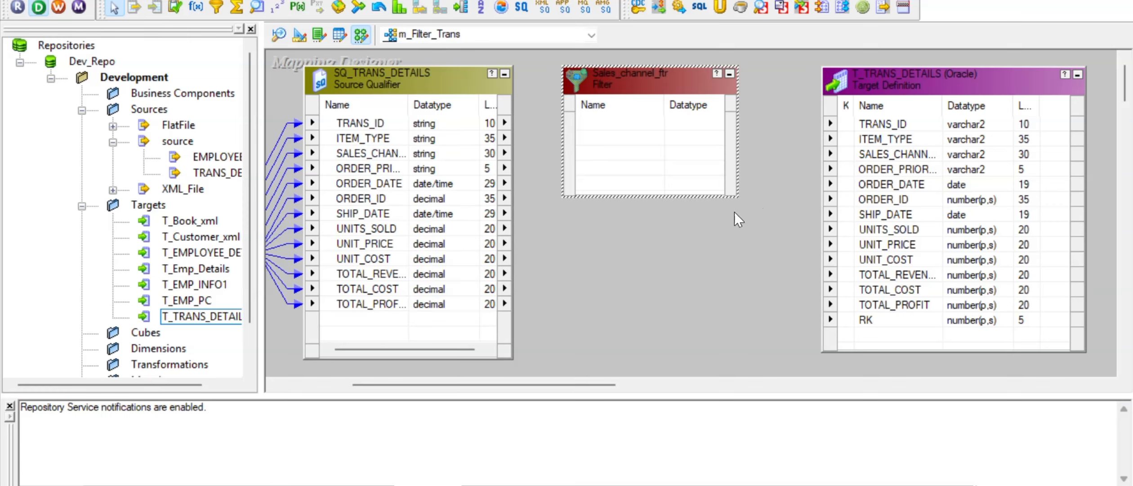
{"action": "left_click_drag", "start_coordinate": [737, 197], "coordinate": [775, 364]}
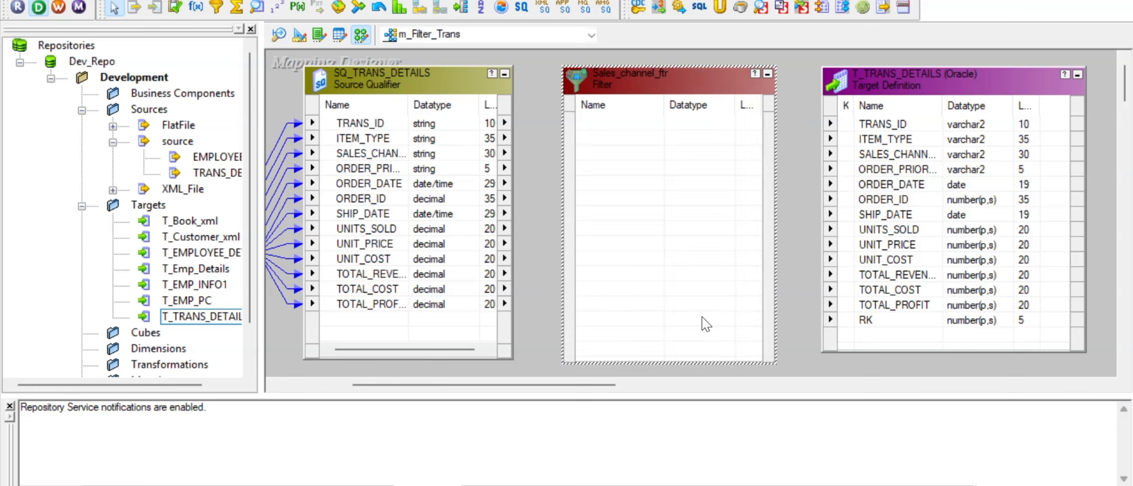
Step: Select all 13 SQ_TRANS_DETAILS ports and drag them into Sales_channel_ftr
{"action": "left_click", "coordinate": [350, 121]}
{"action": "right_click", "coordinate": [352, 122]}
{"action": "left_click", "coordinate": [368, 134]}
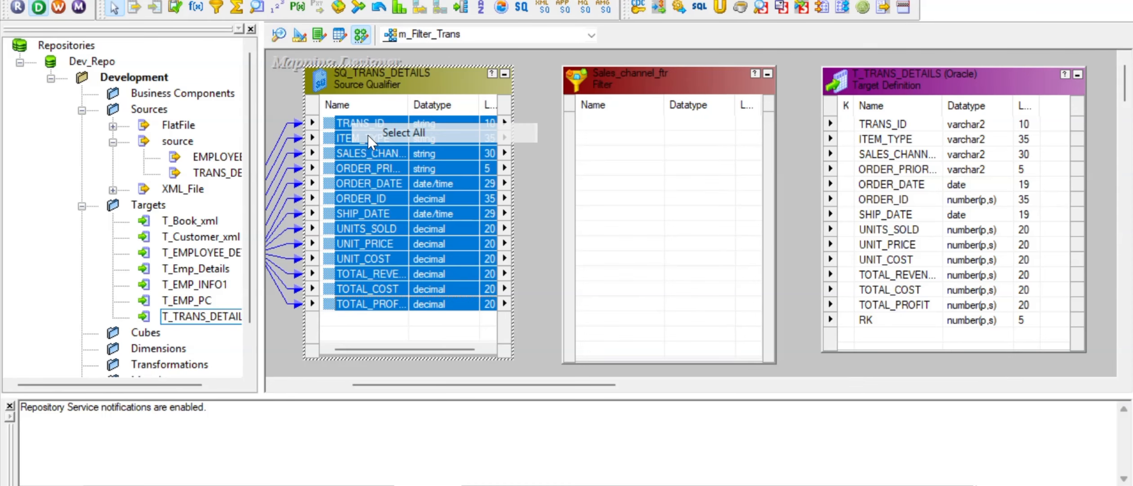
{"action": "left_click_drag", "start_coordinate": [326, 119], "coordinate": [600, 119]}
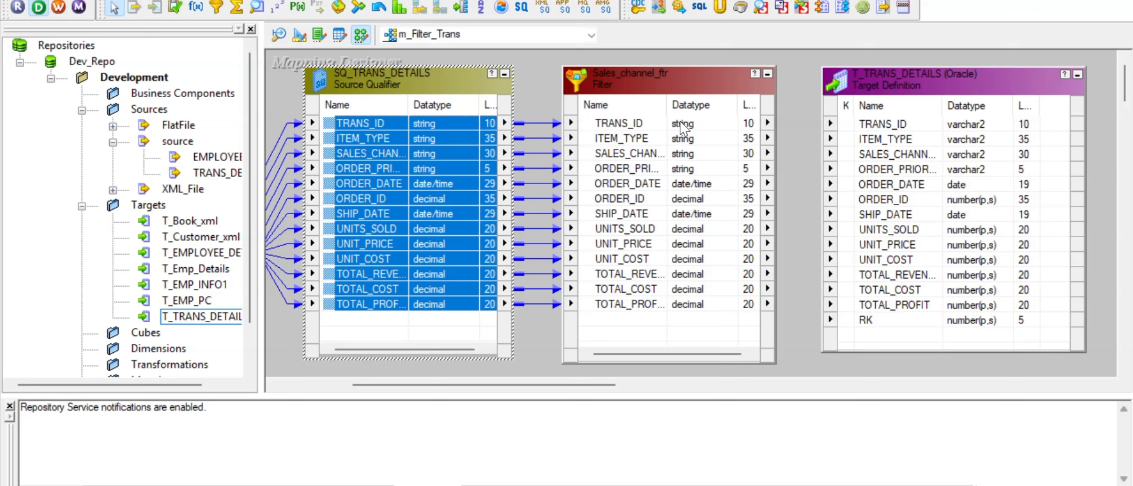
{"action": "left_click", "coordinate": [462, 254]}
Step: Review the filter's Ports and Properties tabs and close them without changes
{"action": "double_click", "coordinate": [675, 97]}
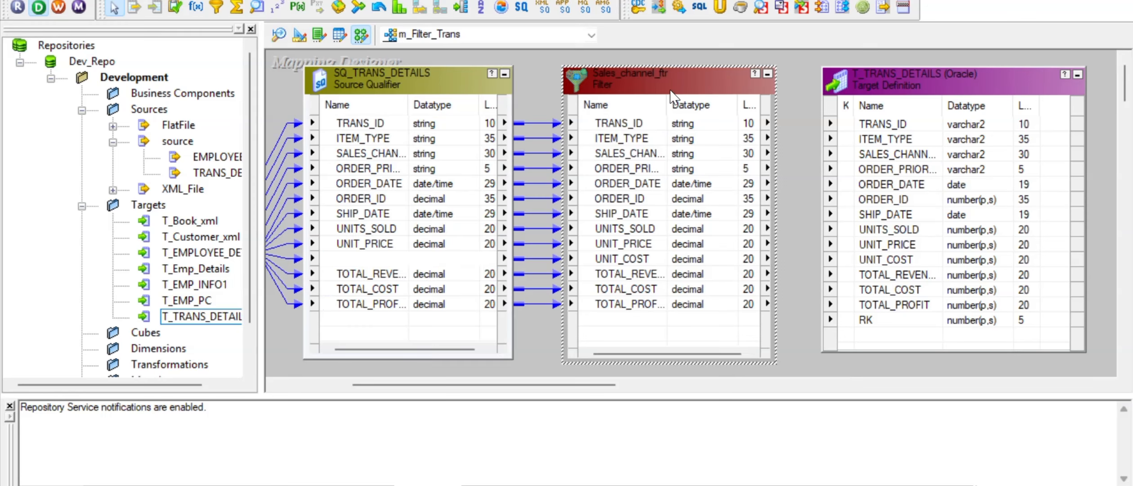
{"action": "left_click", "coordinate": [394, 86]}
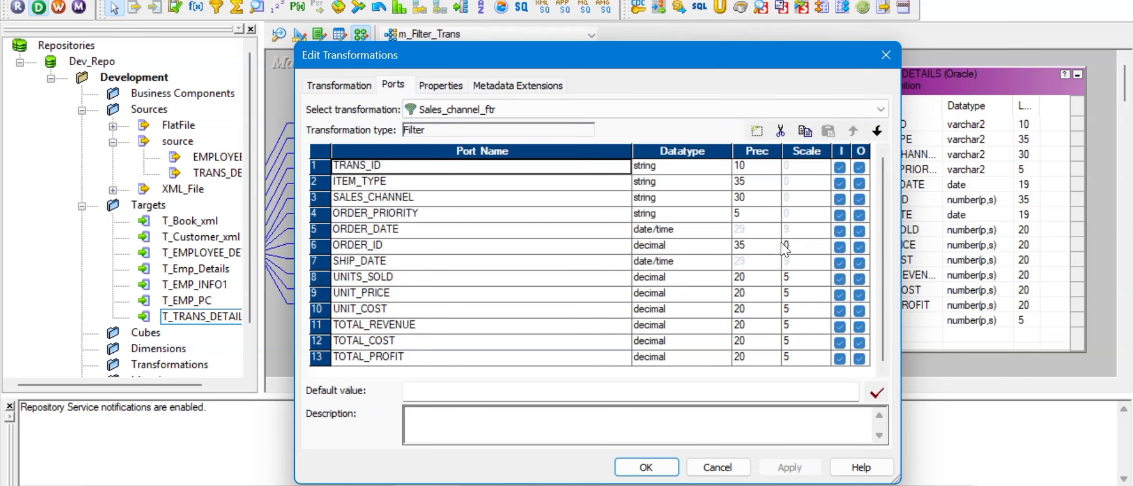
{"action": "left_click", "coordinate": [457, 86]}
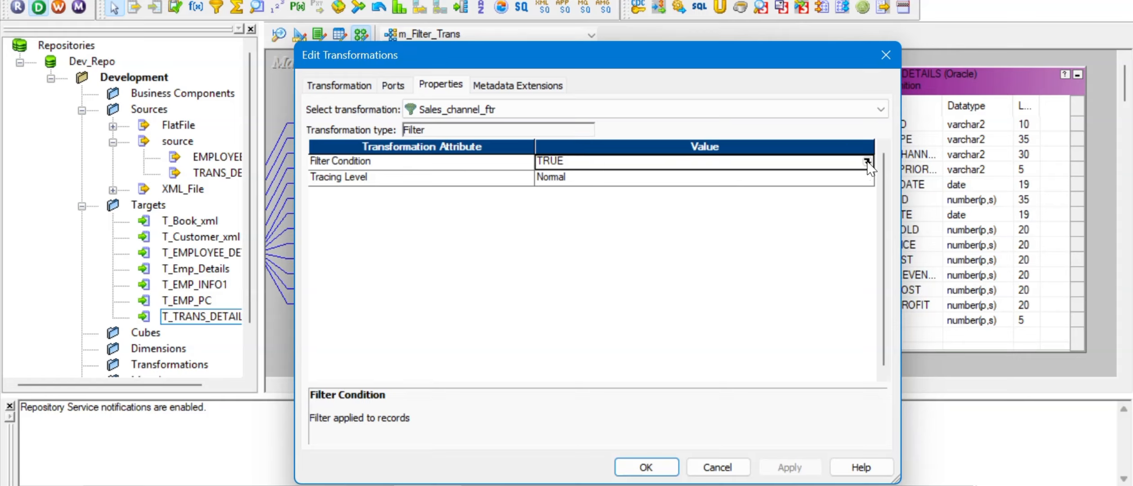
{"action": "left_click", "coordinate": [886, 54]}
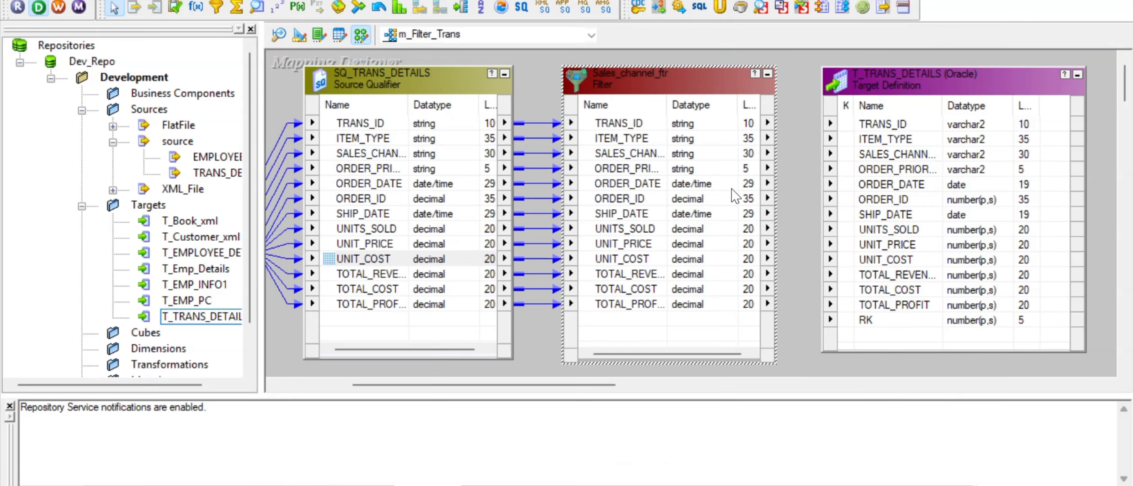
{"action": "left_click", "coordinate": [638, 128]}
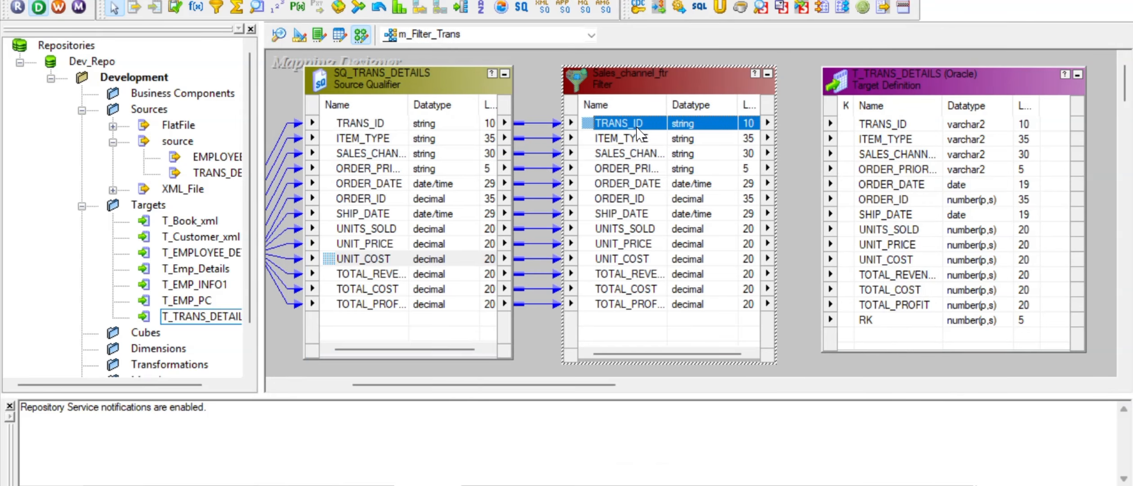
Step: Set Sales_channel_ftr's Filter Condition to SALES_CHANNEL='Offline', validate it, and apply
{"action": "double_click", "coordinate": [660, 88]}
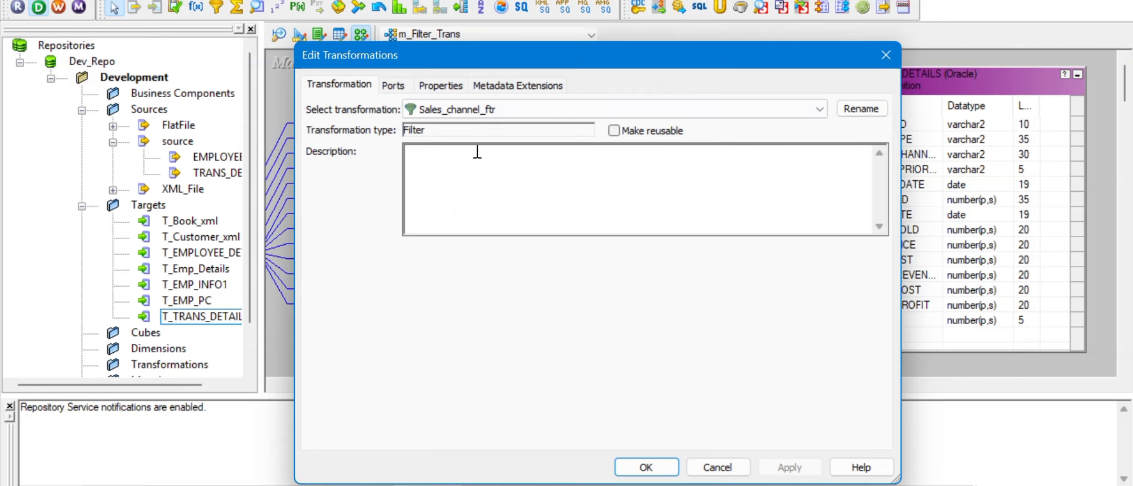
{"action": "left_click", "coordinate": [441, 85]}
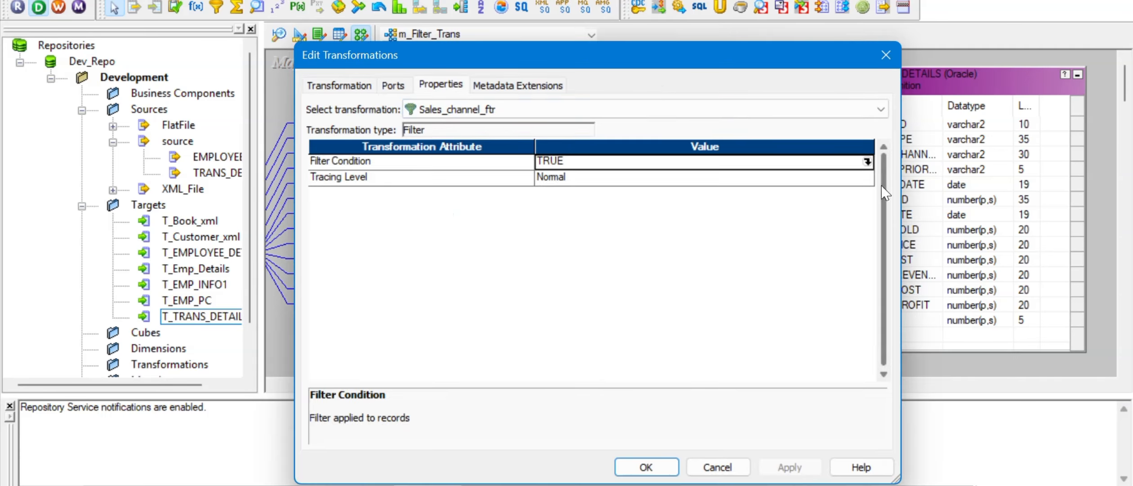
{"action": "left_click", "coordinate": [867, 162]}
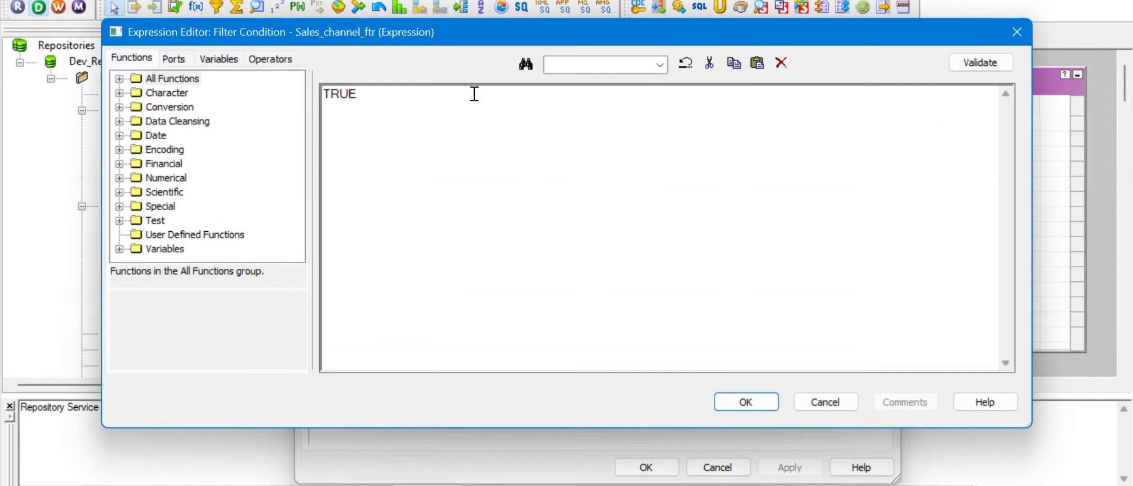
{"action": "left_click", "coordinate": [180, 62]}
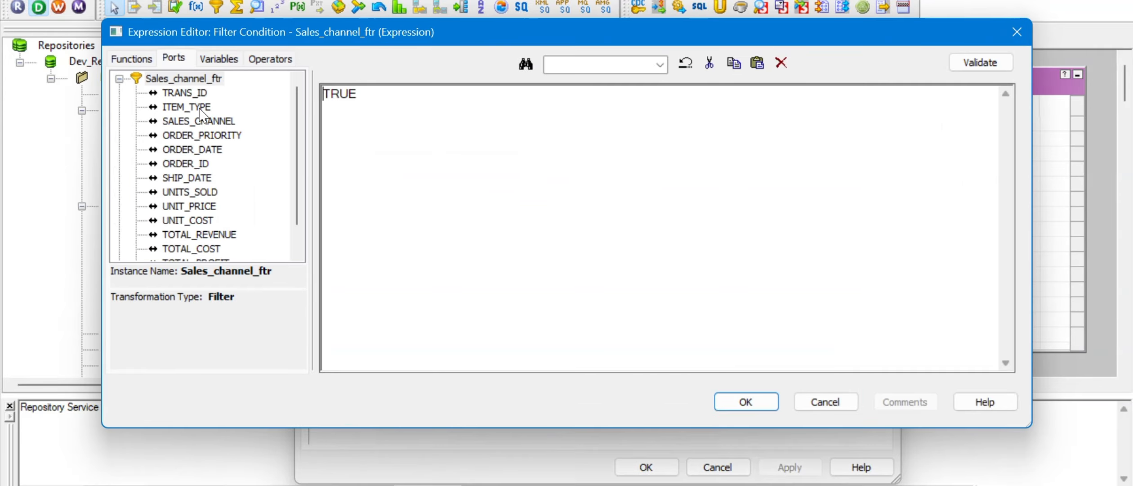
{"action": "double_click", "coordinate": [199, 122]}
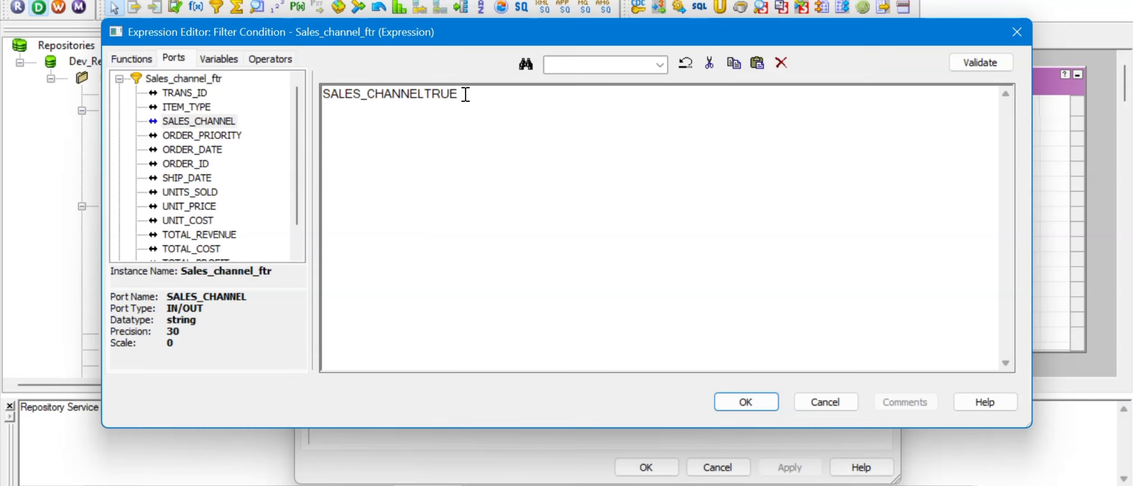
{"action": "key", "text": "Delete"}
{"action": "key", "text": "Delete"}
{"action": "key", "text": "Delete"}
{"action": "key", "text": "Delete"}
{"action": "type", "text": "='Offline'"}
{"action": "left_click", "coordinate": [982, 67]}
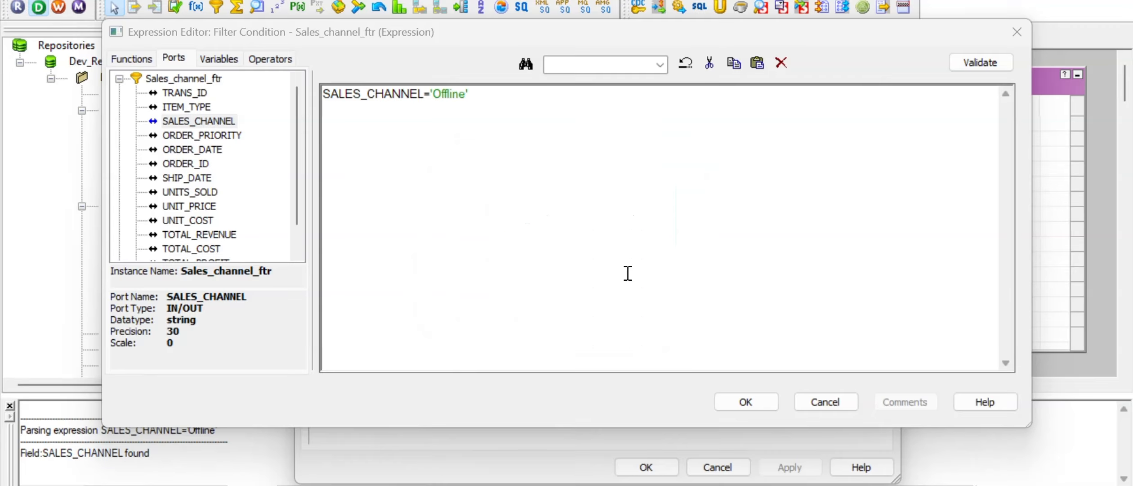
{"action": "left_click", "coordinate": [753, 400]}
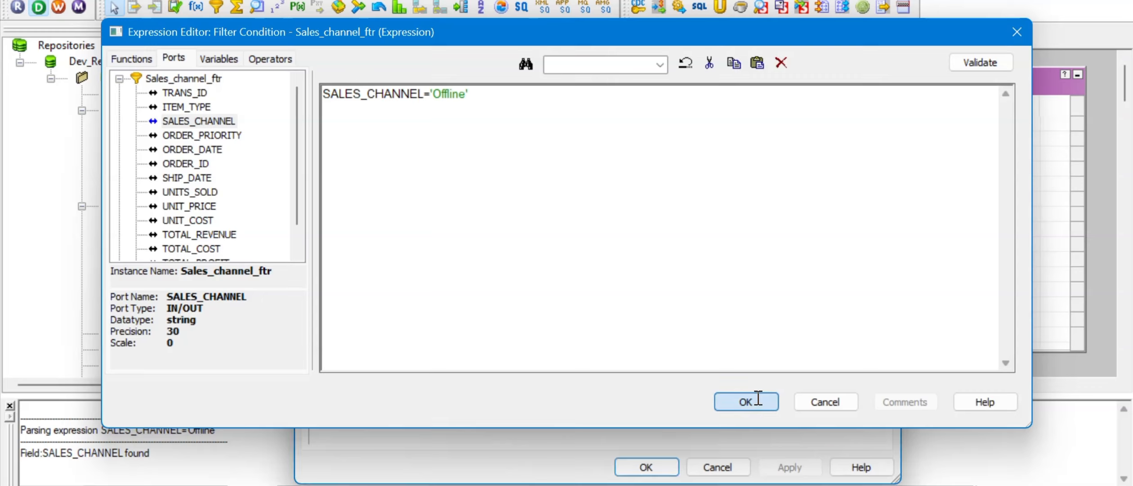
{"action": "left_click", "coordinate": [790, 467]}
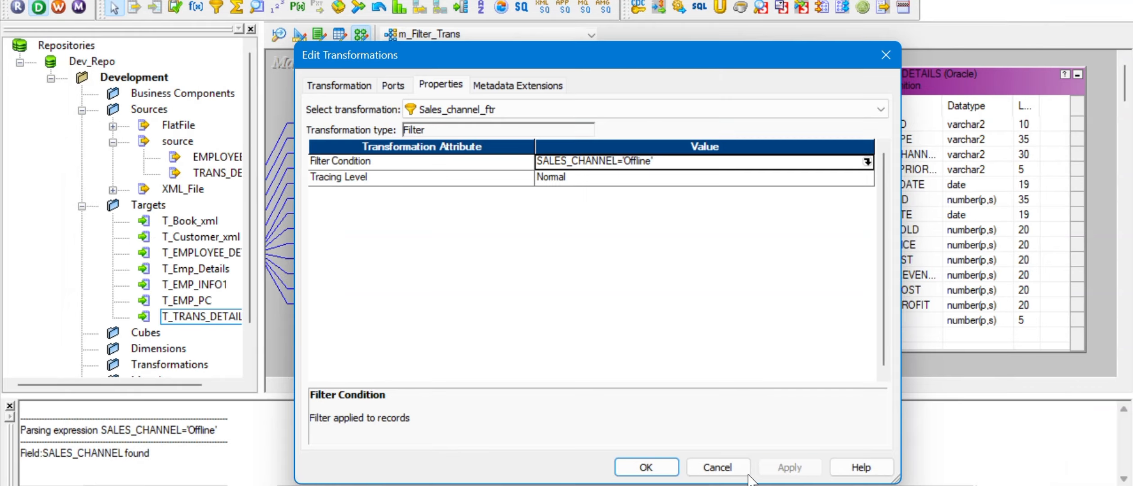
{"action": "left_click", "coordinate": [647, 467]}
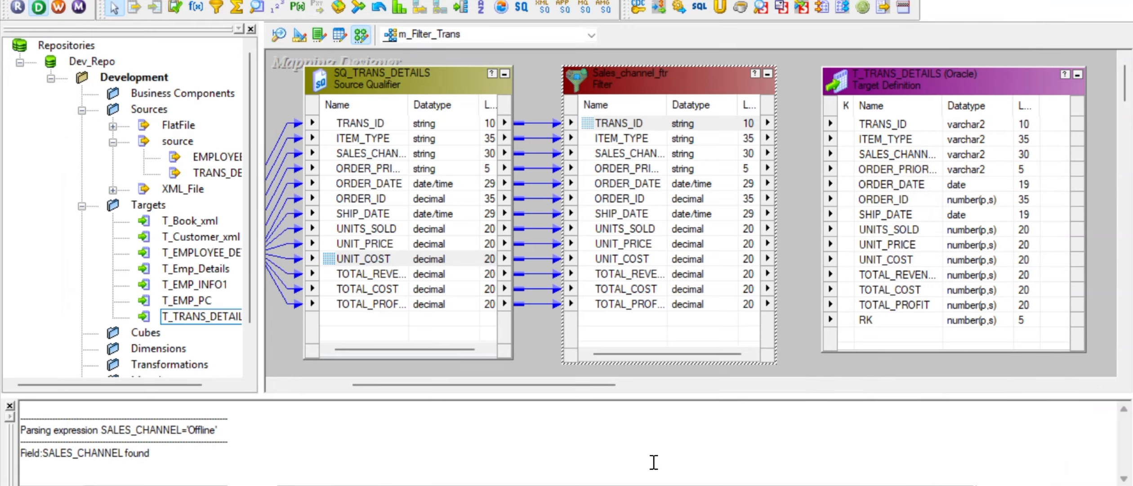
Step: Widen the Sales_channel_ftr Name column so the full port names show
{"action": "left_click", "coordinate": [661, 169]}
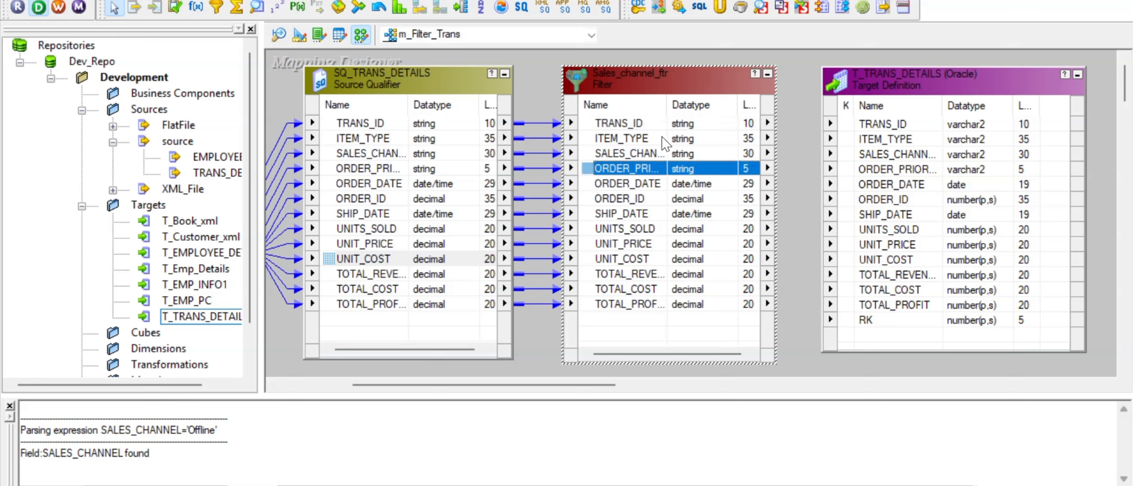
{"action": "left_click", "coordinate": [380, 125]}
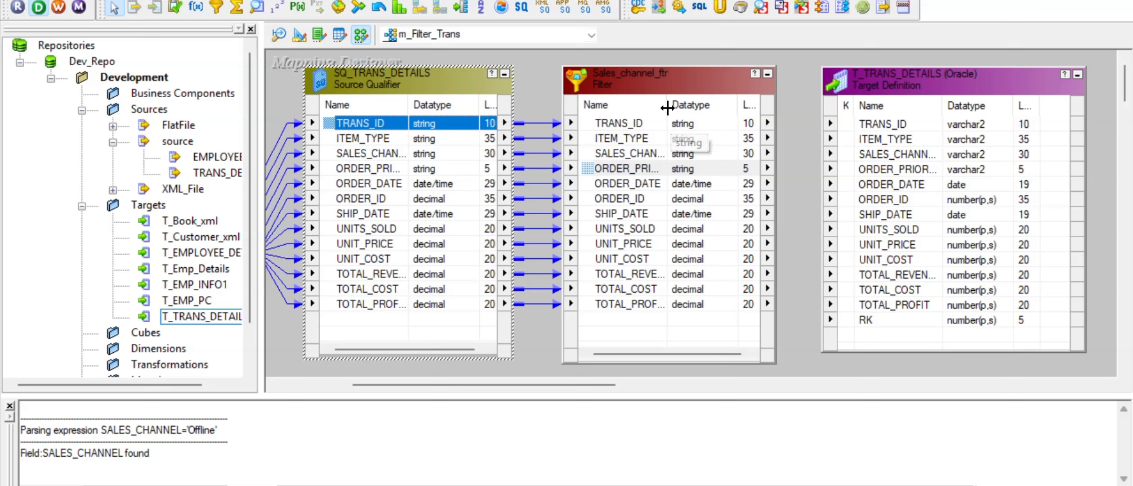
{"action": "left_click_drag", "start_coordinate": [667, 104], "coordinate": [693, 103]}
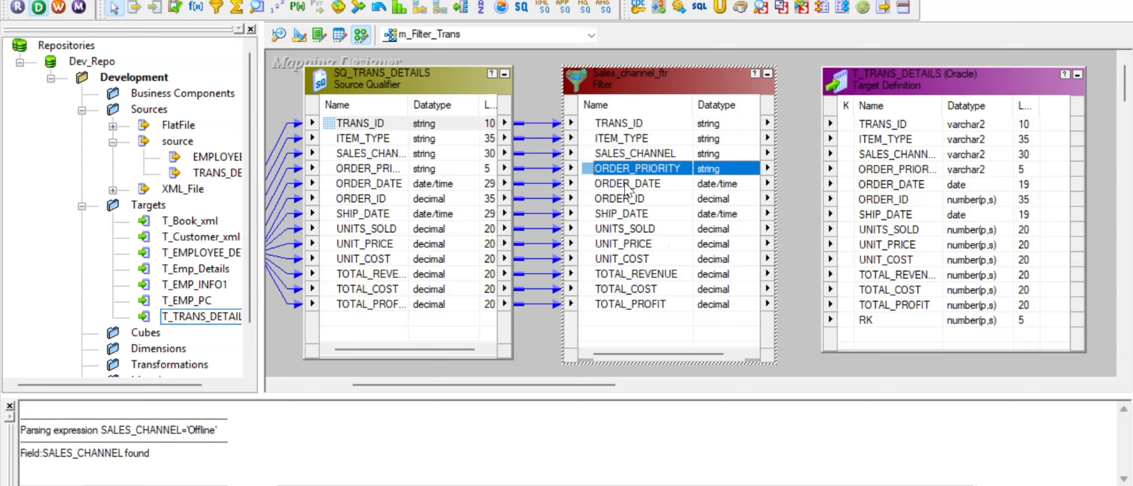
Step: Link all 13 Sales_channel_ftr ports to the matching T_TRANS_DETAILS target columns
{"action": "right_click", "coordinate": [605, 128]}
{"action": "left_click", "coordinate": [625, 139]}
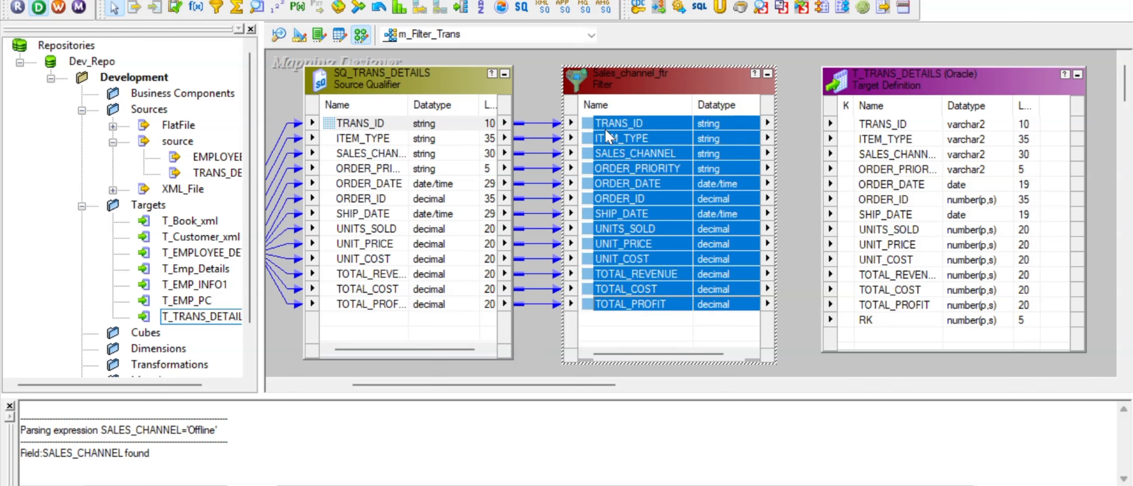
{"action": "left_click_drag", "start_coordinate": [586, 120], "coordinate": [870, 121]}
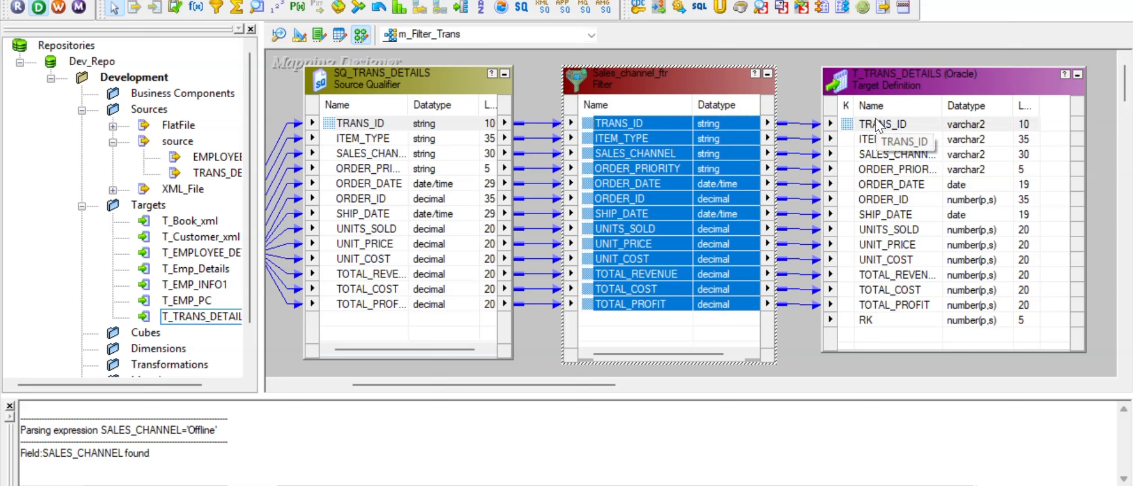
{"action": "left_click", "coordinate": [685, 272]}
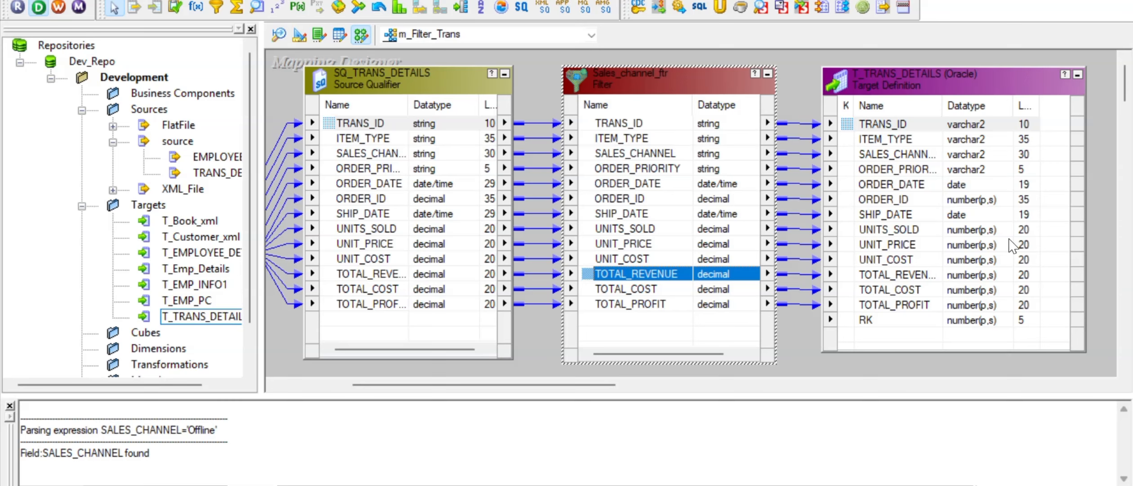
Step: Shift the T_TRANS_DETAILS target definition slightly to the right
{"action": "left_click", "coordinate": [965, 96]}
{"action": "left_click_drag", "start_coordinate": [987, 90], "coordinate": [1023, 95]}
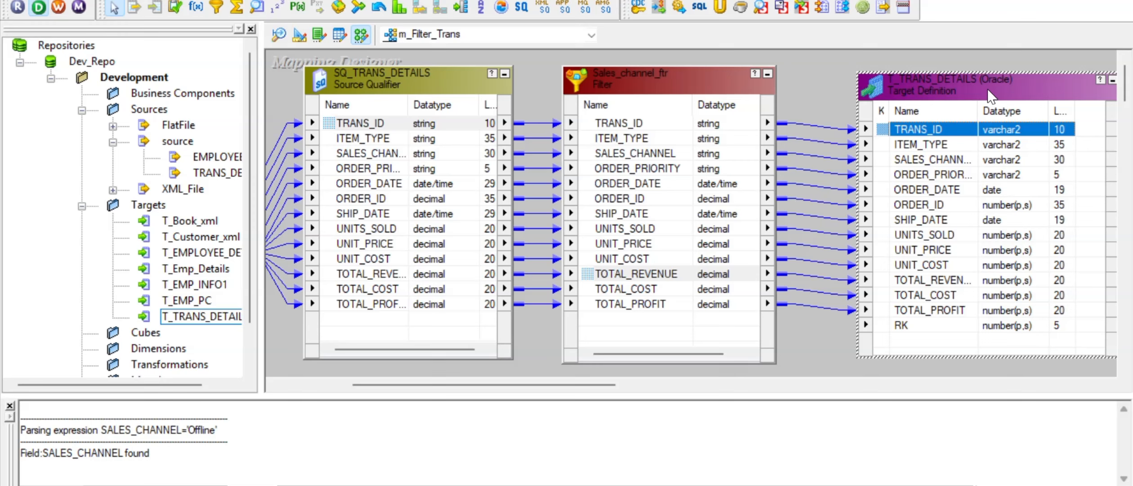
{"action": "left_click", "coordinate": [808, 77]}
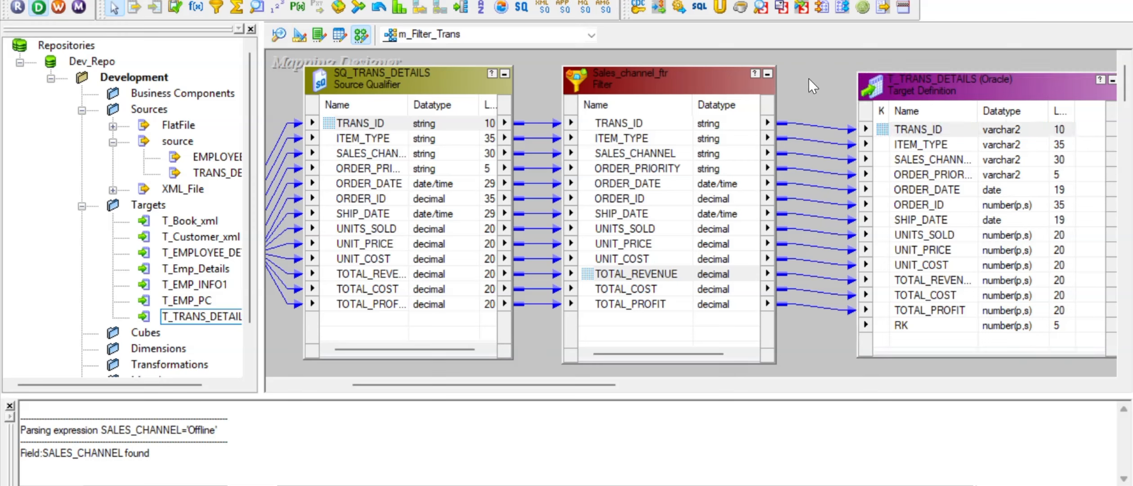
Step: Arrange all m_Filter_Trans objects in one row and save the mapping with Ctrl+S
{"action": "right_click", "coordinate": [809, 78]}
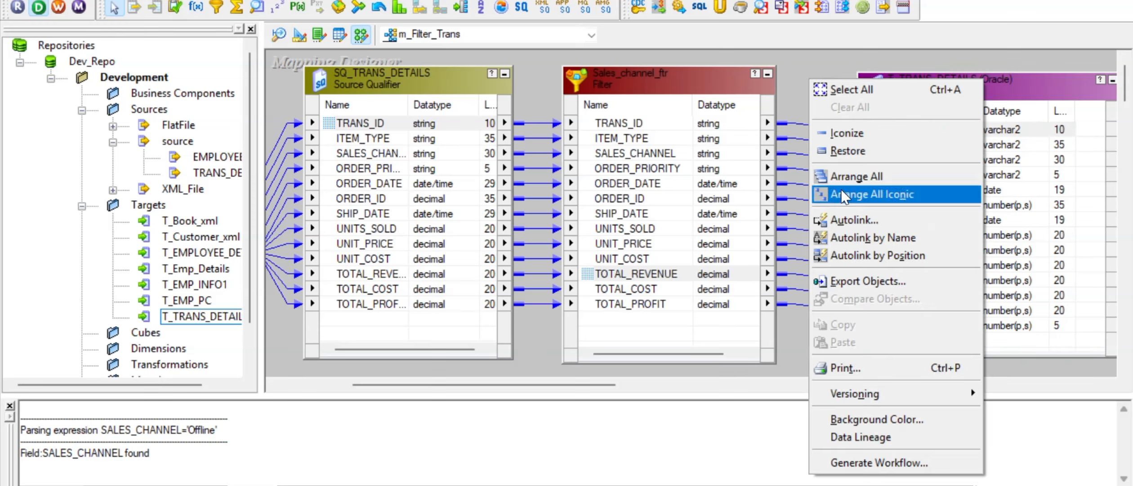
{"action": "left_click", "coordinate": [850, 176]}
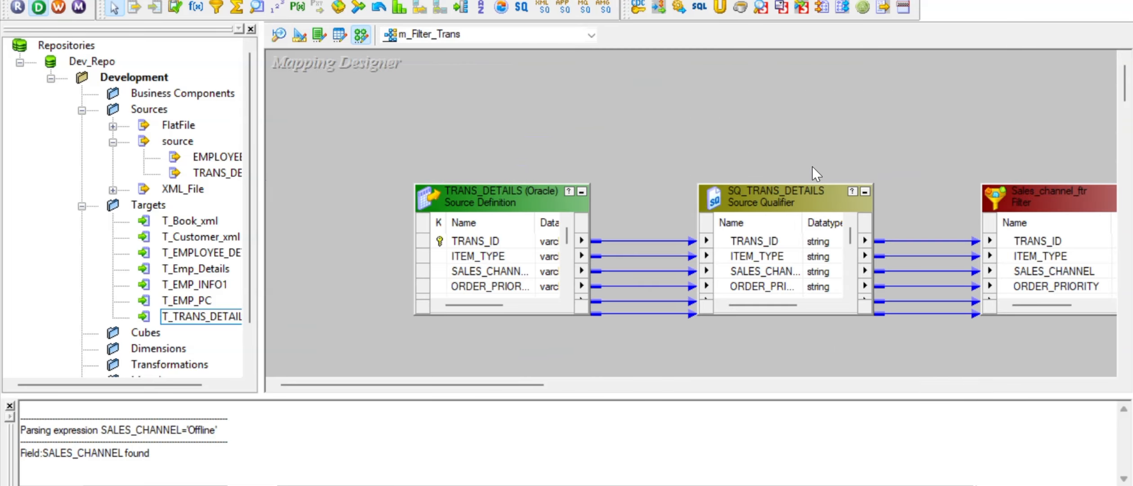
{"action": "left_click_drag", "start_coordinate": [524, 385], "coordinate": [611, 383]}
{"action": "key", "text": "ctrl+s"}
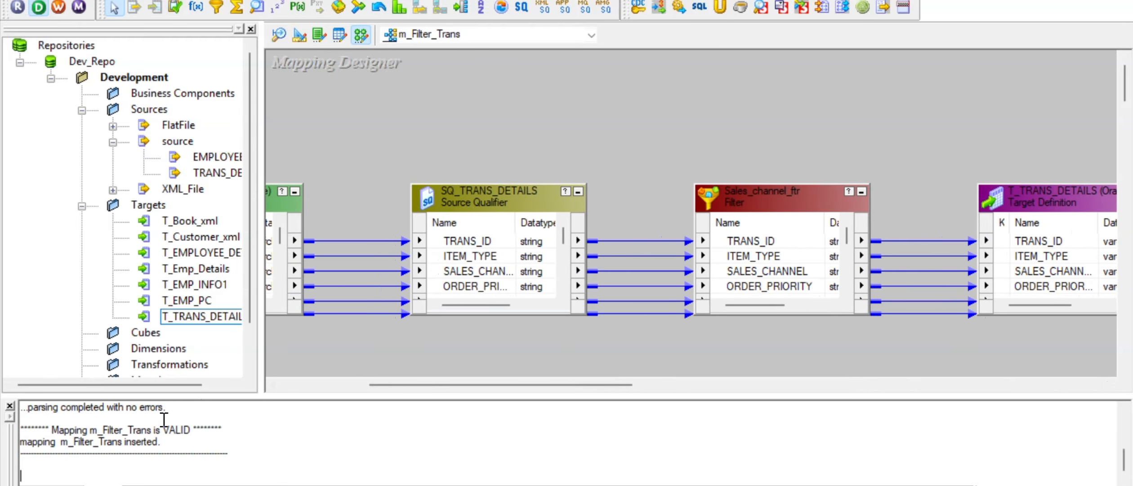
{"action": "right_click", "coordinate": [344, 122]}
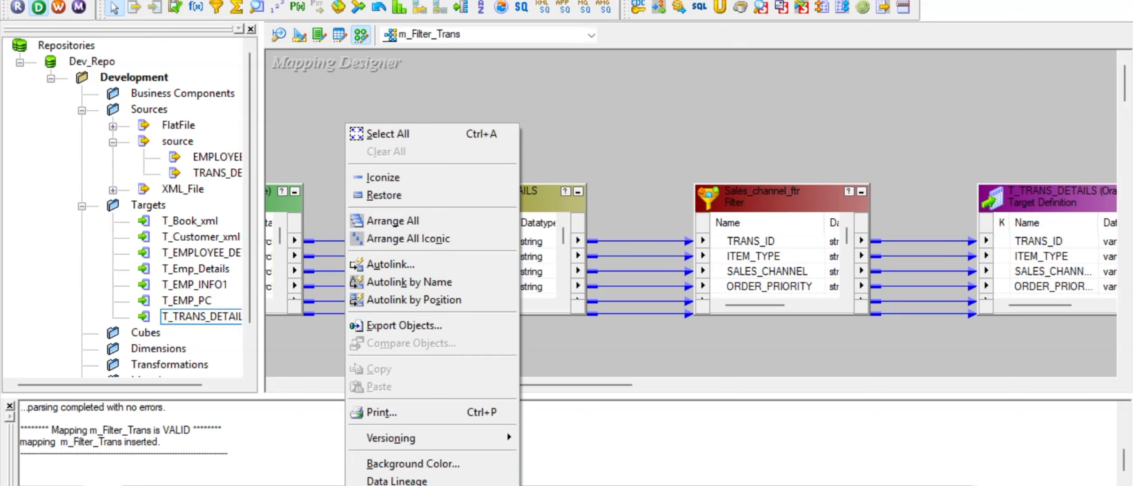
Step: Start the Generate Workflow wizard with Reusable sessions selected
{"action": "left_click", "coordinate": [405, 484]}
{"action": "left_click", "coordinate": [502, 128]}
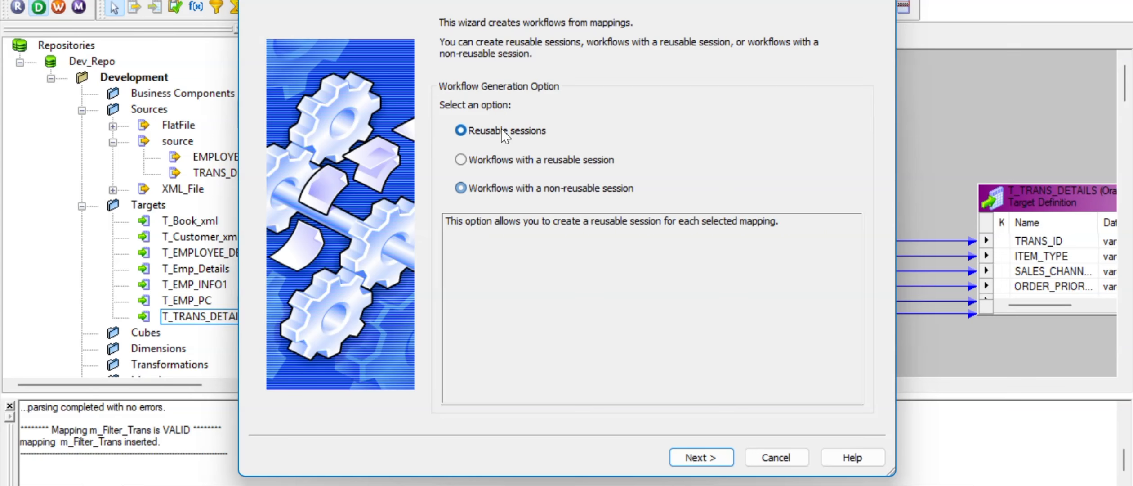
{"action": "left_click", "coordinate": [706, 457]}
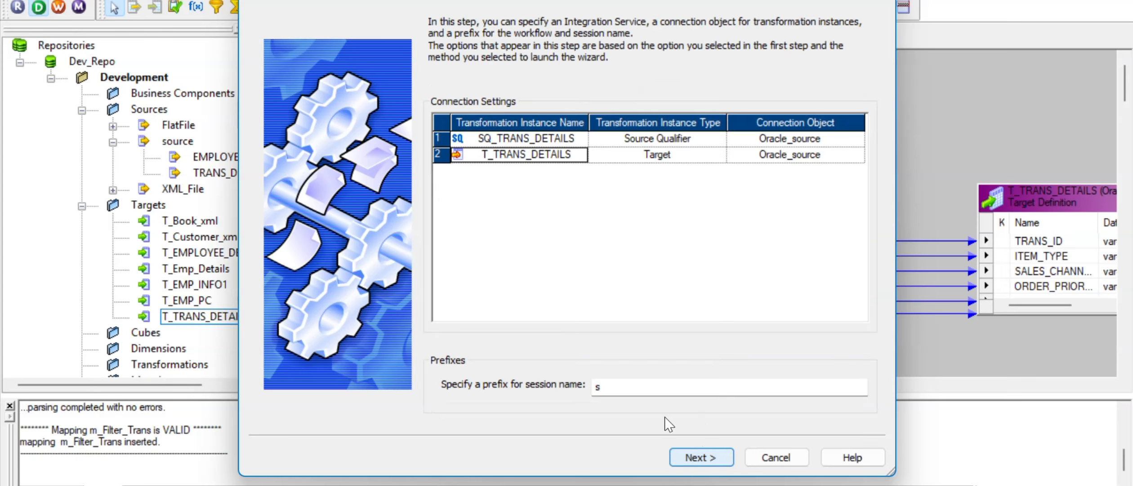
Step: Assign Oracle_target as the target connection and finish generating session s_m_Filter_Trans
{"action": "left_click", "coordinate": [532, 140]}
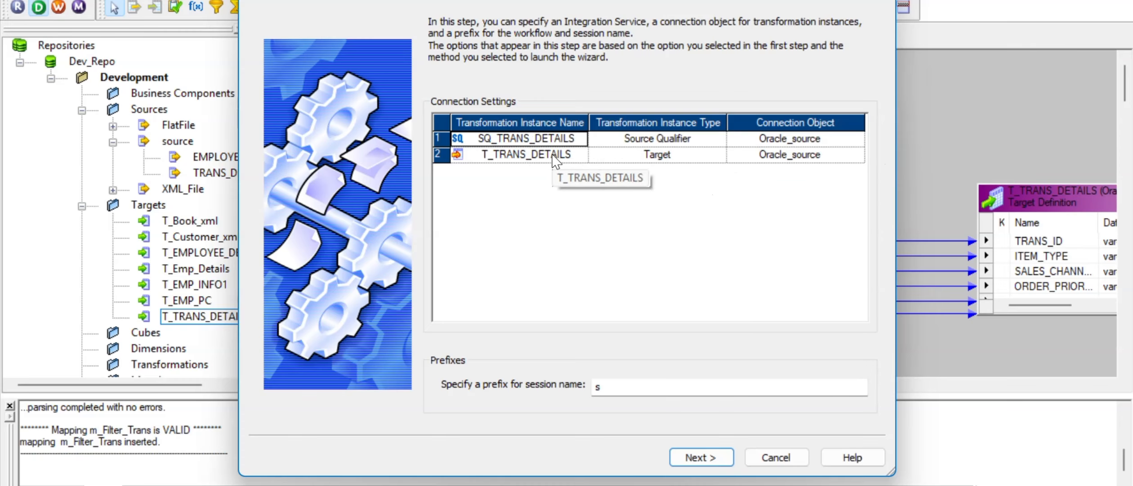
{"action": "left_click", "coordinate": [858, 157]}
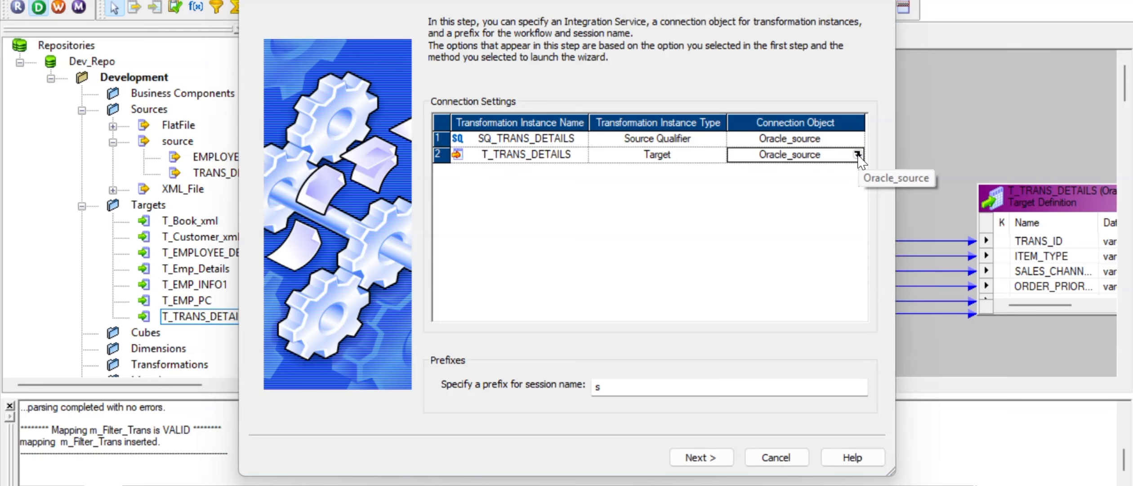
{"action": "left_click", "coordinate": [858, 154]}
{"action": "left_click", "coordinate": [467, 186]}
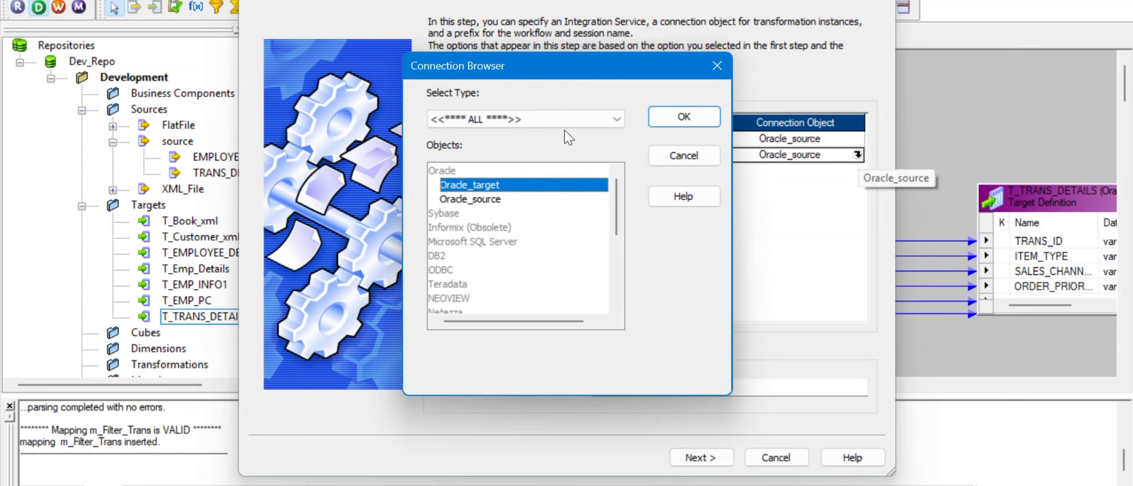
{"action": "left_click", "coordinate": [683, 117]}
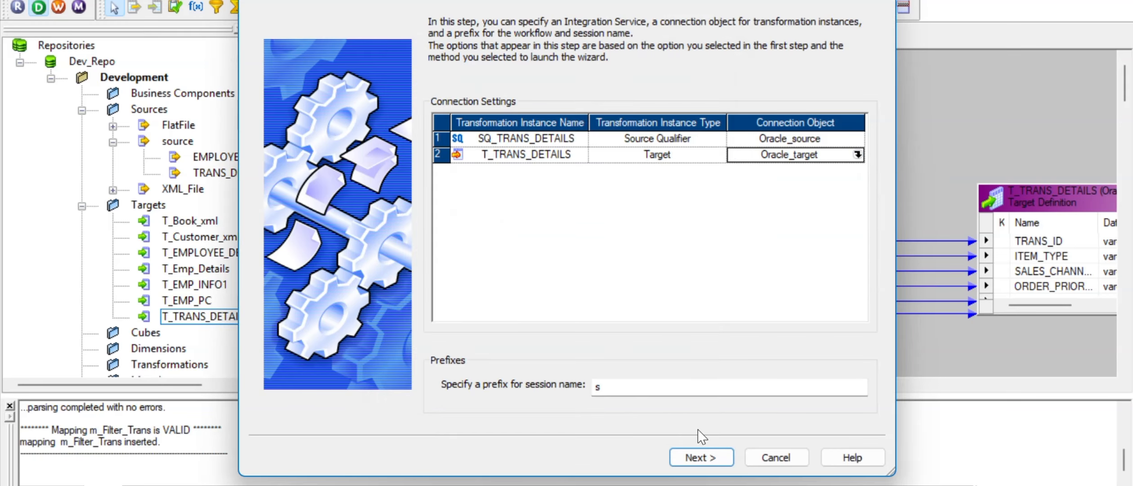
{"action": "left_click", "coordinate": [697, 459]}
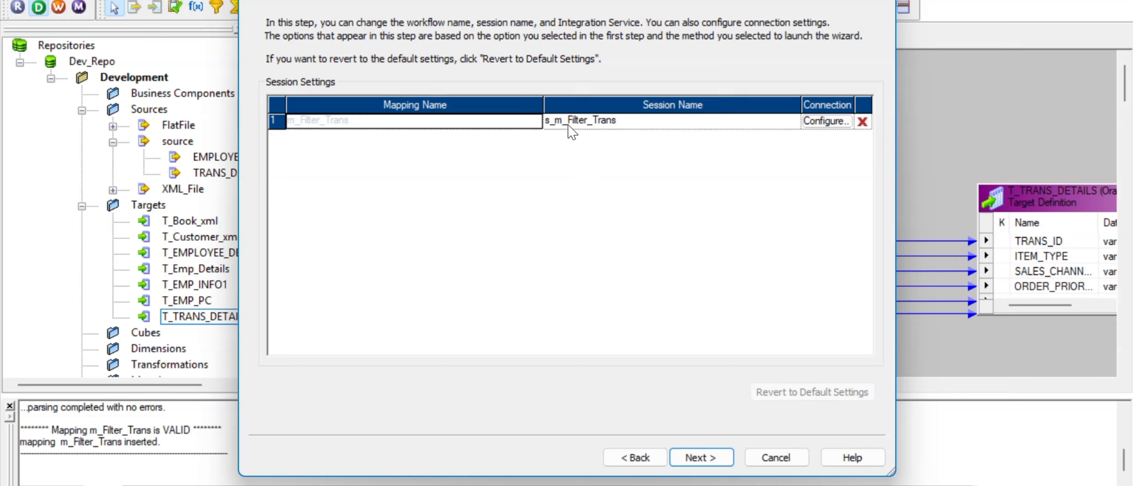
{"action": "left_click", "coordinate": [710, 465]}
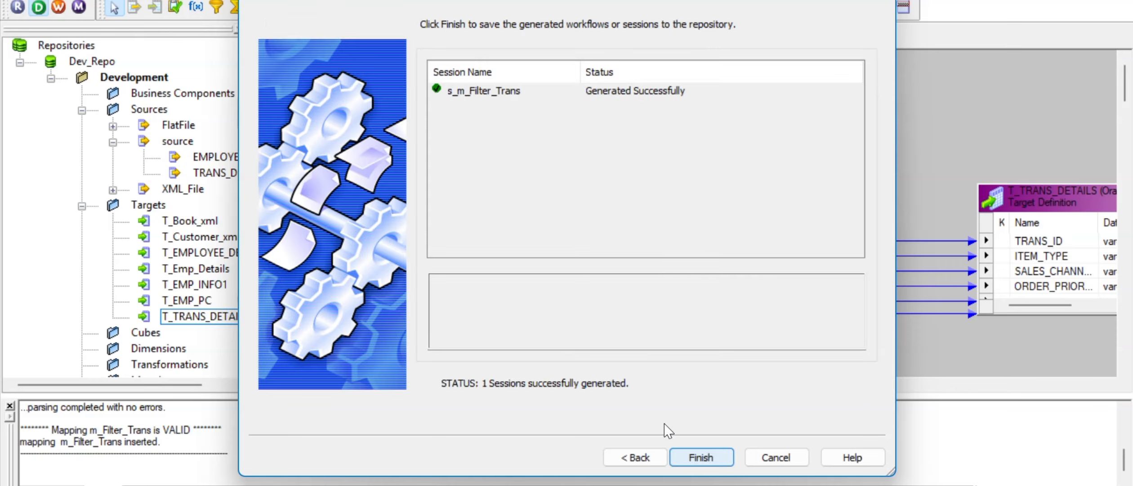
{"action": "left_click", "coordinate": [700, 457]}
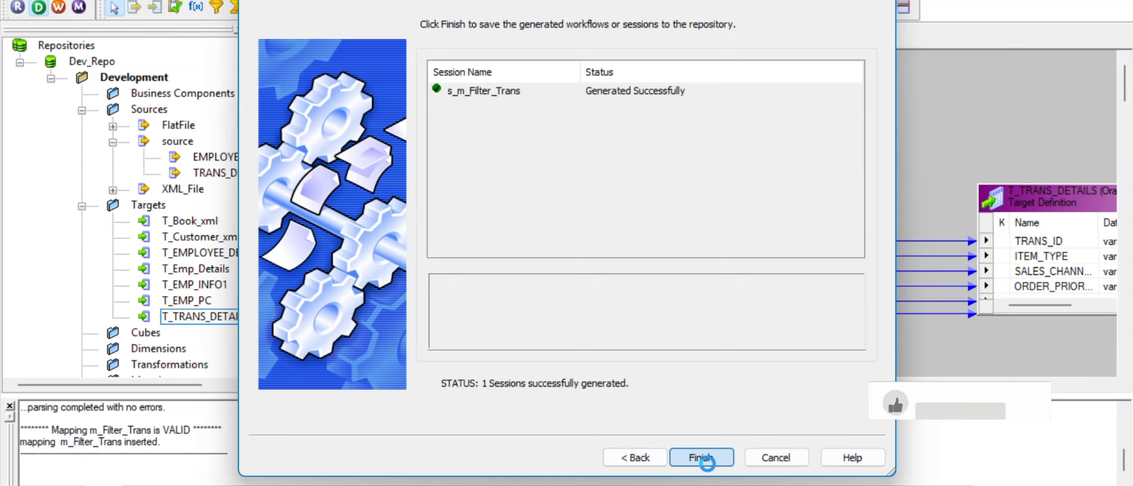
Step: Launch Workflow Manager and log in to the Dev_Repo repository with the password
{"action": "left_click", "coordinate": [66, 6]}
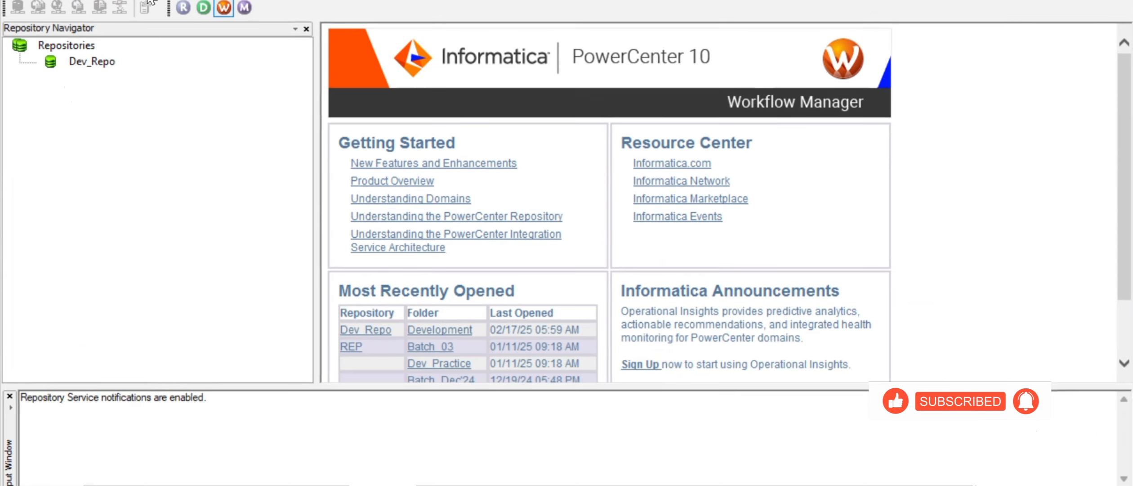
{"action": "double_click", "coordinate": [94, 62]}
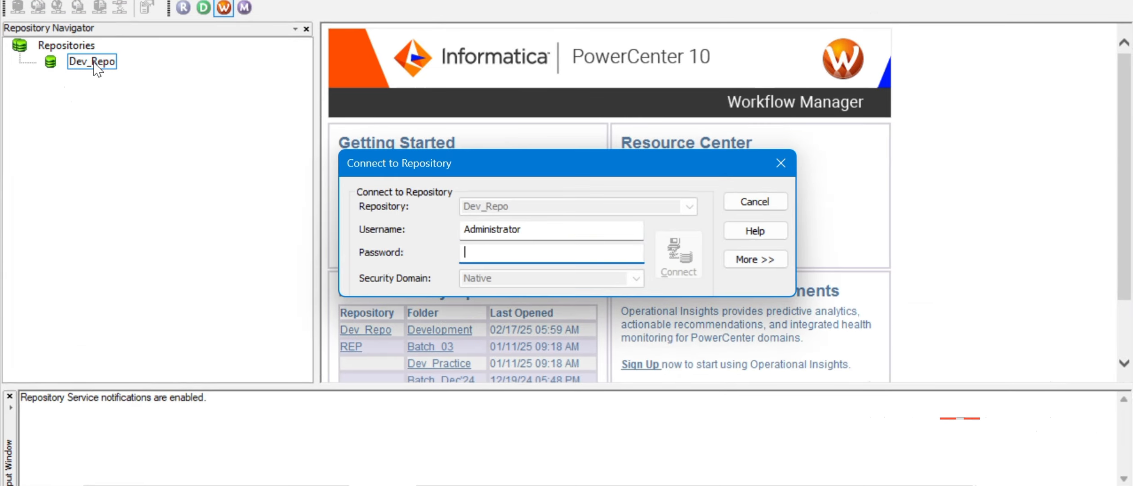
{"action": "type", "text": "•••••"}
{"action": "key", "text": "Return"}
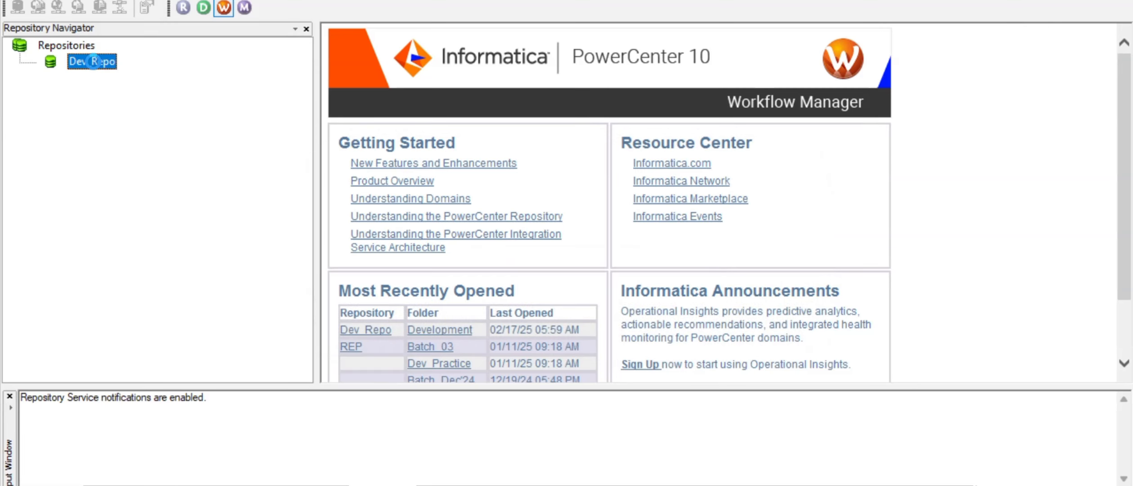
Step: Open the Development folder, disconnecting and reopening it once
{"action": "right_click", "coordinate": [107, 90]}
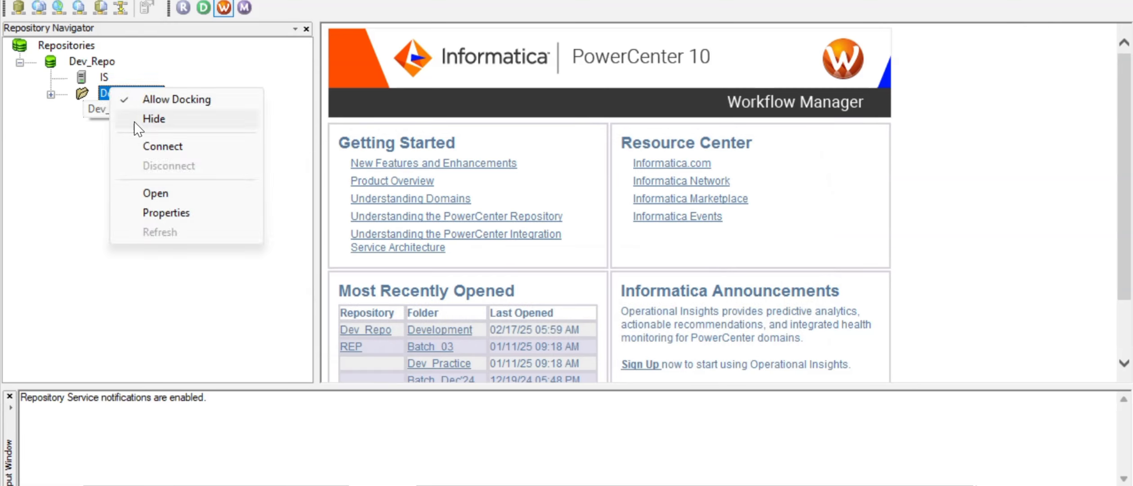
{"action": "left_click", "coordinate": [155, 193]}
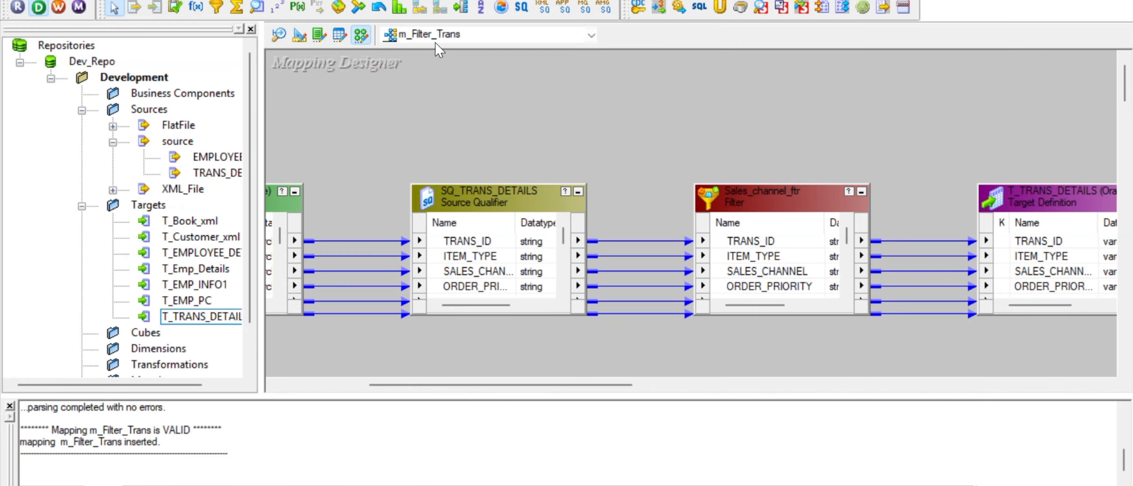
{"action": "key", "text": "alt+Tab"}
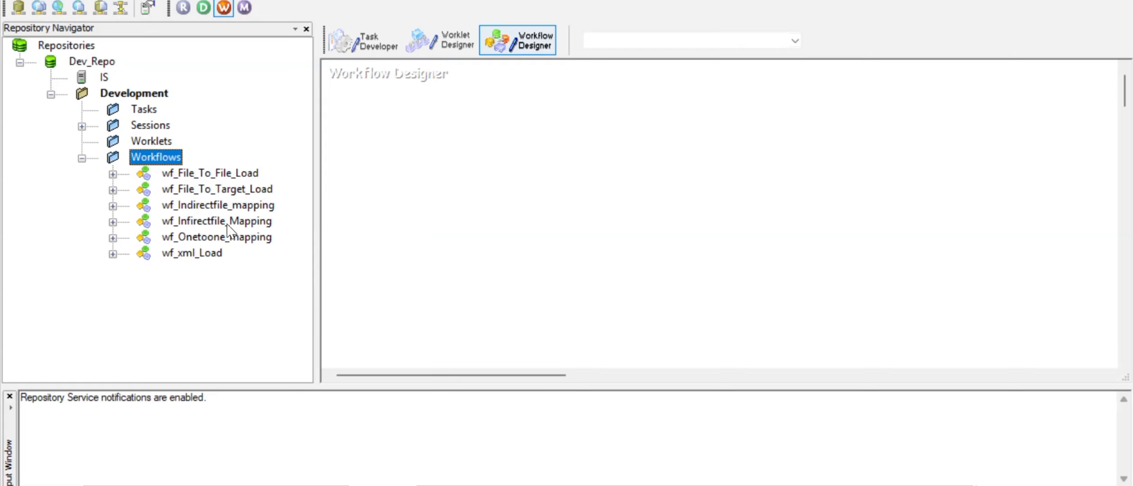
{"action": "right_click", "coordinate": [137, 94]}
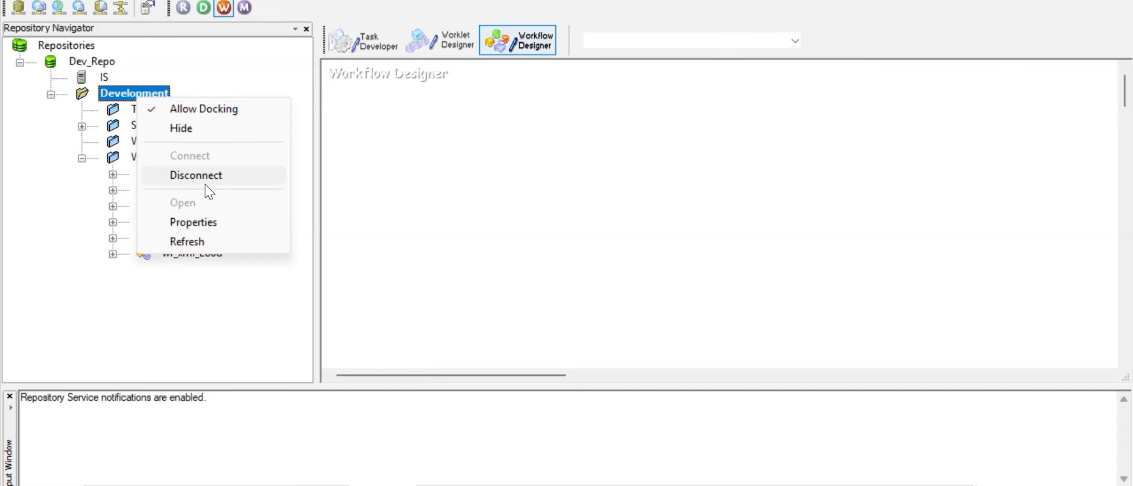
{"action": "left_click", "coordinate": [205, 184]}
{"action": "right_click", "coordinate": [114, 92]}
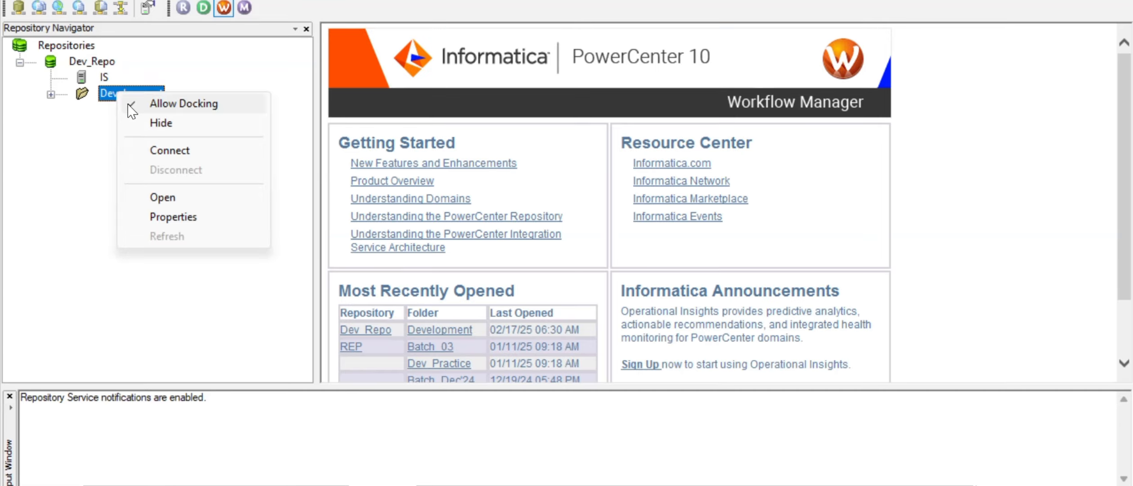
{"action": "left_click", "coordinate": [178, 199]}
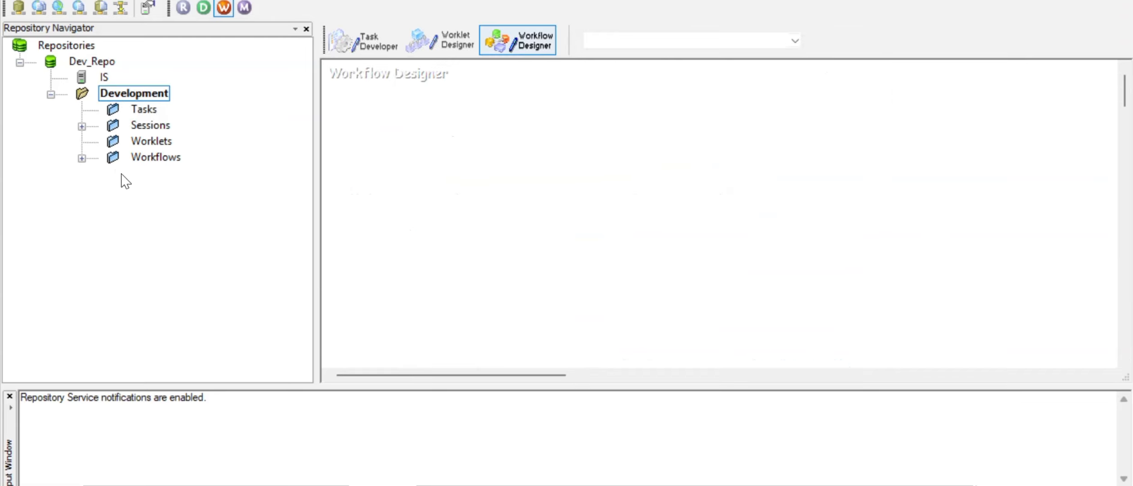
Step: Expand Workflows, select wf_File_To_Target_Load, then return to Designer
{"action": "left_click", "coordinate": [82, 158]}
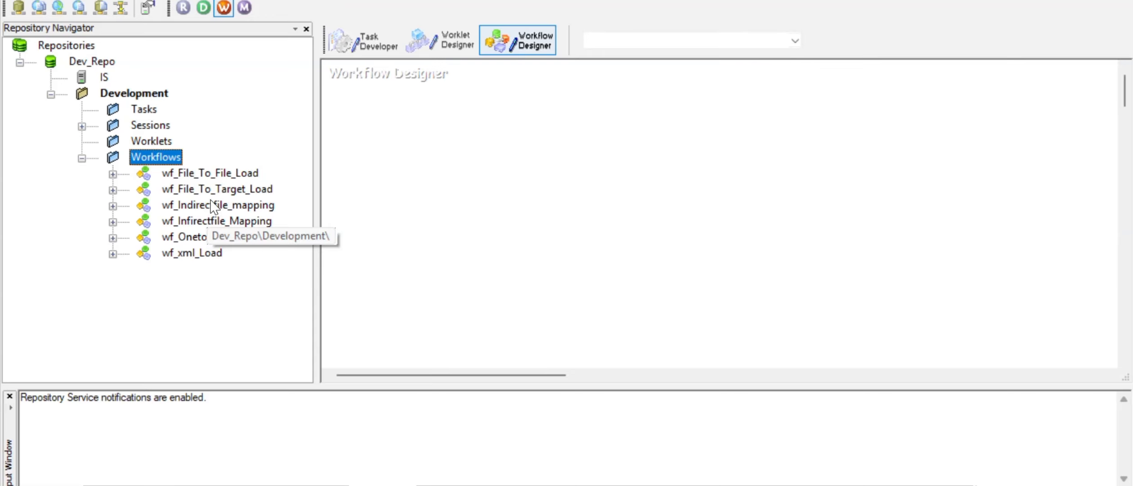
{"action": "left_click", "coordinate": [212, 185]}
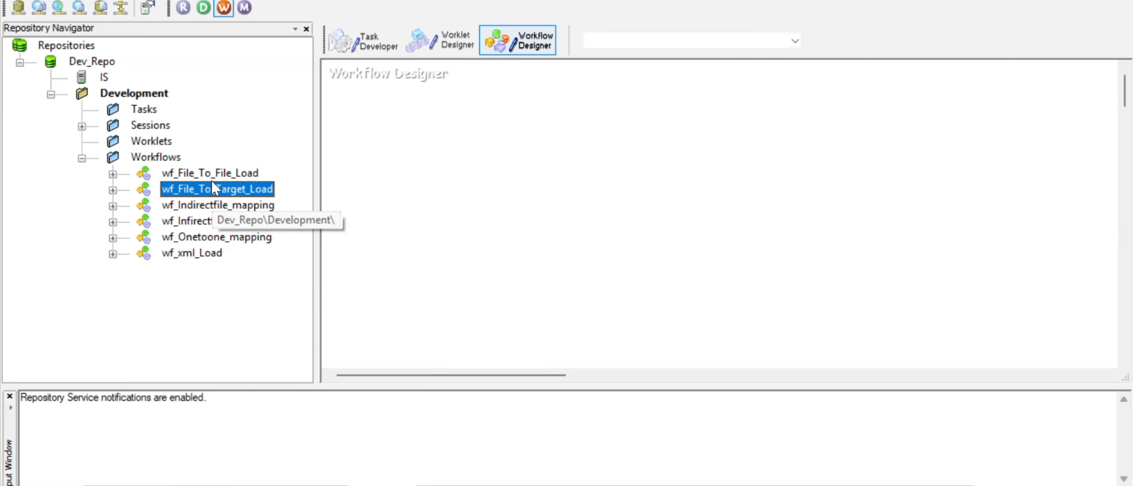
{"action": "key", "text": "alt+Tab"}
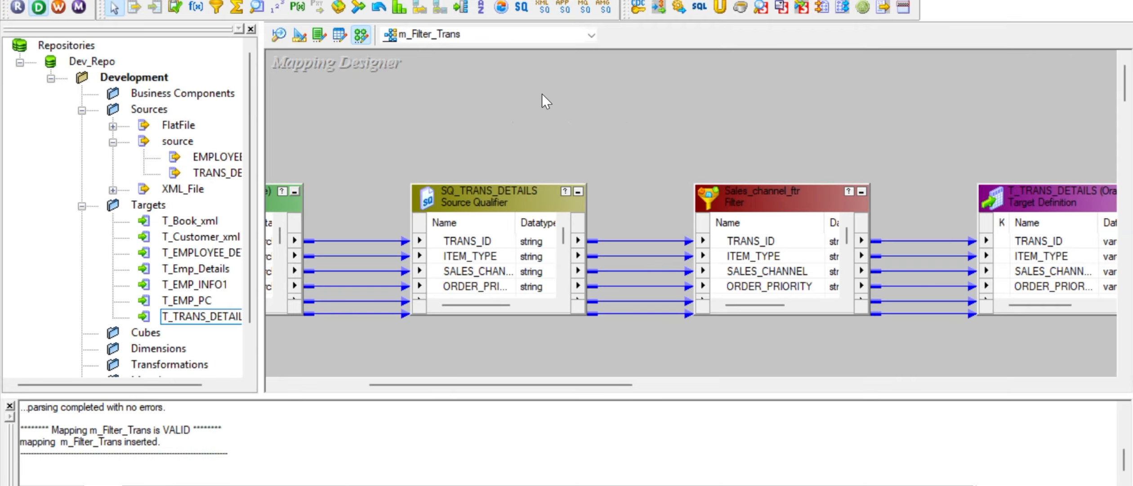
Step: Rerun Generate Workflow with reusable sessions to create s_m_Filter_Trans again
{"action": "right_click", "coordinate": [542, 94]}
{"action": "left_click", "coordinate": [616, 476]}
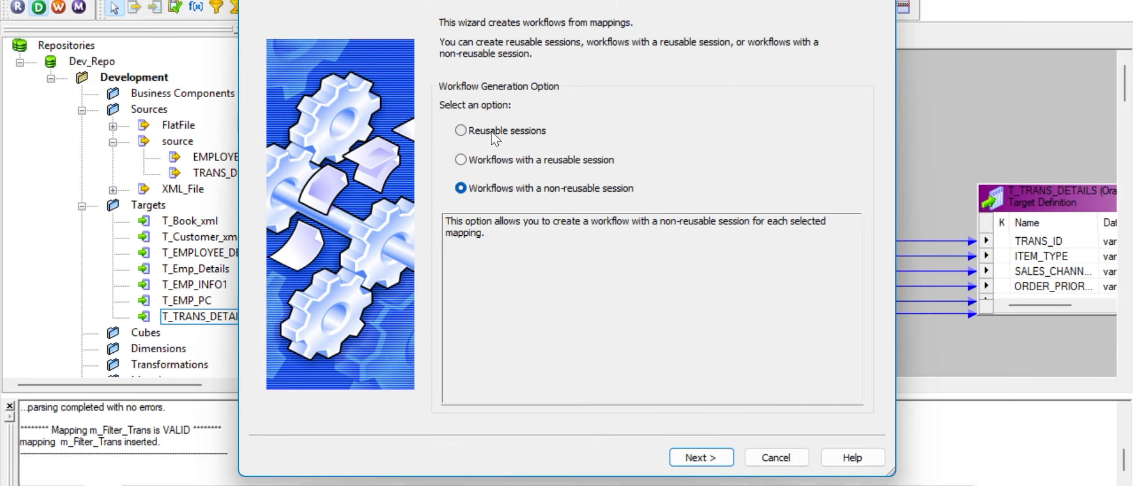
{"action": "left_click", "coordinate": [495, 136]}
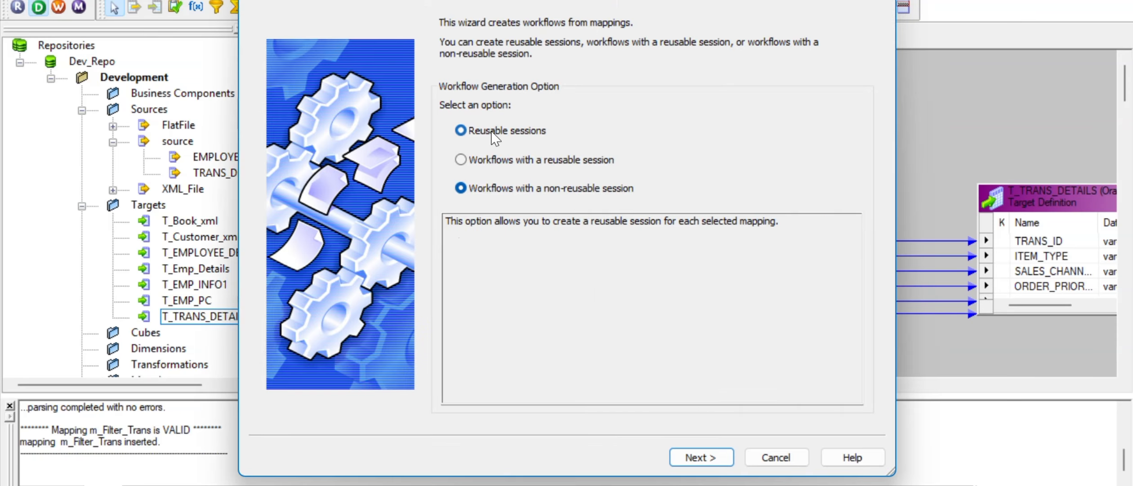
{"action": "left_click", "coordinate": [703, 456]}
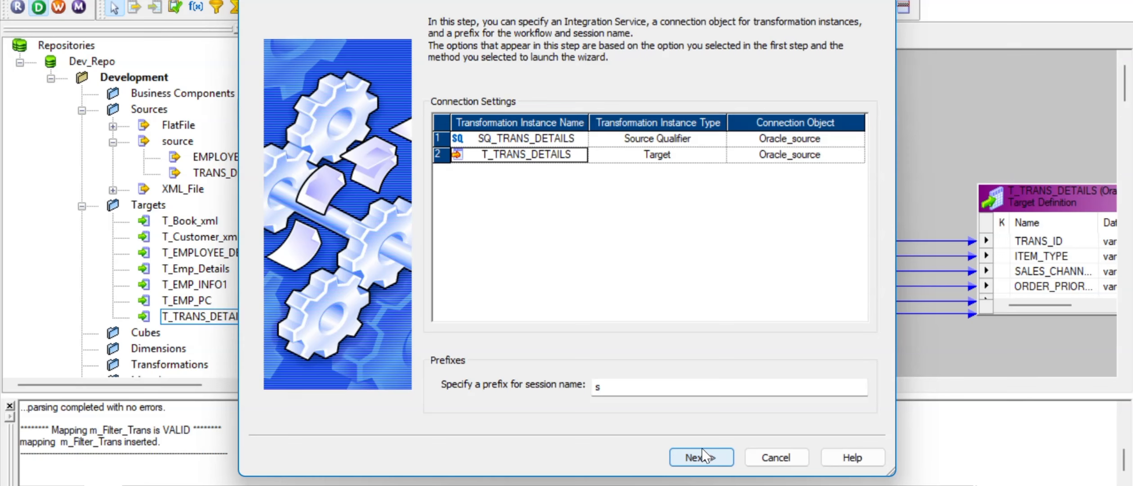
{"action": "left_click", "coordinate": [705, 456]}
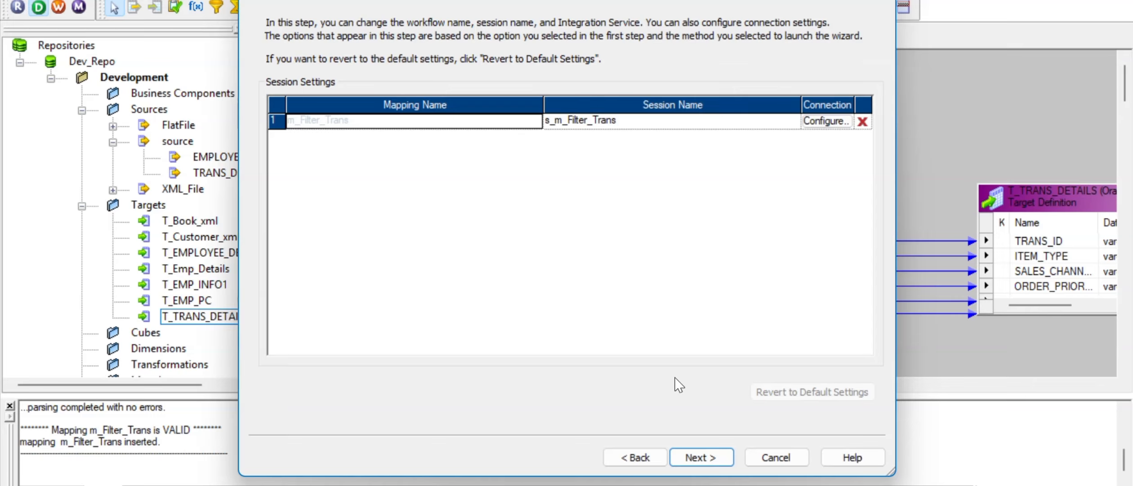
{"action": "left_click", "coordinate": [705, 465]}
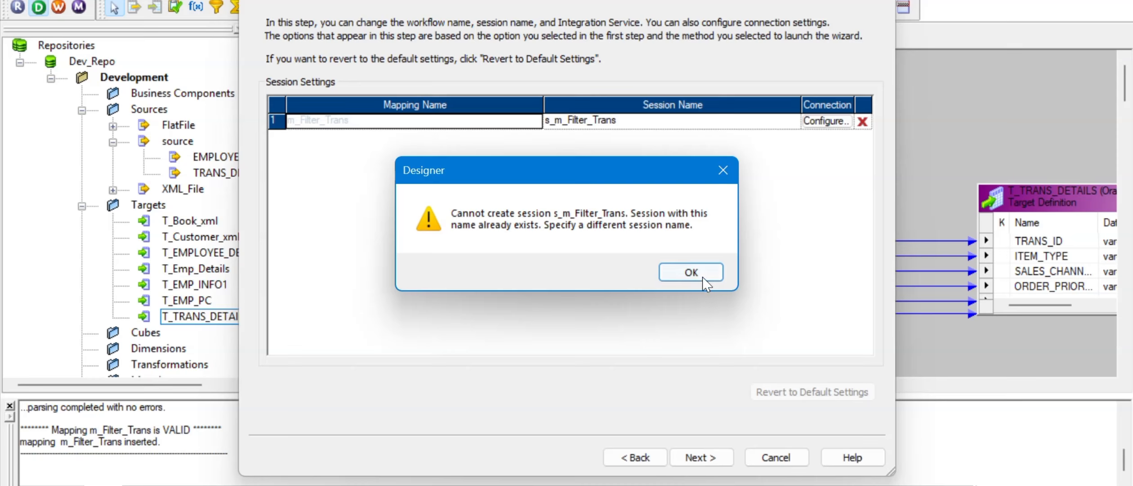
Step: Dismiss the 'session already exists' error and cancel out of the wizard
{"action": "left_click", "coordinate": [688, 271]}
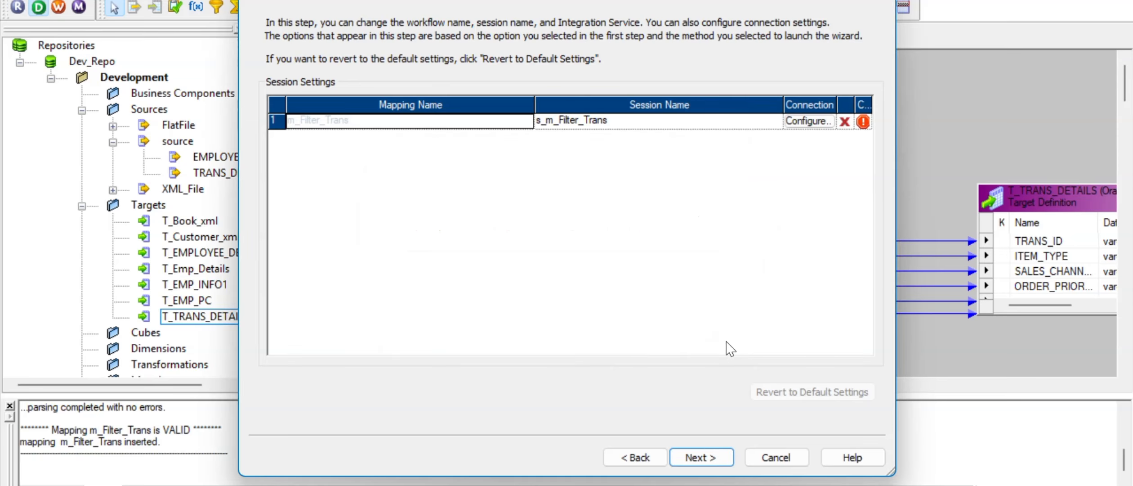
{"action": "left_click", "coordinate": [775, 458]}
{"action": "left_click", "coordinate": [561, 272]}
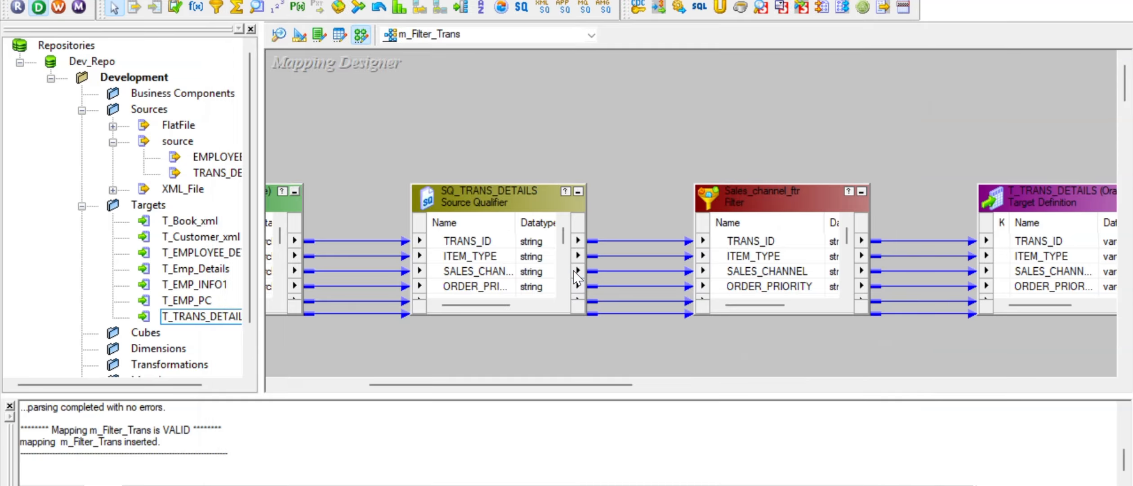
Step: In Workflow Manager, expand Sessions and select s_m_Filter_Trans
{"action": "key", "text": "alt+Tab"}
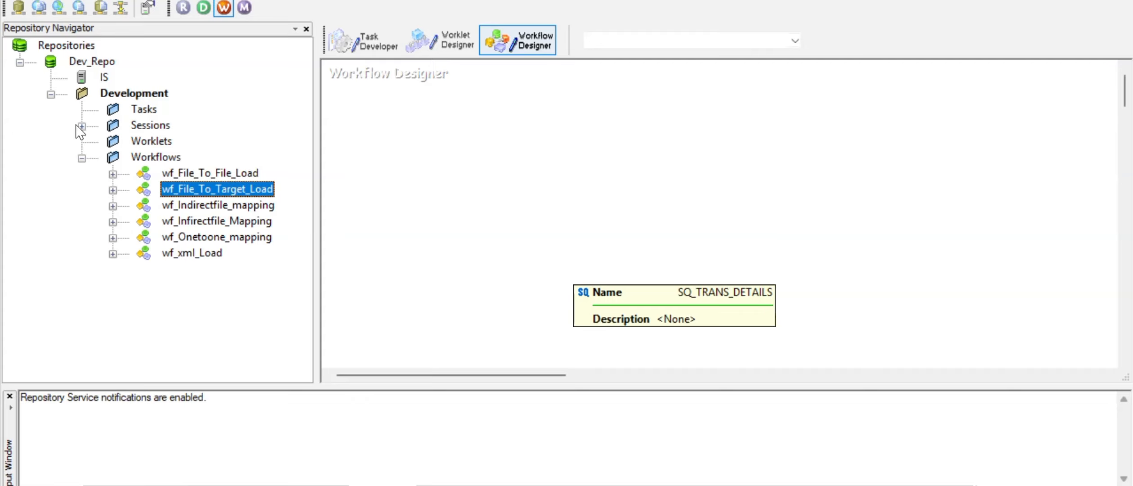
{"action": "double_click", "coordinate": [123, 123]}
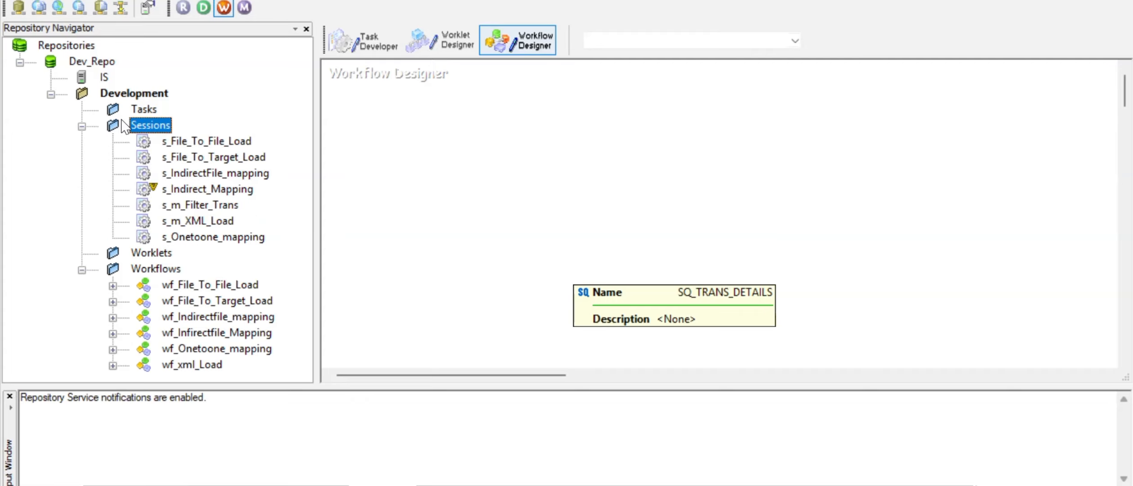
{"action": "left_click", "coordinate": [202, 206]}
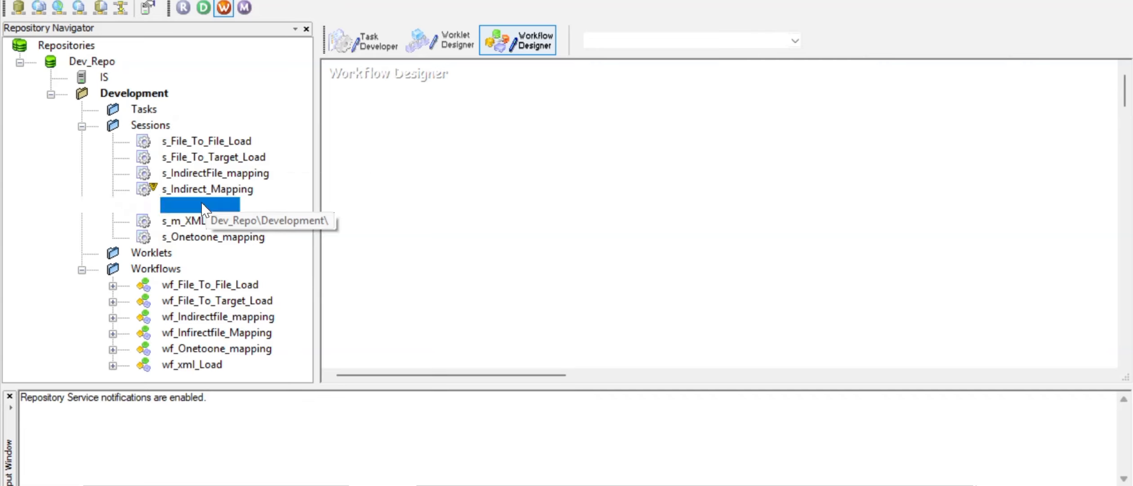
Step: Clear the Task Developer workspace, place s_m_Filter_Trans on it, and open it for editing
{"action": "left_click", "coordinate": [368, 39]}
{"action": "right_click", "coordinate": [393, 173]}
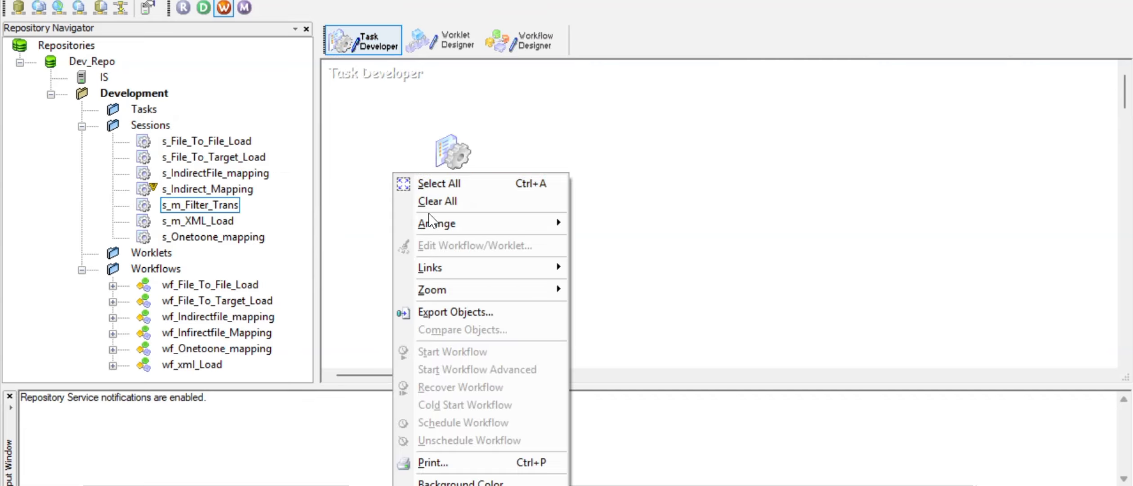
{"action": "left_click", "coordinate": [447, 202]}
{"action": "left_click_drag", "start_coordinate": [205, 208], "coordinate": [392, 175]}
{"action": "double_click", "coordinate": [427, 196]}
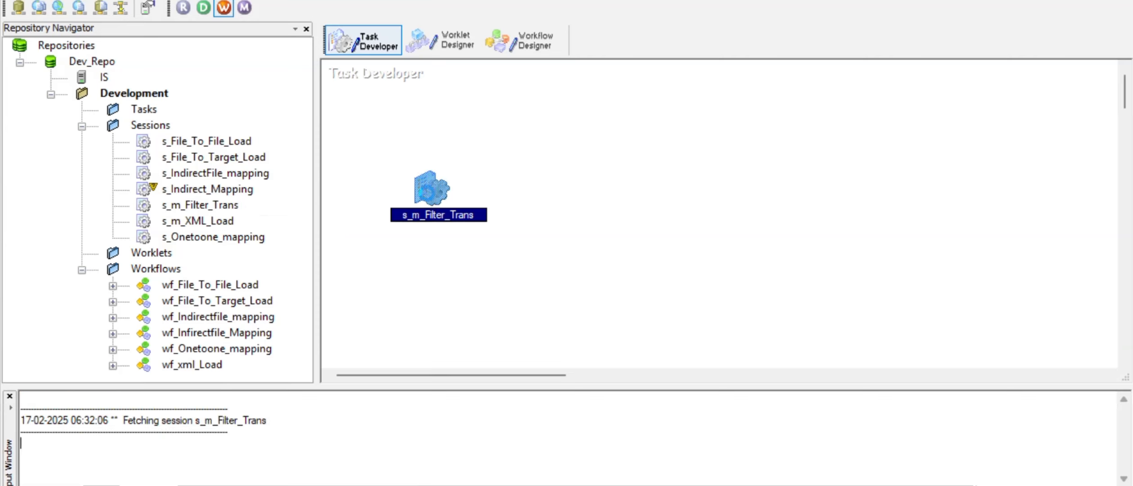
Step: Review the session's log file name, log directory, parameter filename, and $Source/$Target connections
{"action": "left_click", "coordinate": [384, 4]}
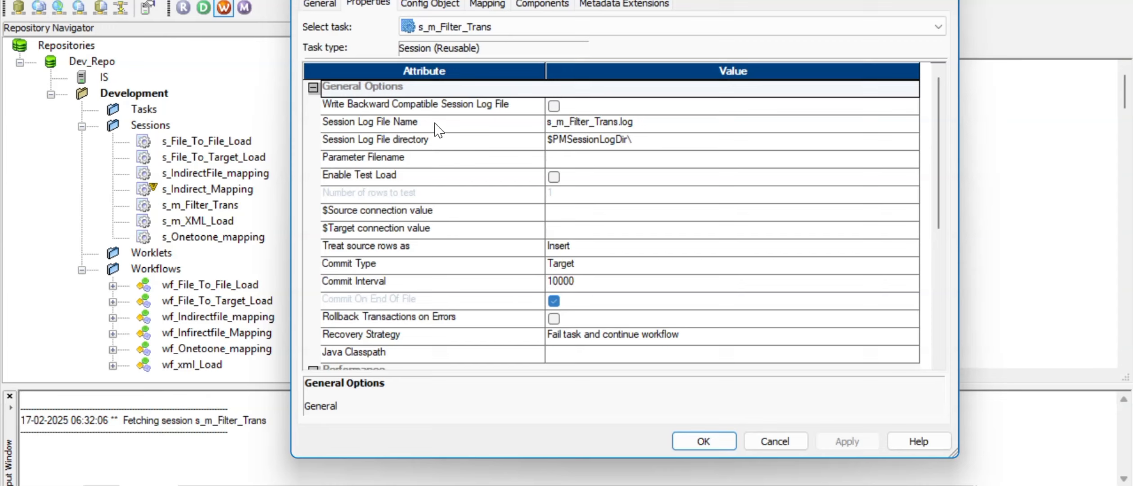
{"action": "left_click", "coordinate": [602, 126]}
{"action": "left_click", "coordinate": [623, 137]}
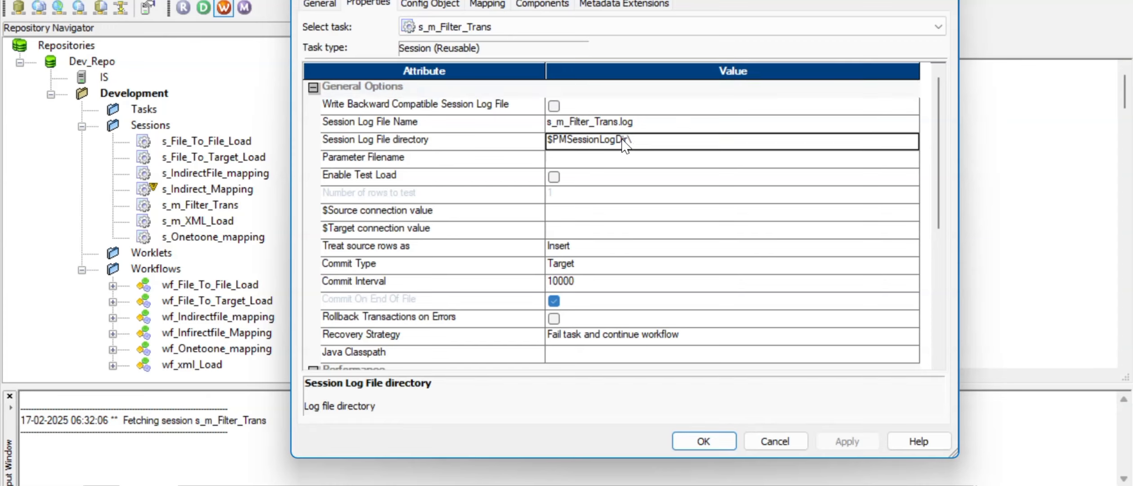
{"action": "left_click", "coordinate": [622, 139]}
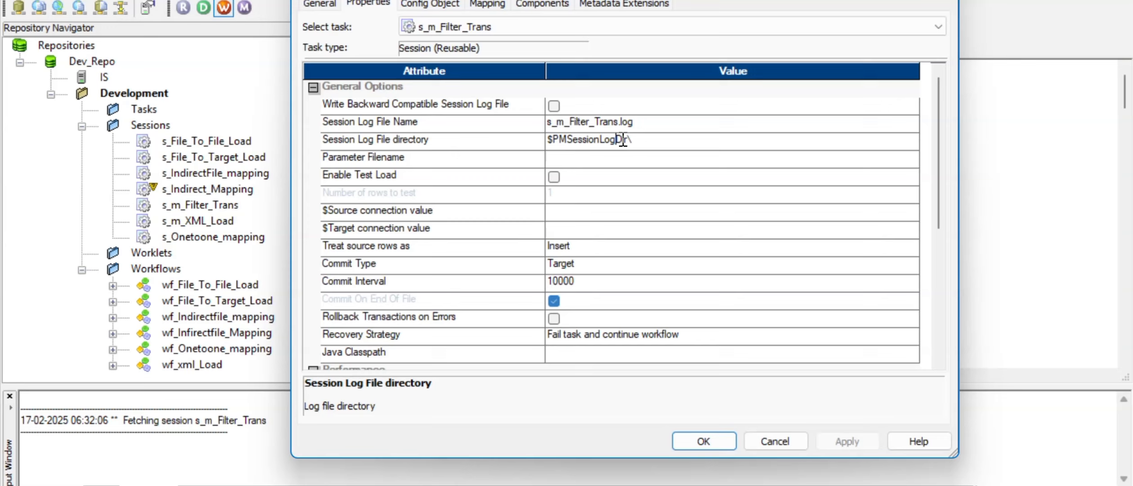
{"action": "left_click", "coordinate": [588, 163]}
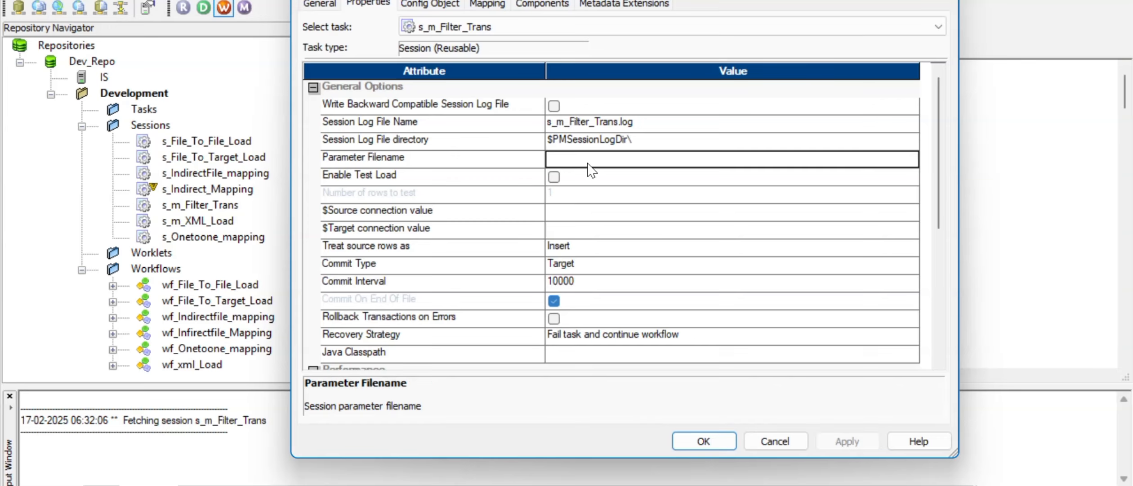
{"action": "left_click", "coordinate": [570, 219]}
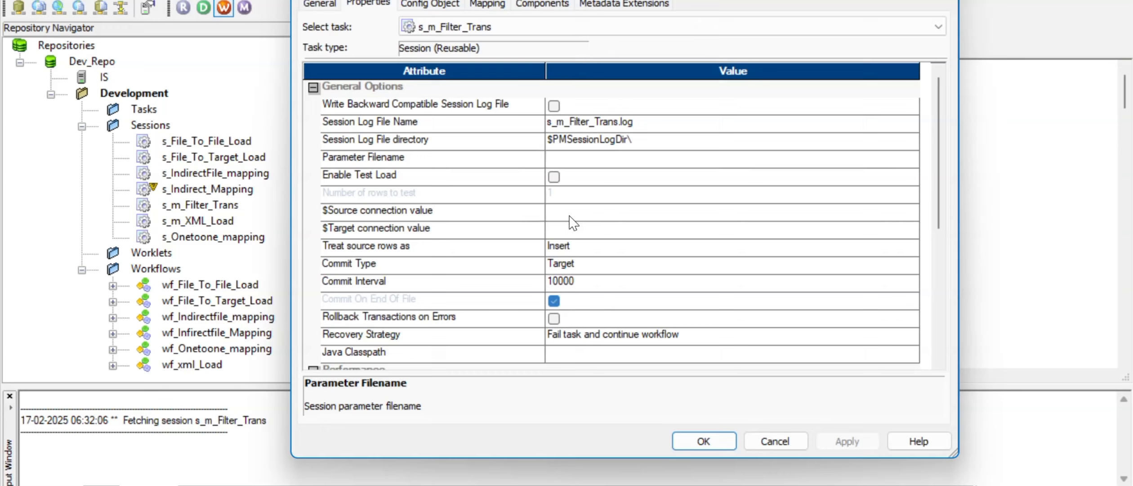
{"action": "left_click", "coordinate": [570, 221]}
{"action": "left_click", "coordinate": [570, 231]}
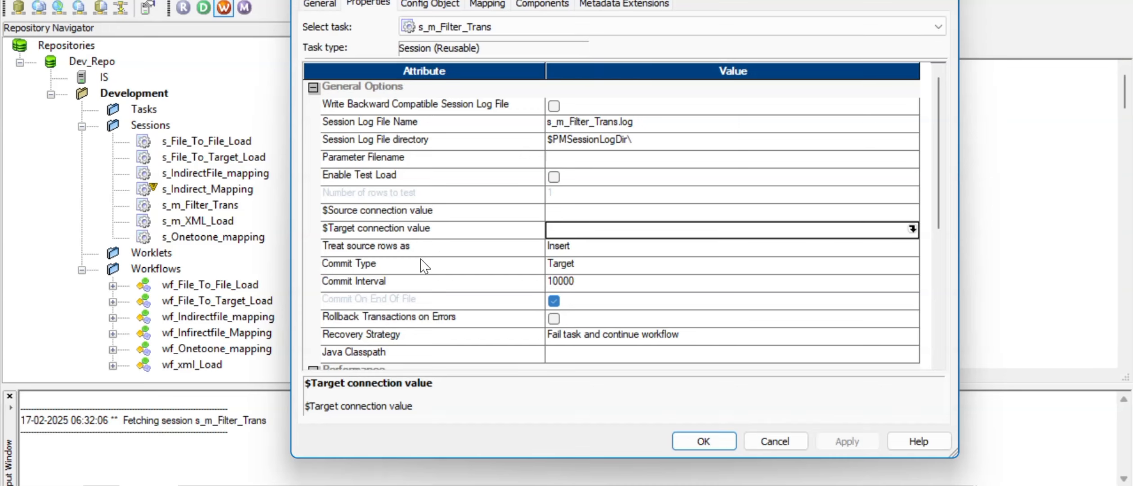
Step: Keep 'Treat source rows as' set to Insert
{"action": "left_click", "coordinate": [615, 248]}
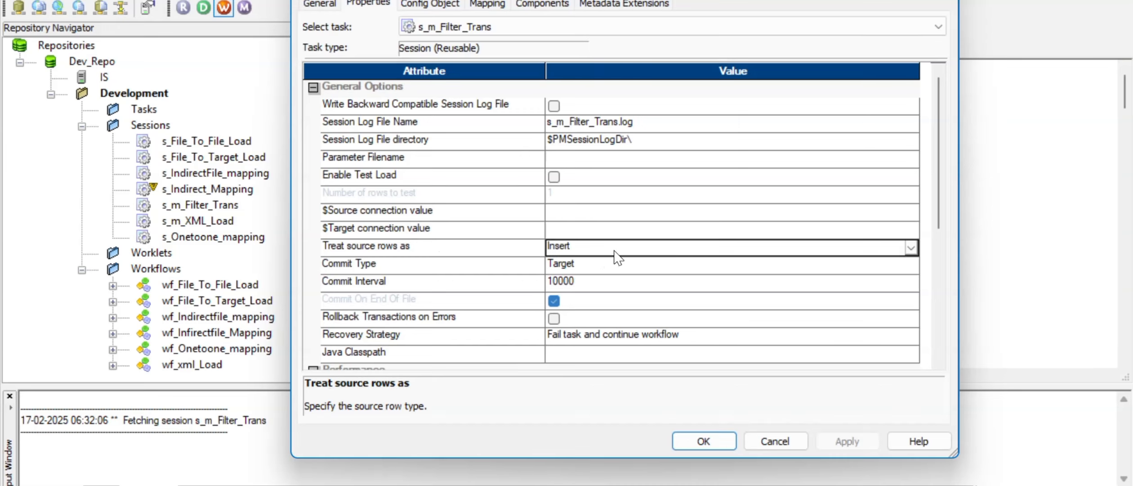
{"action": "left_click", "coordinate": [618, 251]}
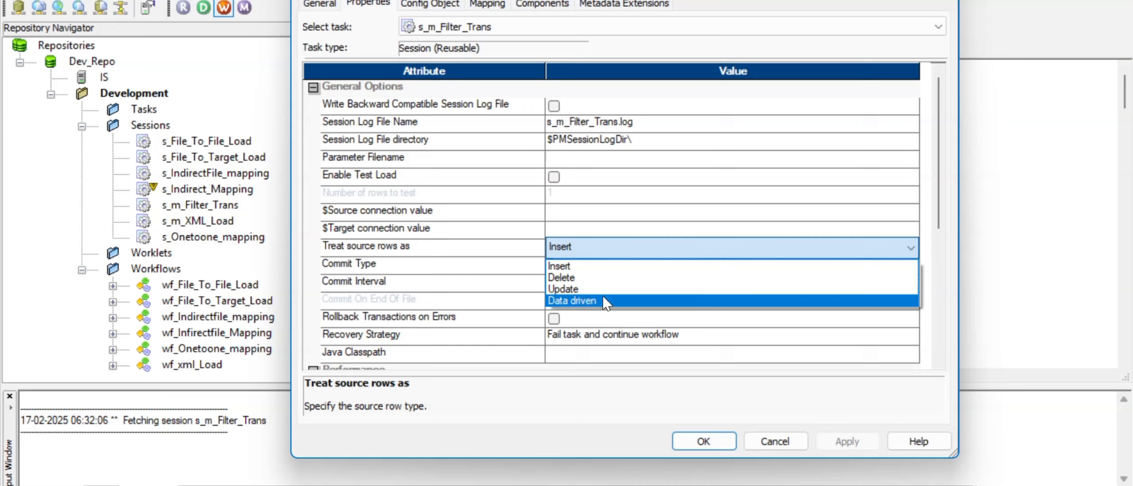
{"action": "left_click", "coordinate": [603, 242]}
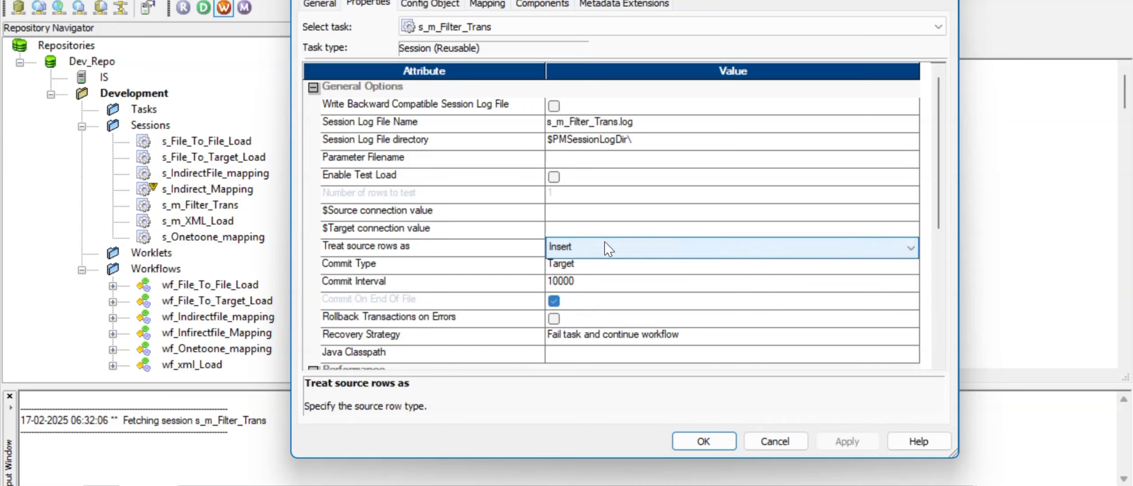
{"action": "left_click", "coordinate": [523, 248]}
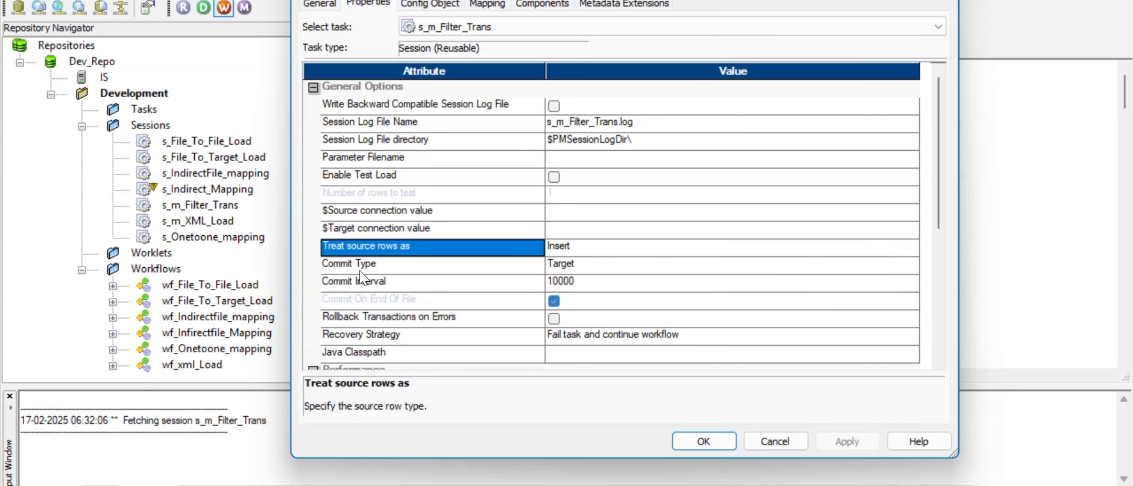
{"action": "left_click", "coordinate": [595, 267]}
{"action": "left_click", "coordinate": [595, 267]}
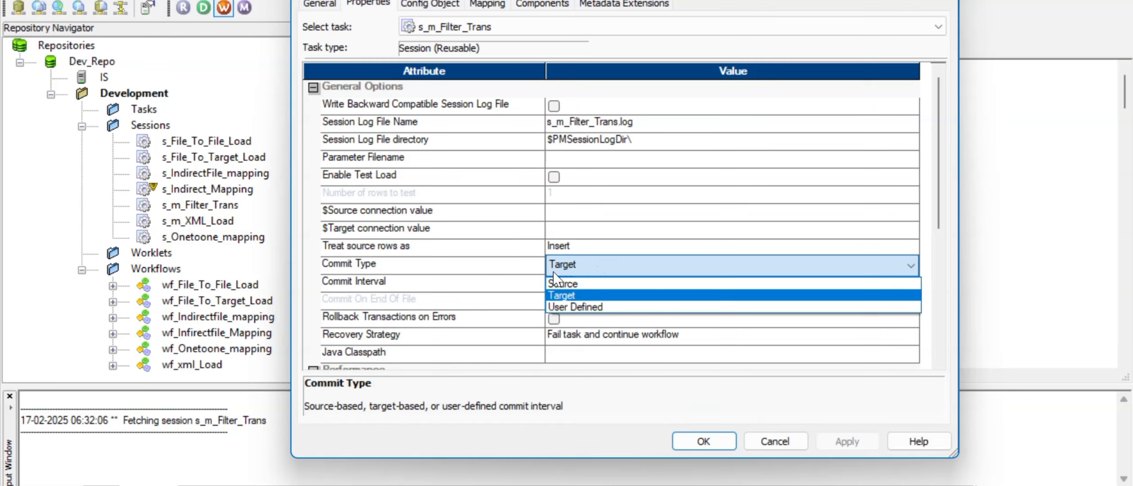
{"action": "left_click", "coordinate": [518, 270]}
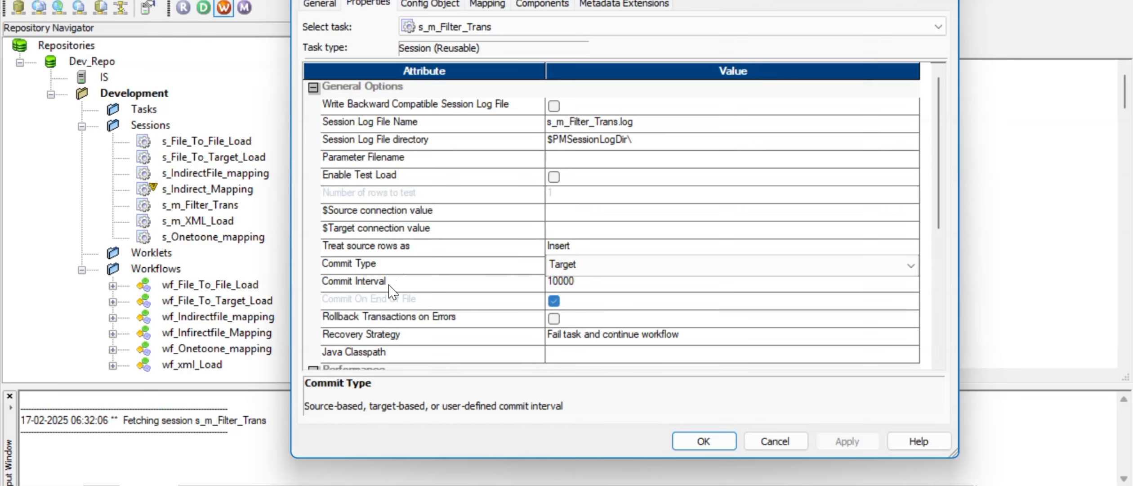
{"action": "left_click", "coordinate": [589, 287]}
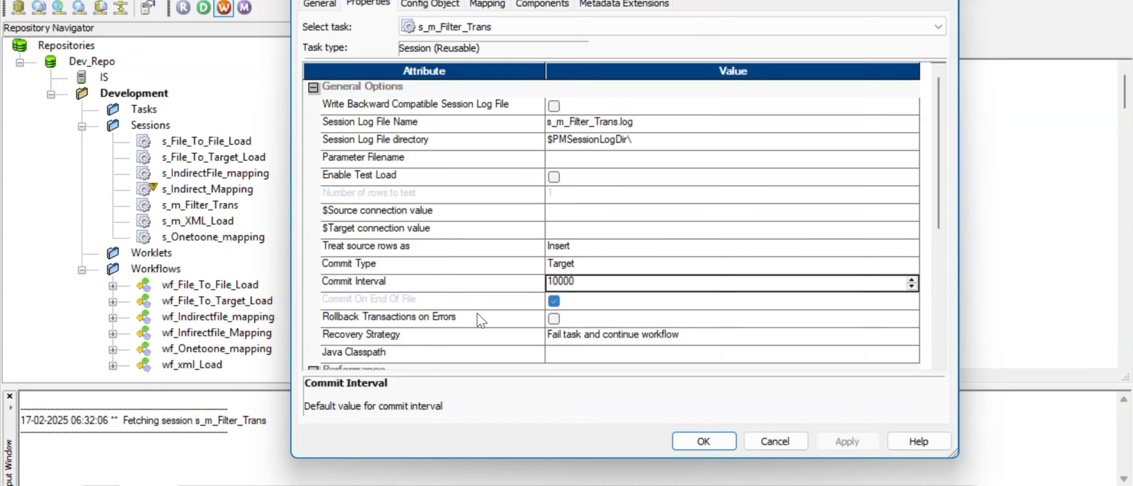
{"action": "scroll", "coordinate": [482, 321], "scroll_direction": "down", "scroll_amount": 1}
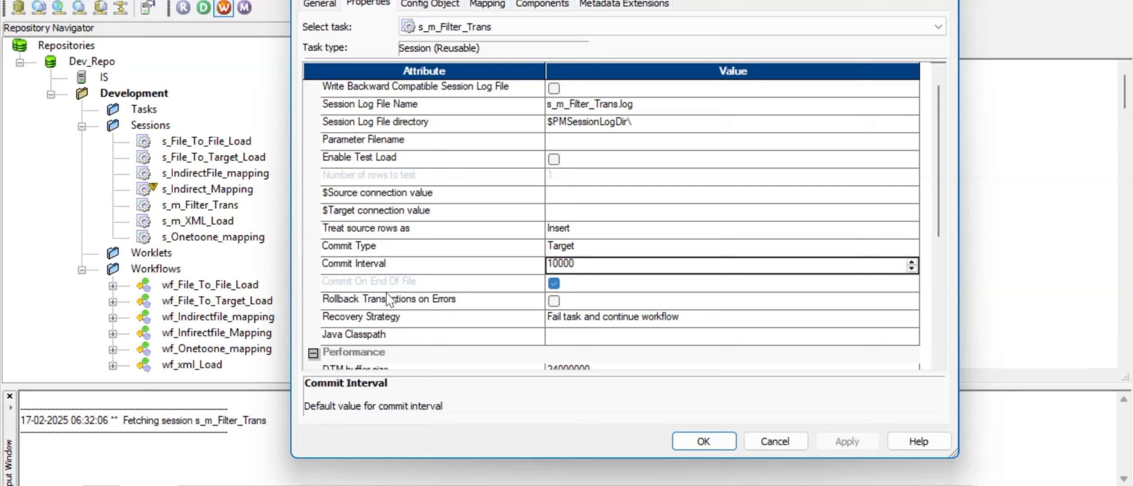
{"action": "scroll", "coordinate": [478, 308], "scroll_direction": "down", "scroll_amount": 1}
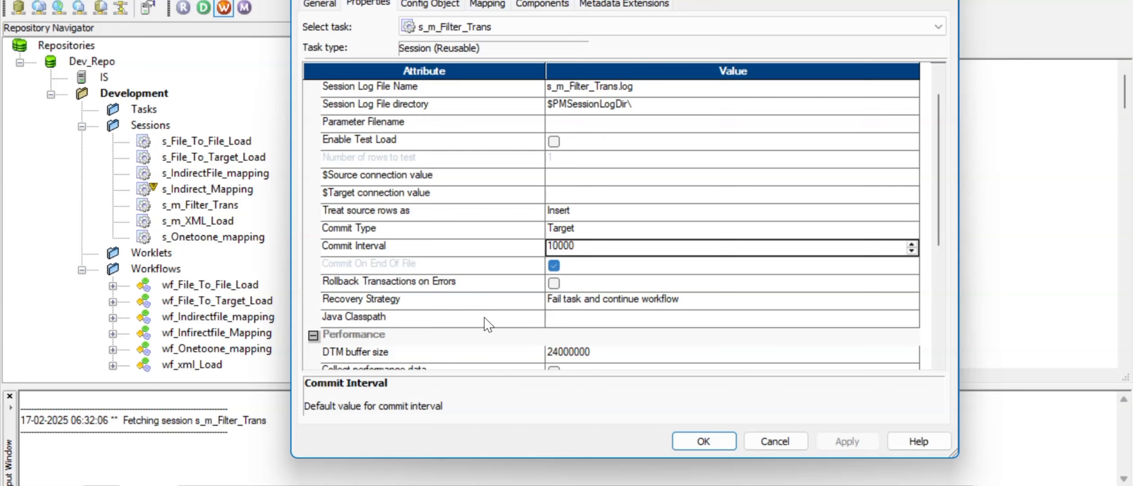
Step: Keep Recovery Strategy set to 'Fail task and continue workflow'
{"action": "left_click", "coordinate": [592, 305]}
{"action": "left_click", "coordinate": [591, 301]}
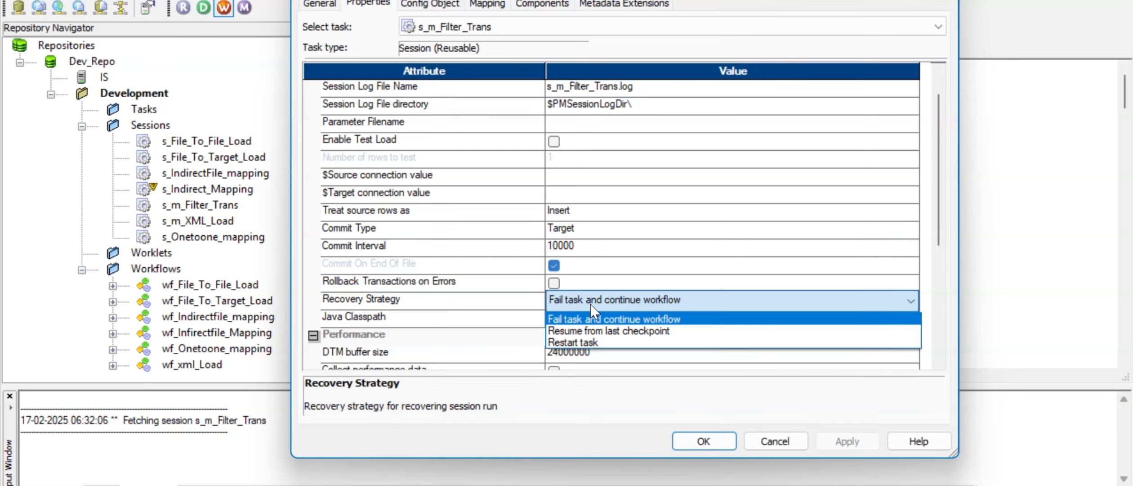
{"action": "left_click", "coordinate": [591, 304]}
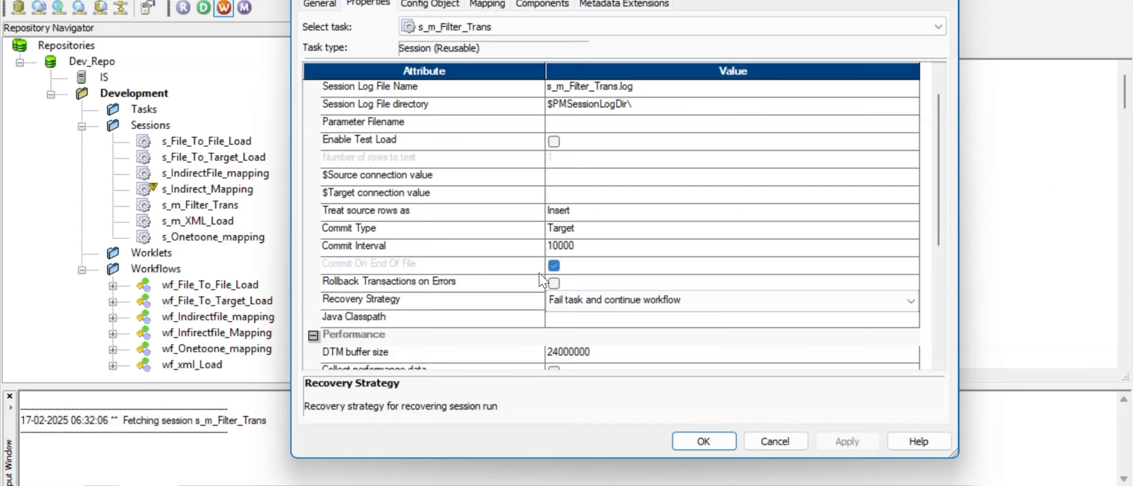
{"action": "left_click", "coordinate": [515, 301]}
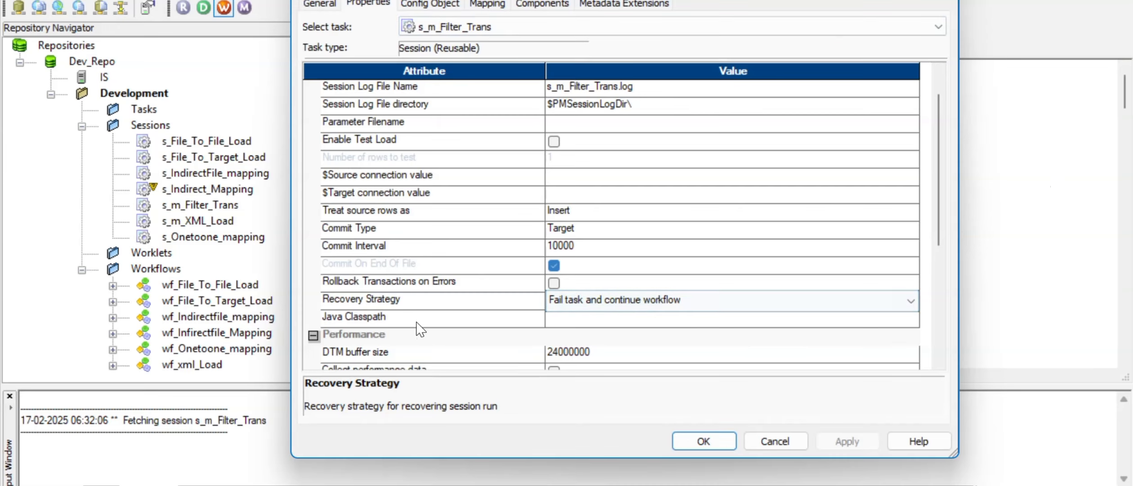
Step: Check the DTM buffer size under Performance, then view the Config Object settings
{"action": "scroll", "coordinate": [407, 337], "scroll_direction": "down", "scroll_amount": 1}
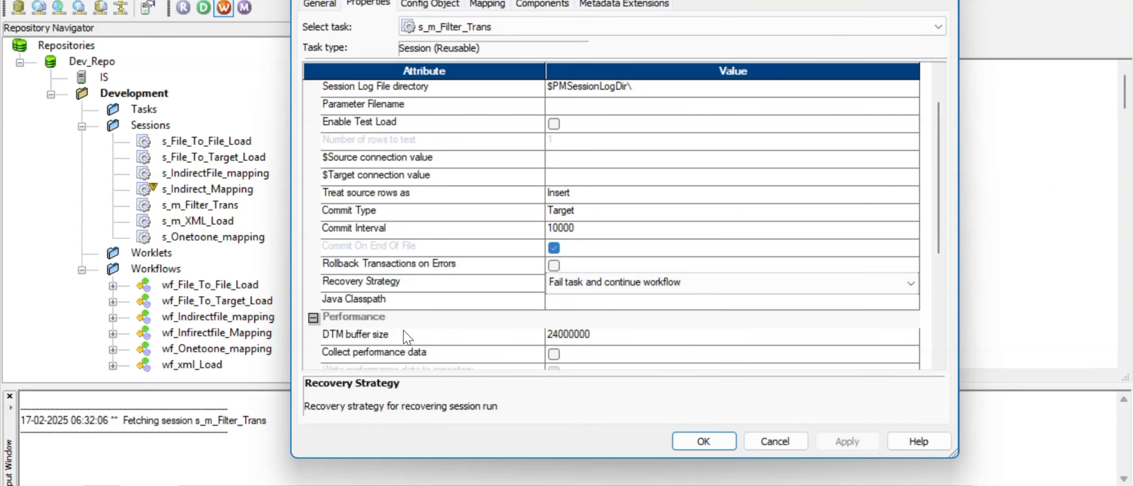
{"action": "left_click", "coordinate": [592, 337]}
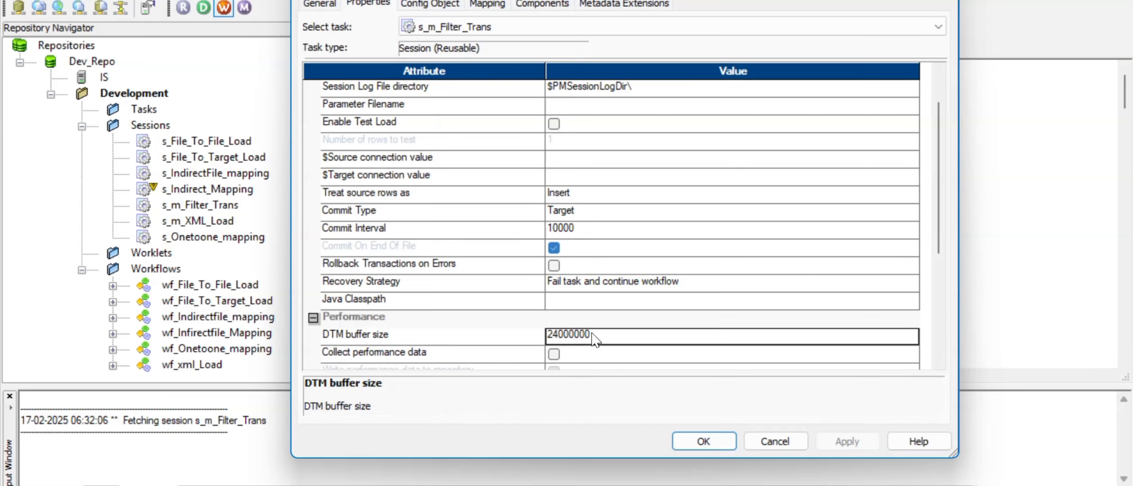
{"action": "left_click", "coordinate": [453, 319]}
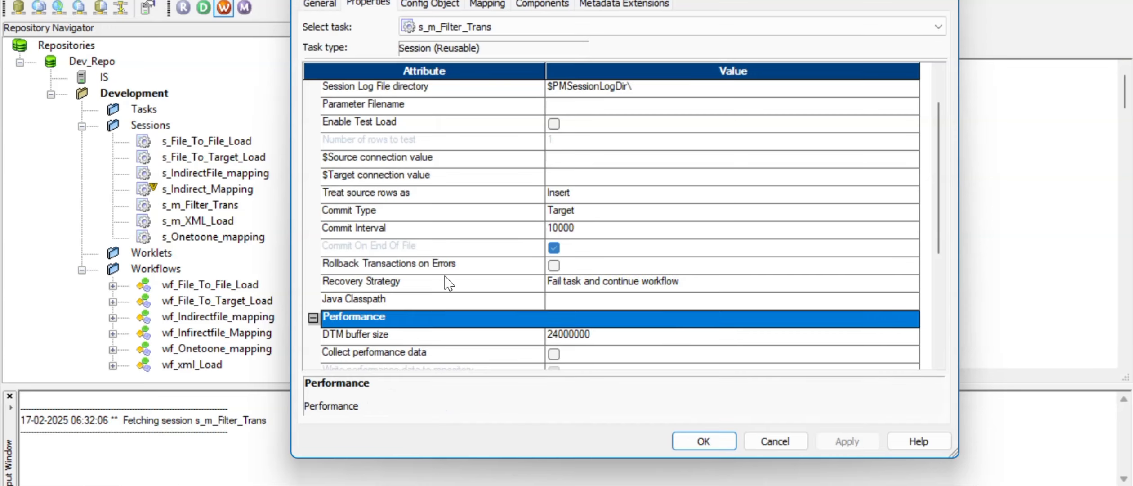
{"action": "left_click", "coordinate": [438, 5]}
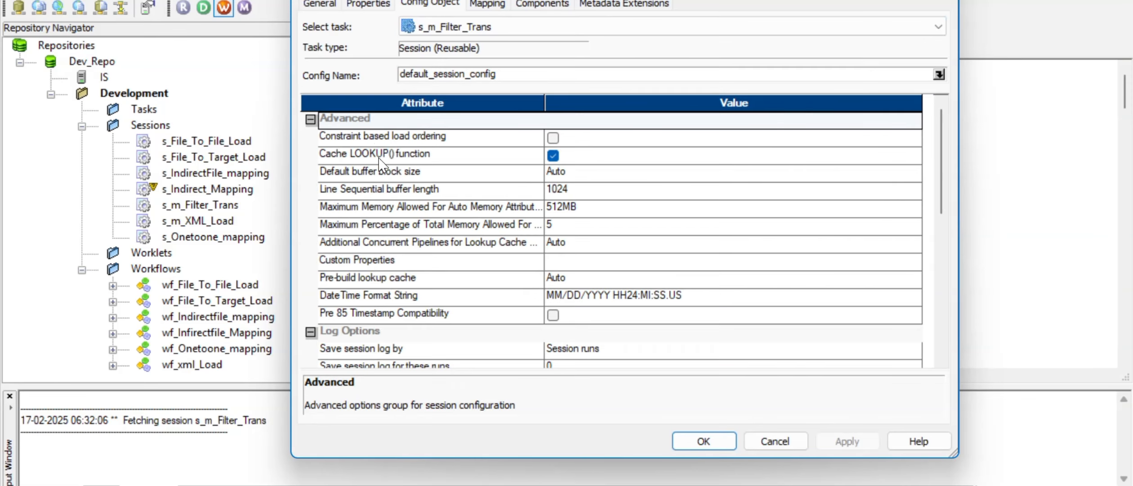
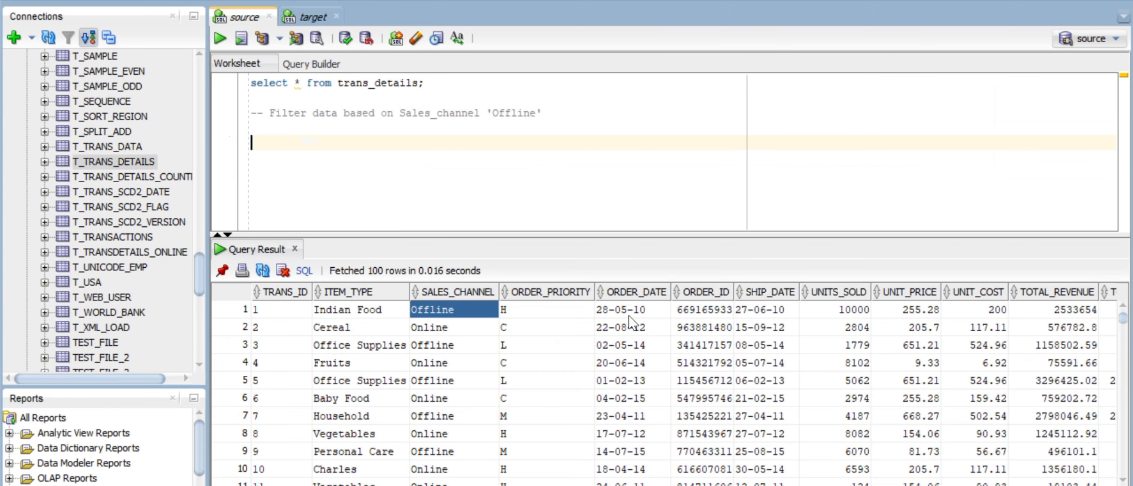
Step: Inspect the ORDER_DATE value format in row 1 of the trans_details query results
{"action": "left_click", "coordinate": [629, 316]}
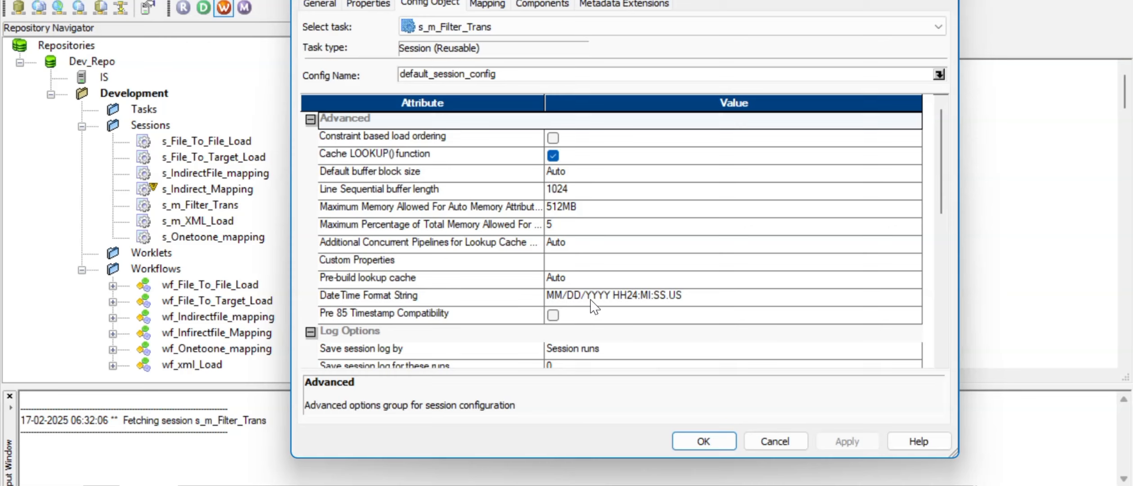
Step: Change the DateTime Format String from MM/DD/YYYY HH24:MI:SS.US to DD/MM/YYYY
{"action": "left_click", "coordinate": [638, 298]}
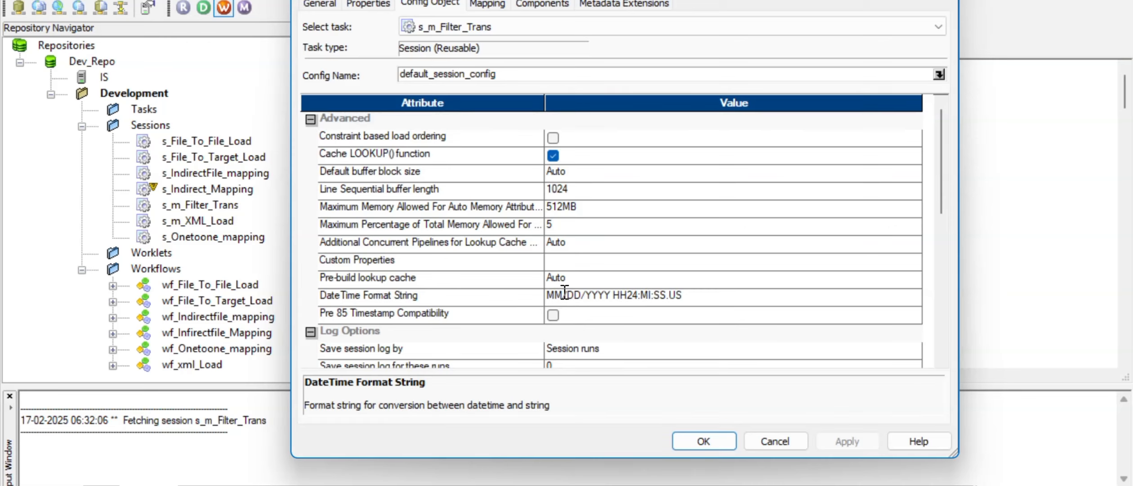
{"action": "key", "text": "BackSpace"}
{"action": "key", "text": "BackSpace"}
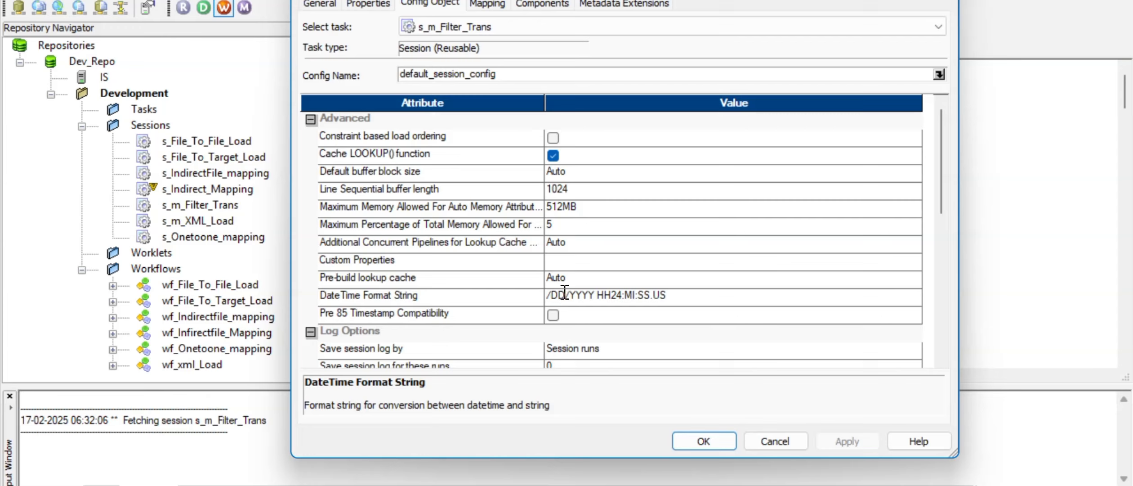
{"action": "key", "text": "Delete"}
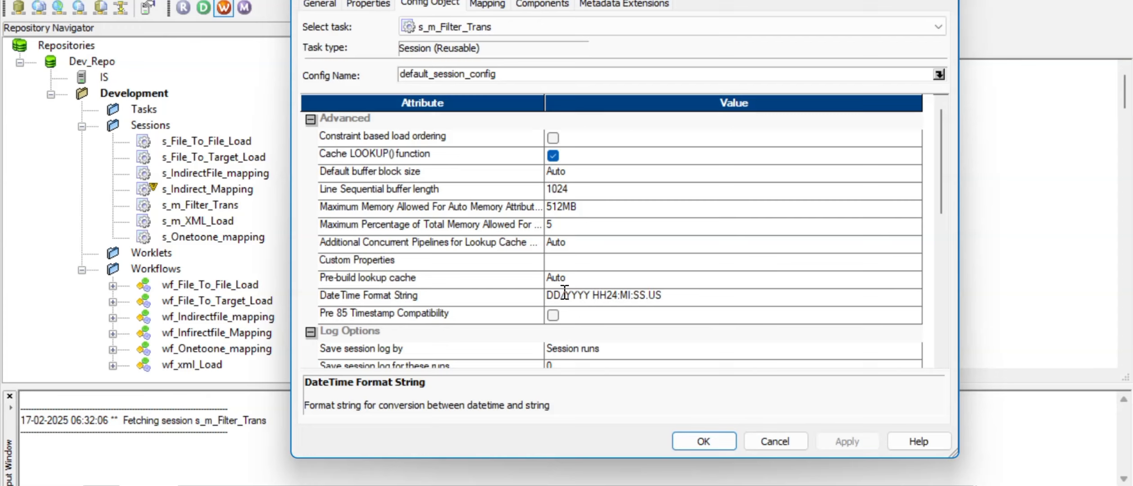
{"action": "type", "text": "MM/"}
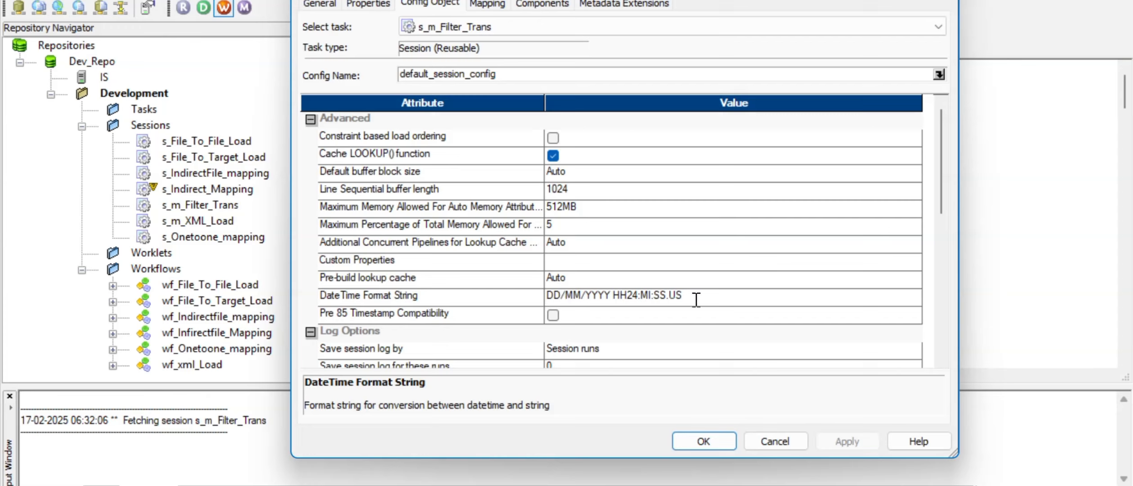
{"action": "left_click_drag", "start_coordinate": [696, 299], "coordinate": [615, 305]}
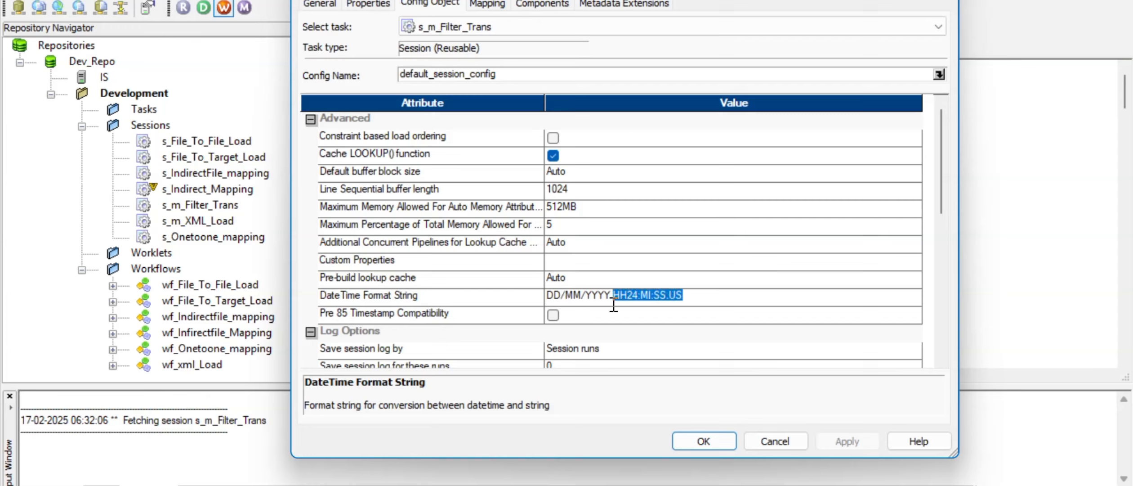
{"action": "key", "text": "BackSpace"}
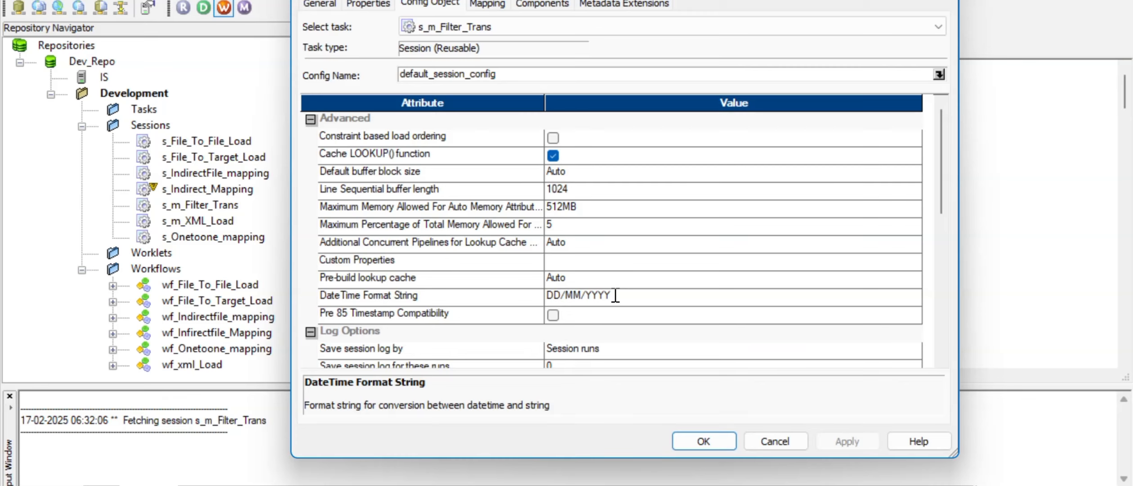
{"action": "left_click", "coordinate": [627, 316]}
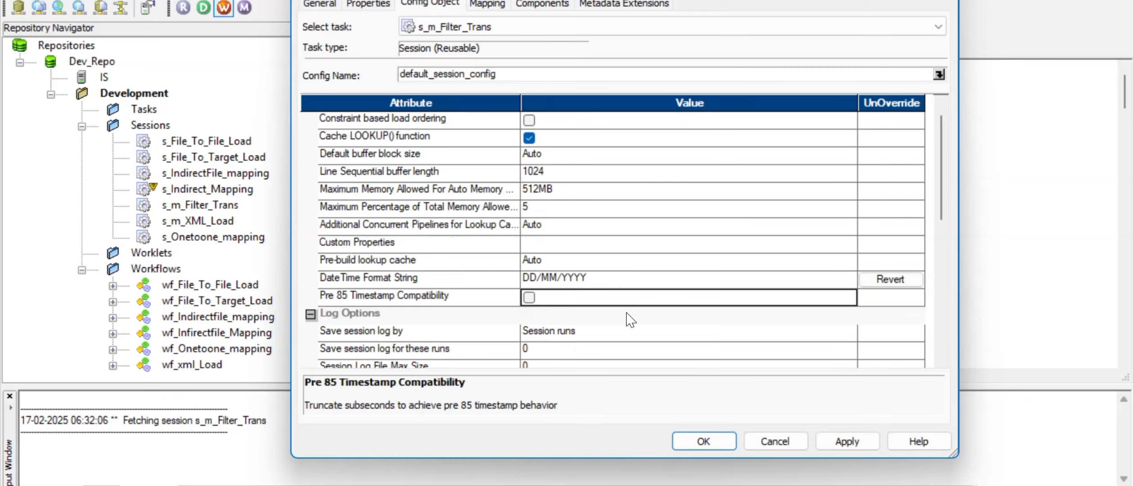
{"action": "left_click", "coordinate": [560, 279]}
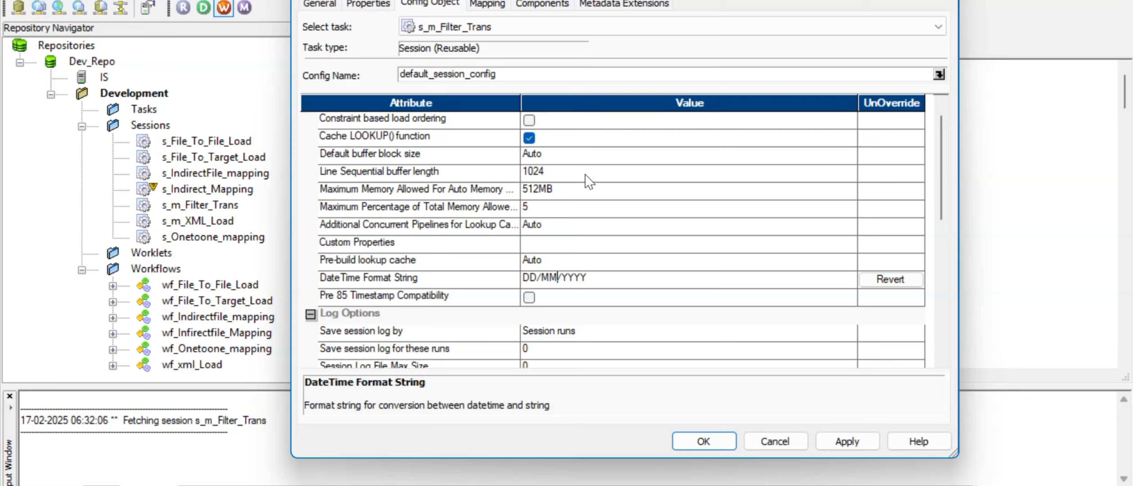
Step: Review the Config Object attributes, then show SQ_TRANS_DETAILS's Relational Reader and Oracle_source connection
{"action": "scroll", "coordinate": [430, 303], "scroll_direction": "down", "scroll_amount": 1}
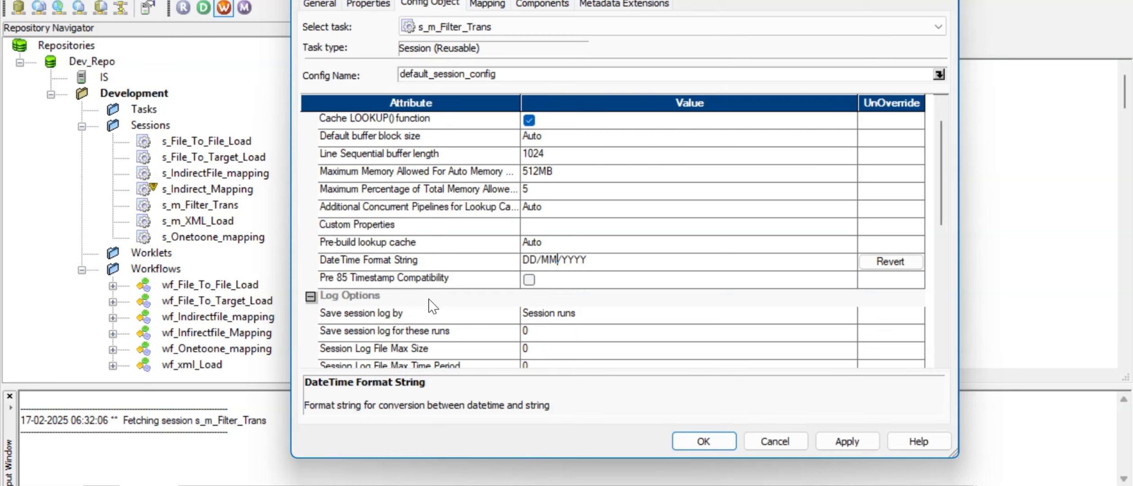
{"action": "scroll", "coordinate": [430, 306], "scroll_direction": "down", "scroll_amount": 5}
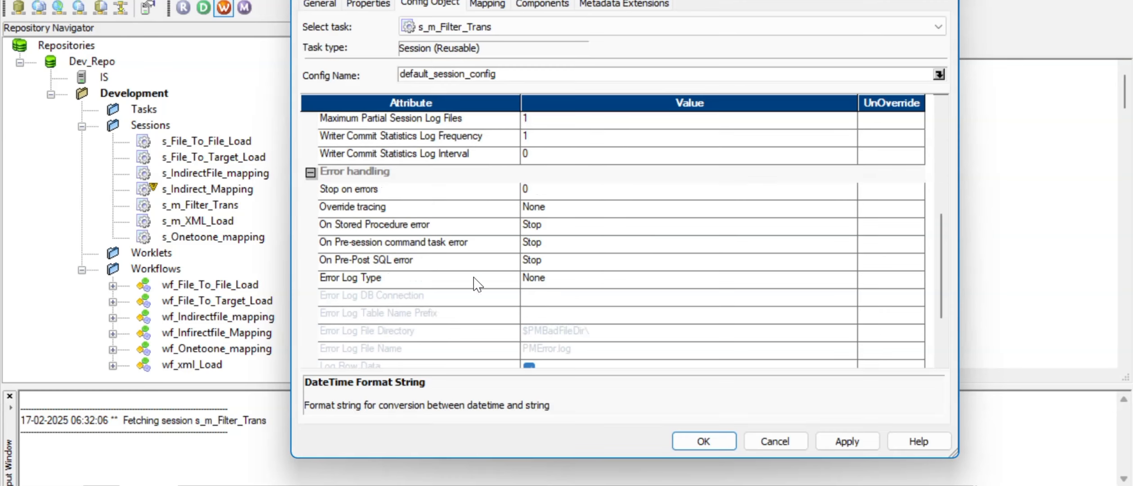
{"action": "scroll", "coordinate": [420, 270], "scroll_direction": "up", "scroll_amount": 3}
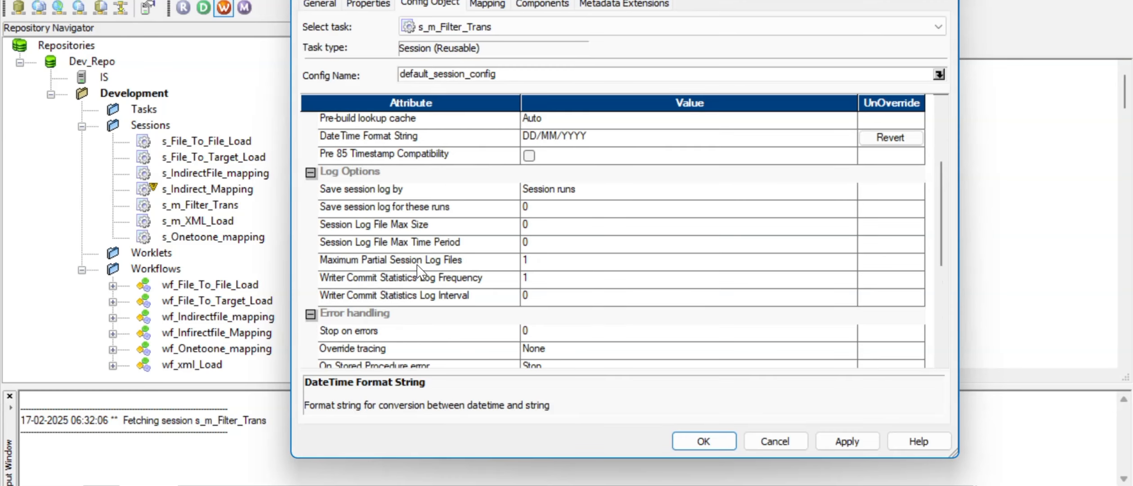
{"action": "scroll", "coordinate": [407, 273], "scroll_direction": "down", "scroll_amount": 1}
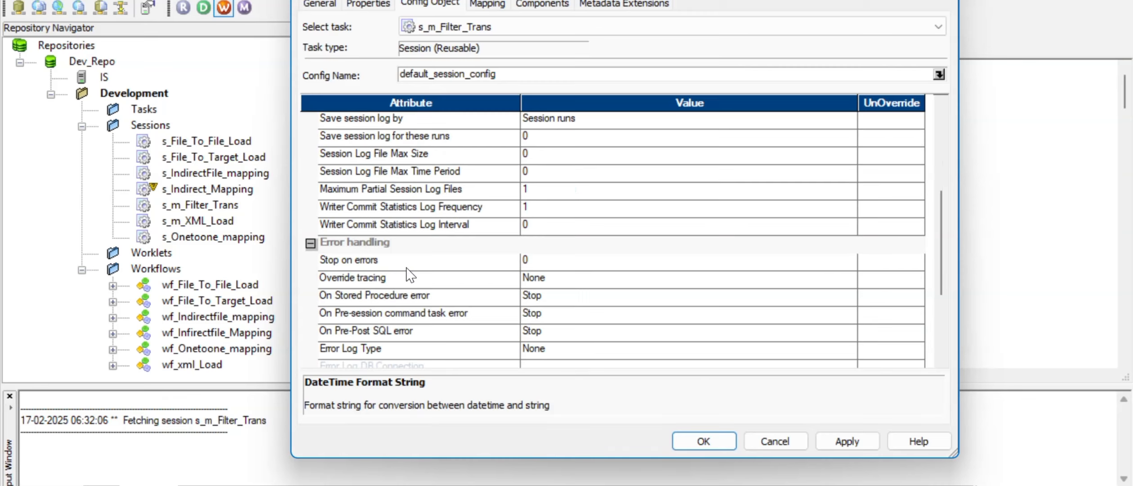
{"action": "scroll", "coordinate": [411, 274], "scroll_direction": "down", "scroll_amount": 2}
{"action": "scroll", "coordinate": [411, 274], "scroll_direction": "down", "scroll_amount": 1}
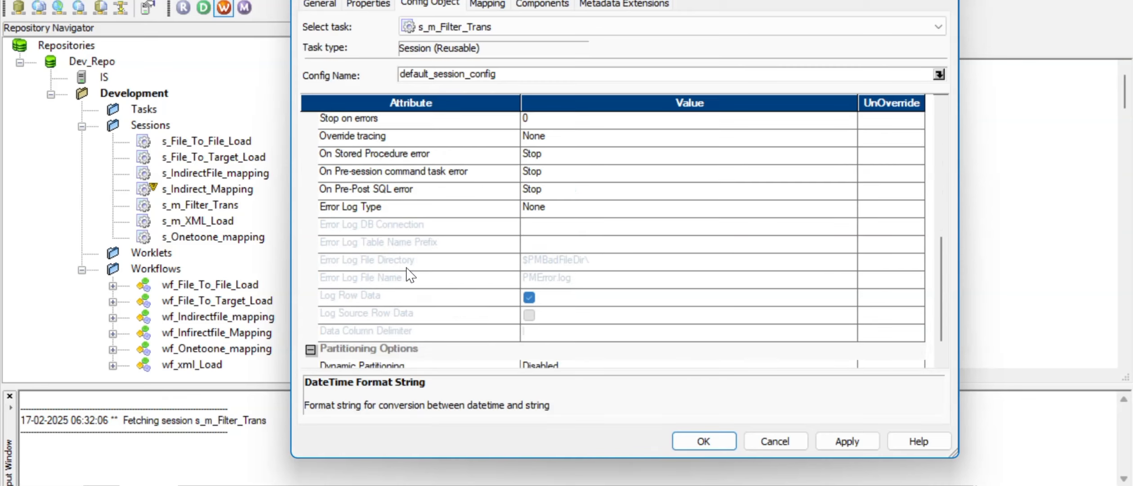
{"action": "scroll", "coordinate": [410, 275], "scroll_direction": "down", "scroll_amount": 1}
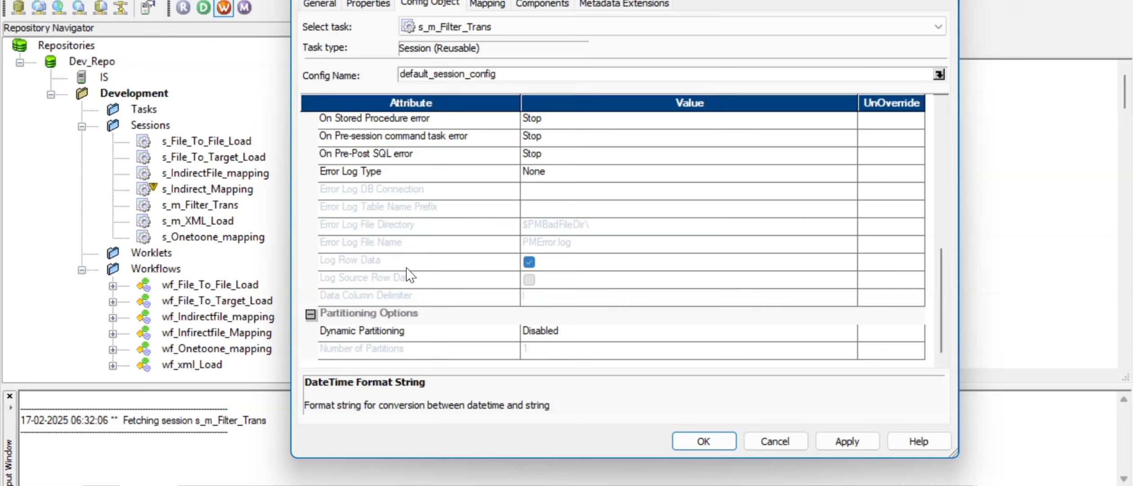
{"action": "scroll", "coordinate": [410, 274], "scroll_direction": "up", "scroll_amount": 2}
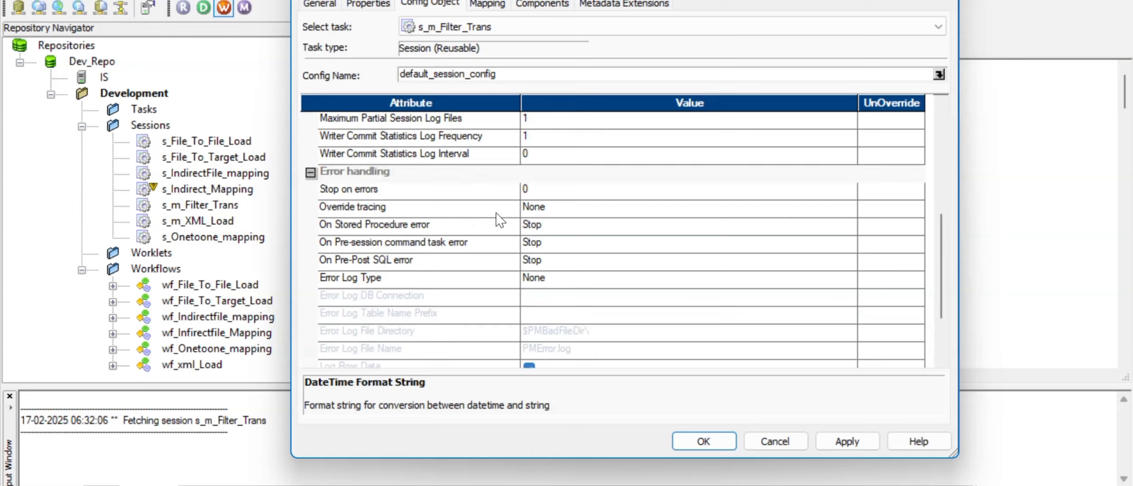
{"action": "scroll", "coordinate": [500, 221], "scroll_direction": "up", "scroll_amount": 6}
{"action": "scroll", "coordinate": [500, 220], "scroll_direction": "down", "scroll_amount": 4}
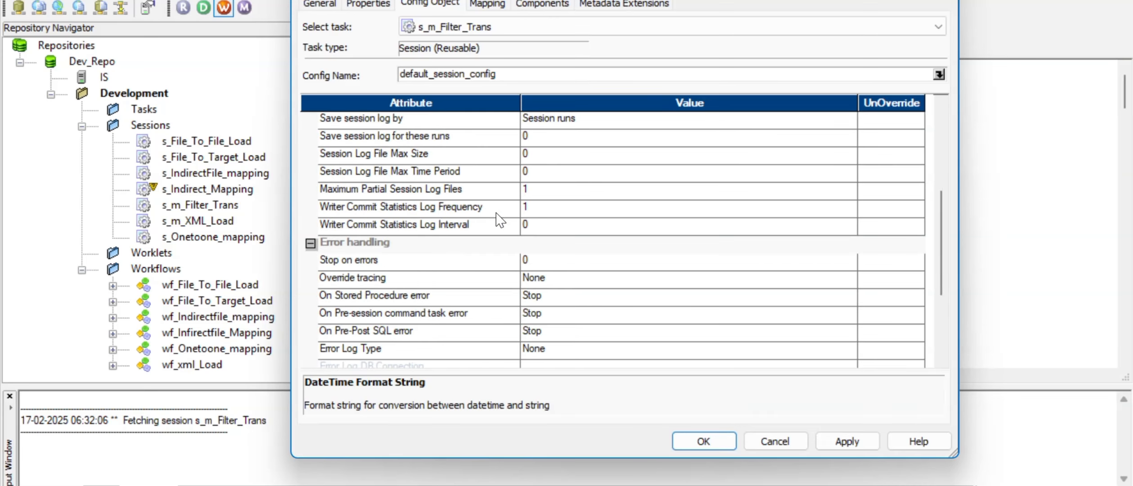
{"action": "scroll", "coordinate": [488, 292], "scroll_direction": "down", "scroll_amount": 4}
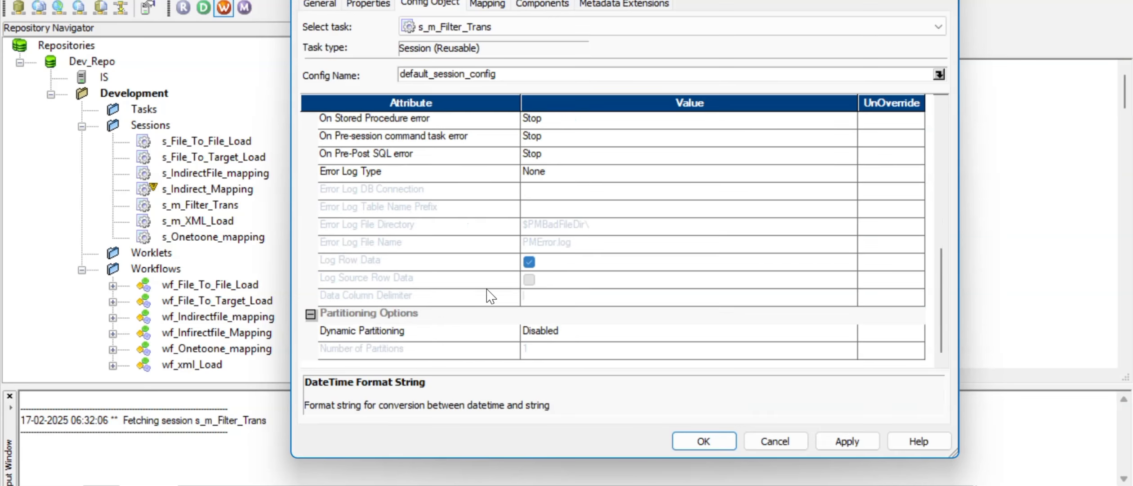
{"action": "left_click", "coordinate": [487, 4]}
{"action": "left_click", "coordinate": [396, 141]}
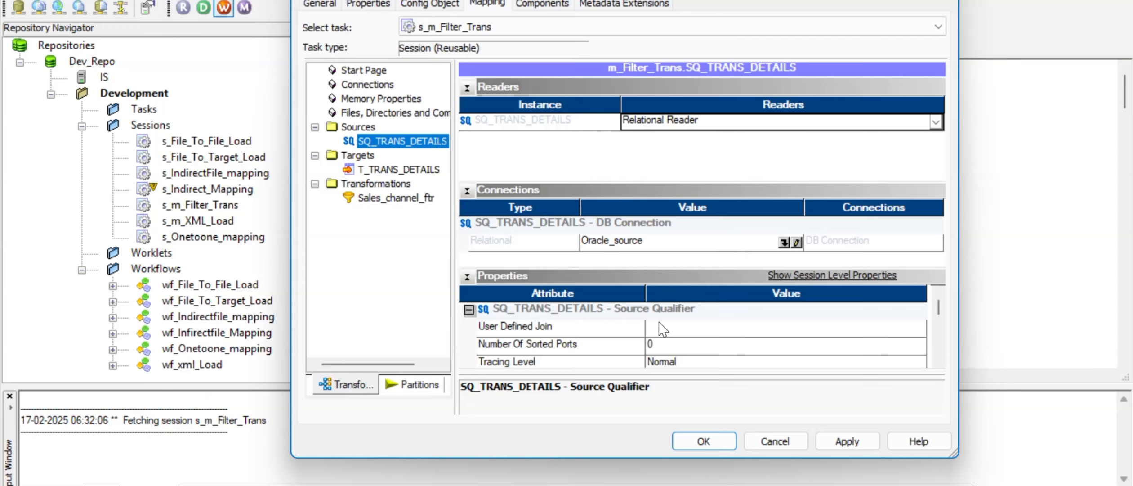
Step: Select target T_TRANS_DETAILS to show its Relational Writer and Oracle_target connection
{"action": "left_click", "coordinate": [938, 361]}
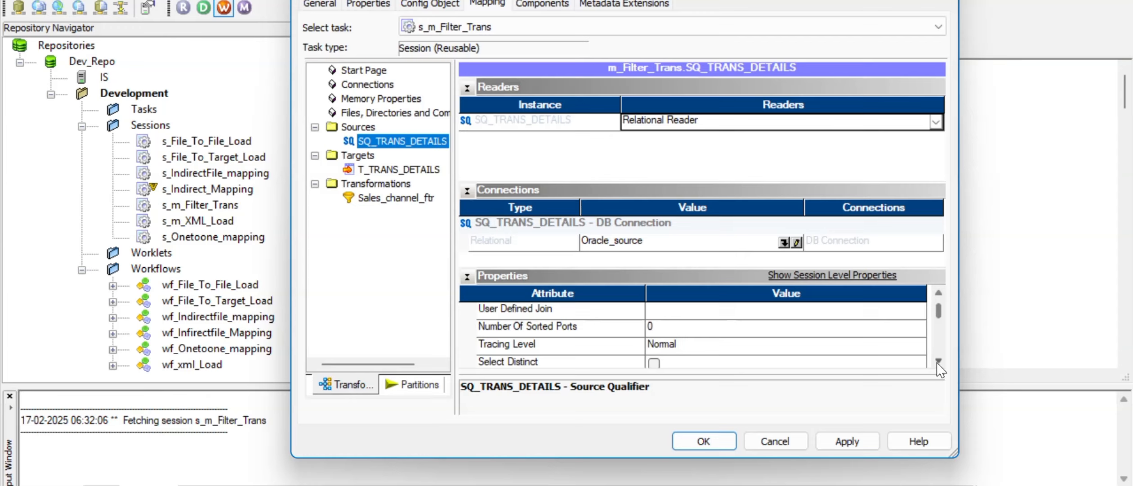
{"action": "left_click", "coordinate": [939, 360]}
{"action": "left_click", "coordinate": [939, 361]}
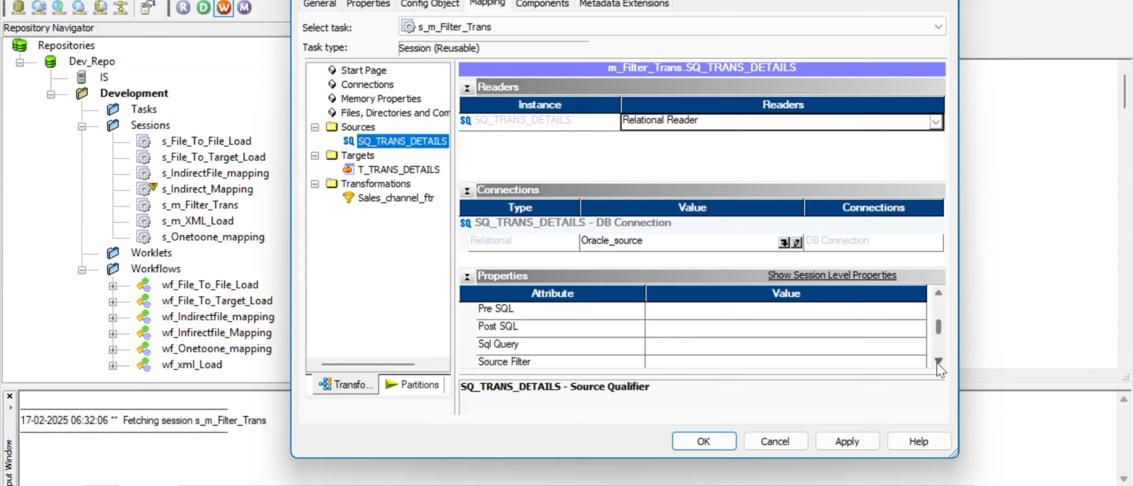
{"action": "left_click", "coordinate": [938, 361]}
{"action": "left_click", "coordinate": [939, 361]}
{"action": "left_click", "coordinate": [939, 361]}
{"action": "left_click", "coordinate": [938, 361]}
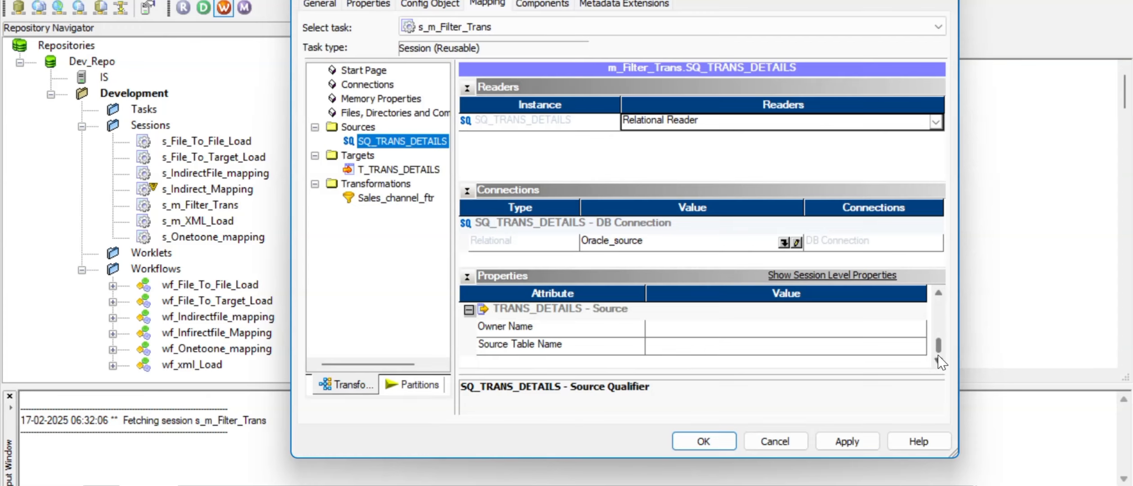
{"action": "left_click", "coordinate": [387, 172]}
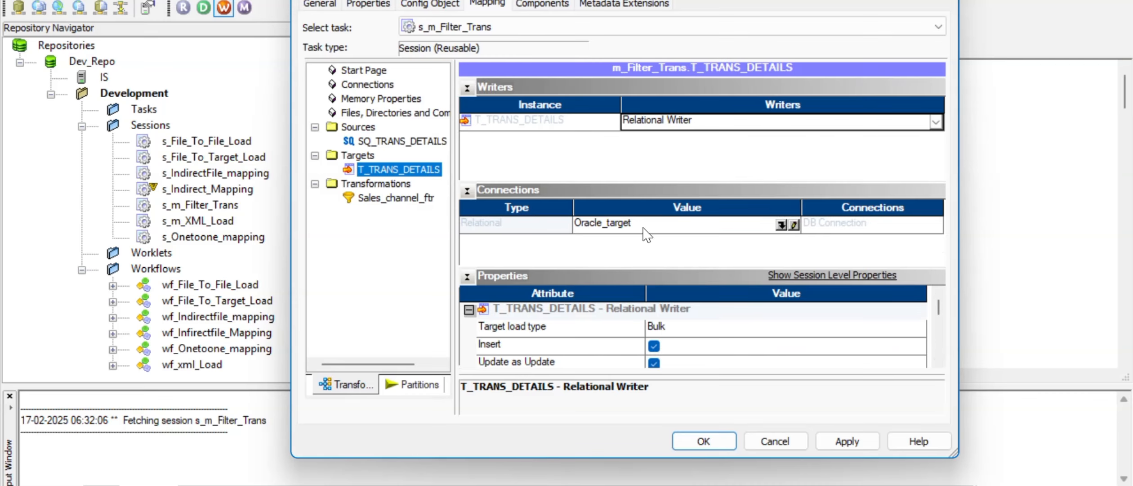
Step: Set the T_TRANS_DETAILS target load type to Normal and review its remaining properties
{"action": "left_click", "coordinate": [677, 329]}
{"action": "left_click", "coordinate": [677, 331]}
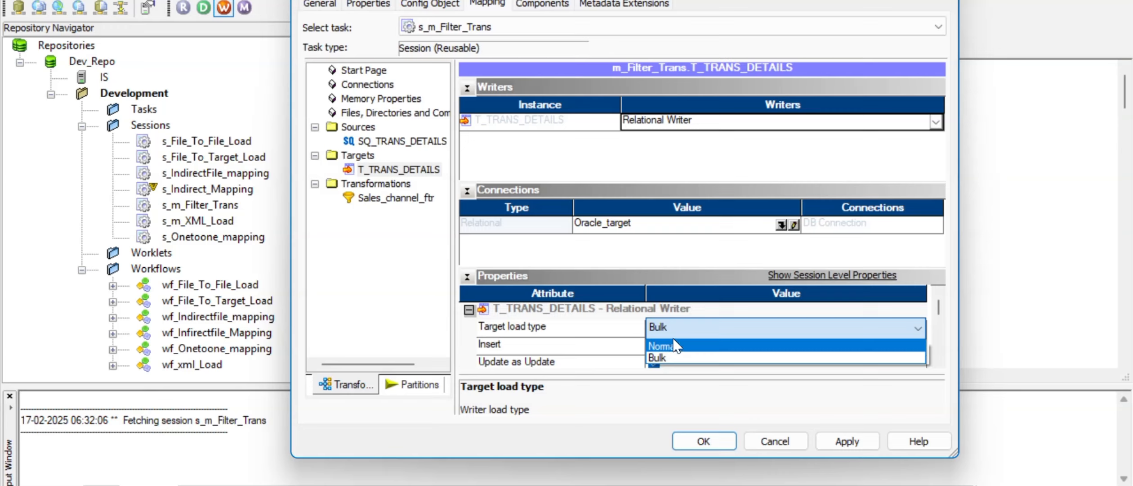
{"action": "left_click", "coordinate": [677, 349]}
{"action": "left_click", "coordinate": [601, 343]}
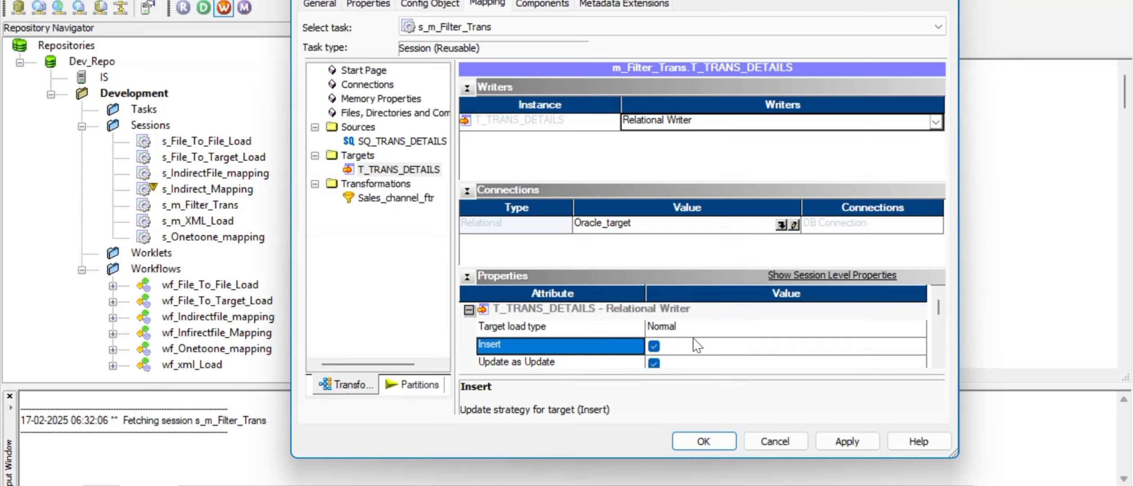
{"action": "left_click", "coordinate": [939, 362]}
{"action": "left_click", "coordinate": [939, 362]}
{"action": "left_click", "coordinate": [939, 363]}
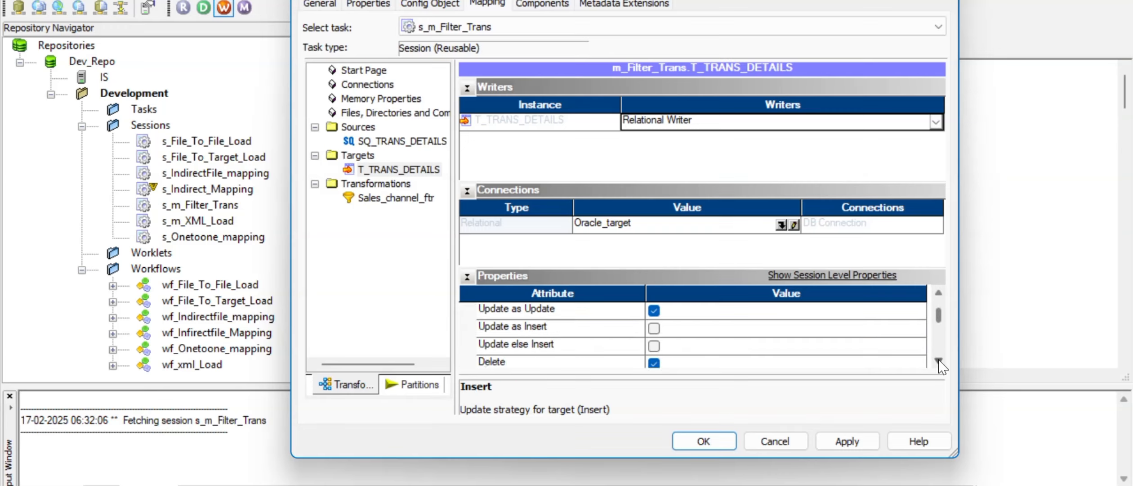
{"action": "left_click", "coordinate": [939, 363]}
{"action": "left_click", "coordinate": [939, 362]}
{"action": "left_click", "coordinate": [939, 363]}
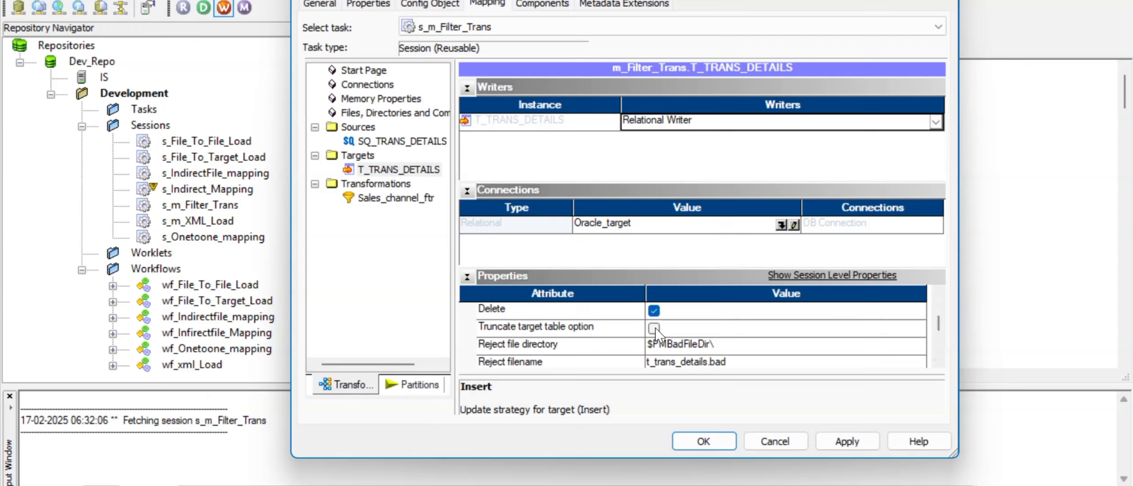
{"action": "left_click", "coordinate": [939, 363]}
{"action": "left_click", "coordinate": [939, 362]}
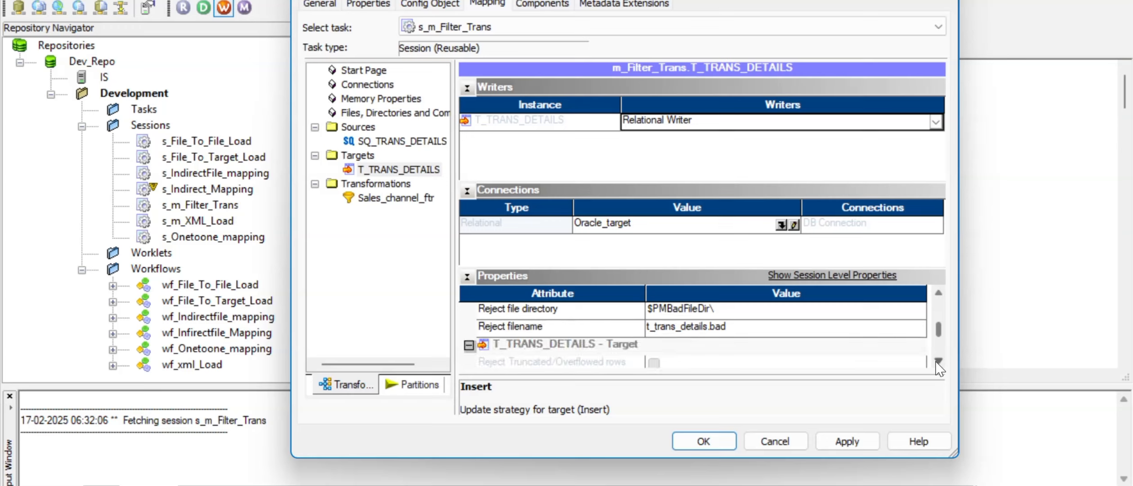
{"action": "left_click", "coordinate": [938, 295]}
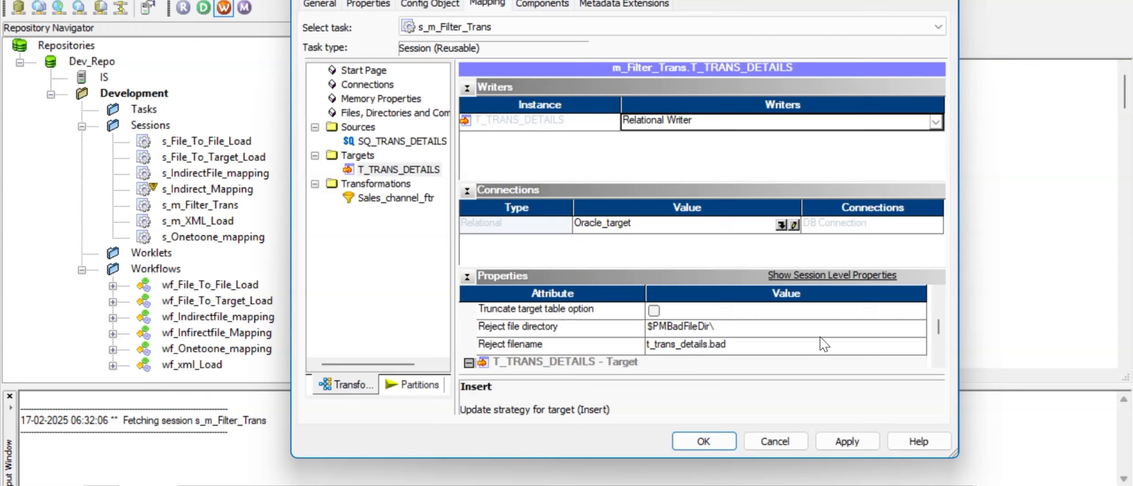
{"action": "left_click", "coordinate": [939, 361]}
{"action": "left_click", "coordinate": [939, 360]}
{"action": "left_click", "coordinate": [939, 360]}
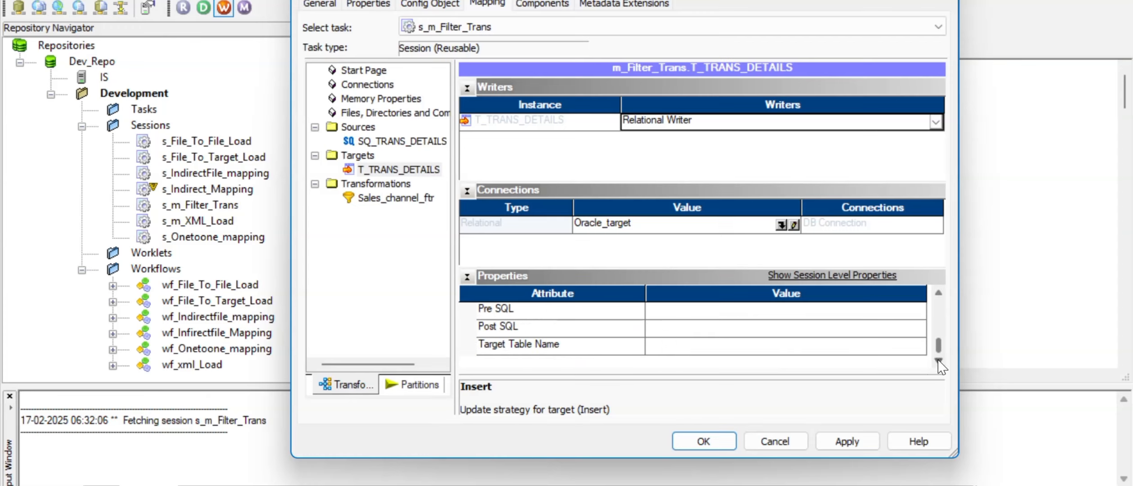
{"action": "left_click_drag", "start_coordinate": [938, 351], "coordinate": [939, 307]}
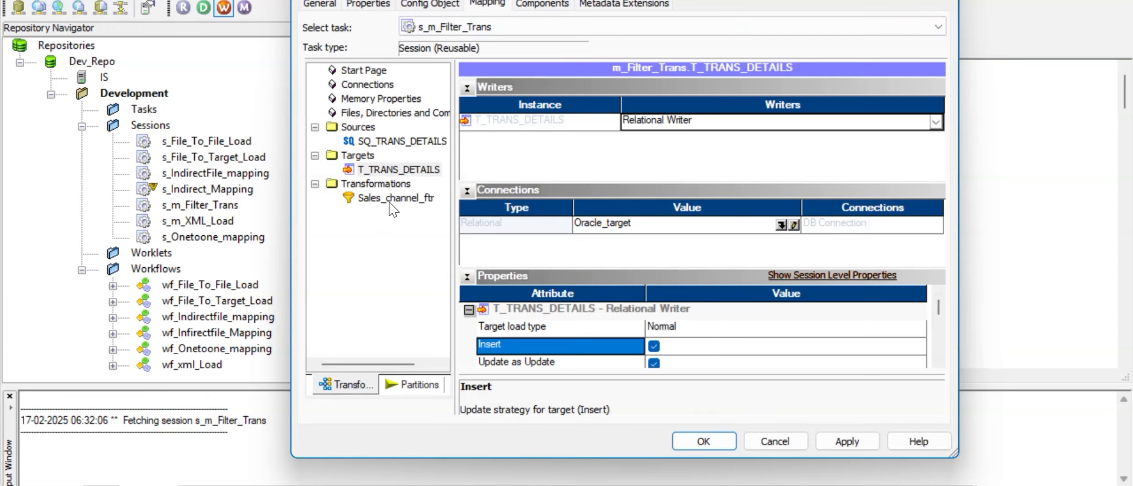
Step: On the Components tab, try a Reusable On Success E-Mail and dismiss the no-tasks warning
{"action": "left_click", "coordinate": [531, 6]}
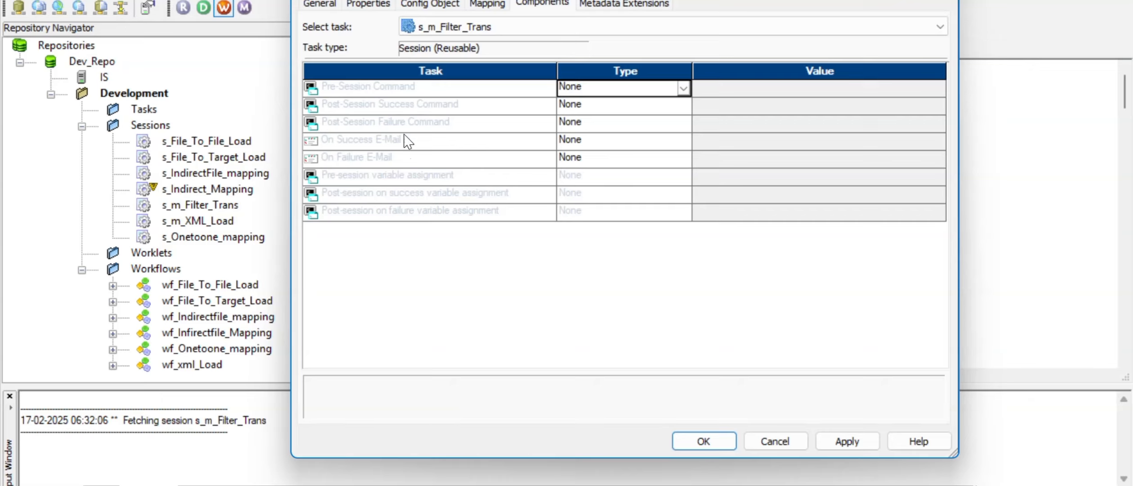
{"action": "left_click", "coordinate": [383, 140]}
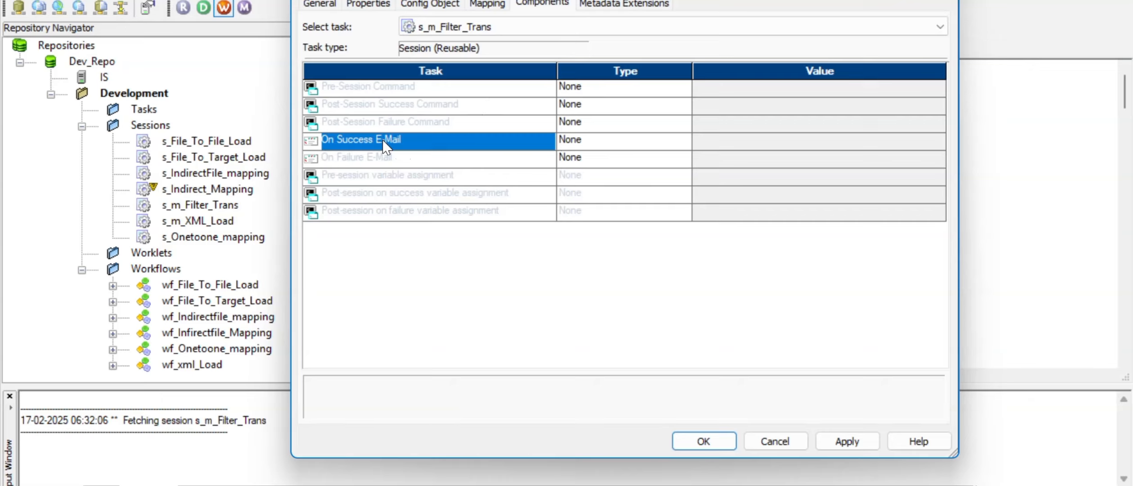
{"action": "left_click", "coordinate": [368, 159]}
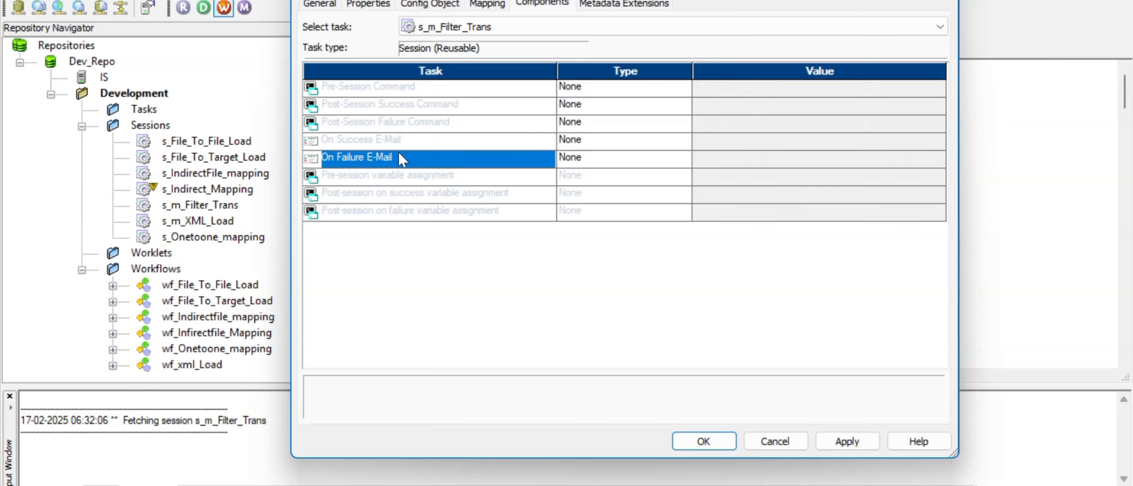
{"action": "left_click", "coordinate": [409, 143]}
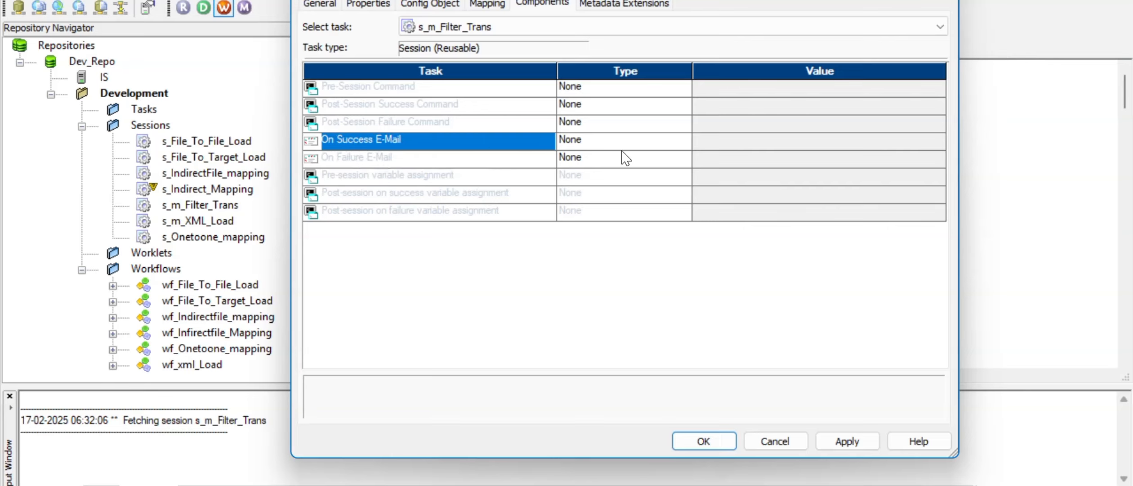
{"action": "left_click", "coordinate": [663, 143]}
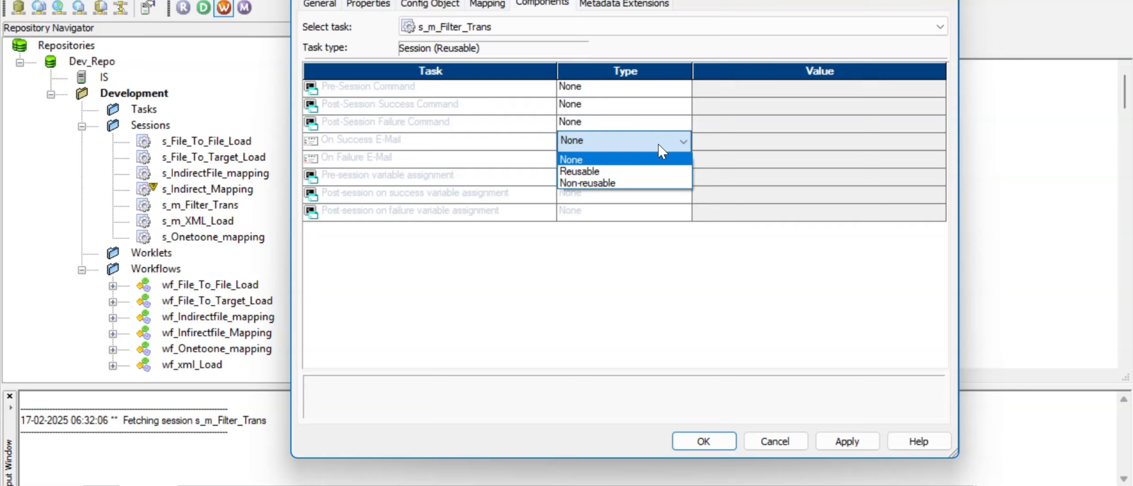
{"action": "left_click", "coordinate": [639, 171]}
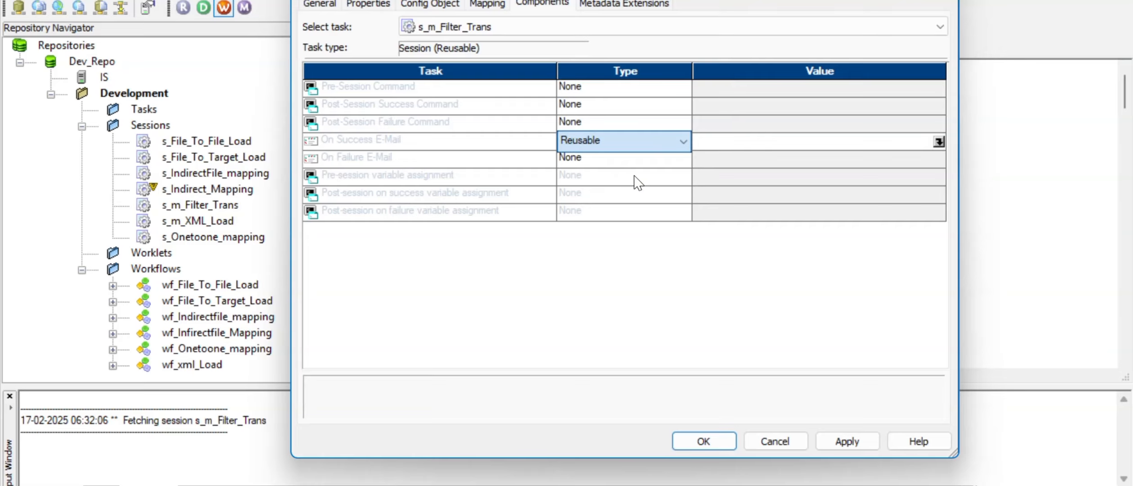
{"action": "left_click", "coordinate": [862, 143]}
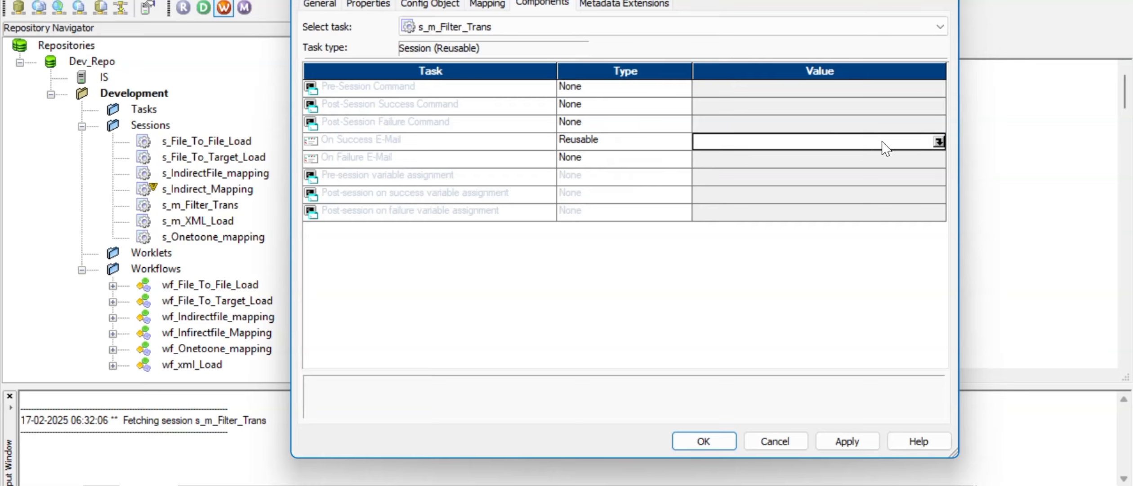
{"action": "left_click", "coordinate": [939, 141]}
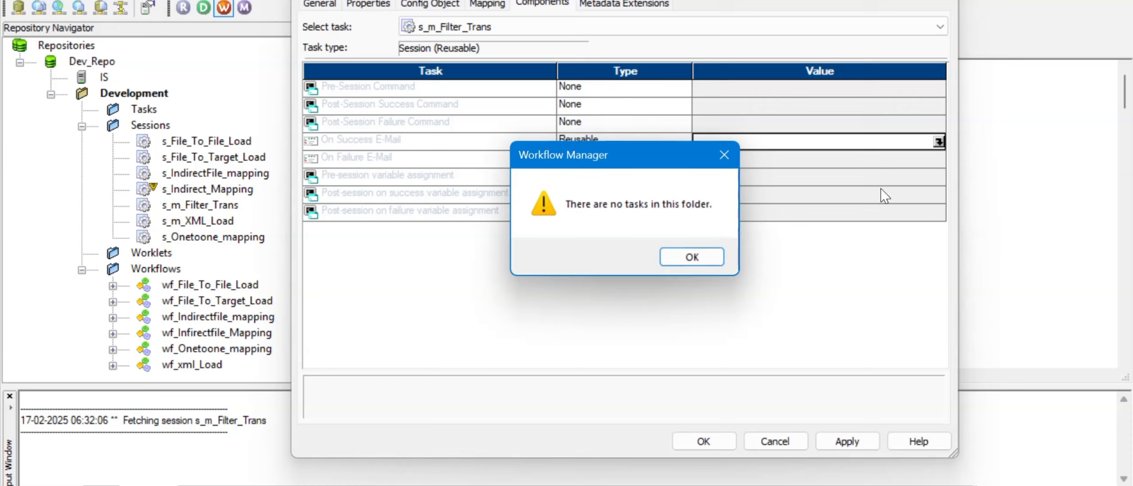
{"action": "left_click", "coordinate": [693, 257]}
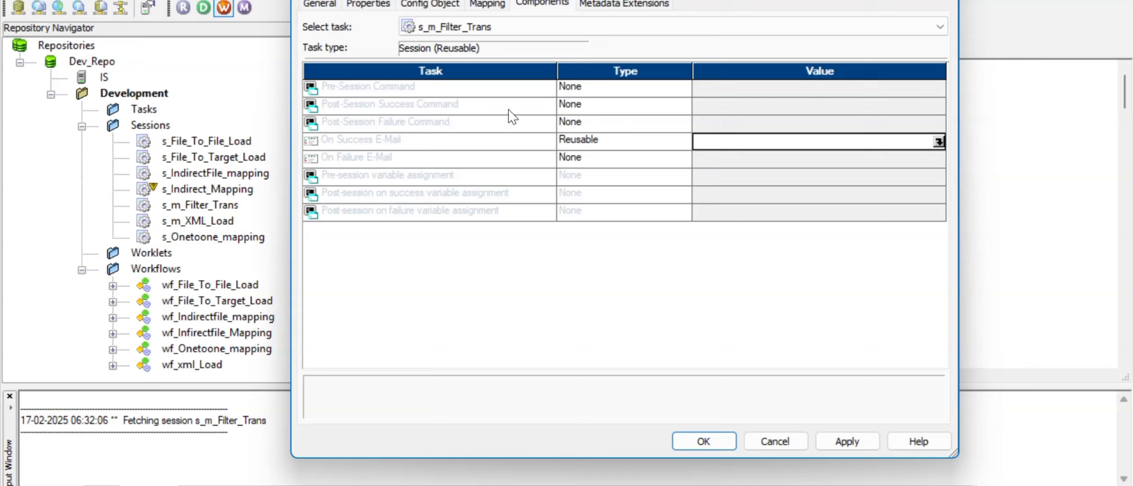
Step: Reset the On Success E-Mail to None and apply and save the session changes
{"action": "left_click", "coordinate": [647, 145]}
{"action": "left_click", "coordinate": [647, 145]}
{"action": "left_click", "coordinate": [626, 160]}
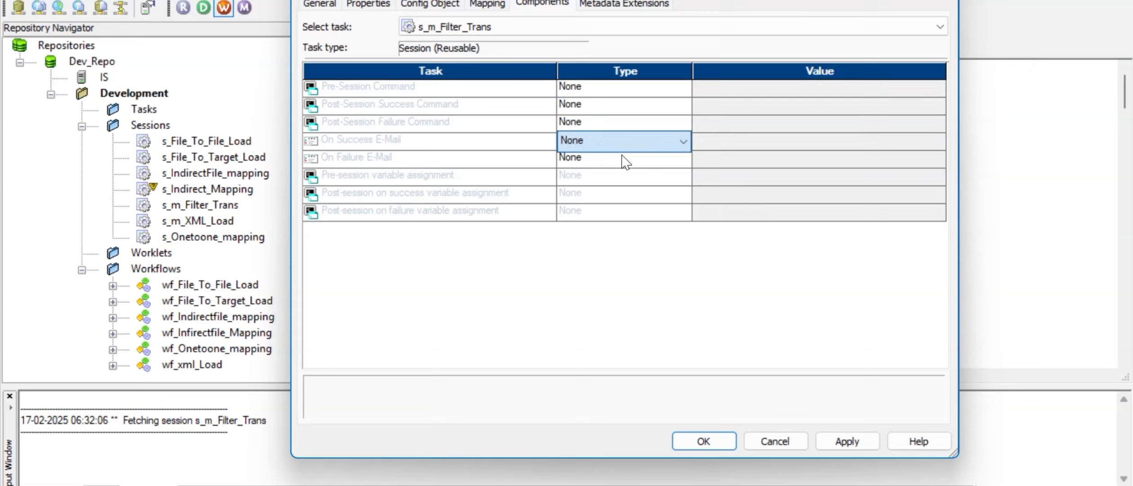
{"action": "left_click", "coordinate": [845, 444]}
{"action": "left_click", "coordinate": [704, 441]}
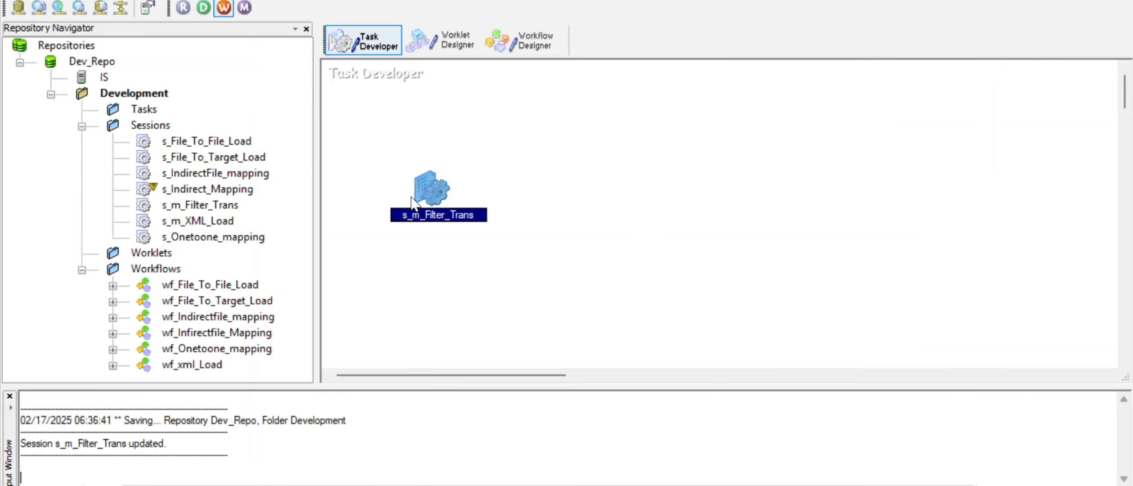
Step: Switch to the Workflow Designer and begin creating a new workflow
{"action": "left_click", "coordinate": [522, 40]}
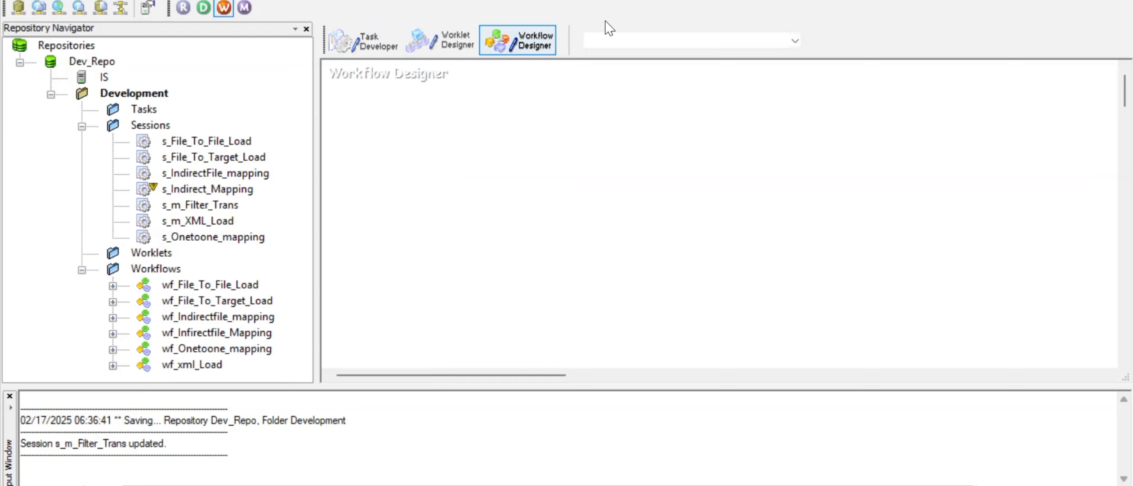
{"action": "left_click", "coordinate": [303, 0]}
{"action": "left_click", "coordinate": [322, 0]}
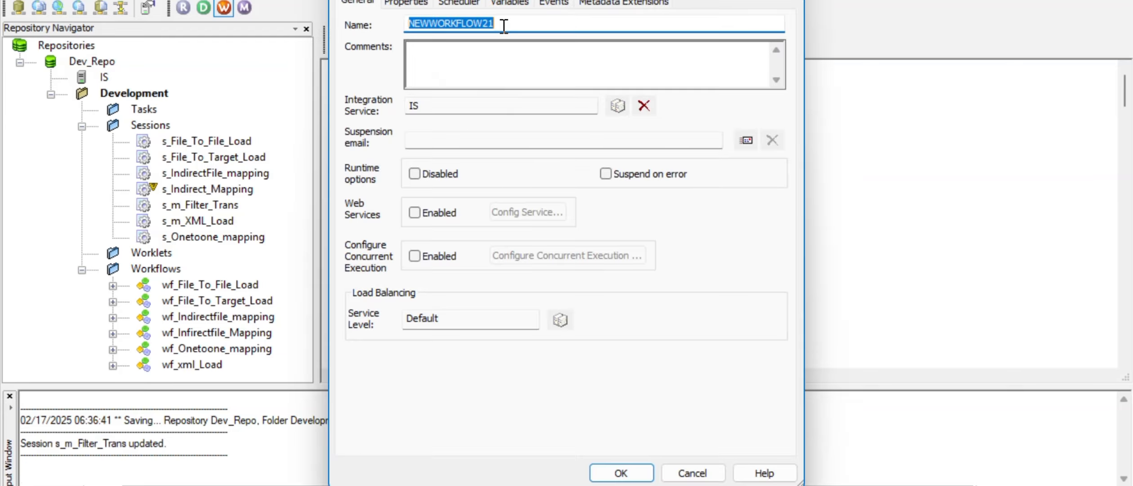
Step: Enter wf_s_m_Filter_Trans as the new workflow's name
{"action": "type", "text": "wf_s_m_"}
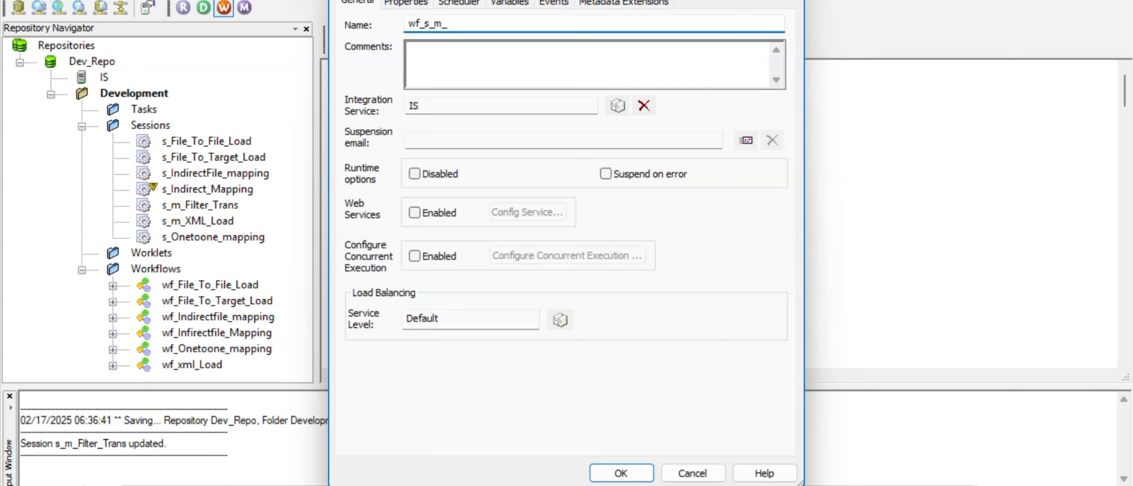
{"action": "type", "text": "Filter_Trans"}
Step: Confirm the new workflow and select wf_s_m_Filter_Trans in the Navigator
{"action": "left_click", "coordinate": [630, 476]}
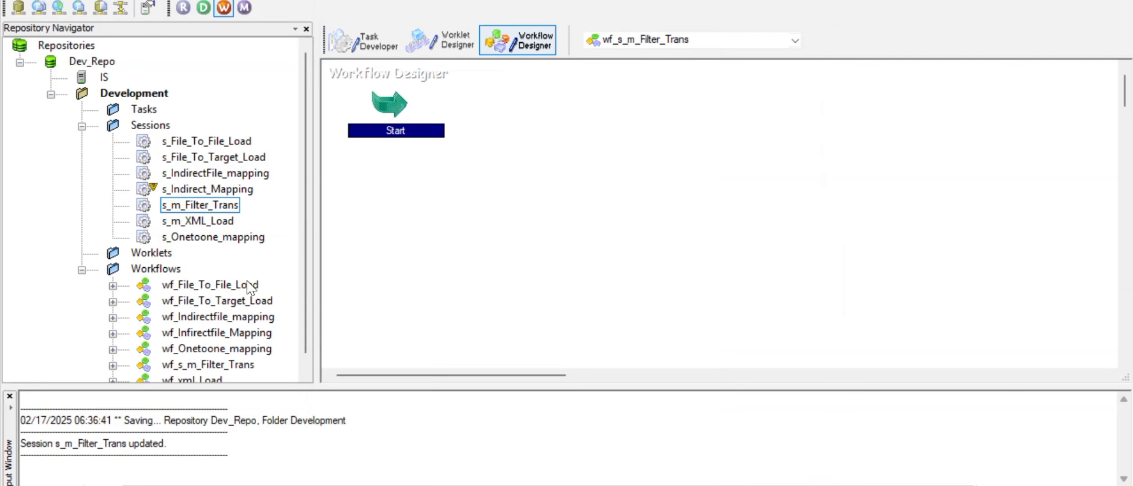
{"action": "scroll", "coordinate": [250, 287], "scroll_direction": "down", "scroll_amount": 1}
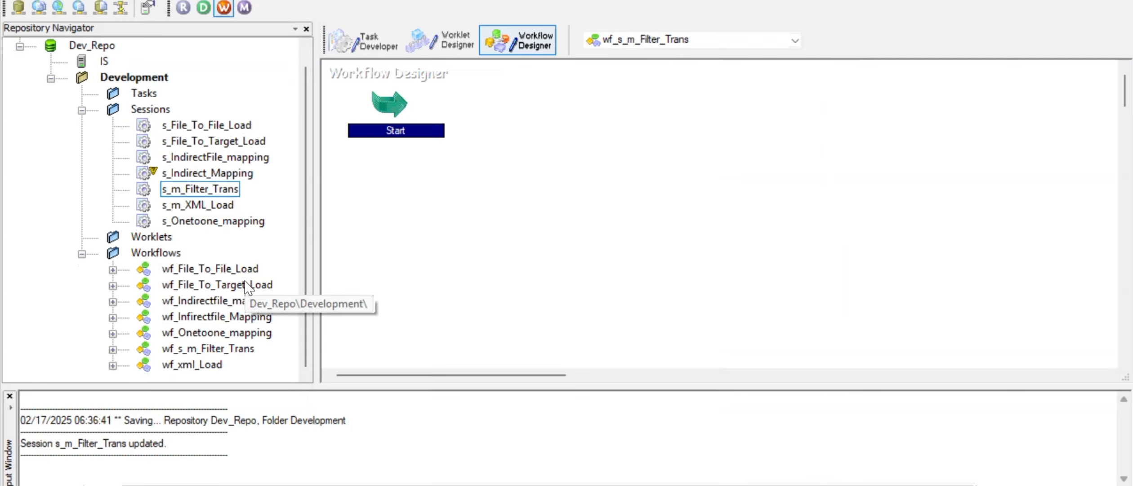
{"action": "left_click", "coordinate": [217, 349]}
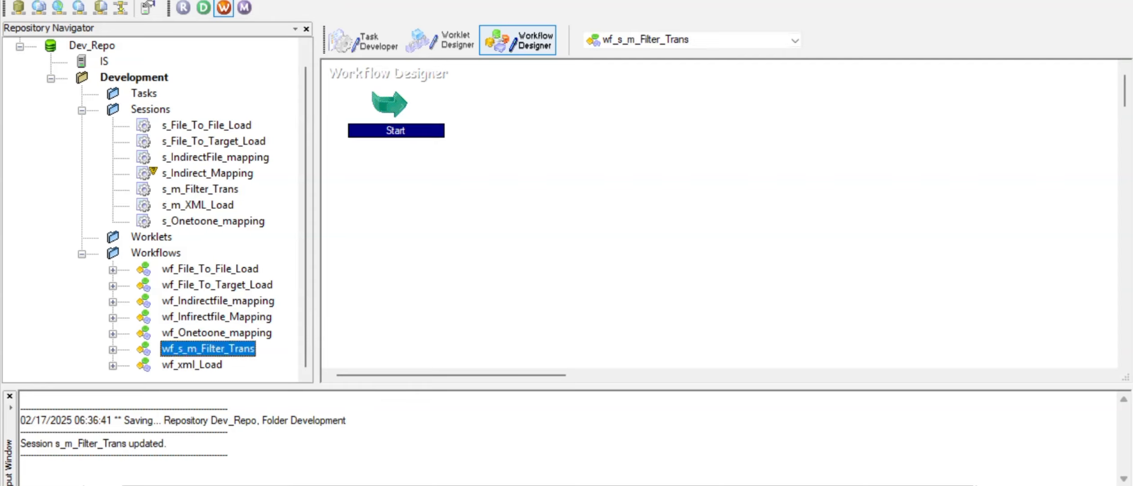
{"action": "left_click", "coordinate": [310, 1]}
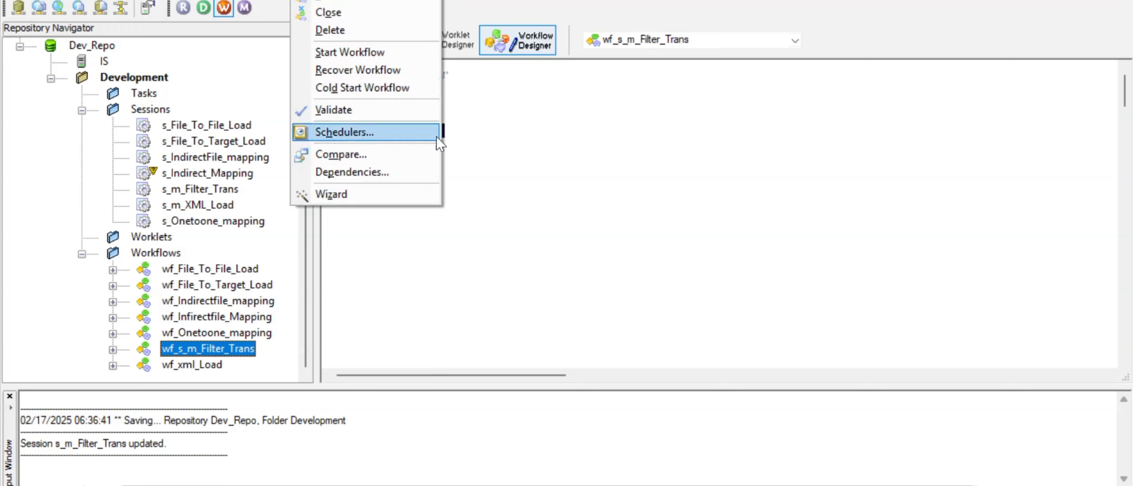
{"action": "left_click", "coordinate": [514, 153]}
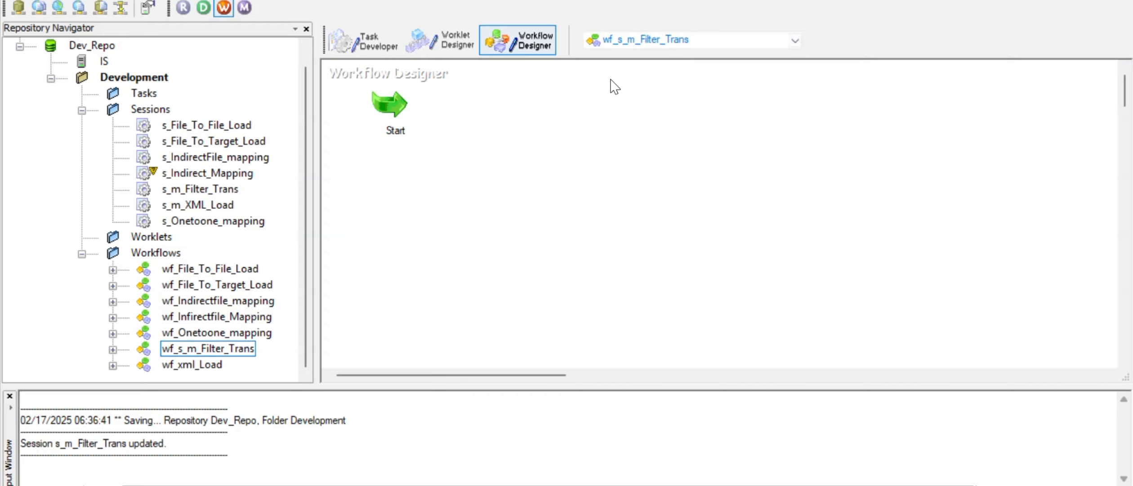
{"action": "left_click", "coordinate": [369, 45]}
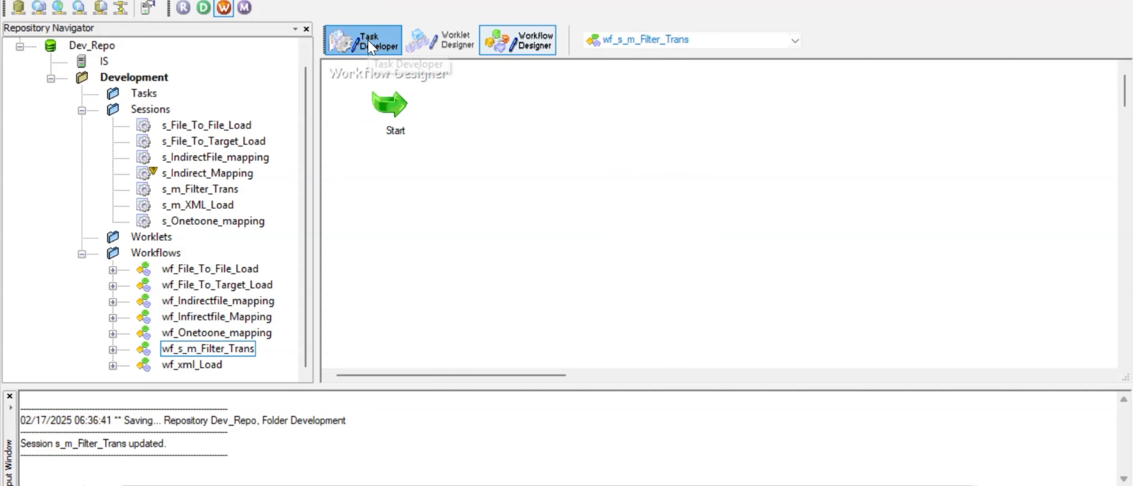
{"action": "left_click", "coordinate": [528, 36]}
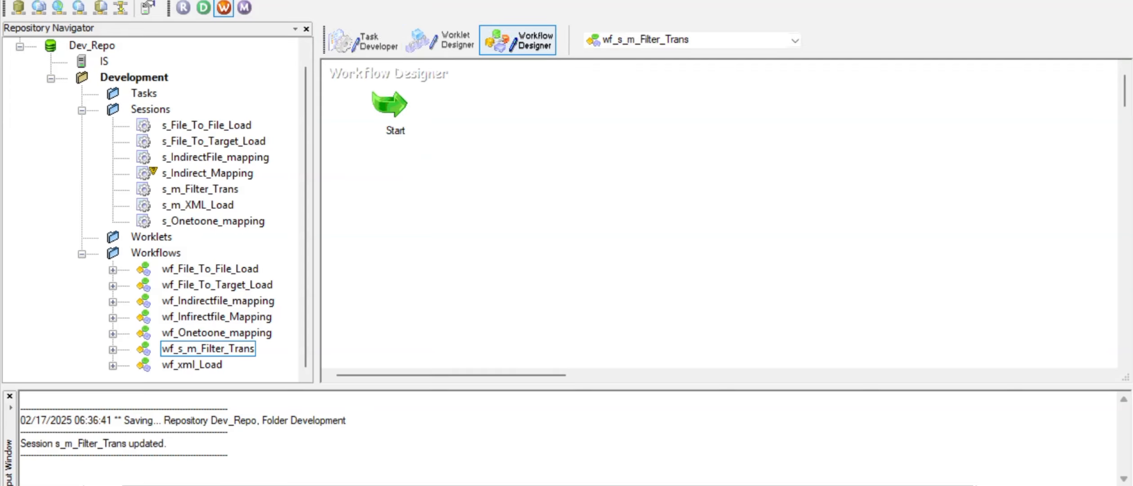
Step: Add a session for mapping m_Filter_Trans beside Start and link Start to it
{"action": "left_click", "coordinate": [500, 140]}
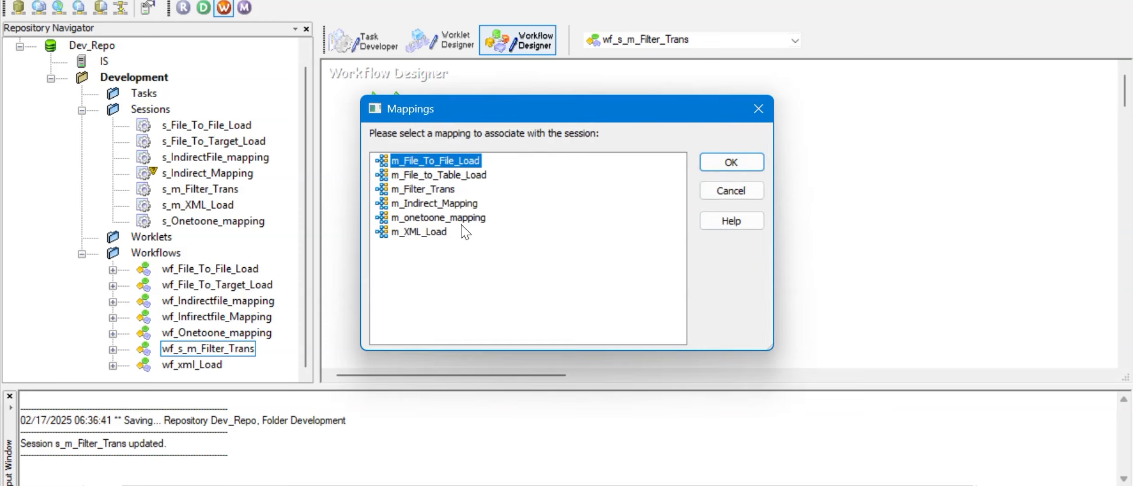
{"action": "left_click", "coordinate": [441, 189]}
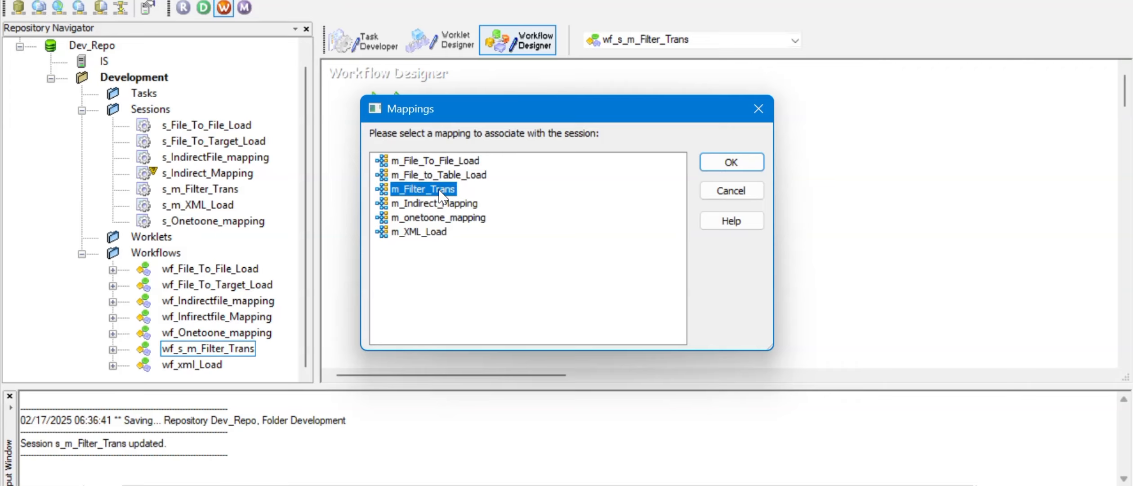
{"action": "left_click", "coordinate": [731, 163]}
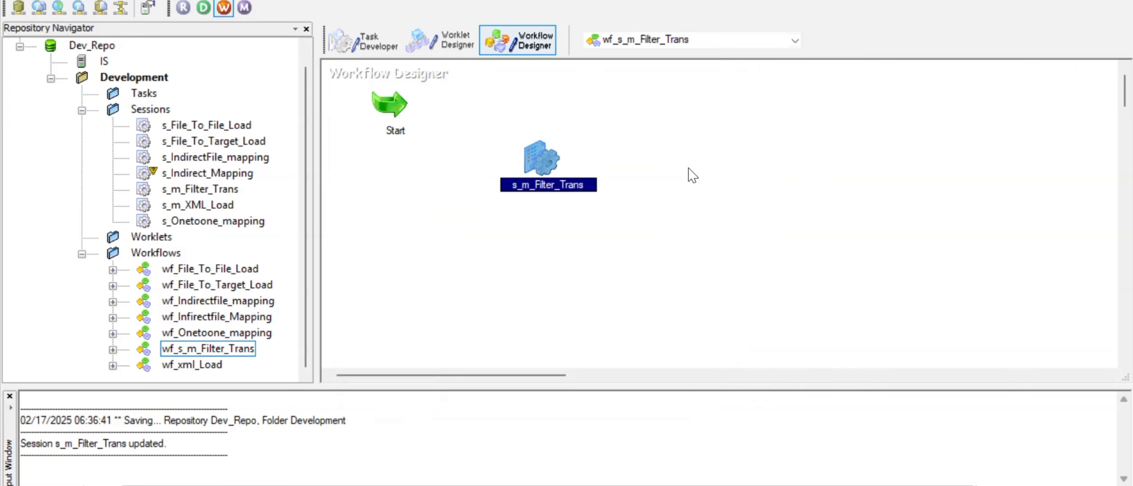
{"action": "left_click_drag", "start_coordinate": [539, 165], "coordinate": [538, 115]}
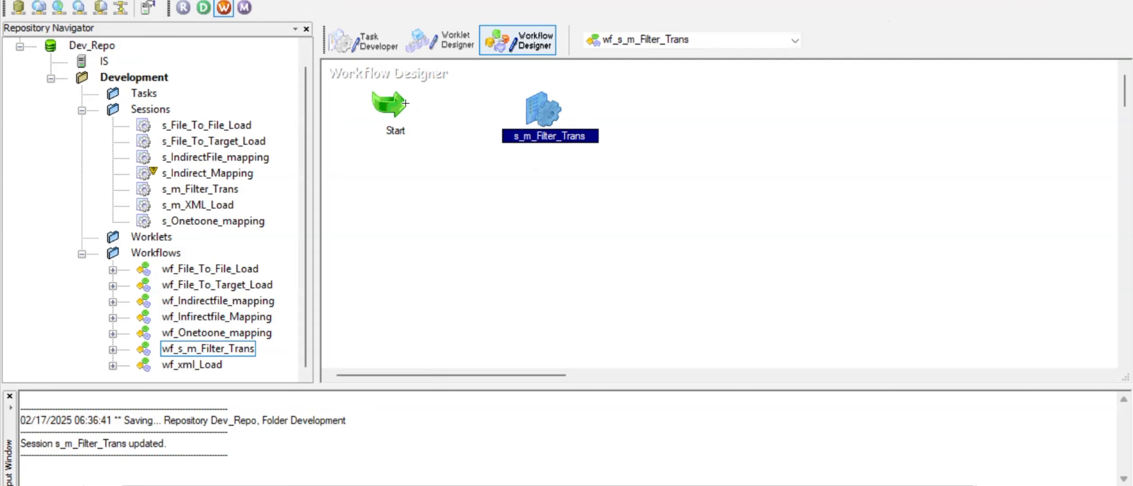
{"action": "left_click_drag", "start_coordinate": [405, 103], "coordinate": [545, 104]}
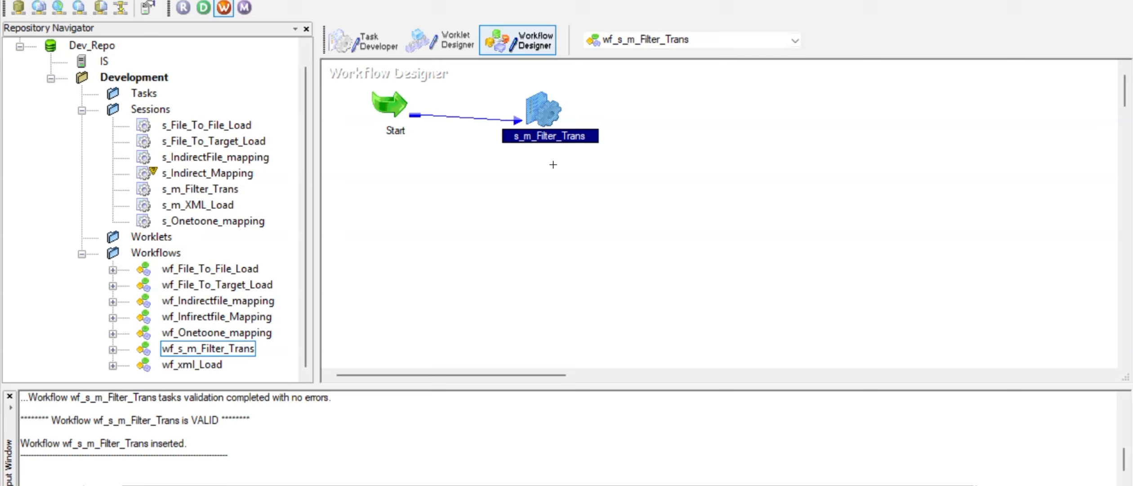
Step: Save the repository with Ctrl+S and start the wf_s_m_Filter_Trans workflow from the canvas
{"action": "left_click", "coordinate": [605, 201]}
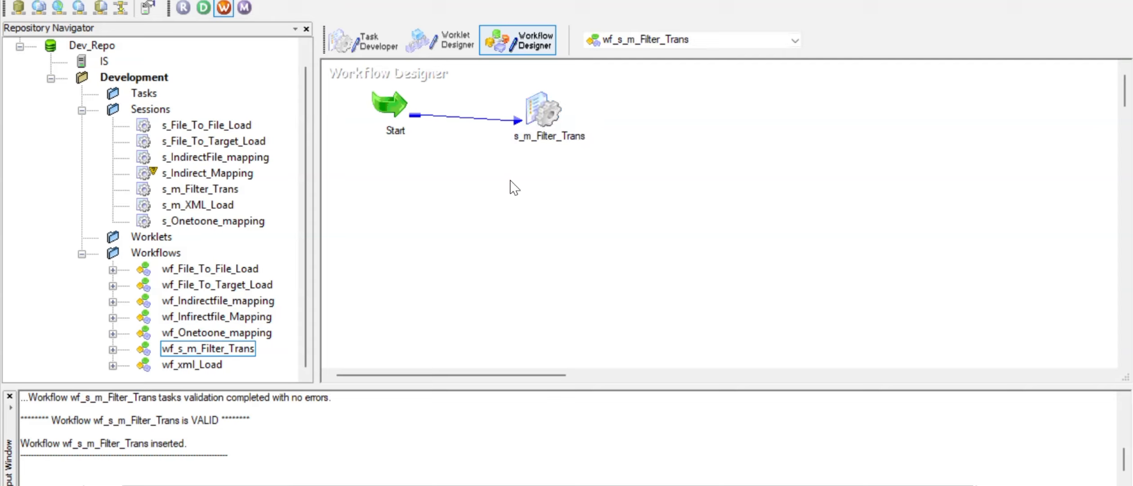
{"action": "key", "text": "ctrl+s"}
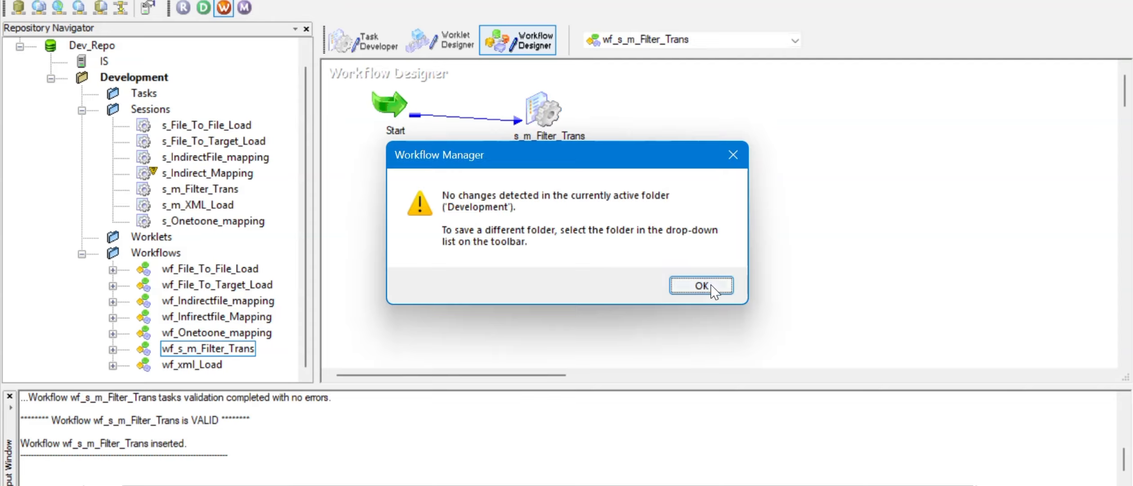
{"action": "left_click", "coordinate": [716, 286]}
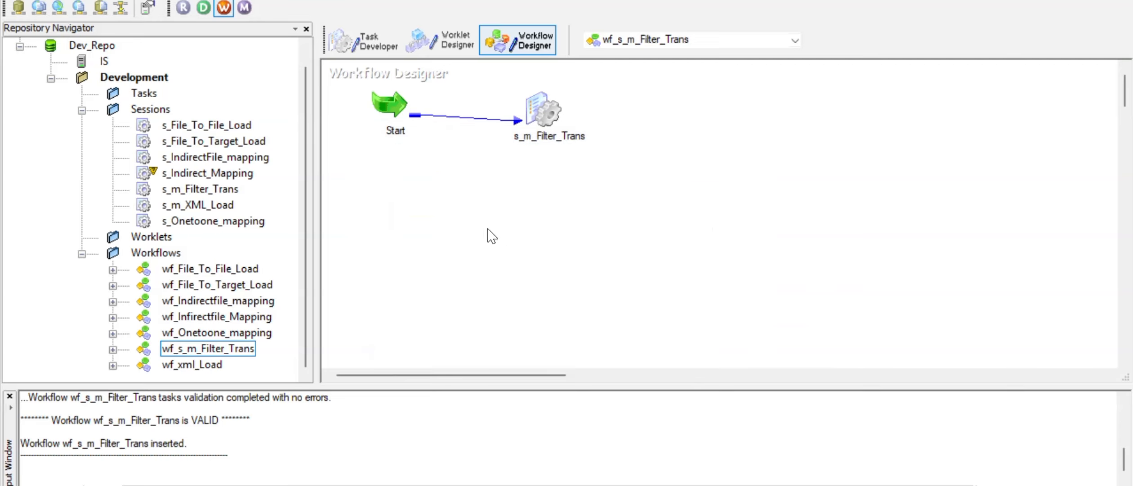
{"action": "right_click", "coordinate": [450, 190]}
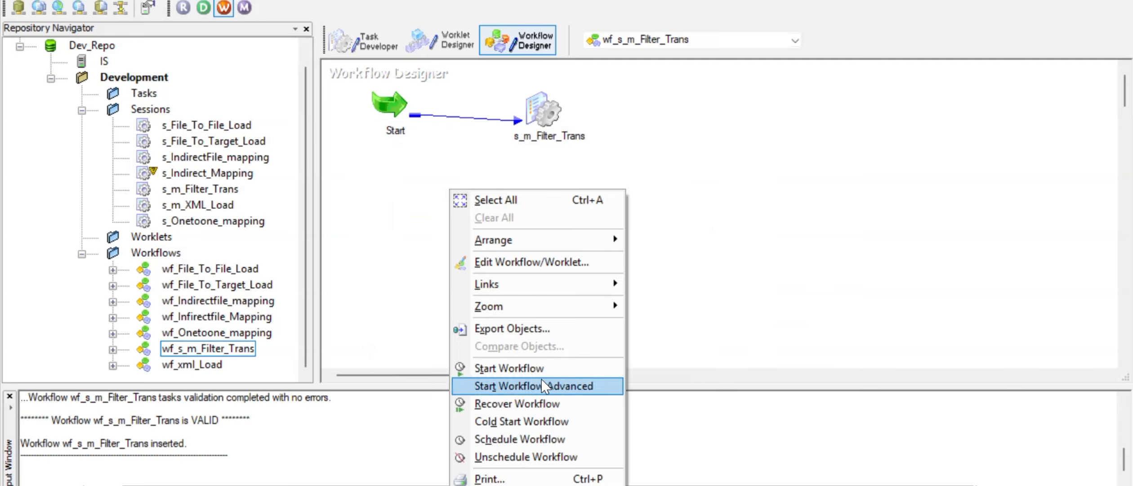
{"action": "left_click", "coordinate": [531, 373]}
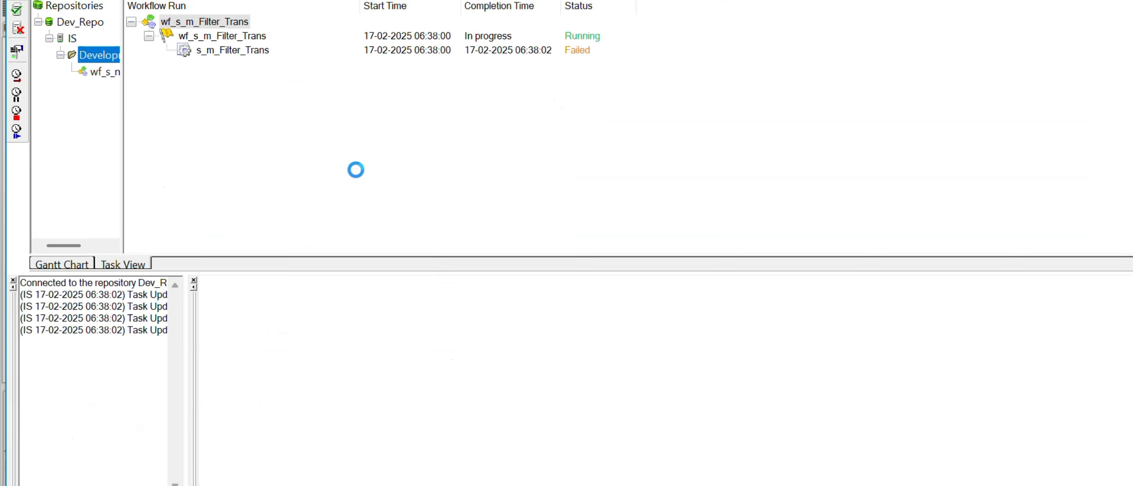
Step: View the failed s_m_Filter_Trans session's Failure Information, then go to Oracle SQL Developer
{"action": "left_click", "coordinate": [254, 52]}
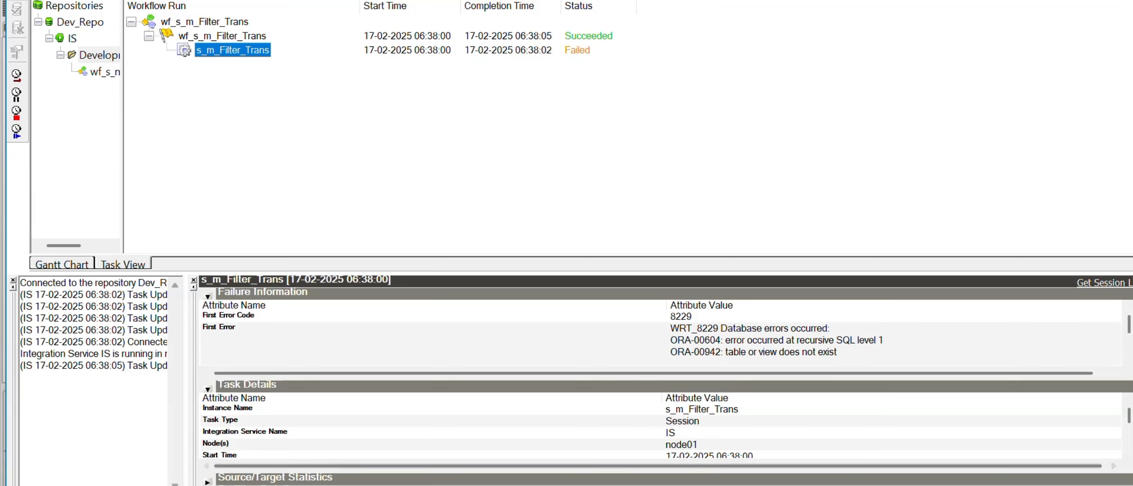
{"action": "left_click", "coordinate": [603, 485]}
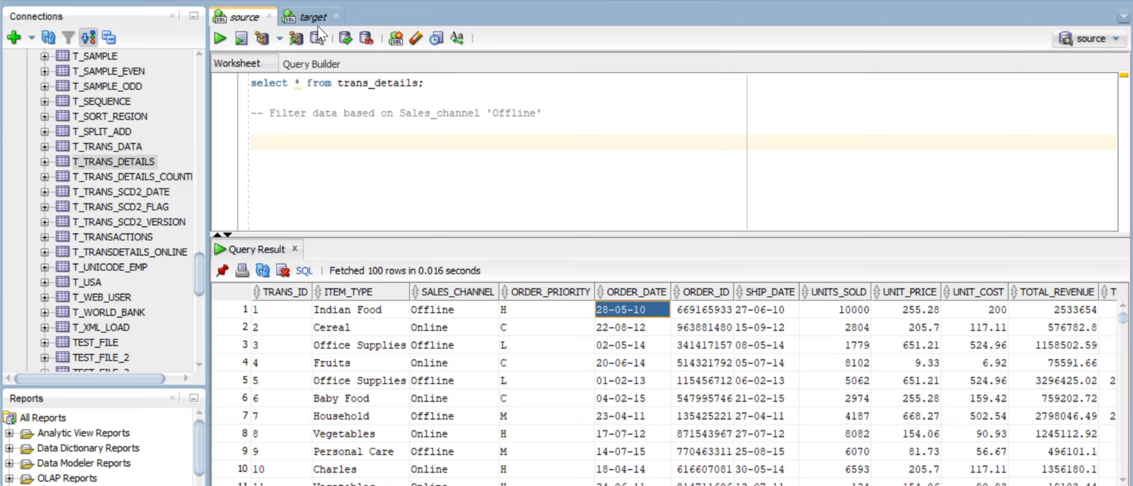
Step: Re-run 'select * from t_trans_details;' in the target worksheet to confirm it has no rows
{"action": "left_click", "coordinate": [315, 19]}
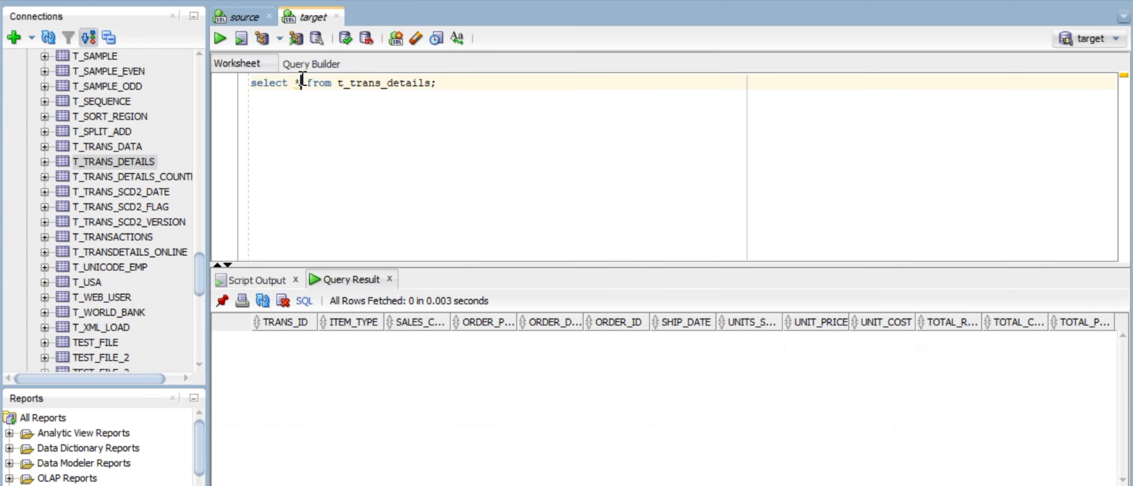
{"action": "left_click", "coordinate": [220, 38]}
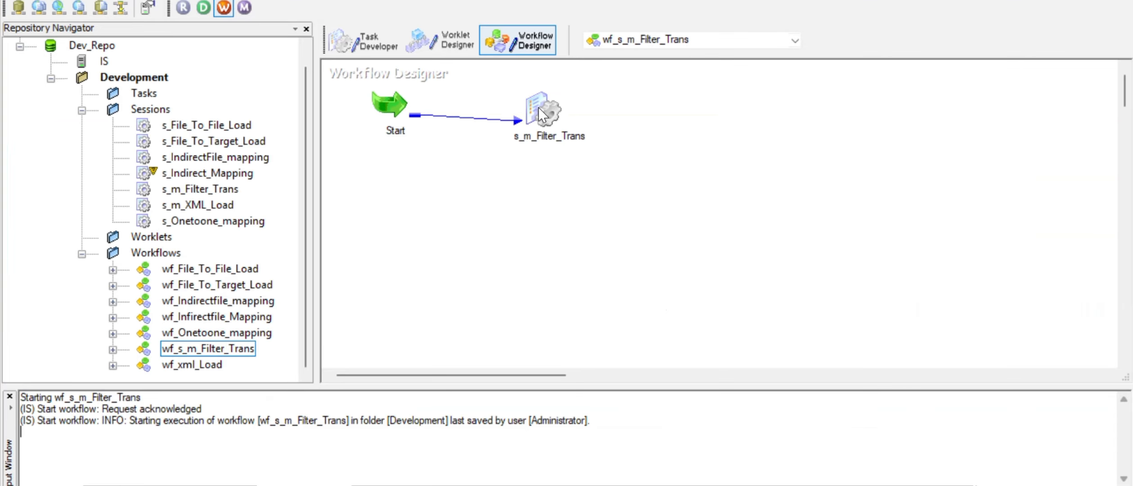
Step: Set the T_TRANS_DETAILS target load type to Normal in session s_m_Filter_Trans
{"action": "double_click", "coordinate": [542, 110]}
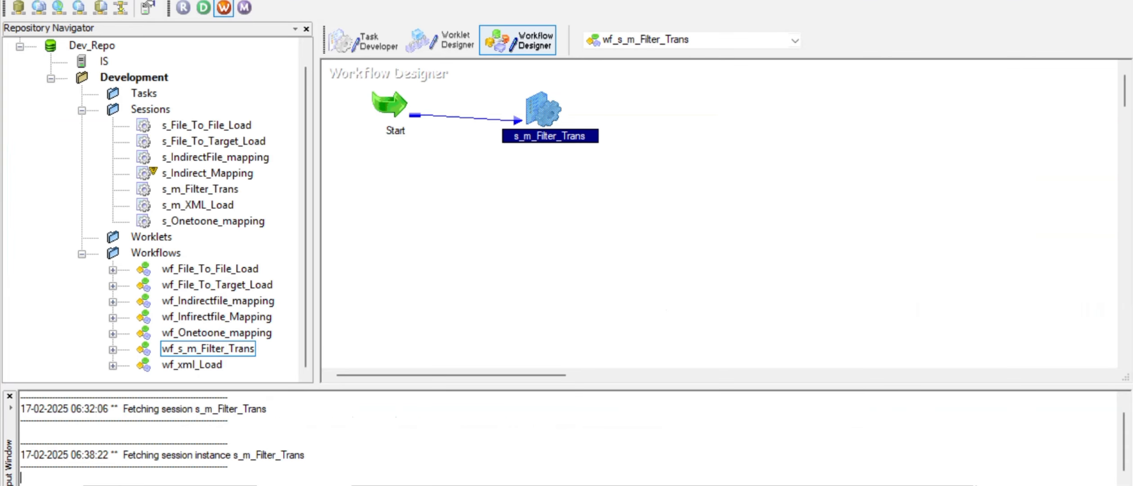
{"action": "left_click", "coordinate": [487, 3]}
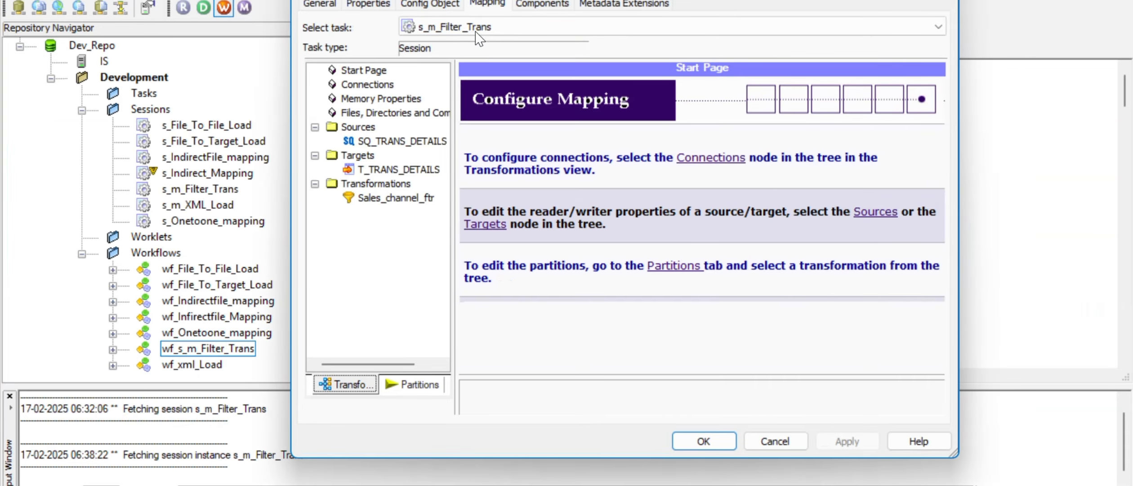
{"action": "left_click", "coordinate": [395, 169]}
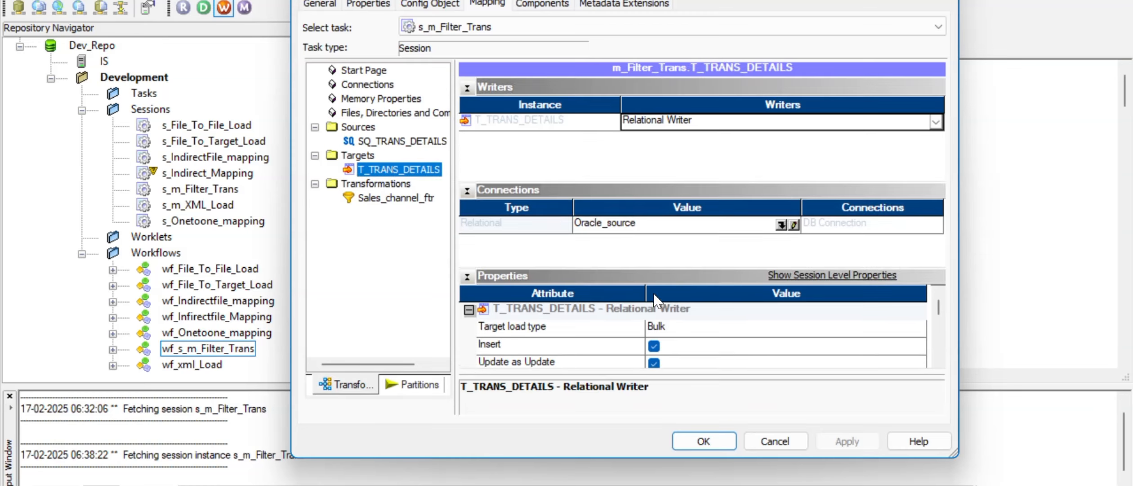
{"action": "left_click", "coordinate": [681, 329]}
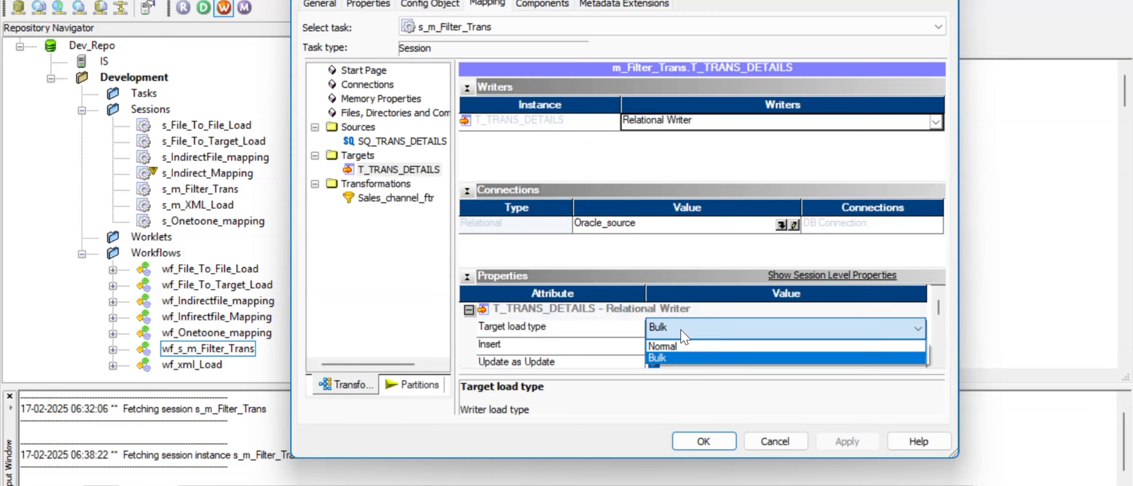
{"action": "left_click", "coordinate": [665, 346]}
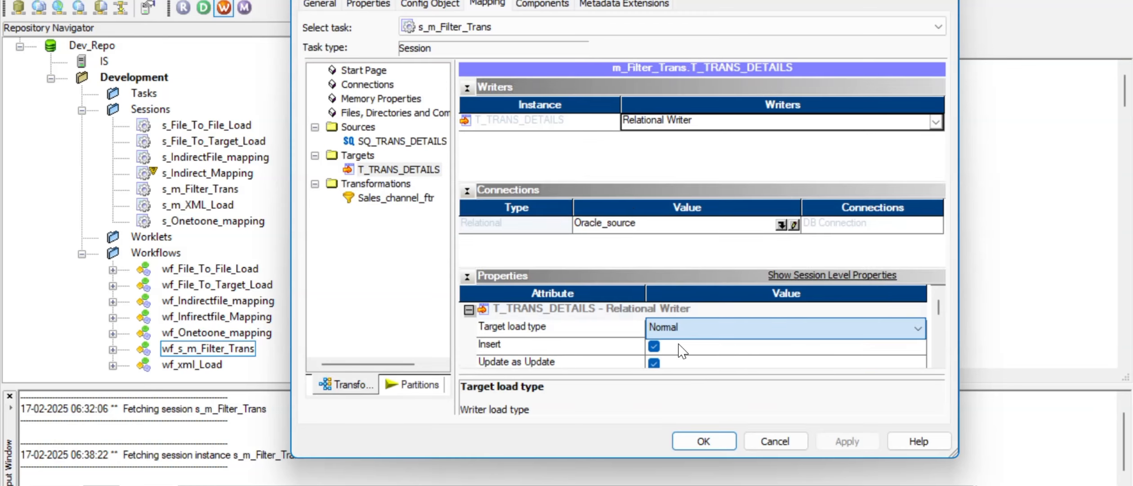
{"action": "left_click", "coordinate": [622, 322]}
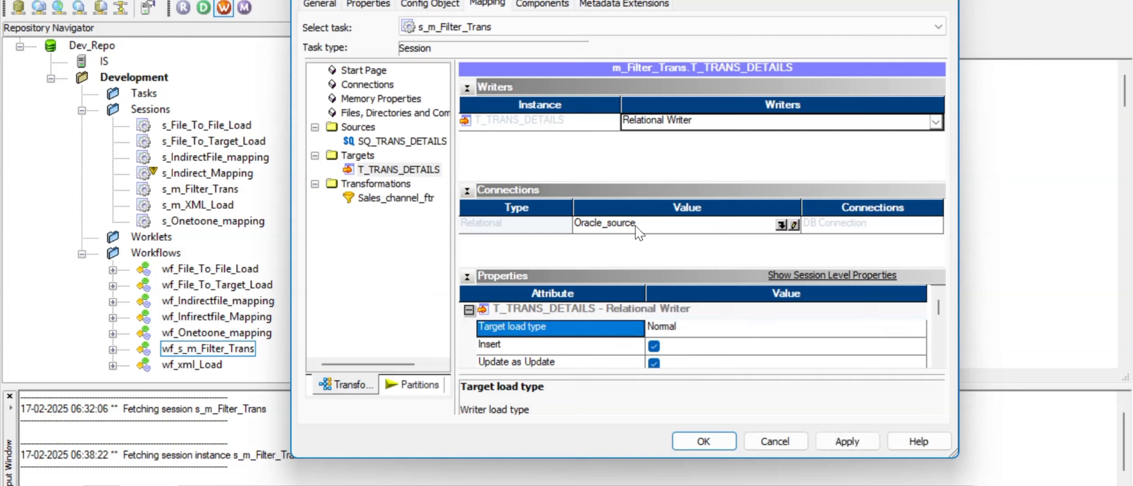
Step: Assign the Oracle_target connection to the target, then apply and save the session
{"action": "left_click", "coordinate": [781, 224]}
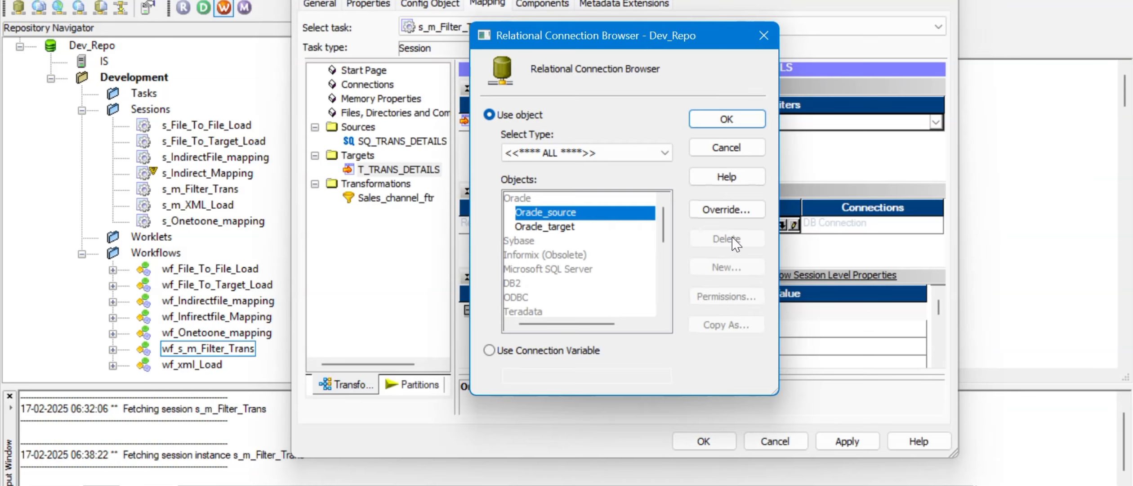
{"action": "left_click", "coordinate": [560, 227]}
{"action": "left_click", "coordinate": [731, 120]}
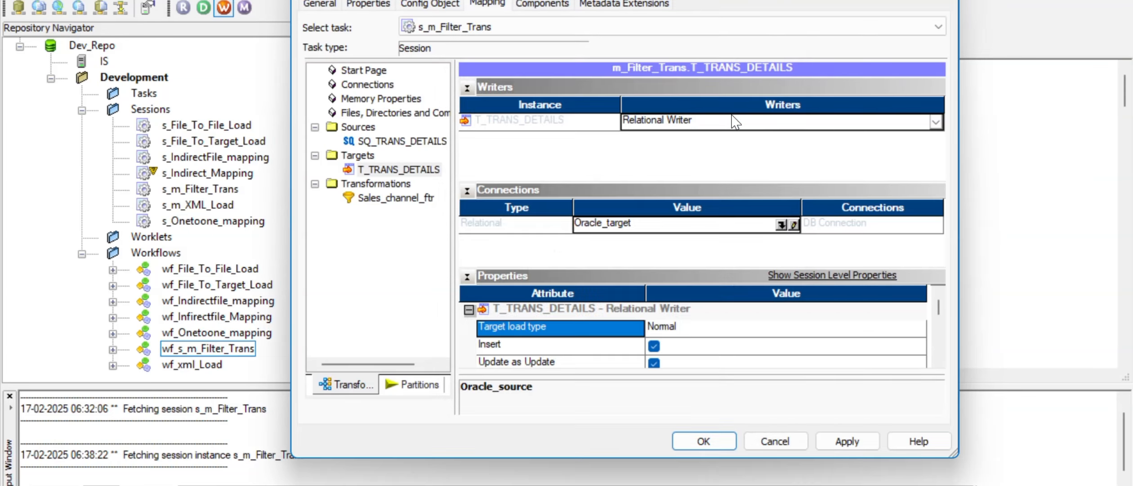
{"action": "scroll", "coordinate": [722, 349], "scroll_direction": "down", "scroll_amount": 3}
{"action": "scroll", "coordinate": [688, 342], "scroll_direction": "down", "scroll_amount": 3}
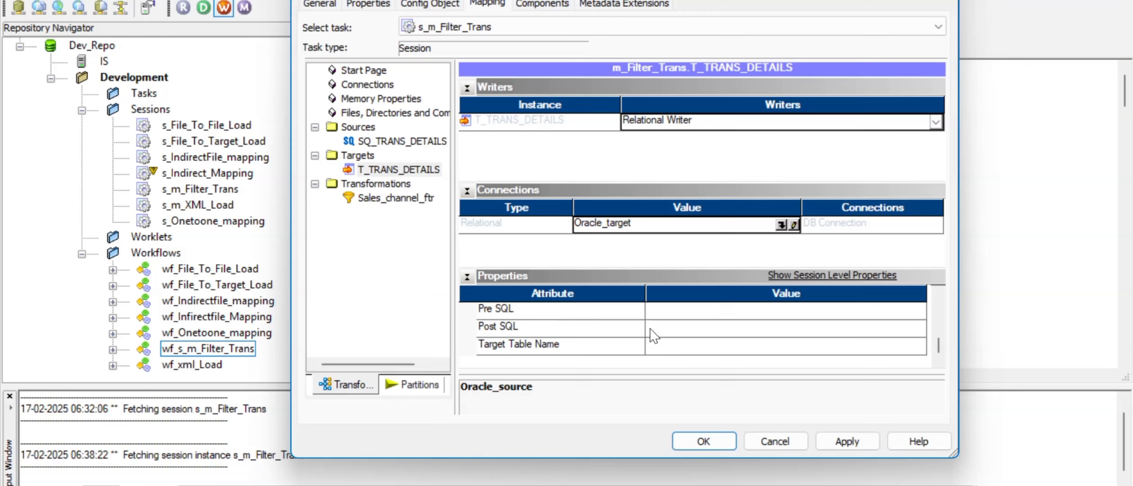
{"action": "left_click", "coordinate": [364, 142]}
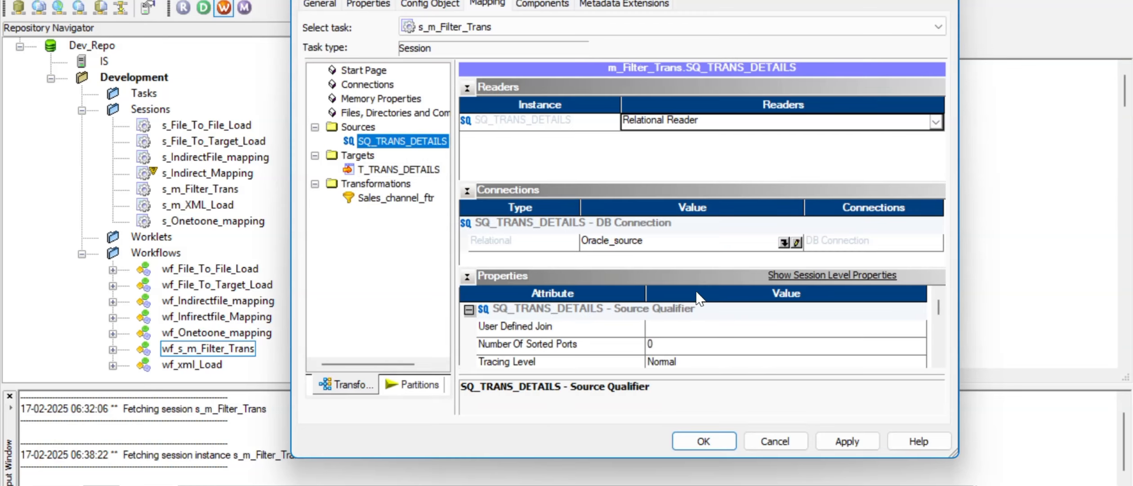
{"action": "left_click", "coordinate": [842, 448]}
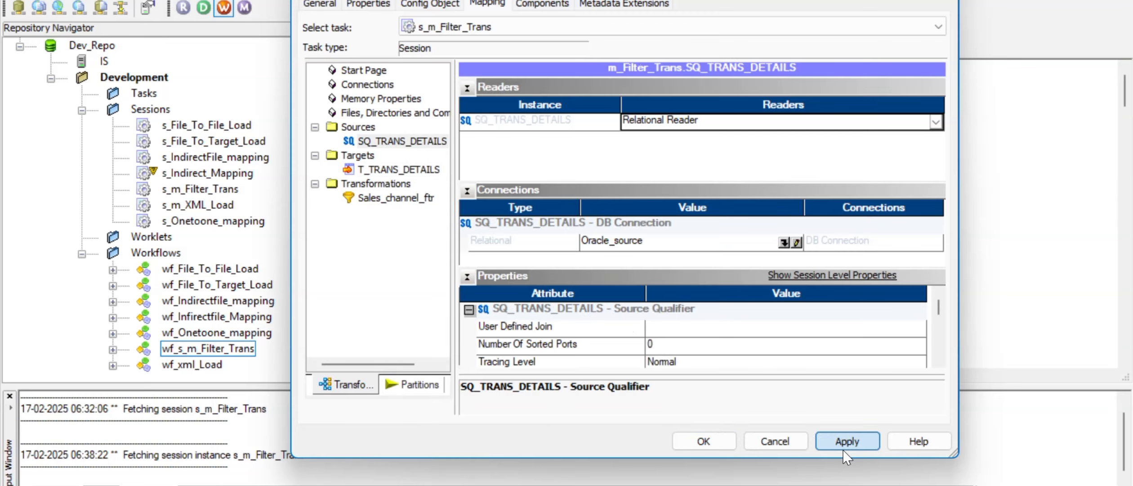
{"action": "left_click", "coordinate": [705, 441]}
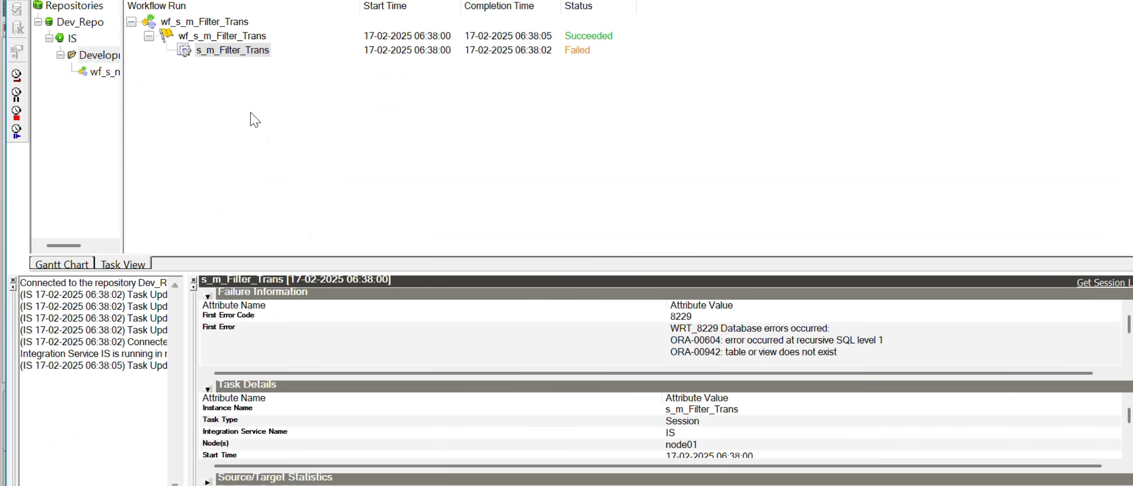
Step: Restart the whole wf_s_m_Filter_Trans workflow run
{"action": "left_click", "coordinate": [210, 51]}
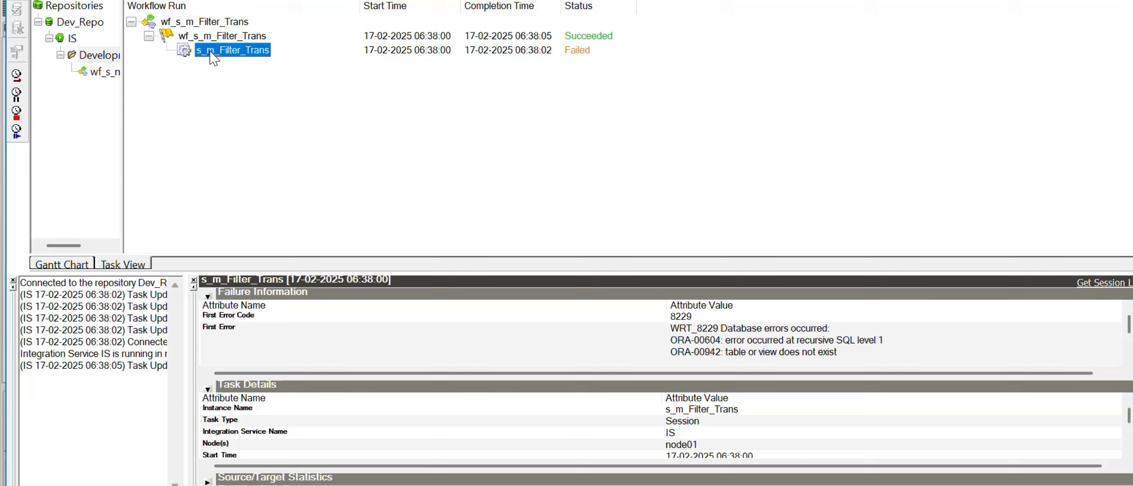
{"action": "right_click", "coordinate": [209, 51]}
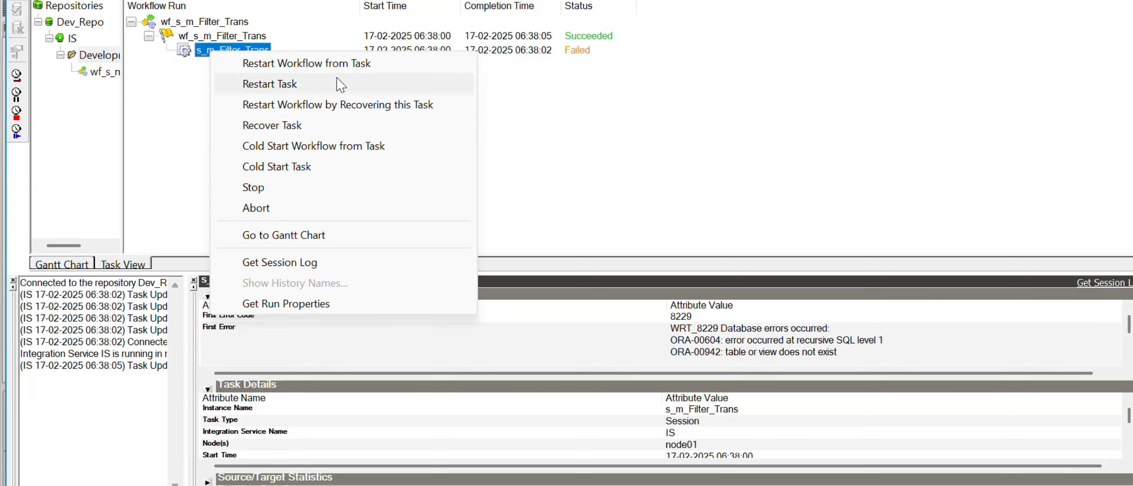
{"action": "left_click", "coordinate": [206, 23]}
{"action": "right_click", "coordinate": [206, 23]}
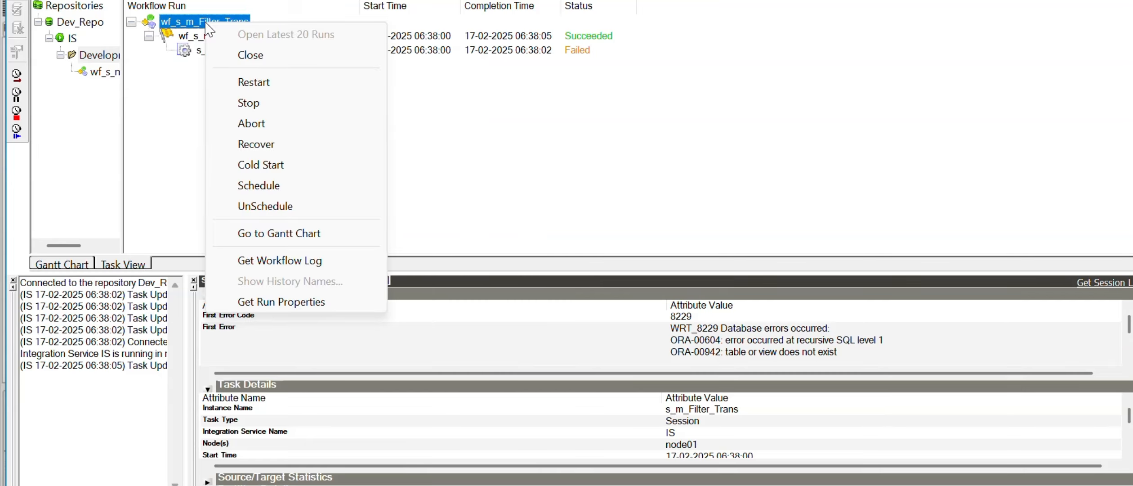
{"action": "left_click", "coordinate": [283, 86]}
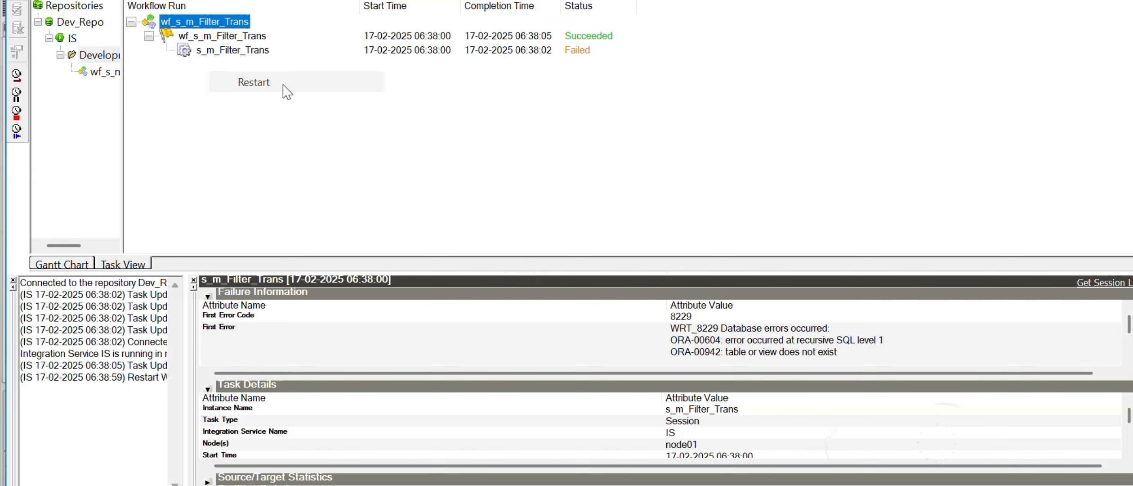
Step: Review the rerun's statistics: 101 source rows read, 50 loaded into T_TRANS_DETAILS
{"action": "left_click", "coordinate": [238, 53]}
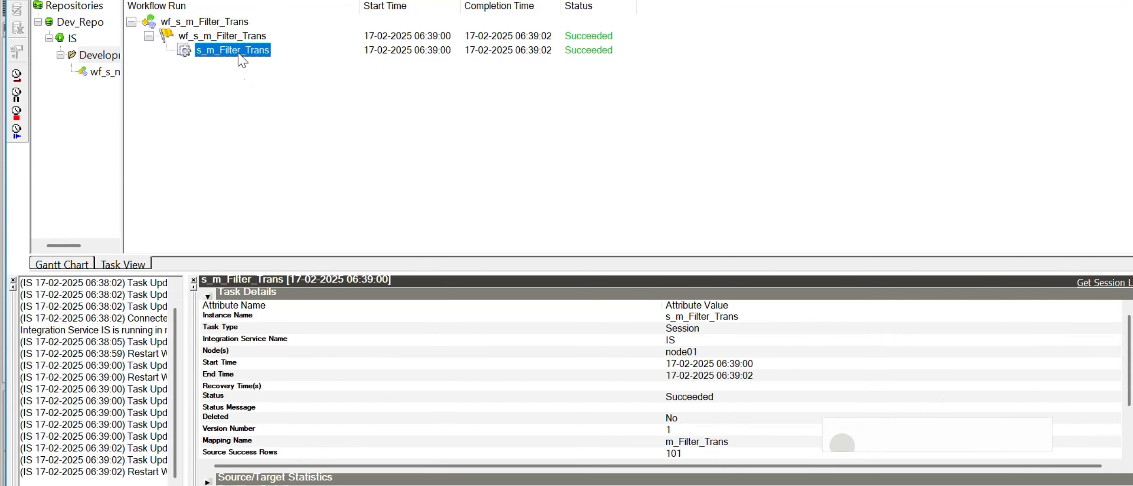
{"action": "left_click", "coordinate": [208, 294]}
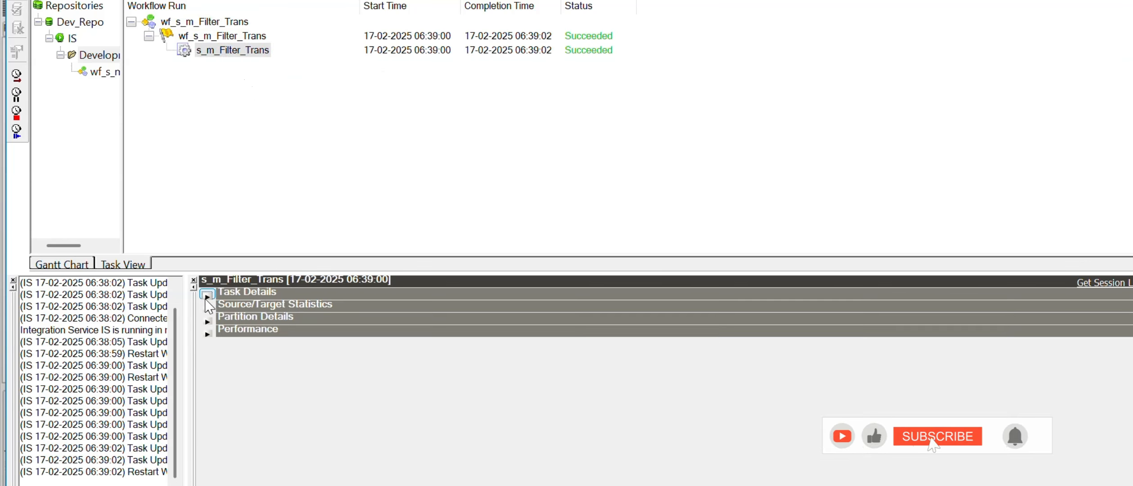
{"action": "left_click", "coordinate": [207, 307]}
{"action": "left_click", "coordinate": [296, 343]}
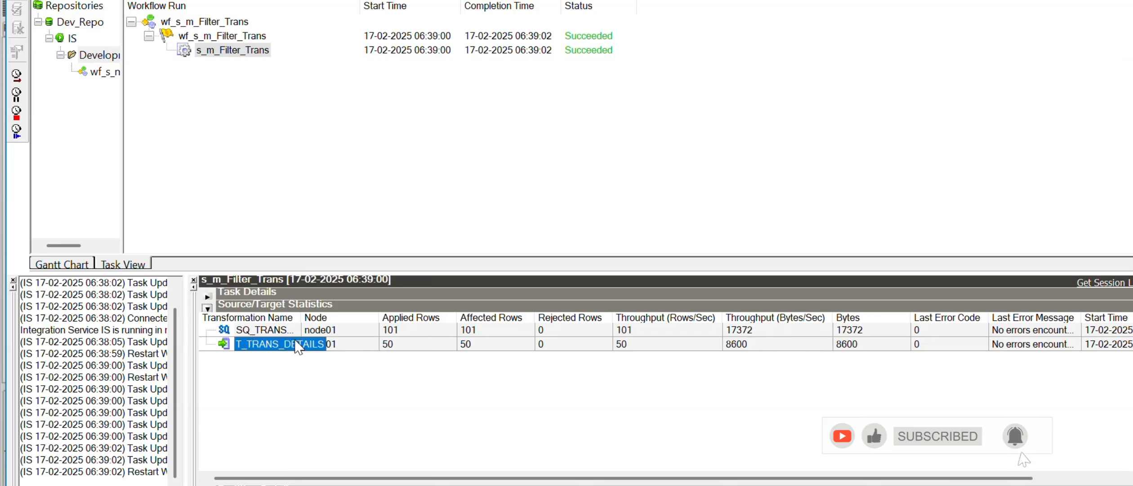
{"action": "left_click", "coordinate": [409, 333]}
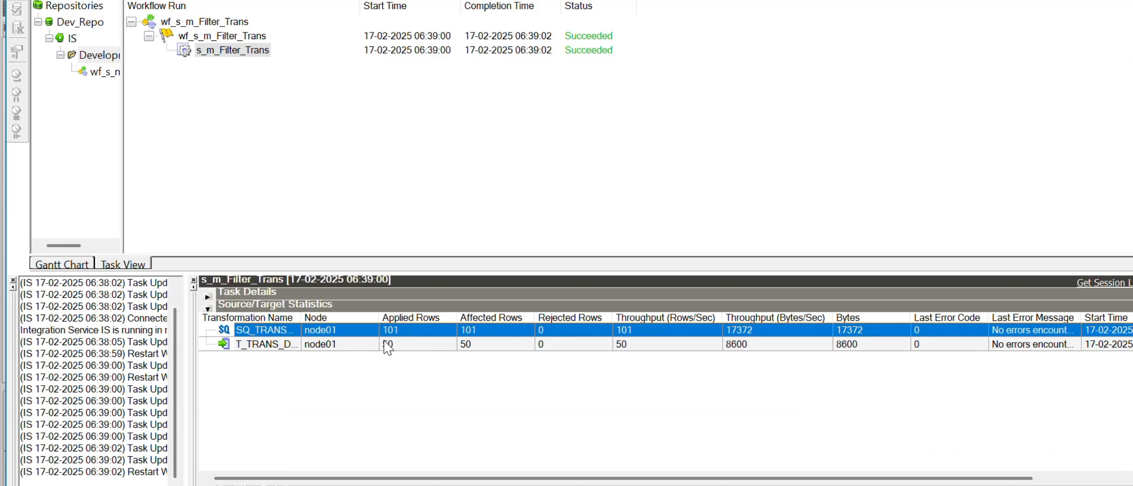
{"action": "left_click", "coordinate": [399, 345]}
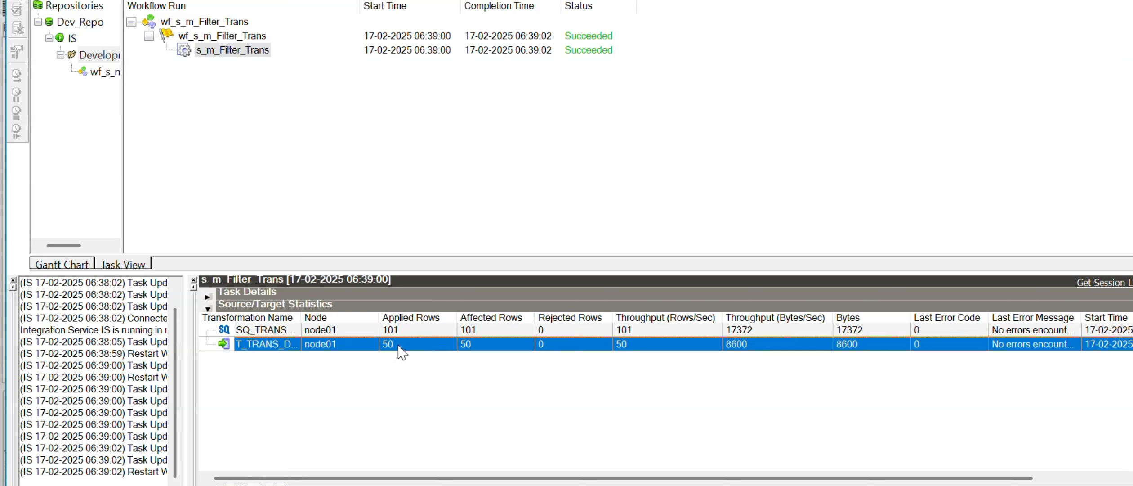
{"action": "key", "text": "alt+Tab"}
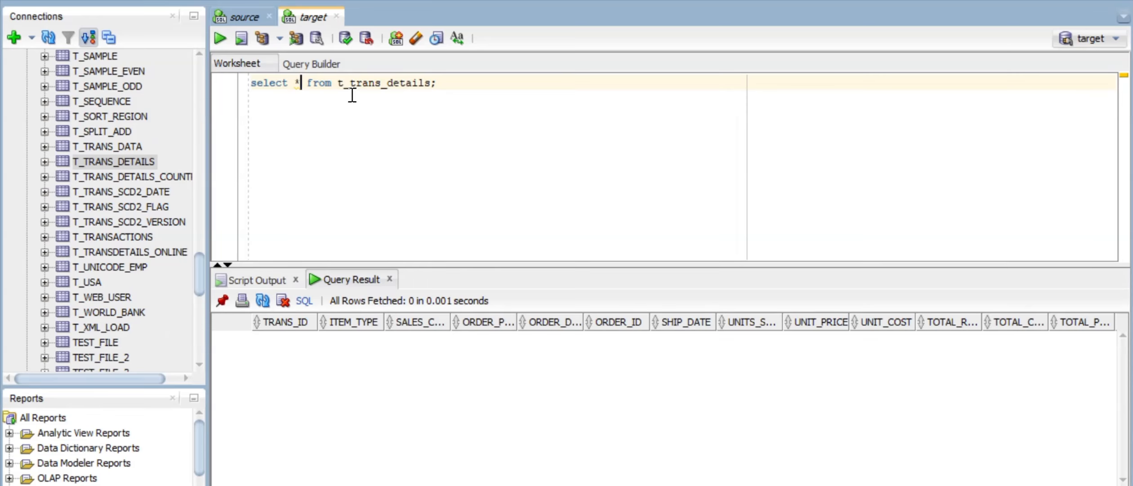
Step: Run the t_trans_details target query and count its result rows, confirming 50
{"action": "left_click", "coordinate": [219, 38]}
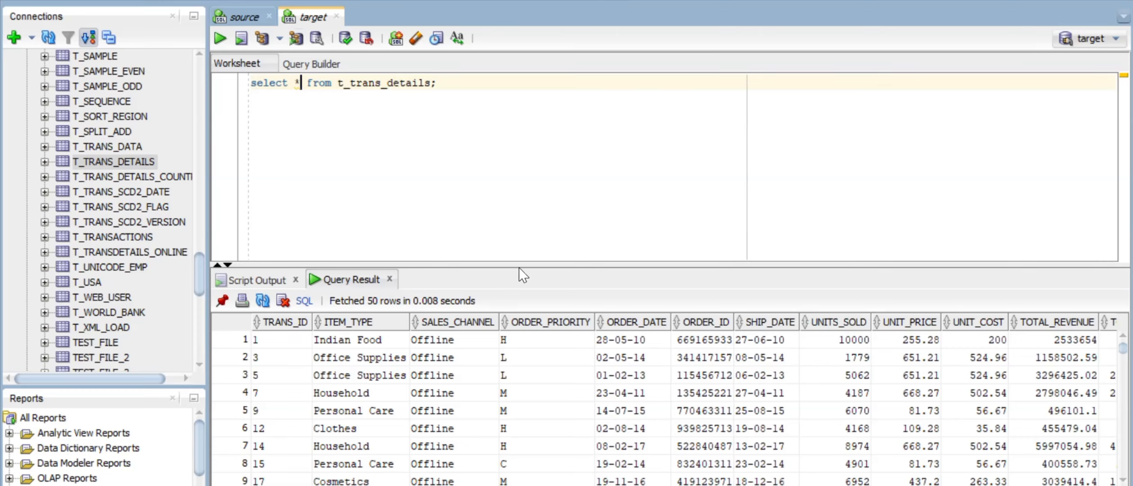
{"action": "left_click_drag", "start_coordinate": [520, 268], "coordinate": [523, 148]}
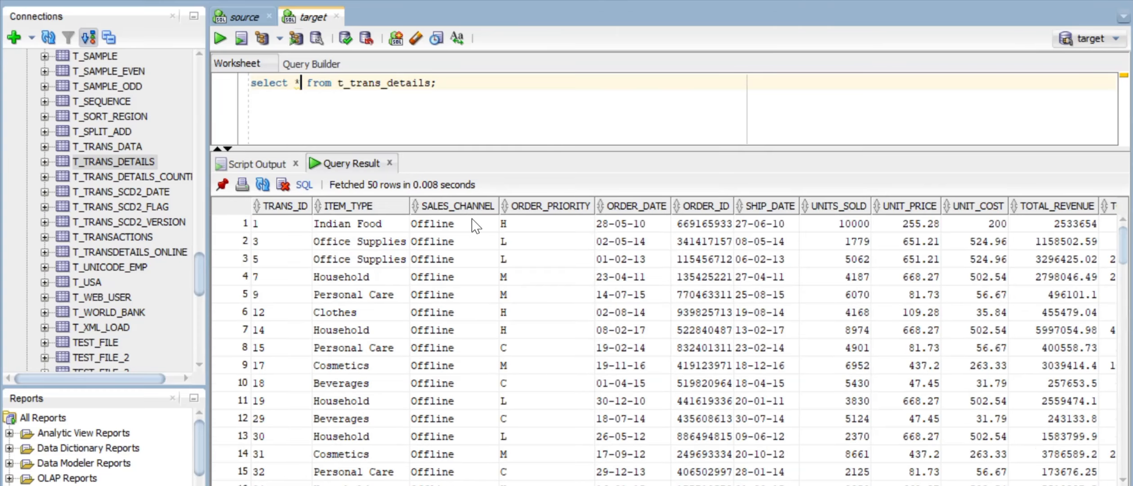
{"action": "left_click_drag", "start_coordinate": [450, 225], "coordinate": [446, 407]}
{"action": "right_click", "coordinate": [526, 297]}
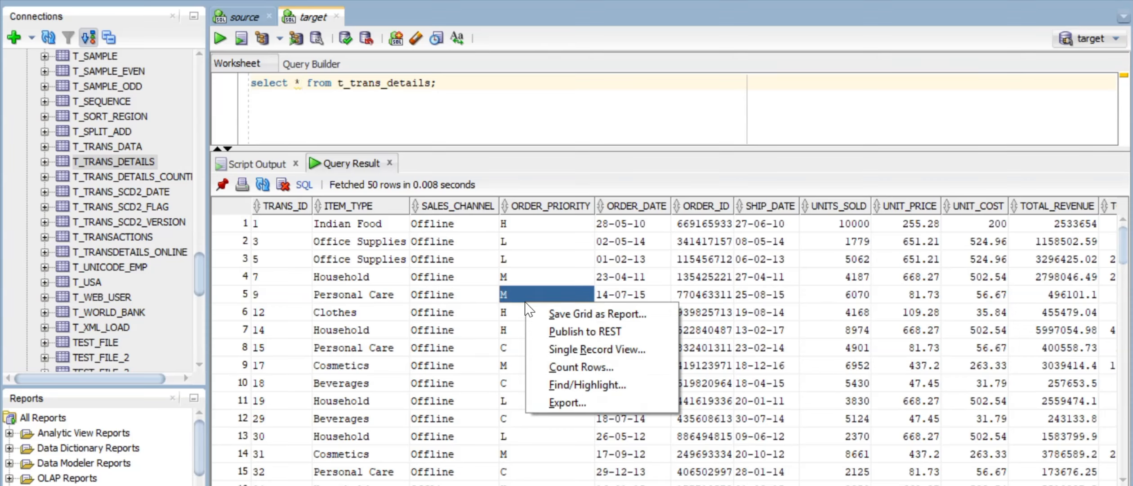
{"action": "left_click", "coordinate": [576, 373]}
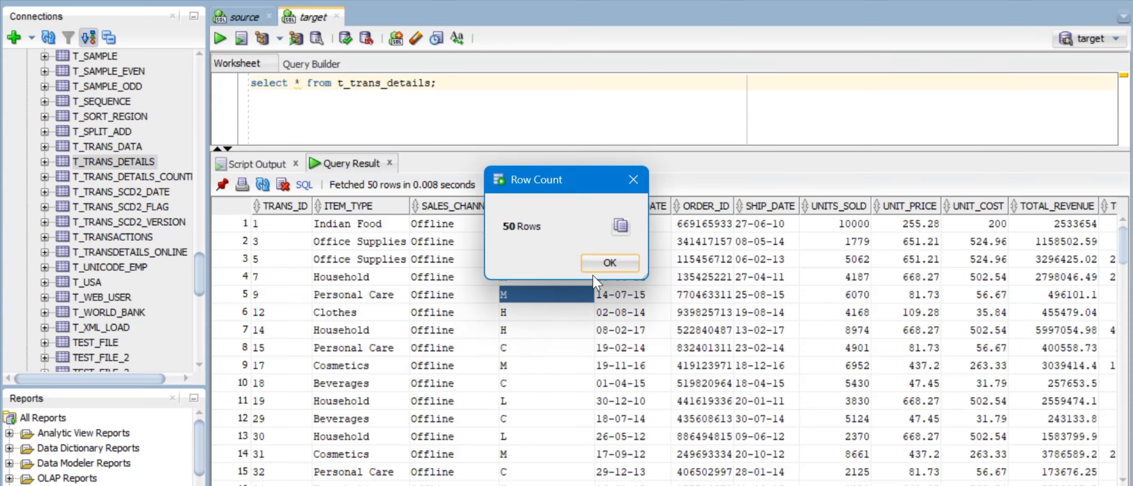
{"action": "left_click", "coordinate": [605, 267]}
{"action": "left_click", "coordinate": [623, 139]}
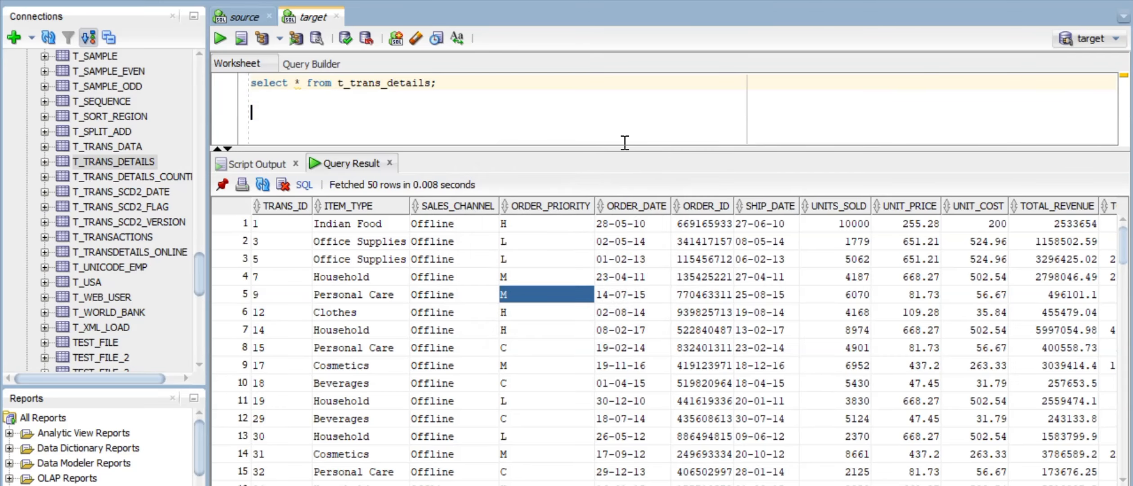
{"action": "left_click_drag", "start_coordinate": [615, 145], "coordinate": [615, 234]}
{"action": "key", "text": "alt+Tab"}
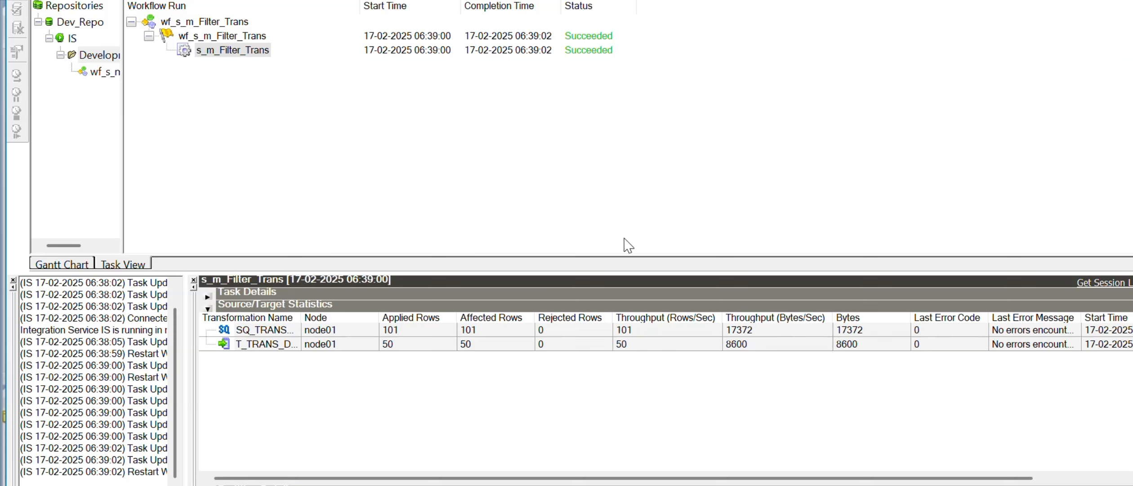
Step: Check the T_TRANS_DETAILS statistics row, widen the navigator and maximize Workflow Monitor
{"action": "left_click", "coordinate": [409, 346]}
{"action": "key", "text": "alt+Tab"}
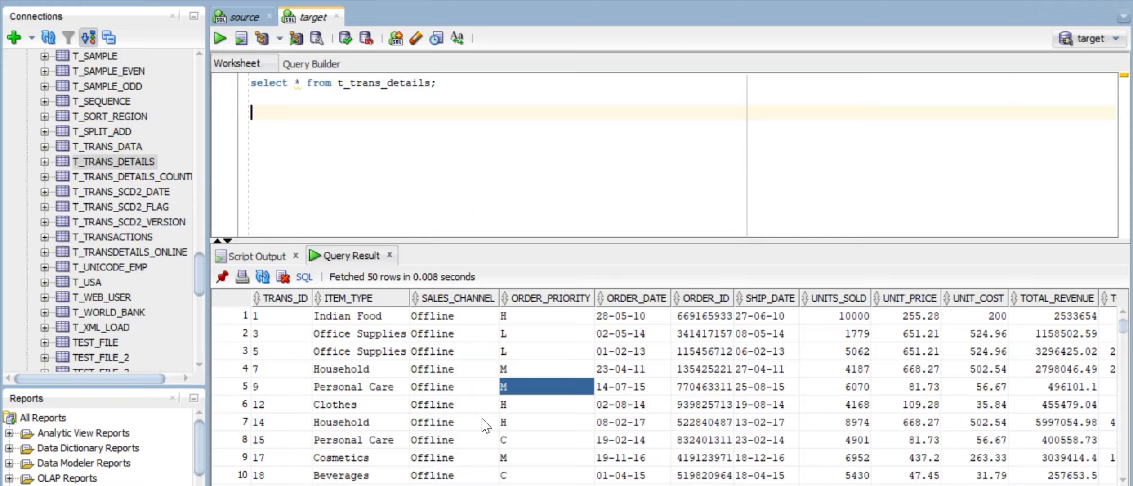
{"action": "key", "text": "alt+Tab"}
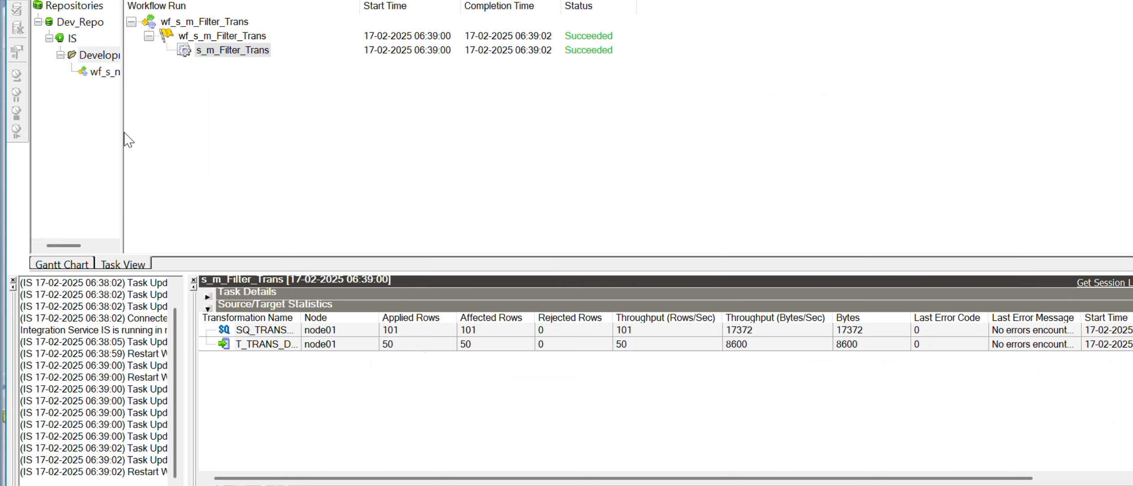
{"action": "left_click_drag", "start_coordinate": [124, 131], "coordinate": [182, 132]}
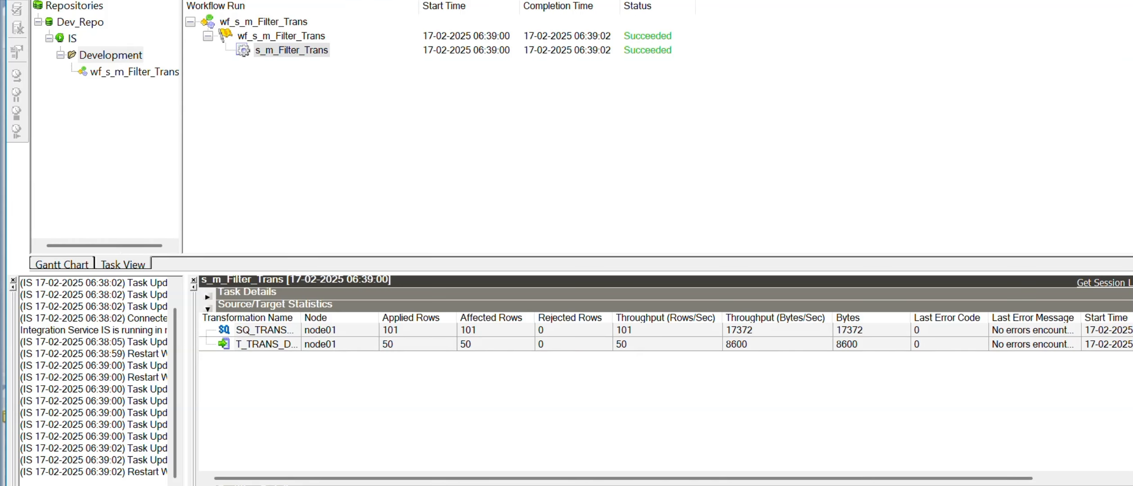
{"action": "left_click", "coordinate": [1129, 1]}
{"action": "mouse_move", "coordinate": [593, 484]}
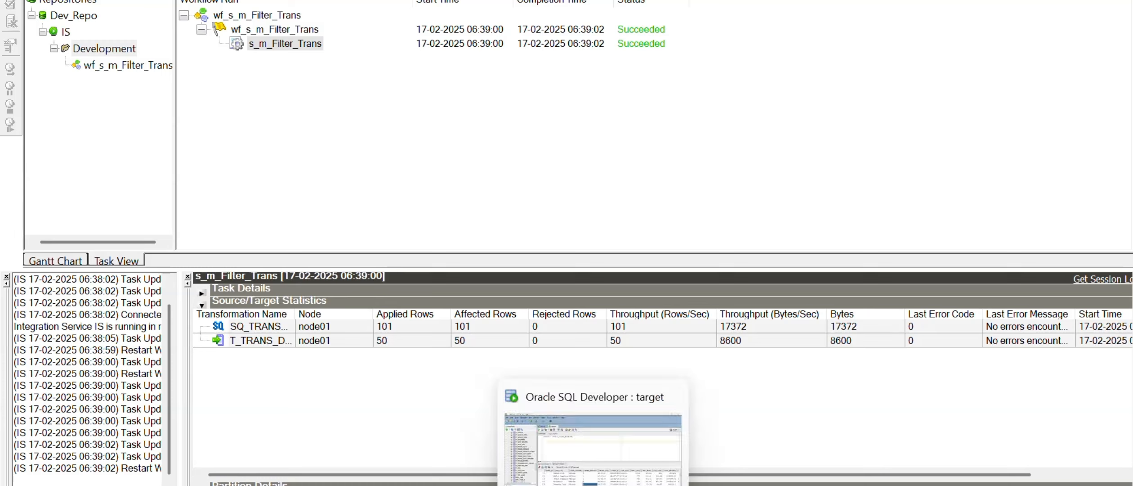
{"action": "left_click", "coordinate": [593, 446]}
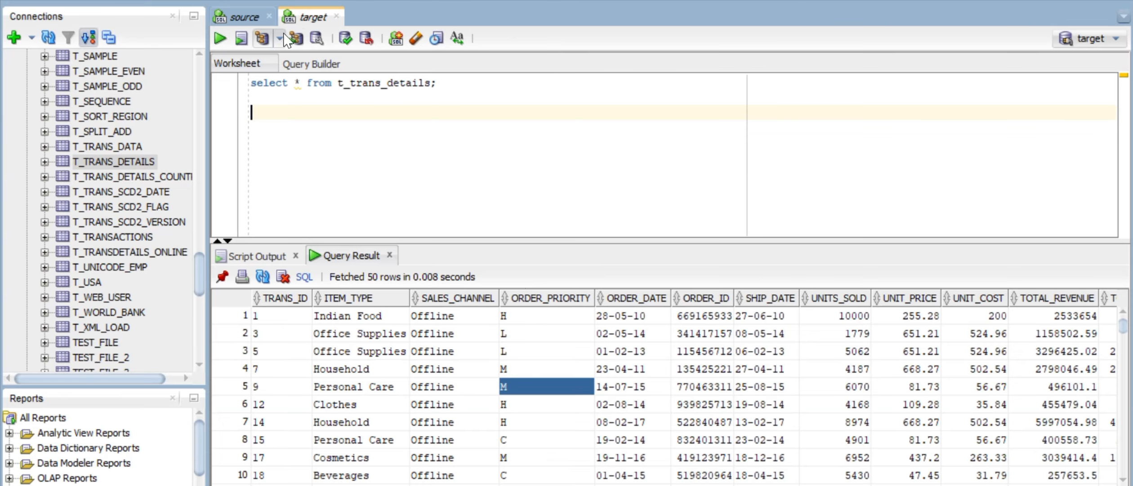
Step: Open the source worksheet and inspect the ORDER_PRIORITY values in its results
{"action": "left_click", "coordinate": [253, 15]}
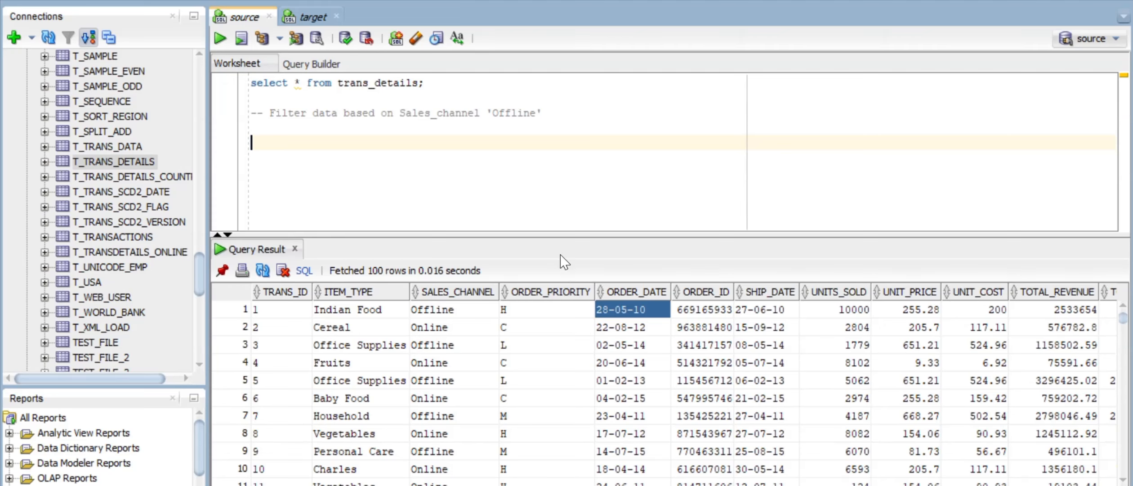
{"action": "left_click_drag", "start_coordinate": [554, 235], "coordinate": [551, 163]}
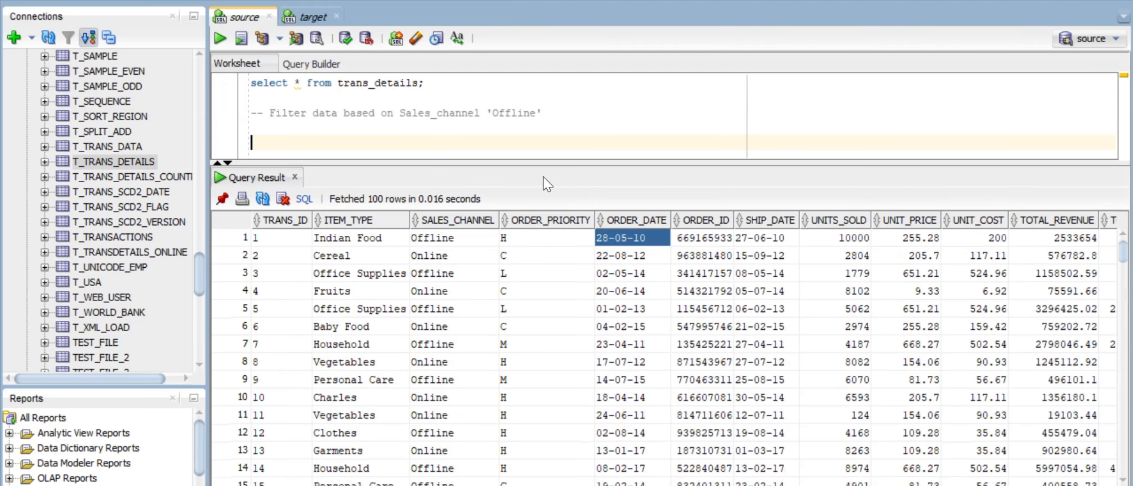
{"action": "left_click_drag", "start_coordinate": [536, 239], "coordinate": [527, 344]}
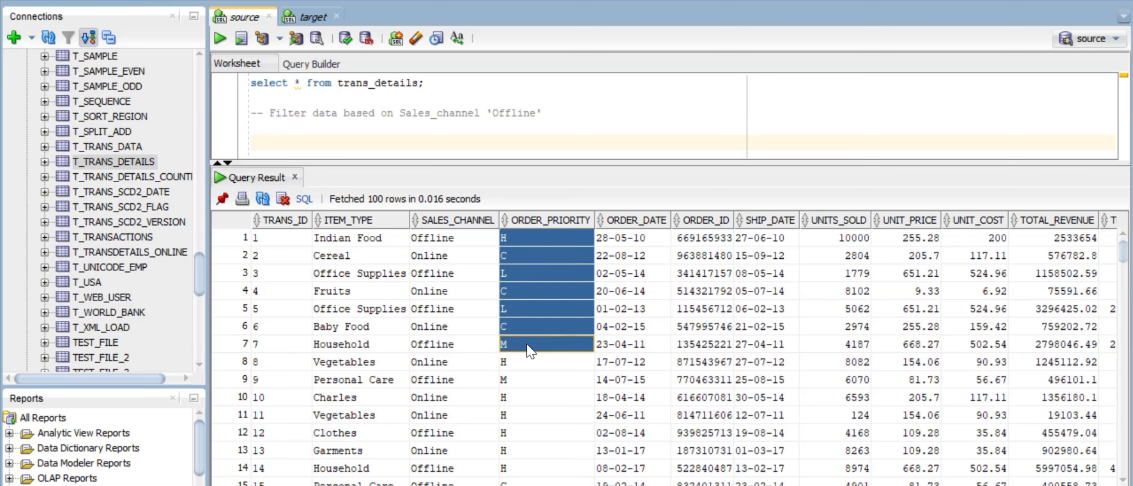
{"action": "scroll", "coordinate": [530, 350], "scroll_direction": "down", "scroll_amount": 19}
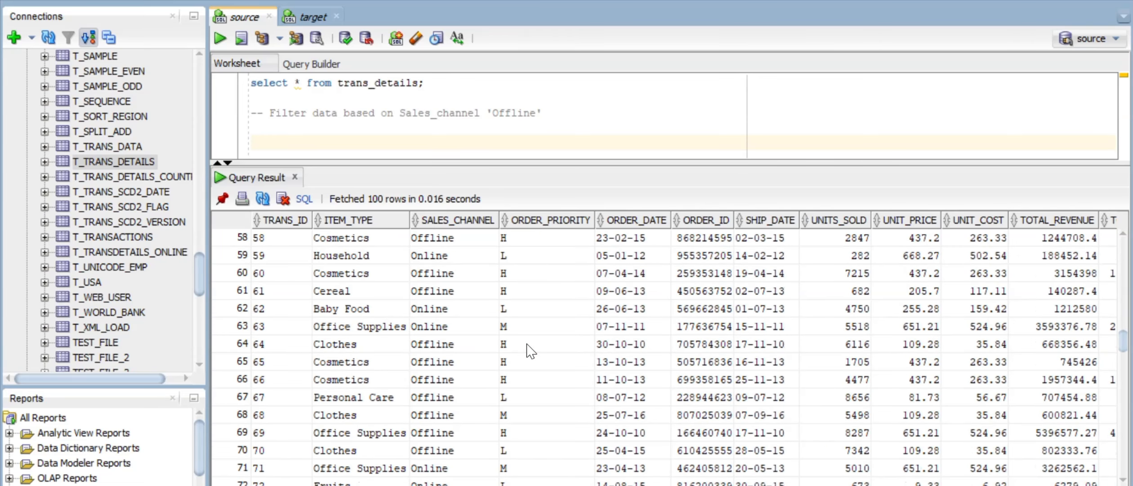
{"action": "scroll", "coordinate": [531, 351], "scroll_direction": "down", "scroll_amount": 6}
{"action": "scroll", "coordinate": [531, 350], "scroll_direction": "up", "scroll_amount": 20}
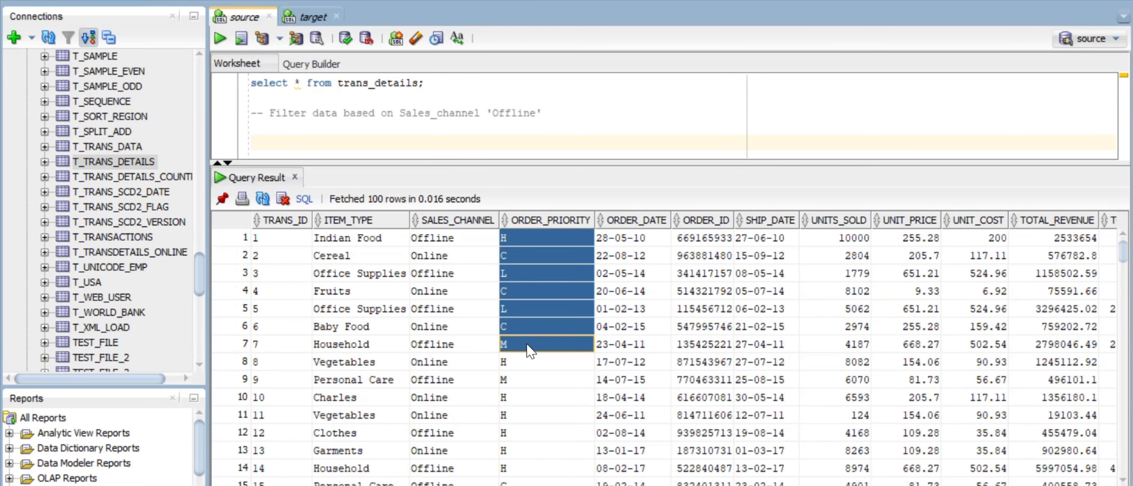
Step: Type the comment '-- Filter order-priority on M,H' below the existing comment
{"action": "left_click", "coordinate": [544, 121]}
{"action": "type", "text": "--"}
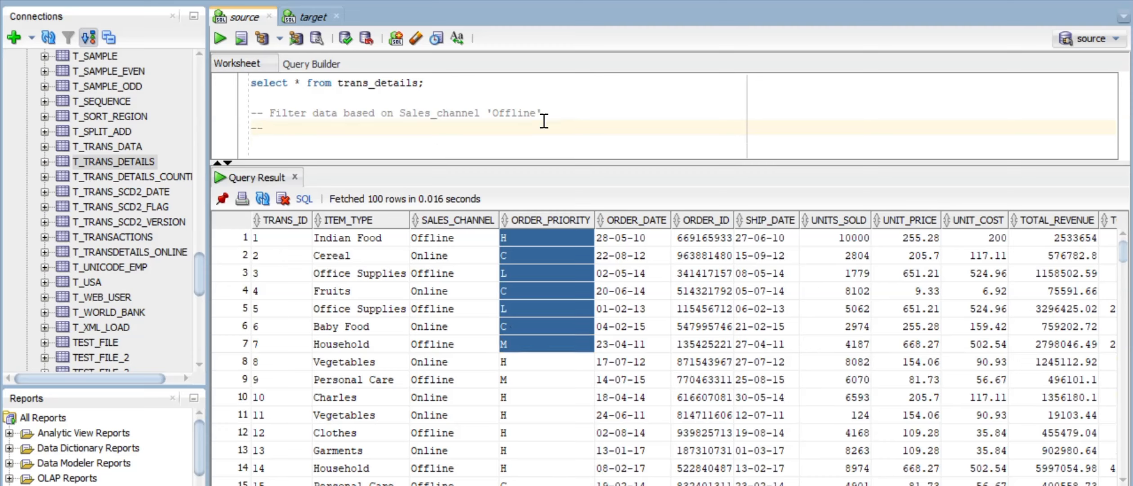
{"action": "type", "text": " Filter order-pr"}
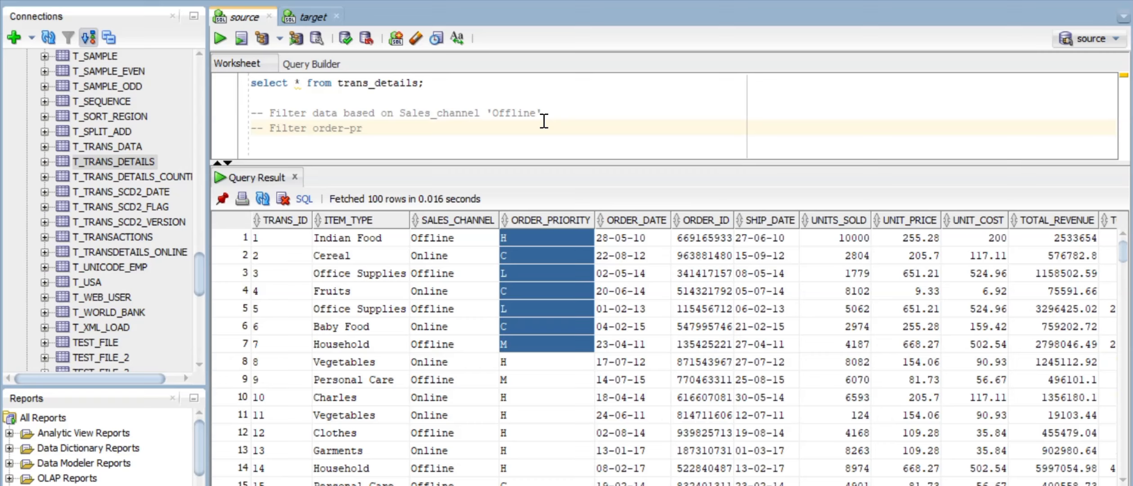
{"action": "type", "text": "iority on M,H"}
Step: Check a row's ORDER_PRIORITY value and add empty lines below the comments, enlarging the worksheet
{"action": "left_click", "coordinate": [544, 263]}
{"action": "mouse_move", "coordinate": [489, 222]}
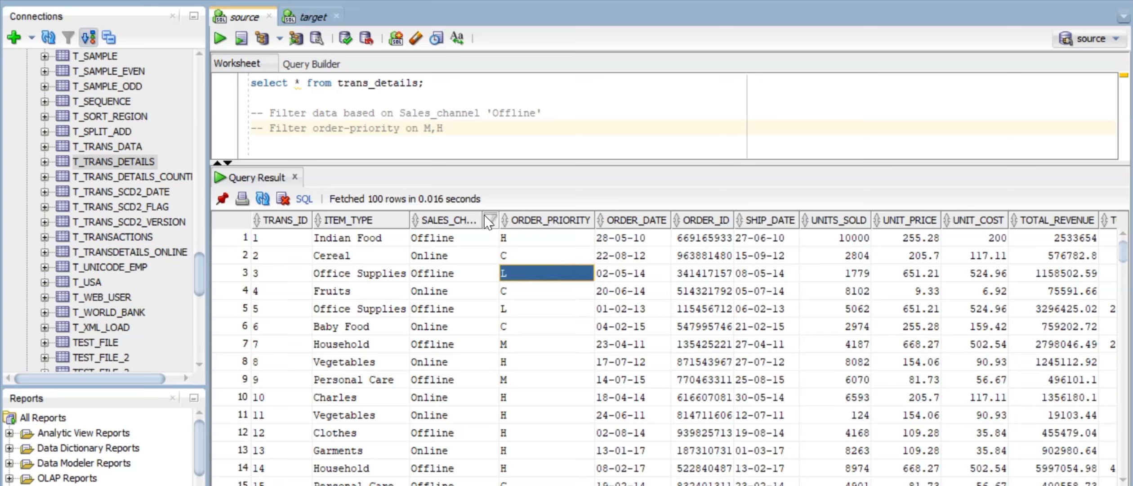
{"action": "left_click_drag", "start_coordinate": [452, 122], "coordinate": [270, 134]}
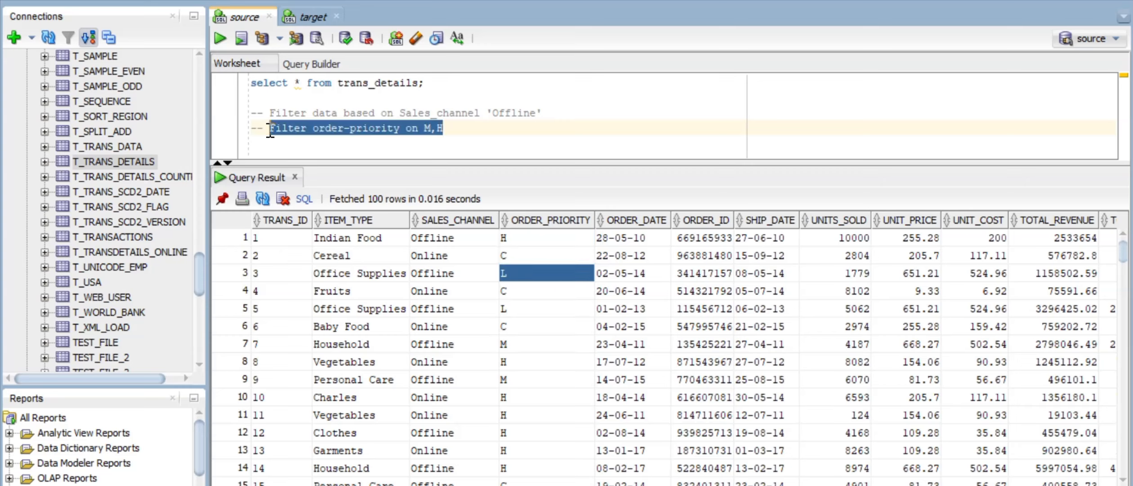
{"action": "left_click", "coordinate": [468, 130]}
{"action": "key", "text": "Return"}
{"action": "key", "text": "Return"}
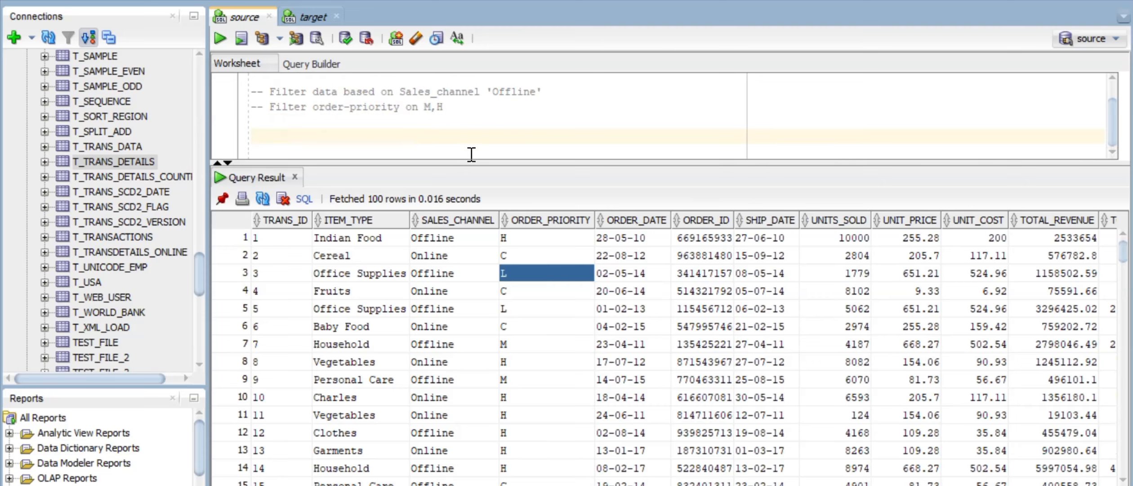
{"action": "left_click_drag", "start_coordinate": [472, 163], "coordinate": [488, 292]}
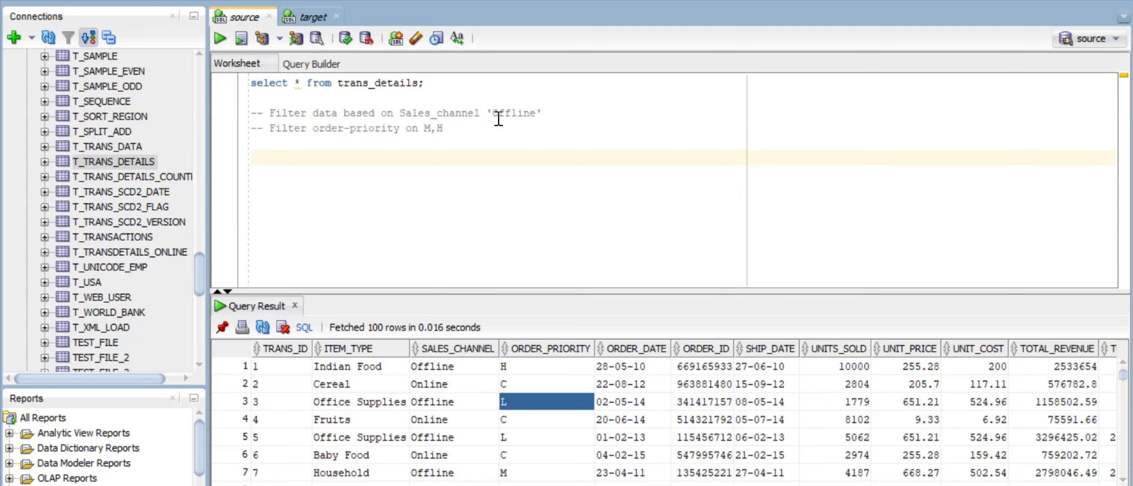
{"action": "left_click_drag", "start_coordinate": [493, 113], "coordinate": [563, 106]}
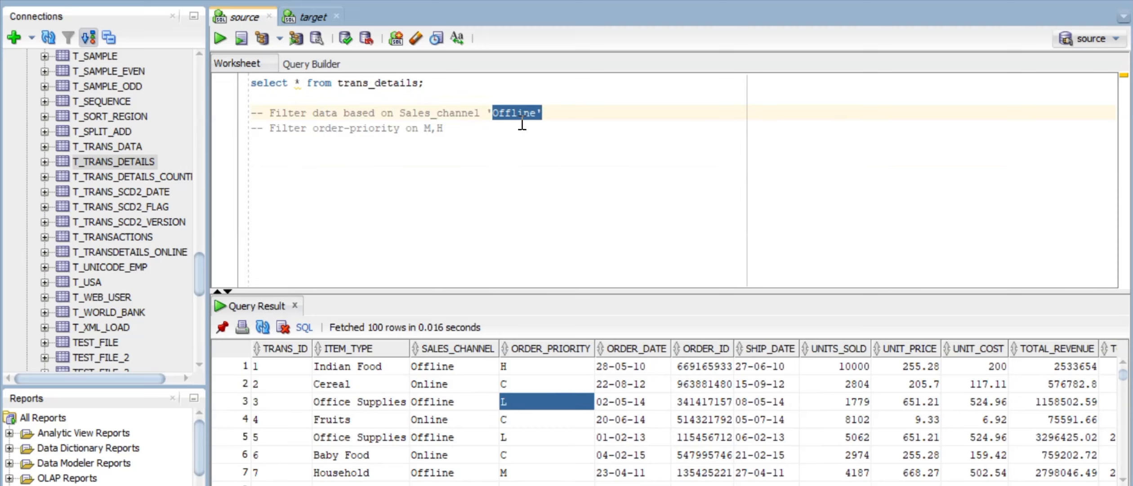
{"action": "left_click", "coordinate": [328, 162]}
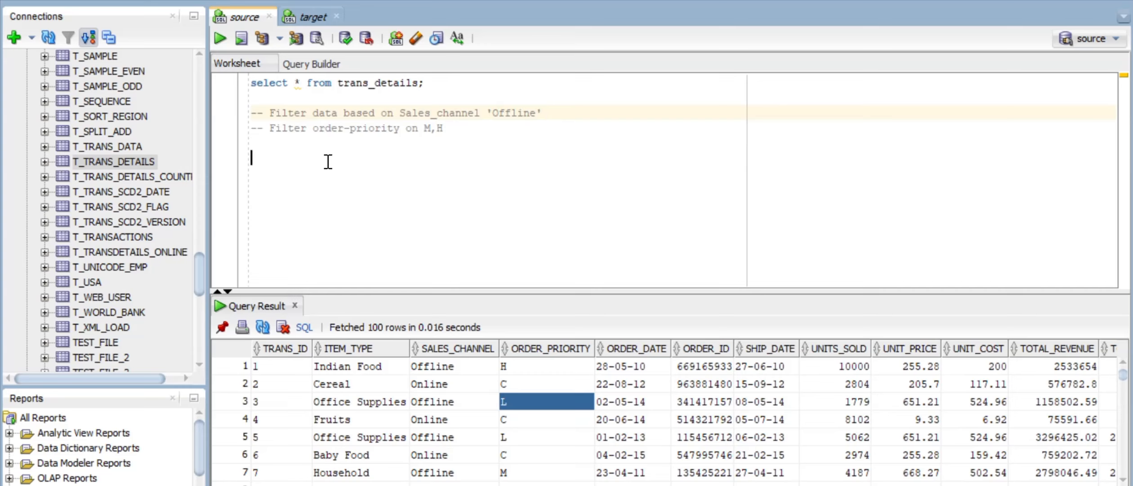
Step: Add where sales_channel='Offline' to the source query, run it, and confirm 50 rows
{"action": "left_click", "coordinate": [419, 83]}
{"action": "key", "text": "Return"}
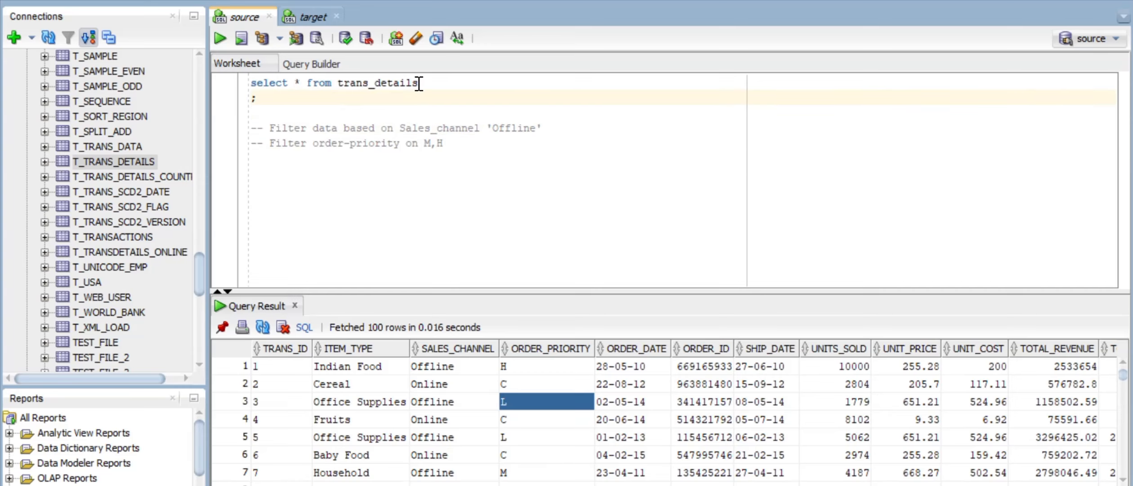
{"action": "type", "text": "where sales "}
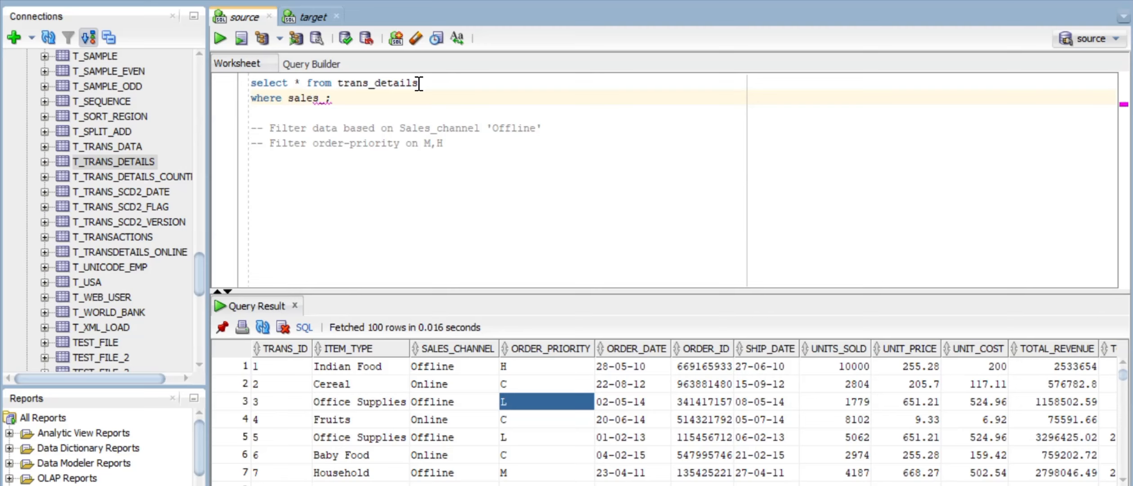
{"action": "type", "text": "channel"}
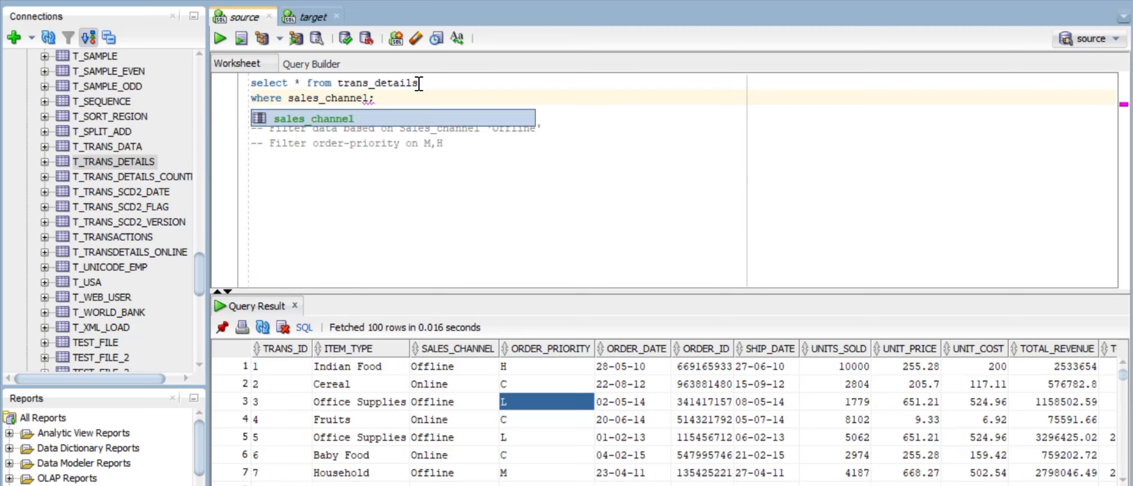
{"action": "type", "text": "='O'"}
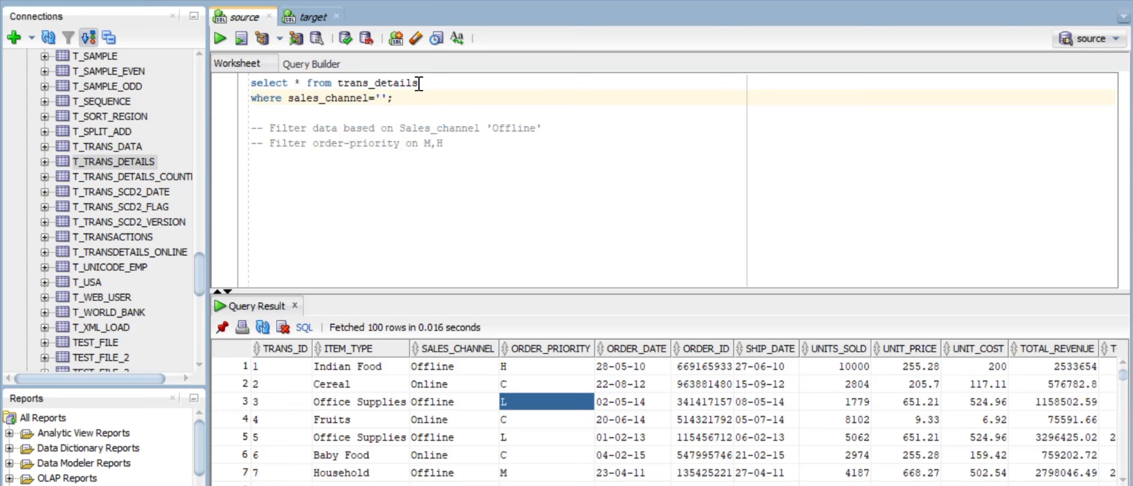
{"action": "type", "text": "ffline"}
{"action": "key", "text": "Right"}
{"action": "key", "text": "Right"}
{"action": "key", "text": "ctrl+Return"}
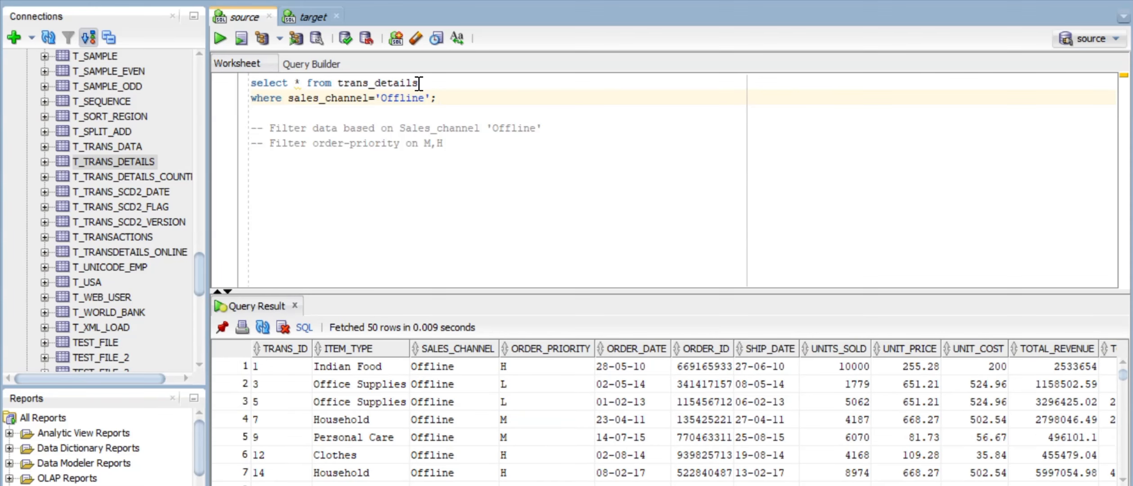
{"action": "right_click", "coordinate": [459, 405]}
{"action": "left_click", "coordinate": [505, 448]}
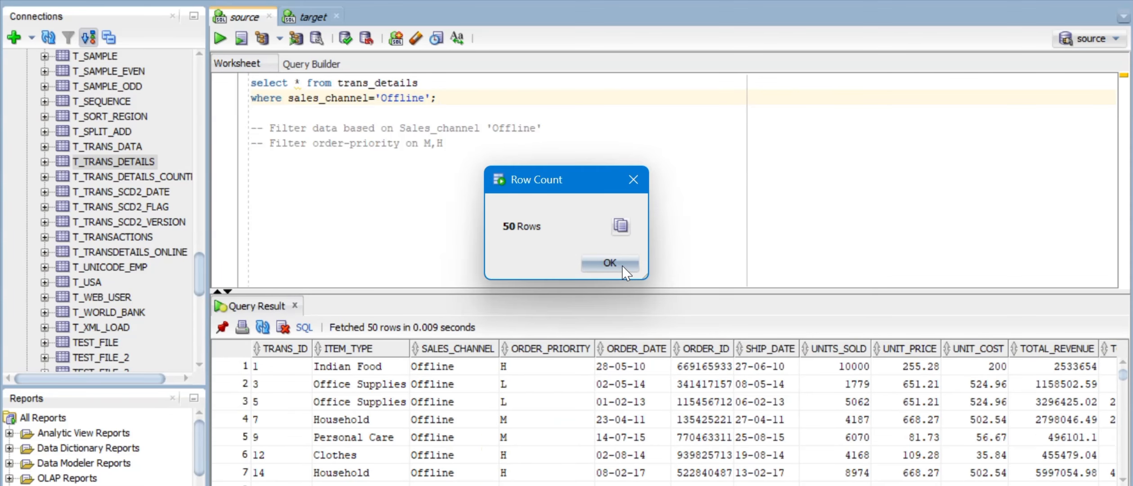
{"action": "left_click", "coordinate": [622, 266]}
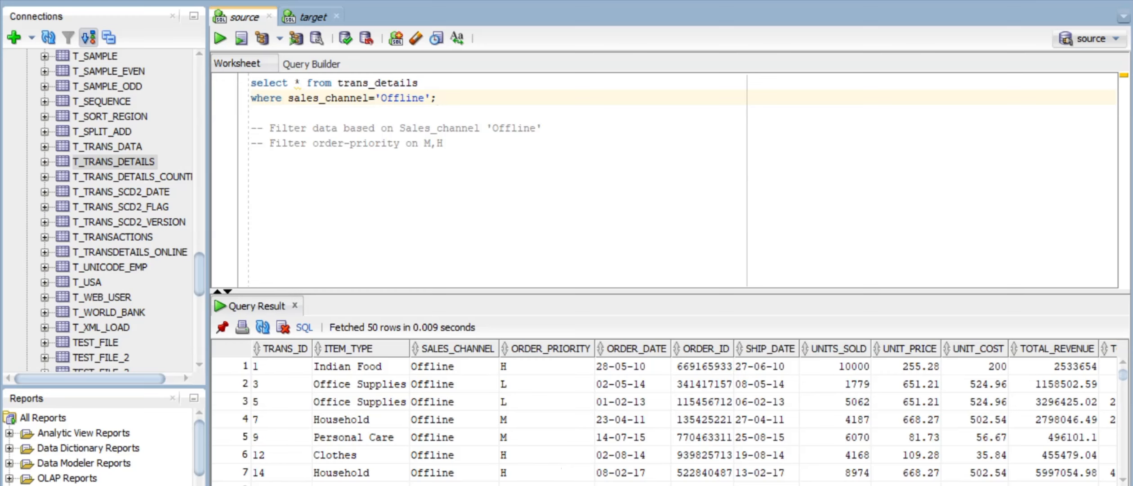
Step: Compare the source qualifier and T_TRANS_DETAILS statistics rows, widening the Transformation Name column
{"action": "left_click", "coordinate": [747, 484]}
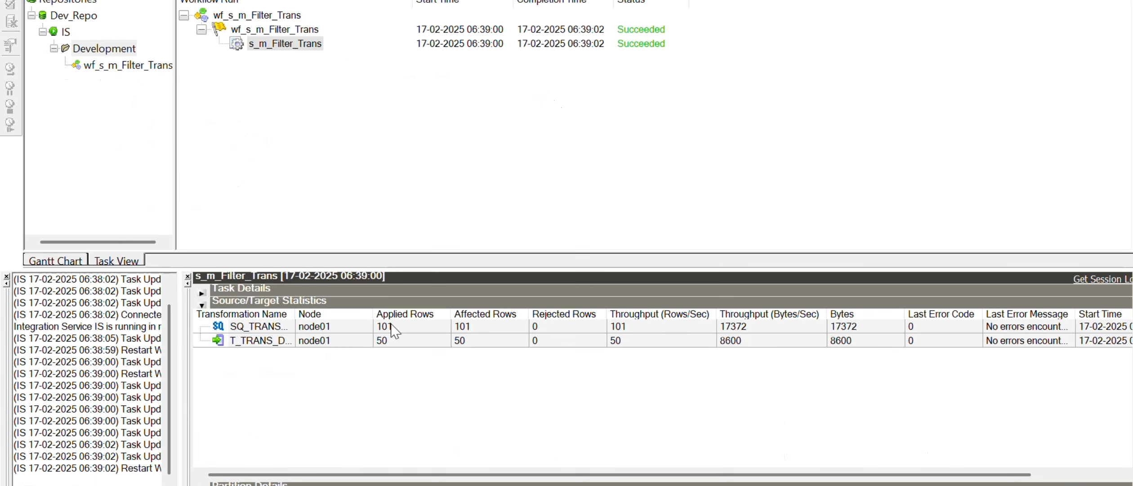
{"action": "left_click", "coordinate": [391, 331]}
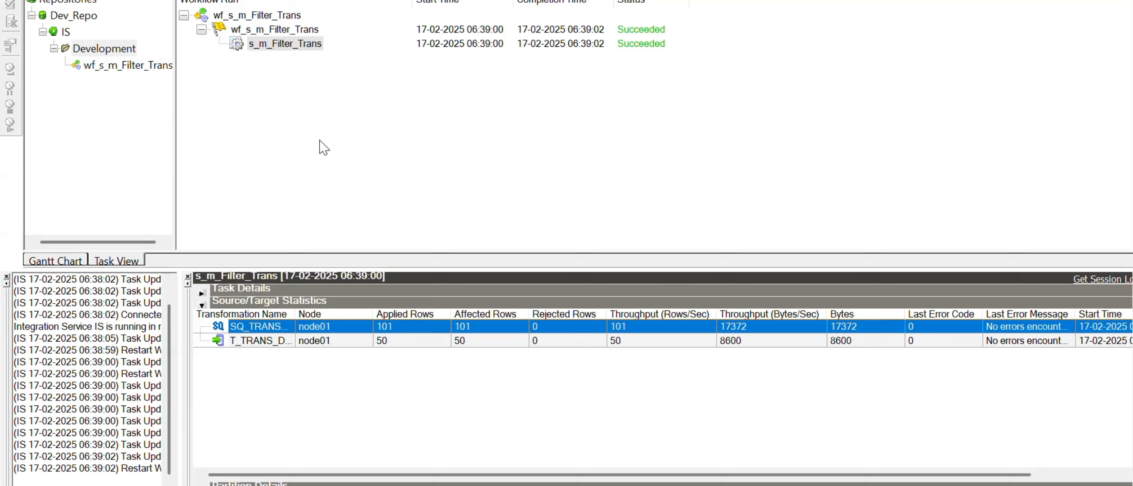
{"action": "left_click", "coordinate": [413, 342]}
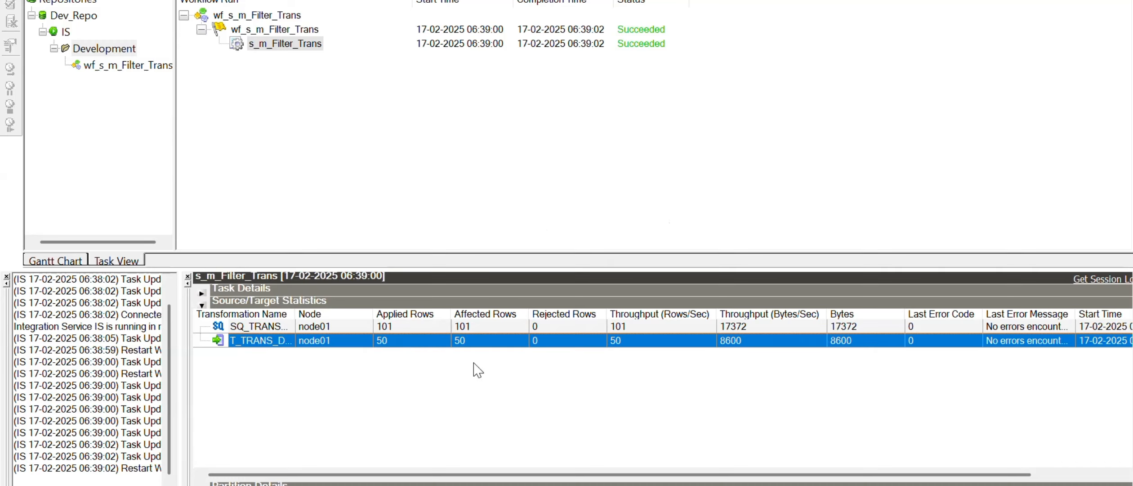
{"action": "left_click", "coordinate": [270, 325]}
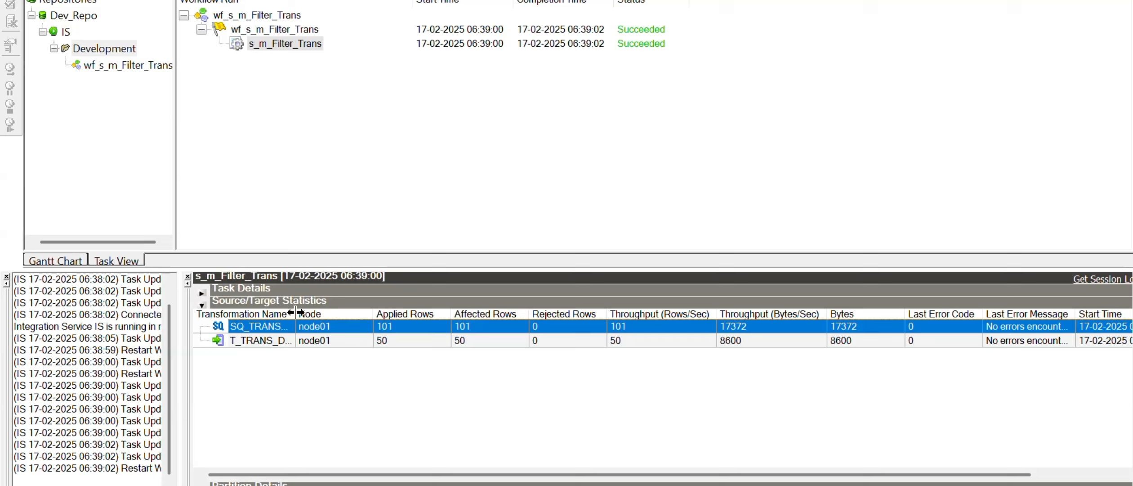
{"action": "left_click_drag", "start_coordinate": [295, 311], "coordinate": [345, 312]}
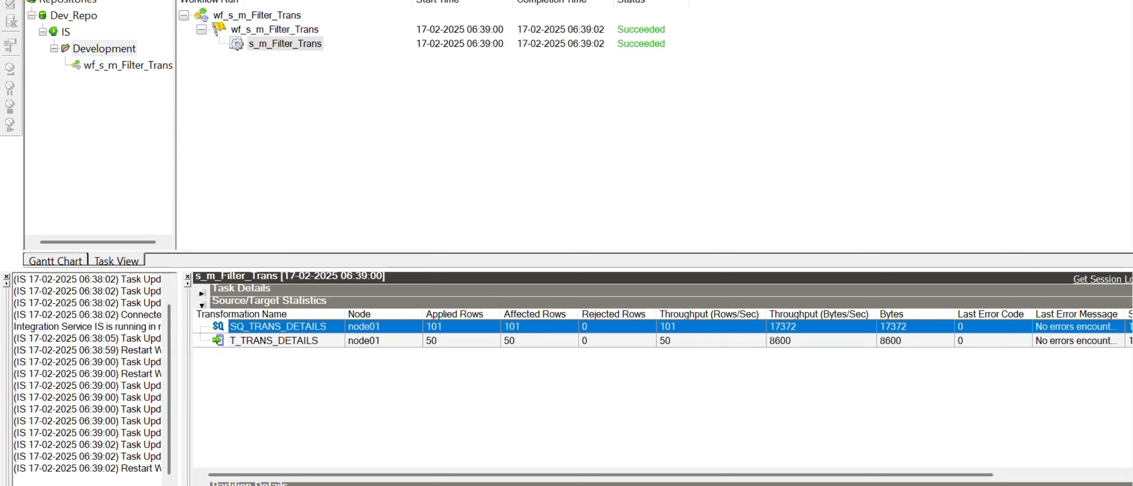
{"action": "key", "text": "alt+Tab"}
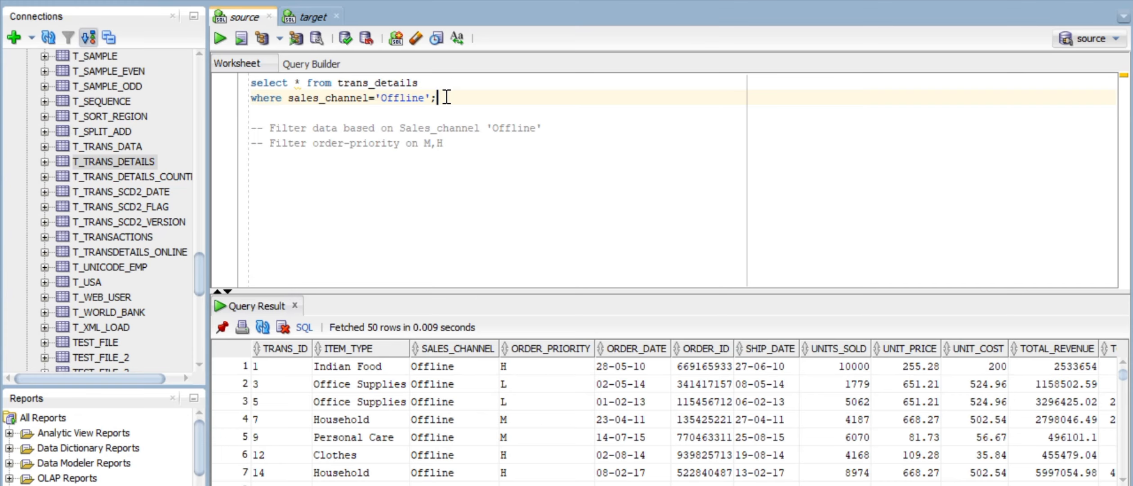
Step: Highlight the two-line Offline query and the word 'Offline' in its condition
{"action": "left_click_drag", "start_coordinate": [433, 97], "coordinate": [251, 80]}
{"action": "left_click", "coordinate": [404, 126]}
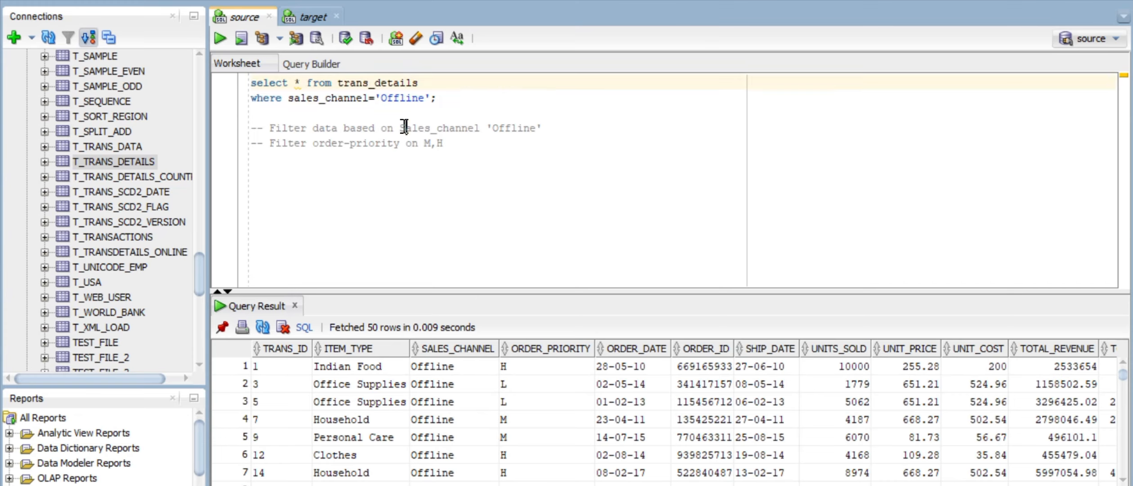
{"action": "double_click", "coordinate": [400, 99]}
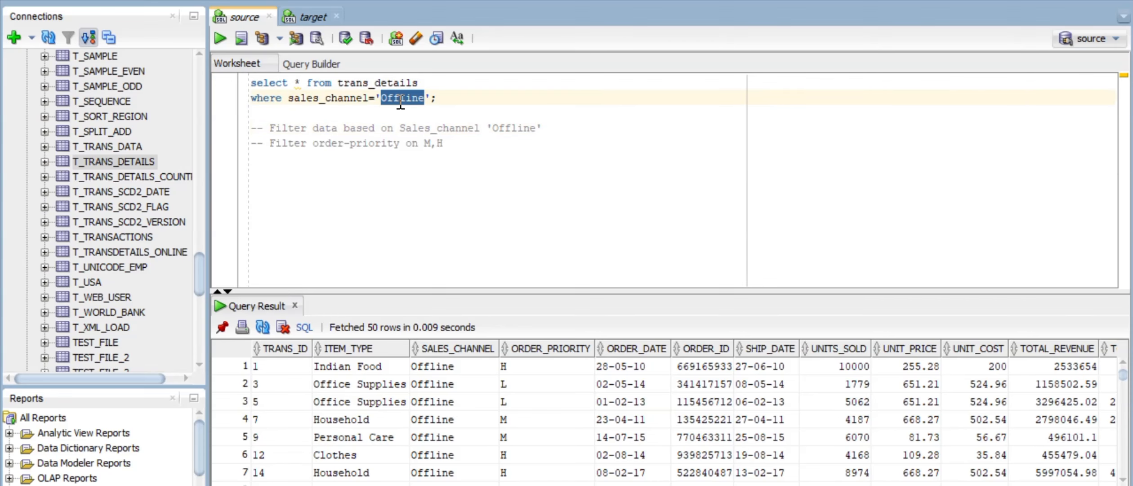
{"action": "key", "text": "alt+Tab"}
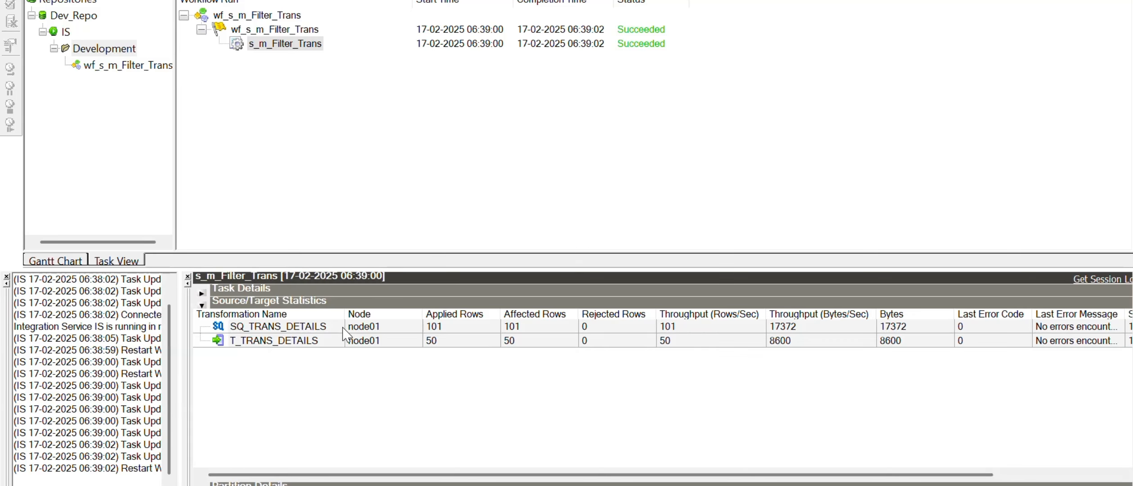
Step: Compare the Sales_channel_ftr filter against the SQ_TRANS_DETAILS and T_TRANS_DETAILS statistics rows
{"action": "key", "text": "alt+Tab"}
{"action": "key", "text": "alt+Tab"}
{"action": "key", "text": "alt+Tab"}
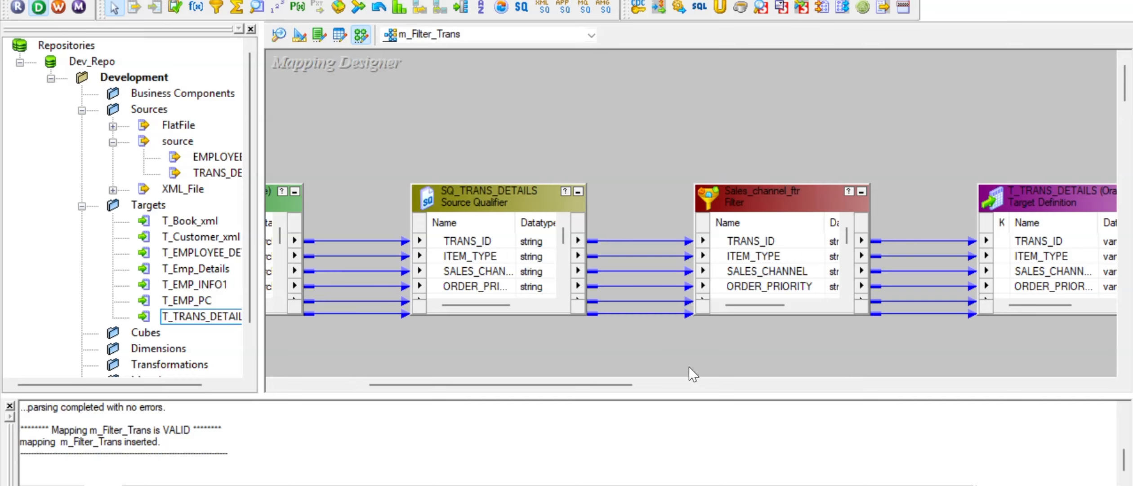
{"action": "left_click", "coordinate": [803, 212]}
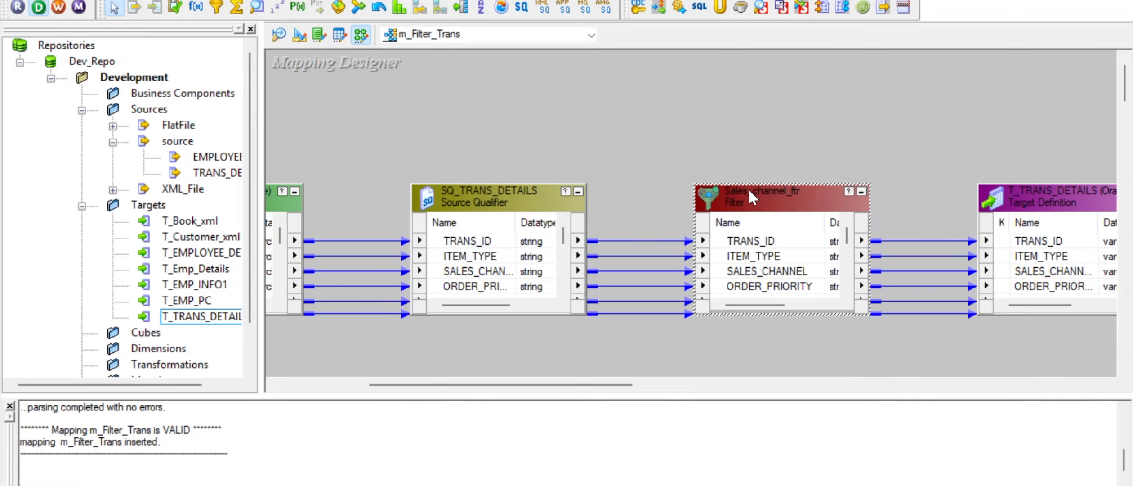
{"action": "key", "text": "alt+Tab"}
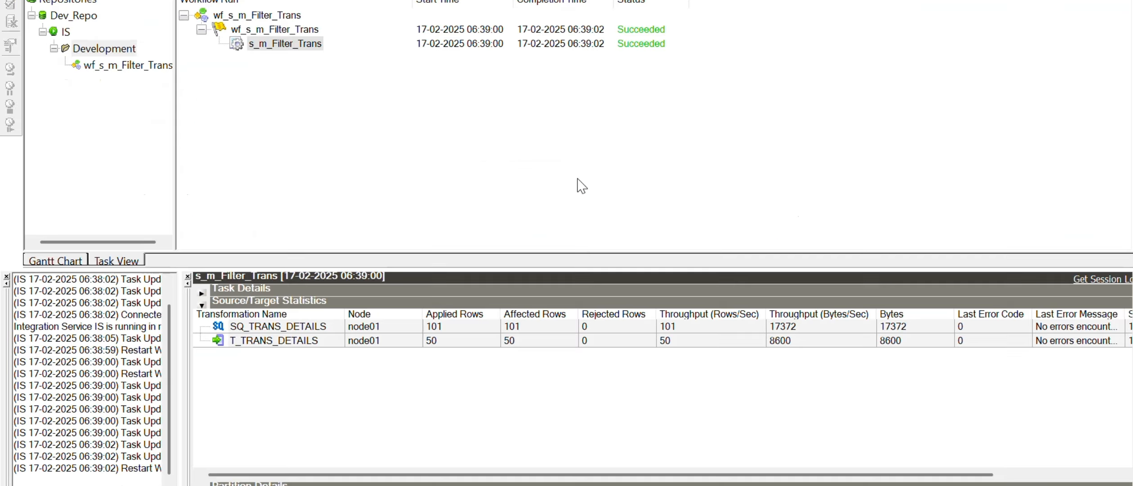
{"action": "left_click", "coordinate": [452, 328]}
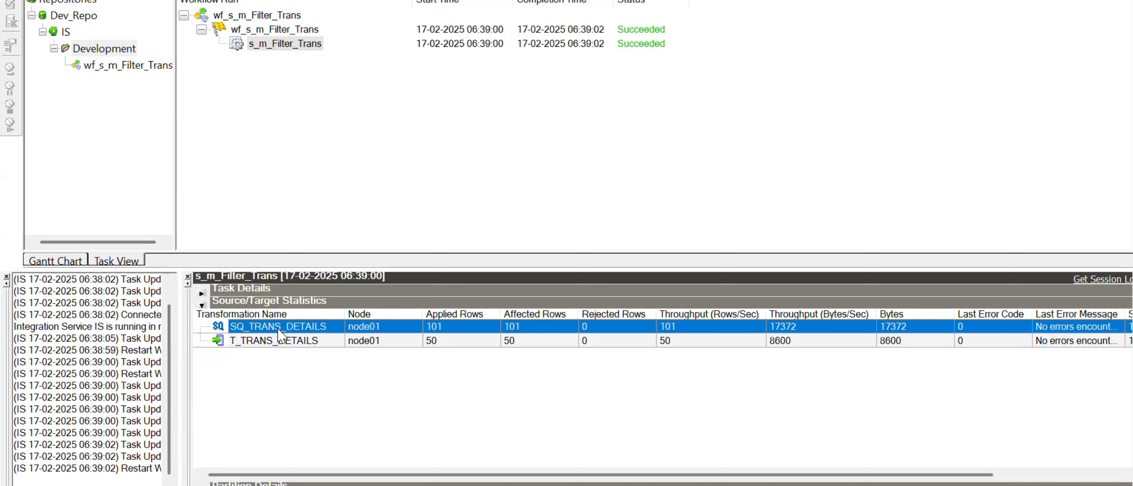
{"action": "left_click", "coordinate": [297, 341]}
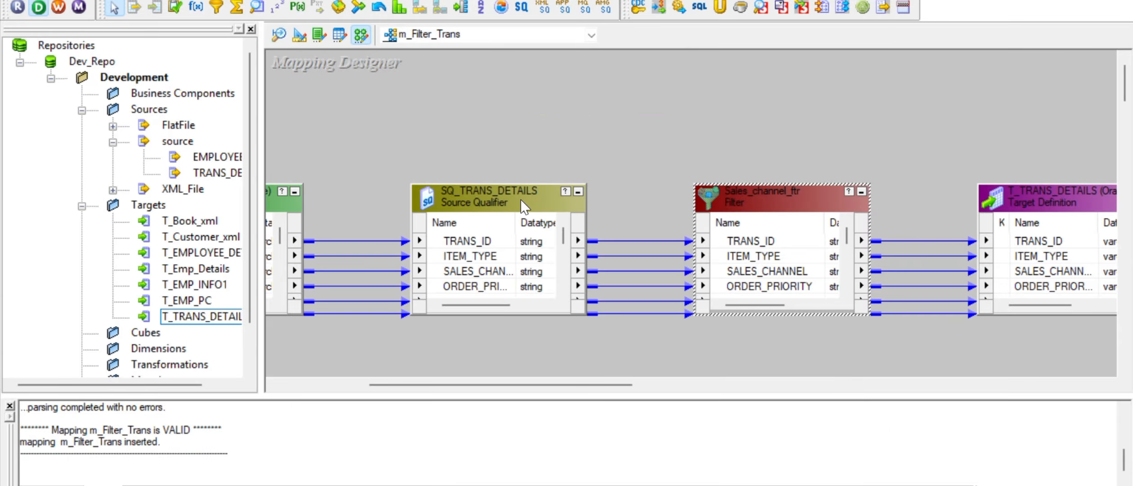
{"action": "key", "text": "alt+Tab"}
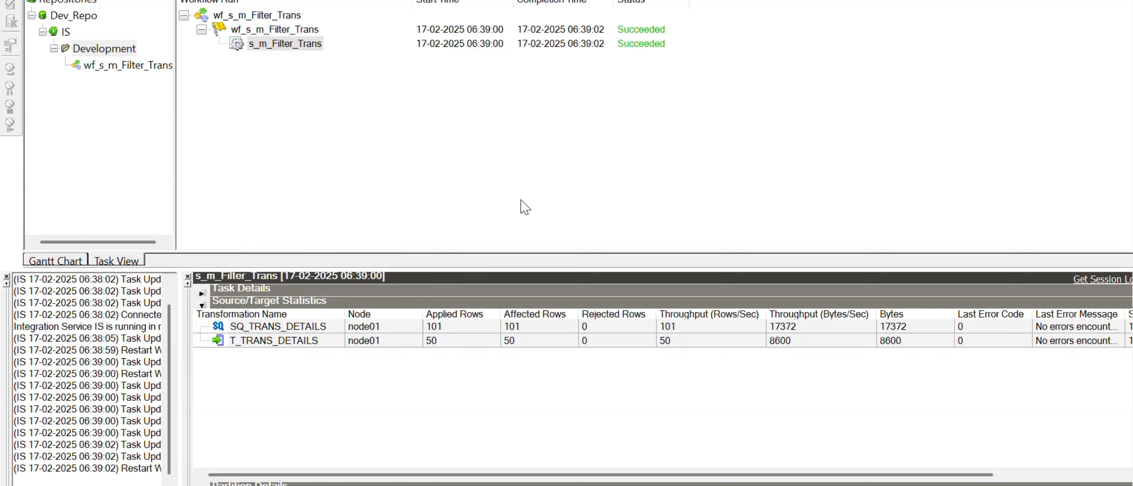
{"action": "key", "text": "alt+Tab"}
{"action": "key", "text": "alt+Tab"}
{"action": "left_click_drag", "start_coordinate": [443, 143], "coordinate": [282, 143]}
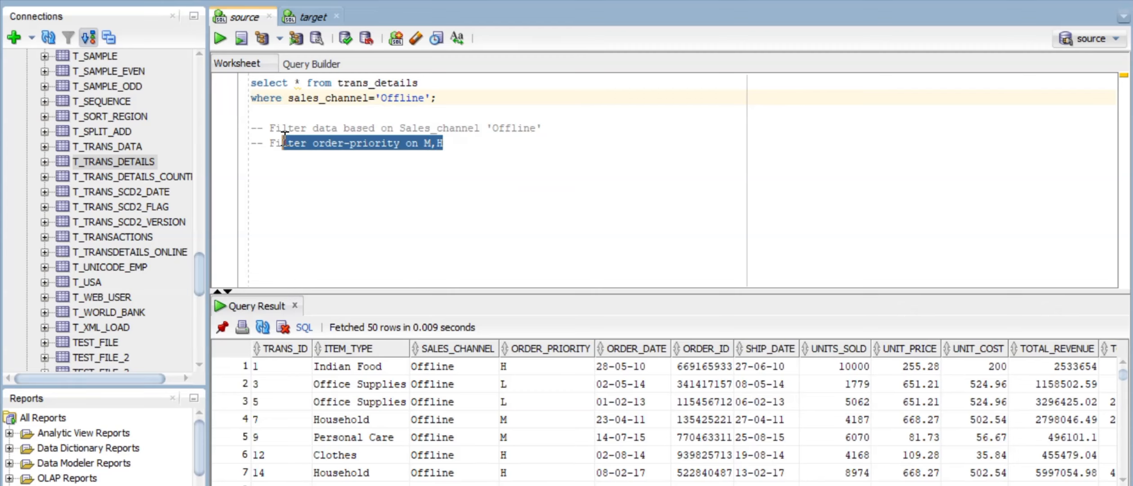
Step: Replace the equals sign with 'in' and change the value 'Offline' to 'M'
{"action": "left_click", "coordinate": [449, 100]}
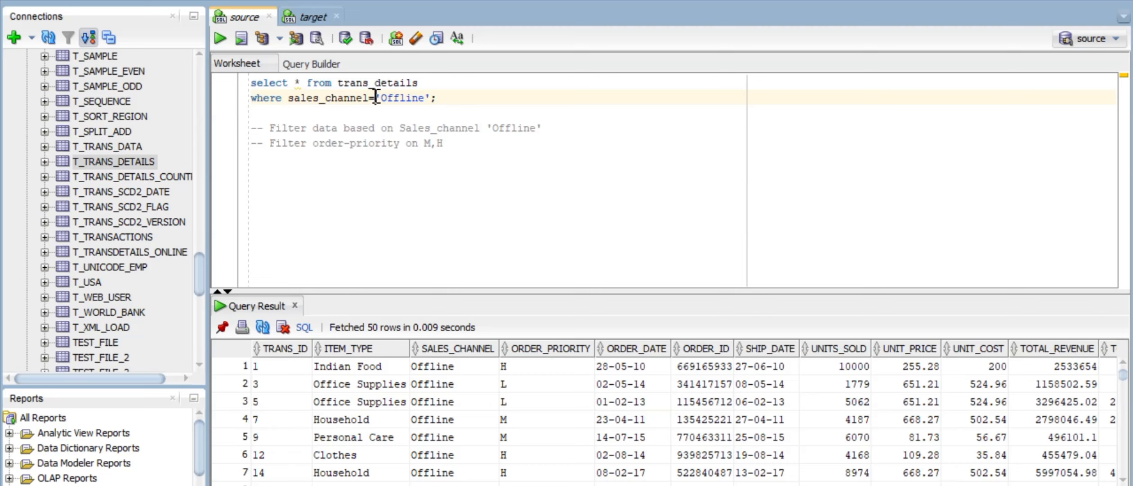
{"action": "key", "text": "BackSpace"}
{"action": "type", "text": "in"}
{"action": "key", "text": "Right"}
{"action": "key", "text": "shift+Right"}
{"action": "key", "text": "shift+Right"}
{"action": "key", "text": "shift+Right"}
{"action": "key", "text": "shift+Right"}
{"action": "key", "text": "shift+Right"}
{"action": "key", "text": "shift+Right"}
{"action": "key", "text": "shift+Right"}
{"action": "type", "text": "M"}
{"action": "key", "text": "Right"}
{"action": "type", "text": "And"}
Step: Complete the value list as ('M,H'), removing the stray 'And' and adding the closing parenthesis
{"action": "left_click_drag", "start_coordinate": [287, 98], "coordinate": [387, 97]}
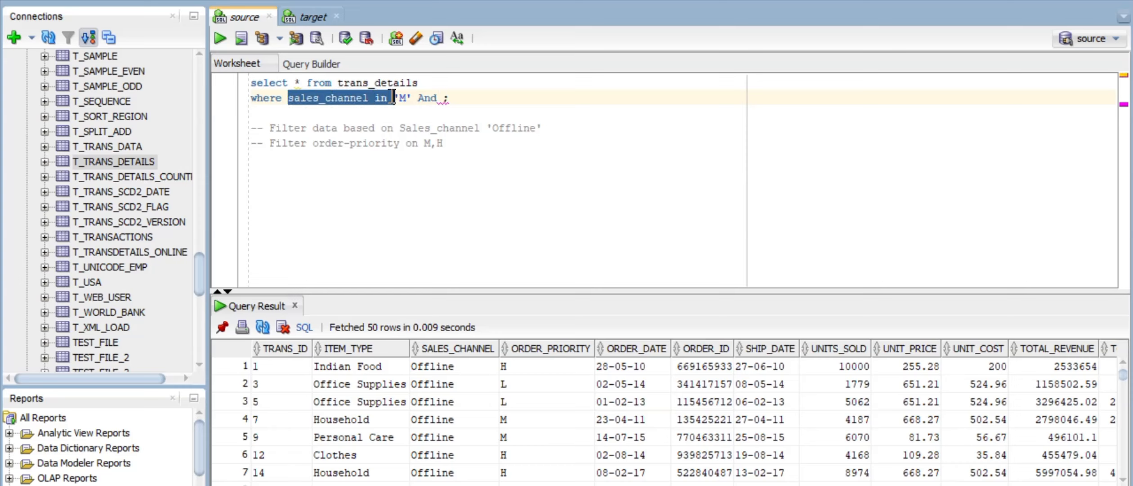
{"action": "left_click", "coordinate": [440, 98]}
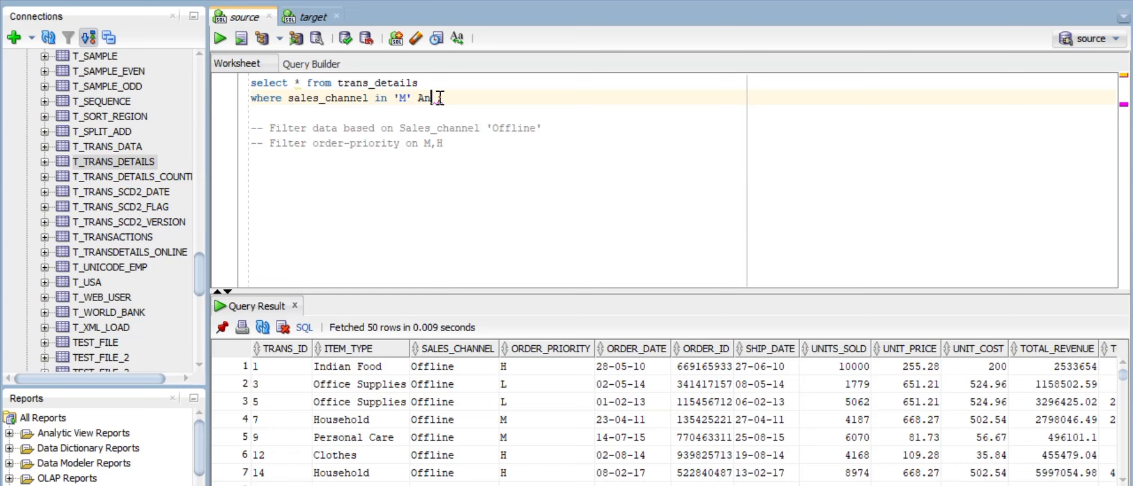
{"action": "key", "text": "BackSpace"}
{"action": "key", "text": "BackSpace"}
{"action": "key", "text": "BackSpace"}
{"action": "key", "text": "BackSpace"}
{"action": "type", "text": ",H"}
{"action": "key", "text": "Right"}
{"action": "key", "text": "Right"}
{"action": "key", "text": "BackSpace"}
{"action": "key", "text": "Left"}
{"action": "type", "text": ")"}
{"action": "key", "text": "Left"}
{"action": "key", "text": "Left"}
{"action": "key", "text": "Left"}
{"action": "key", "text": "Left"}
{"action": "key", "text": "Left"}
Step: Run the IN-list query, then remove the parentheses around 'M,H' and rerun it
{"action": "type", "text": "("}
{"action": "left_click", "coordinate": [441, 98]}
{"action": "key", "text": "ctrl+Return"}
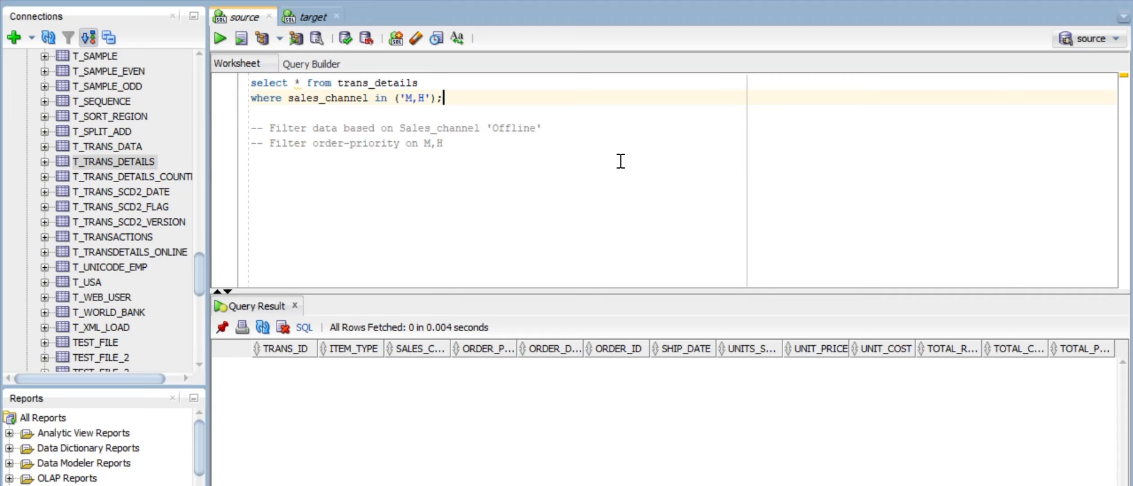
{"action": "key", "text": "Left"}
{"action": "key", "text": "Left"}
{"action": "key", "text": "Left"}
{"action": "key", "text": "Right"}
{"action": "key", "text": "Delete"}
{"action": "key", "text": "Left"}
{"action": "key", "text": "Left"}
{"action": "key", "text": "Left"}
{"action": "key", "text": "Left"}
{"action": "key", "text": "Left"}
{"action": "key", "text": "BackSpace"}
{"action": "key", "text": "ctrl+Return"}
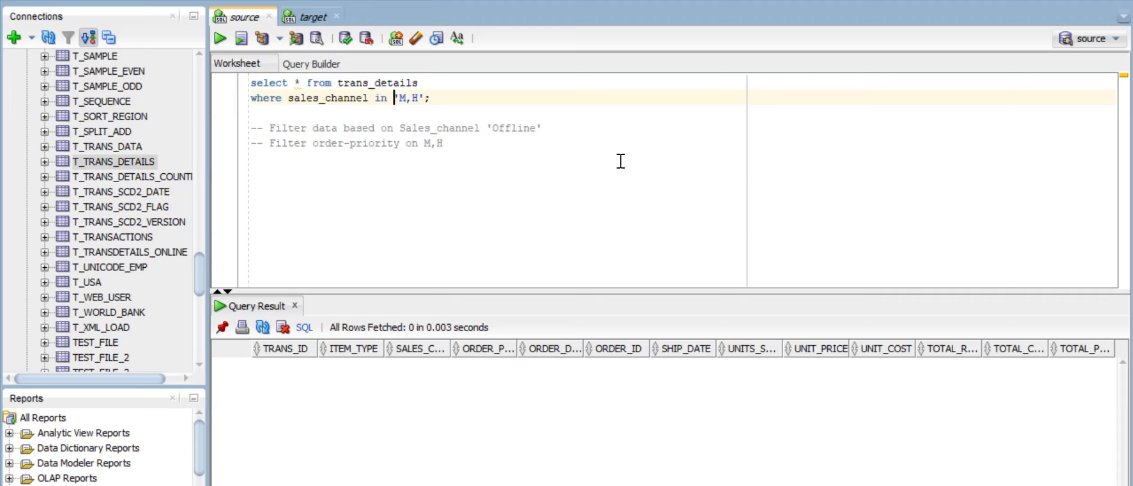
Step: Rewrite the value list as ('M','H') with a comma separator and rerun the query
{"action": "key", "text": "Right"}
{"action": "key", "text": "Right"}
{"action": "key", "text": "Right"}
{"action": "key", "text": "BackSpace"}
{"action": "type", "text": "' or'"}
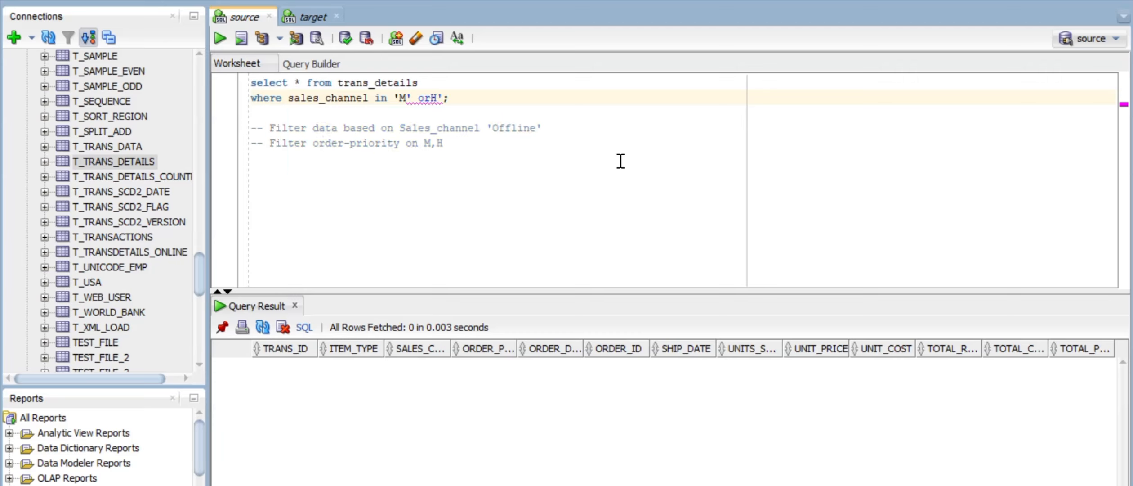
{"action": "key", "text": "Left"}
{"action": "key", "text": "Right"}
{"action": "key", "text": "Right"}
{"action": "type", "text": ")"}
{"action": "key", "text": "Left"}
{"action": "key", "text": "Left"}
{"action": "key", "text": "Left"}
{"action": "key", "text": "Left"}
{"action": "key", "text": "Left"}
{"action": "key", "text": "Left"}
{"action": "key", "text": "Left"}
{"action": "key", "text": "Left"}
{"action": "key", "text": "Left"}
{"action": "key", "text": "Left"}
{"action": "key", "text": "Left"}
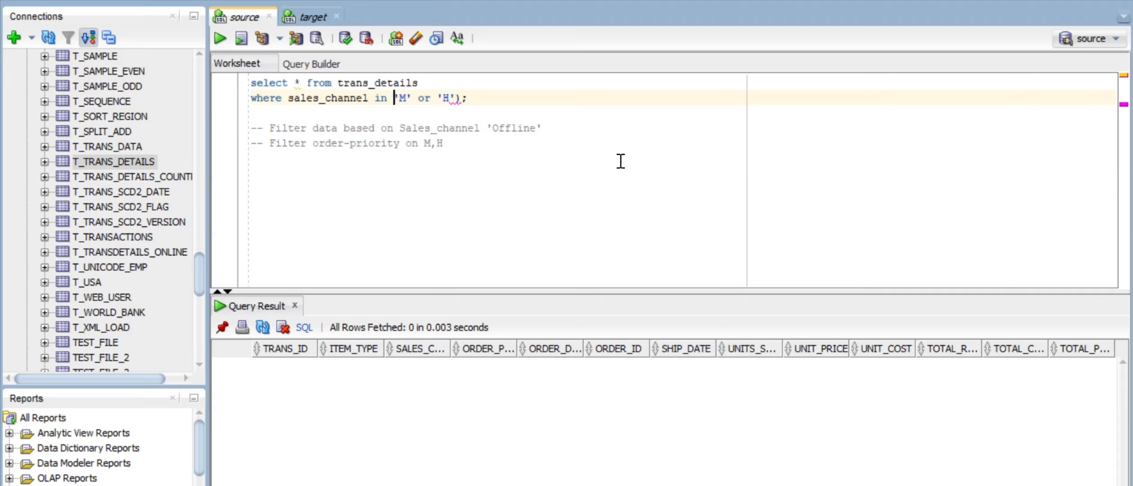
{"action": "type", "text": "("}
{"action": "key", "text": "Right"}
{"action": "key", "text": "Right"}
{"action": "key", "text": "Right"}
{"action": "key", "text": "Right"}
{"action": "key", "text": "Right"}
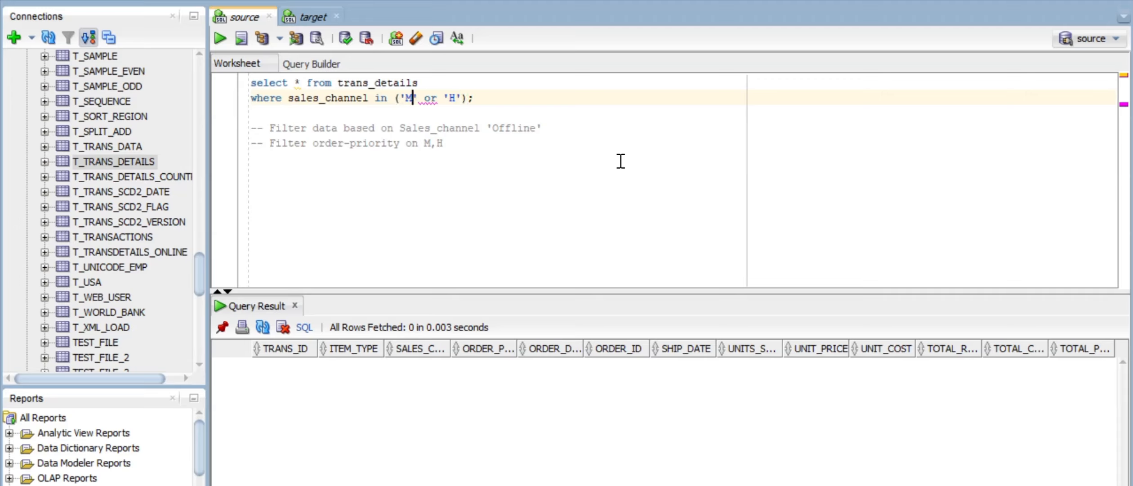
{"action": "key", "text": "Delete"}
{"action": "key", "text": "BackSpace"}
{"action": "type", "text": ","}
{"action": "key", "text": "ctrl+Return"}
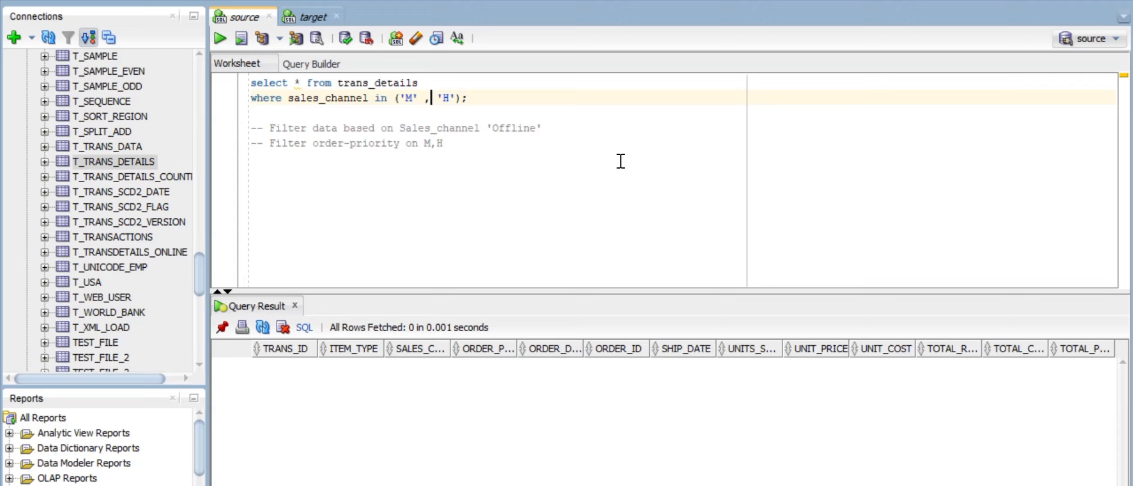
Step: Paste the query below the comments, drop the first query's WHERE line, and run it for 50 rows
{"action": "key", "text": "Up"}
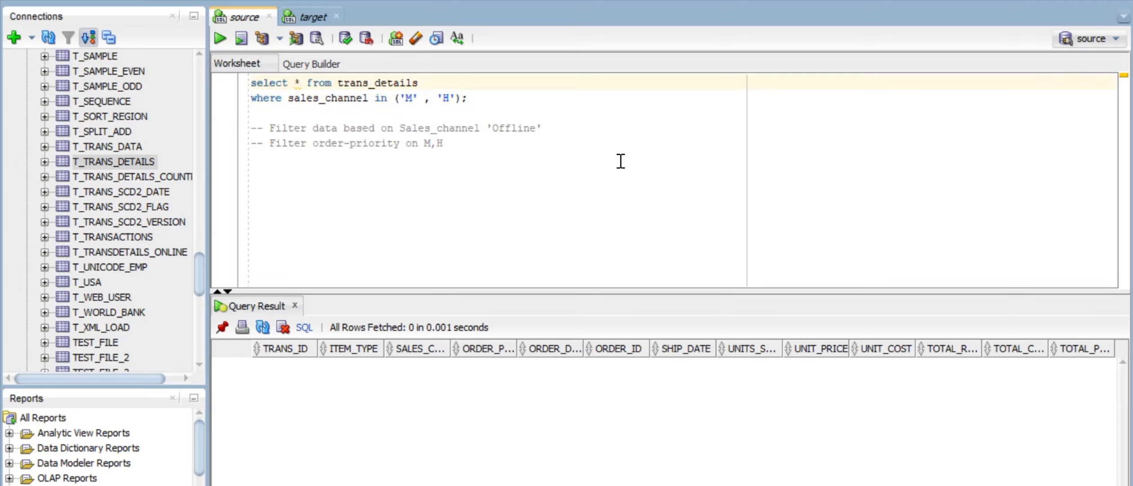
{"action": "key", "text": "shift+Down"}
{"action": "key", "text": "shift+Down"}
{"action": "key", "text": "shift+Left"}
{"action": "key", "text": "ctrl+c"}
{"action": "key", "text": "Down"}
{"action": "key", "text": "Down"}
{"action": "key", "text": "Down"}
{"action": "key", "text": "Down"}
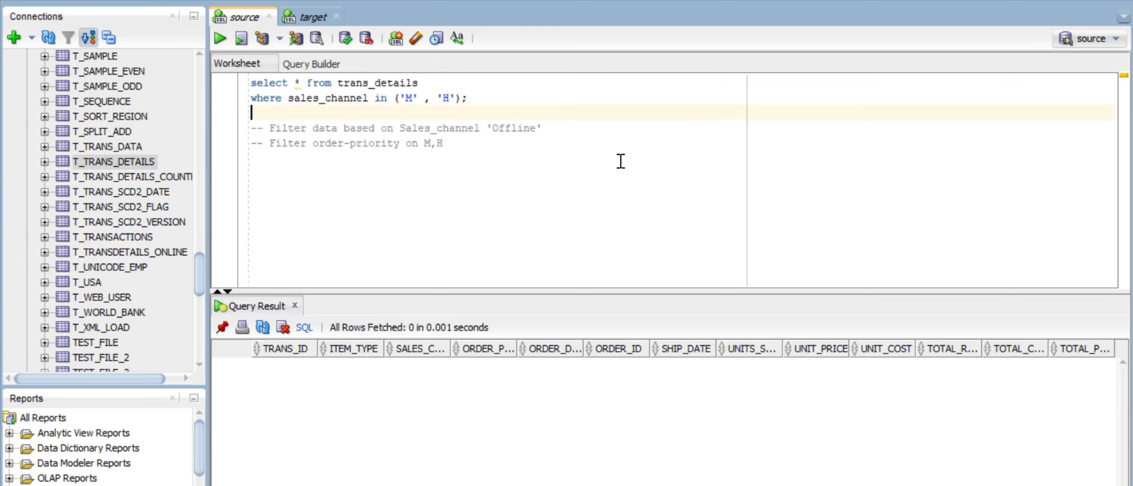
{"action": "key", "text": "ctrl+v"}
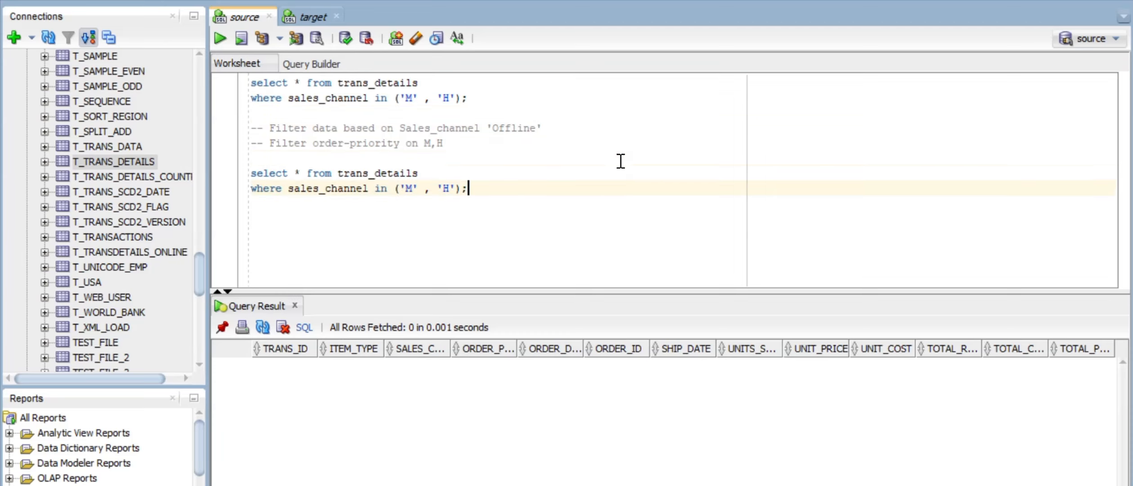
{"action": "key", "text": "Up"}
{"action": "key", "text": "Up"}
{"action": "key", "text": "Up"}
{"action": "key", "text": "Up"}
{"action": "key", "text": "Up"}
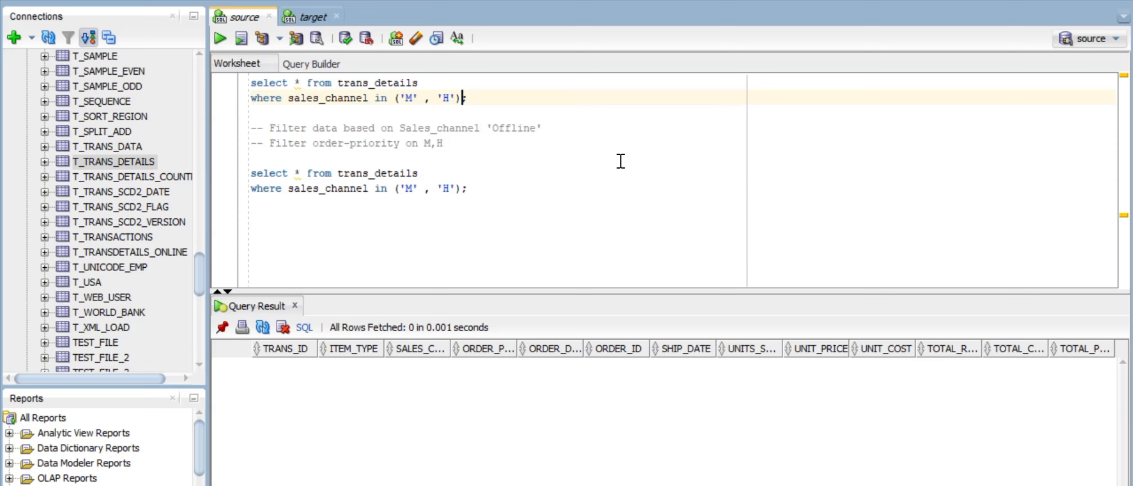
{"action": "key", "text": "shift+Up"}
{"action": "key", "text": "shift+Home"}
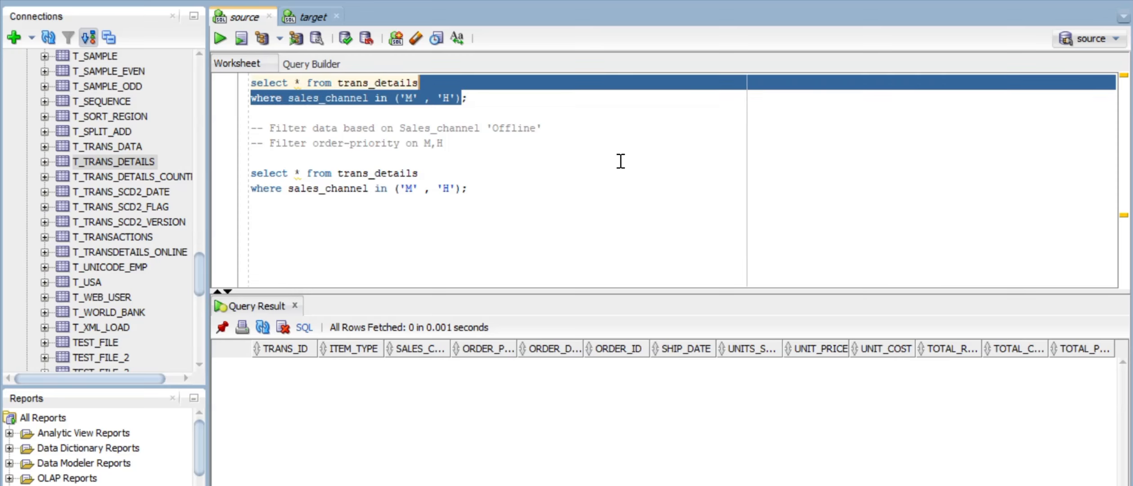
{"action": "key", "text": "Delete"}
{"action": "key", "text": "ctrl+Return"}
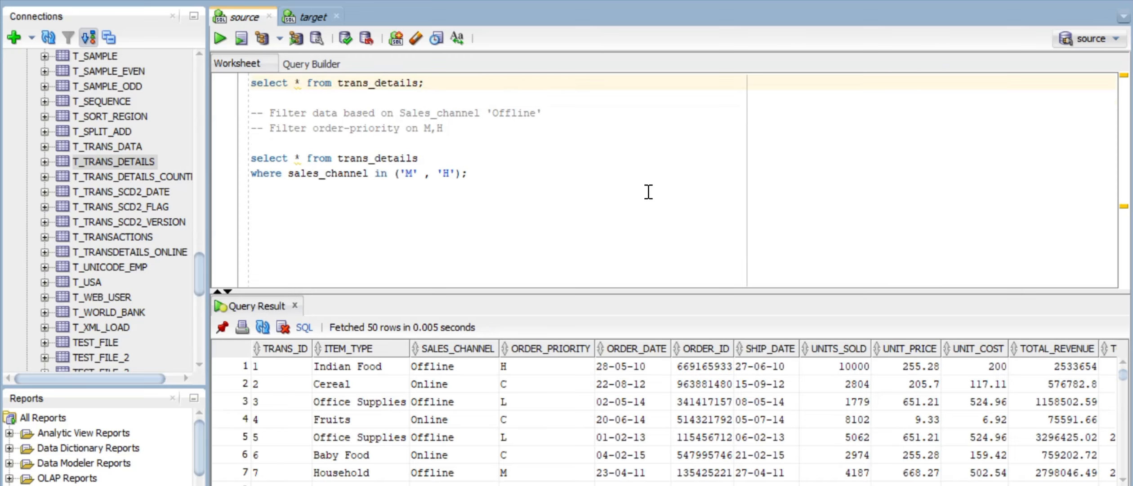
Step: Enlarge the result grid and inspect ORDER_PRIORITY values M (row 7) and H (row 1)
{"action": "left_click_drag", "start_coordinate": [601, 291], "coordinate": [615, 235]}
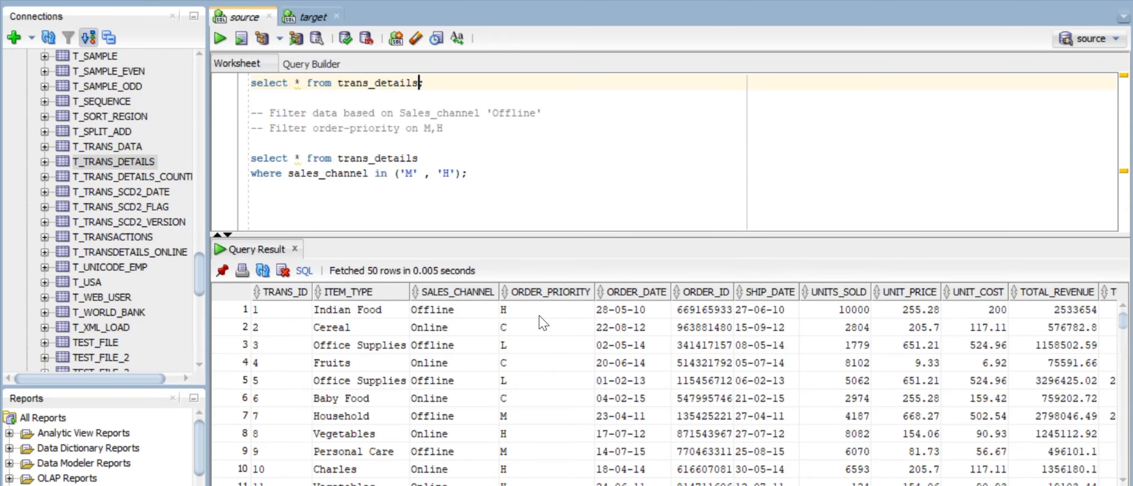
{"action": "left_click", "coordinate": [516, 419]}
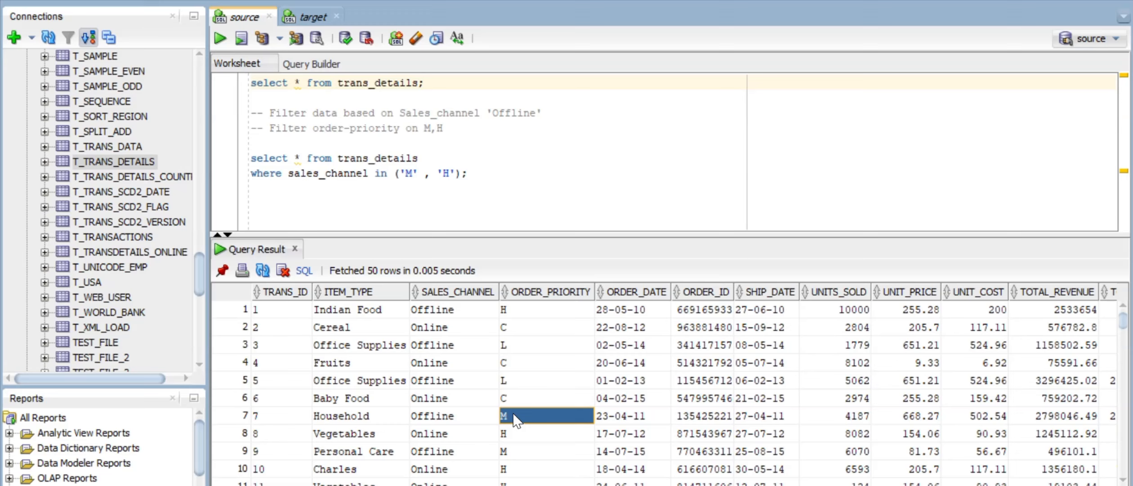
{"action": "left_click", "coordinate": [524, 311]}
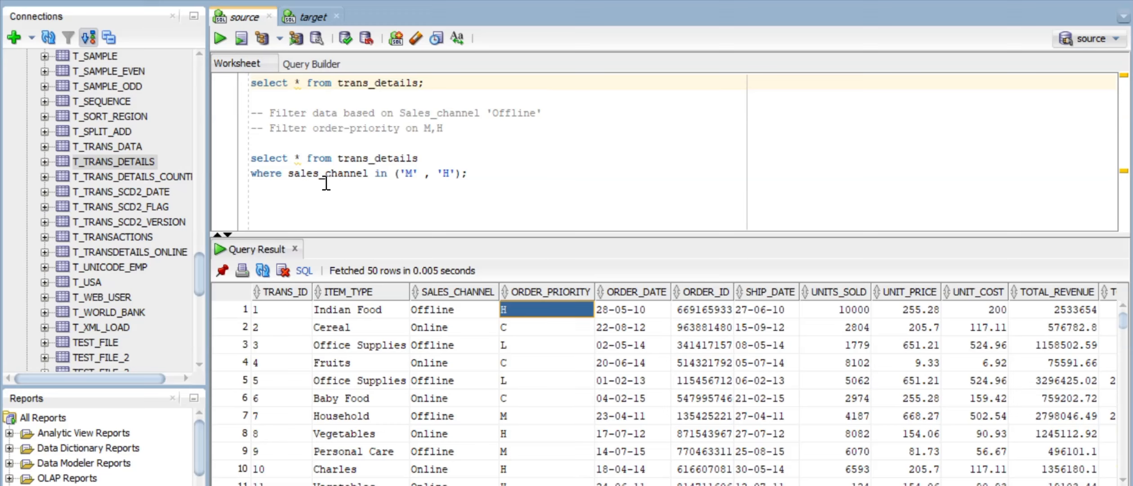
{"action": "key", "text": "Left"}
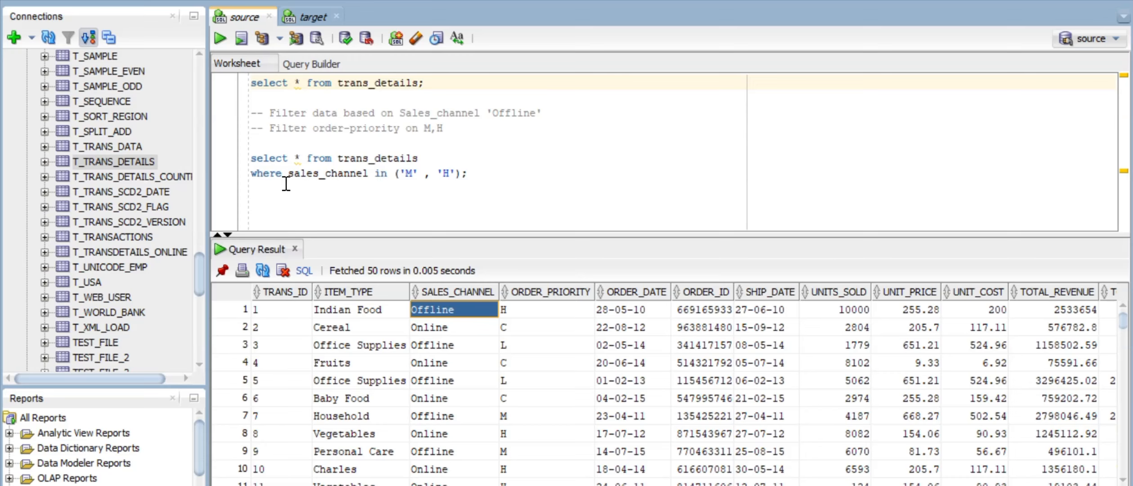
Step: Remove the spaces around the comma so the IN list reads ('M','H')
{"action": "left_click", "coordinate": [388, 174]}
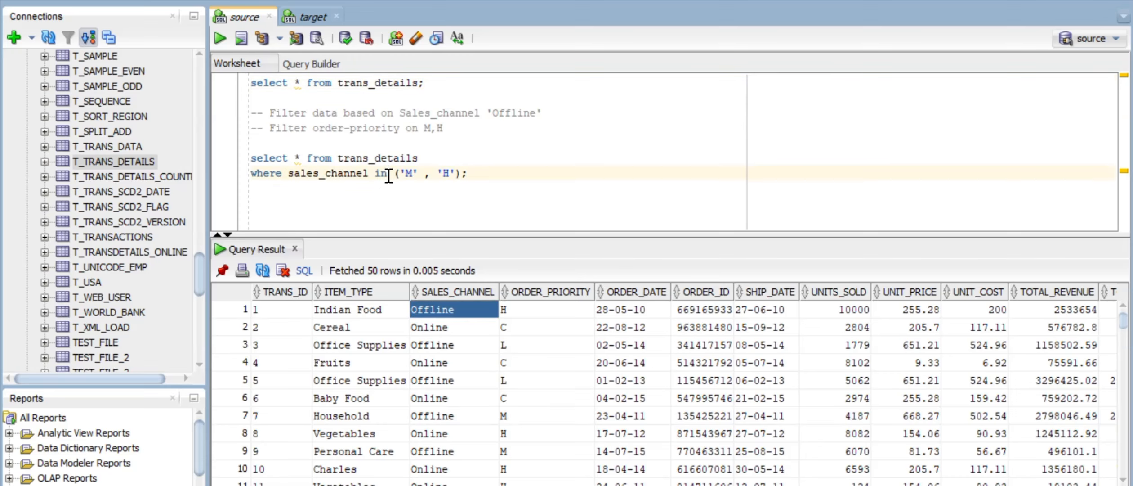
{"action": "left_click", "coordinate": [437, 174]}
{"action": "key", "text": "BackSpace"}
{"action": "key", "text": "Left"}
{"action": "key", "text": "BackSpace"}
{"action": "left_click", "coordinate": [474, 173]}
Step: Run the ('M','H') query, retype sales_channel via autocomplete, uppercase IN, and rerun it for 0 rows
{"action": "left_click", "coordinate": [218, 36]}
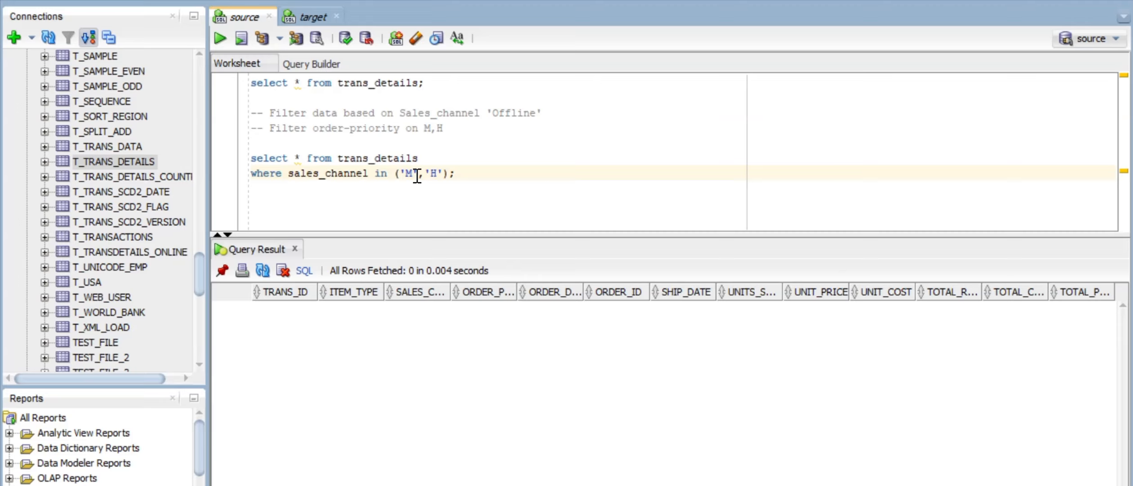
{"action": "double_click", "coordinate": [353, 174]}
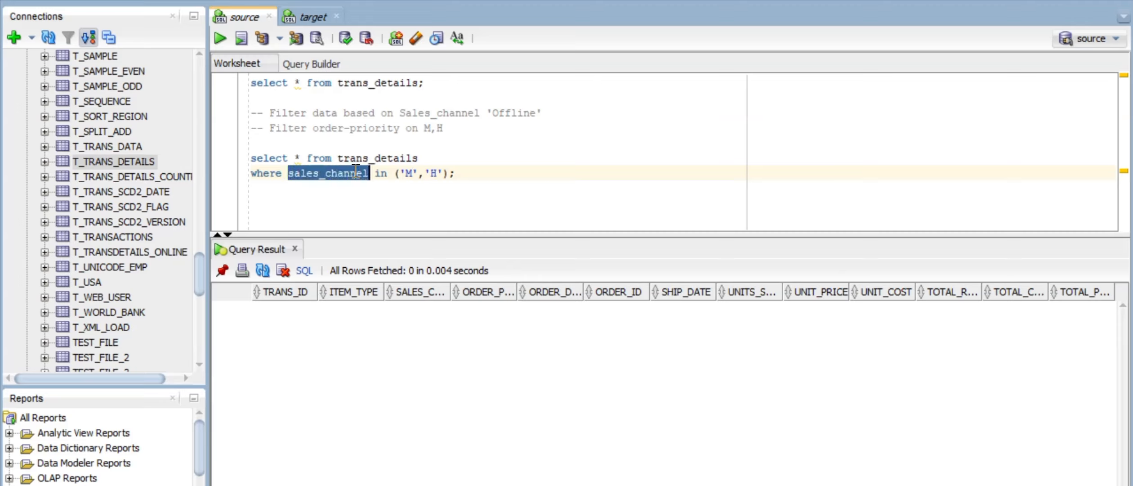
{"action": "type", "text": "Sales"}
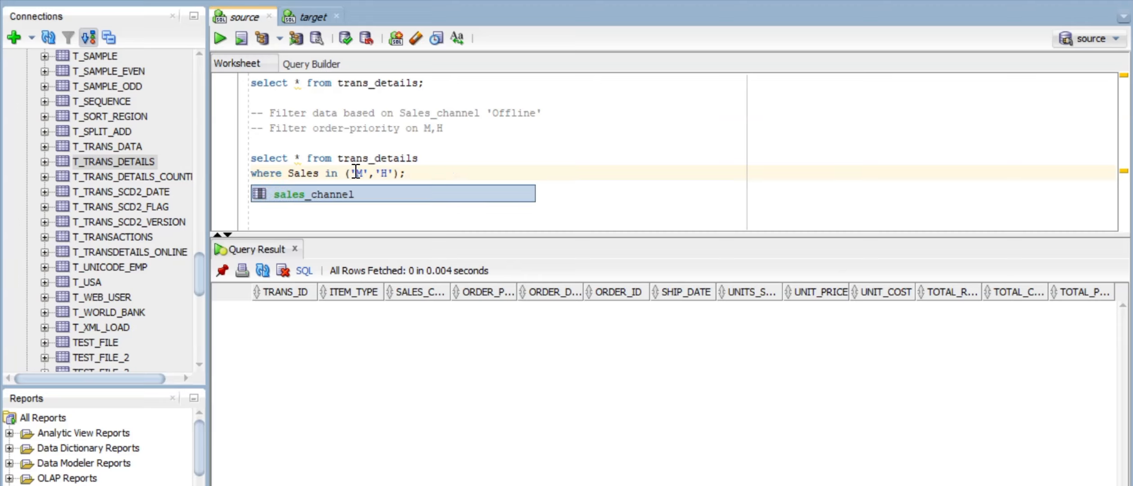
{"action": "left_click", "coordinate": [328, 195]}
{"action": "left_click", "coordinate": [328, 194]}
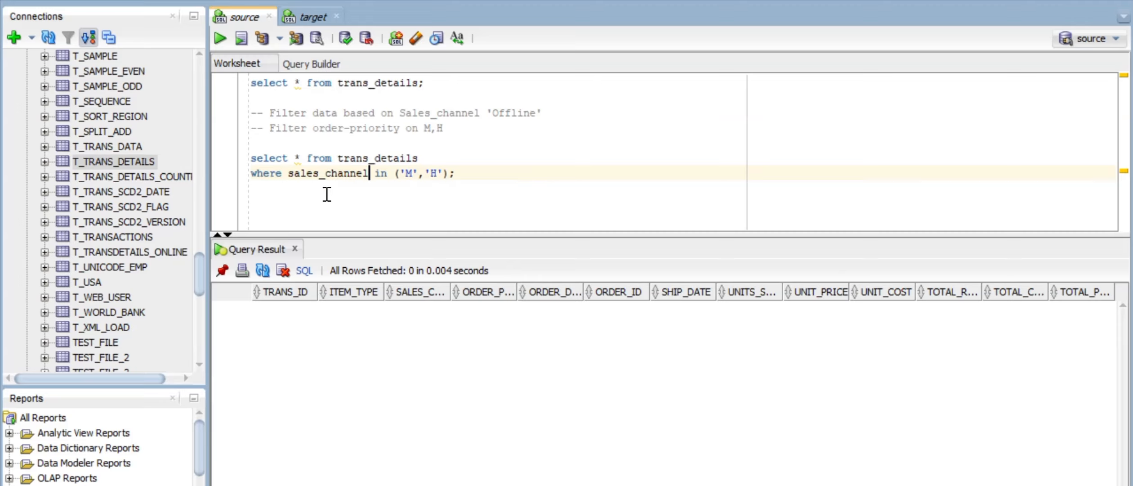
{"action": "left_click", "coordinate": [386, 174]}
{"action": "key", "text": "BackSpace"}
{"action": "type", "text": "n"}
{"action": "key", "text": "ctrl+Return"}
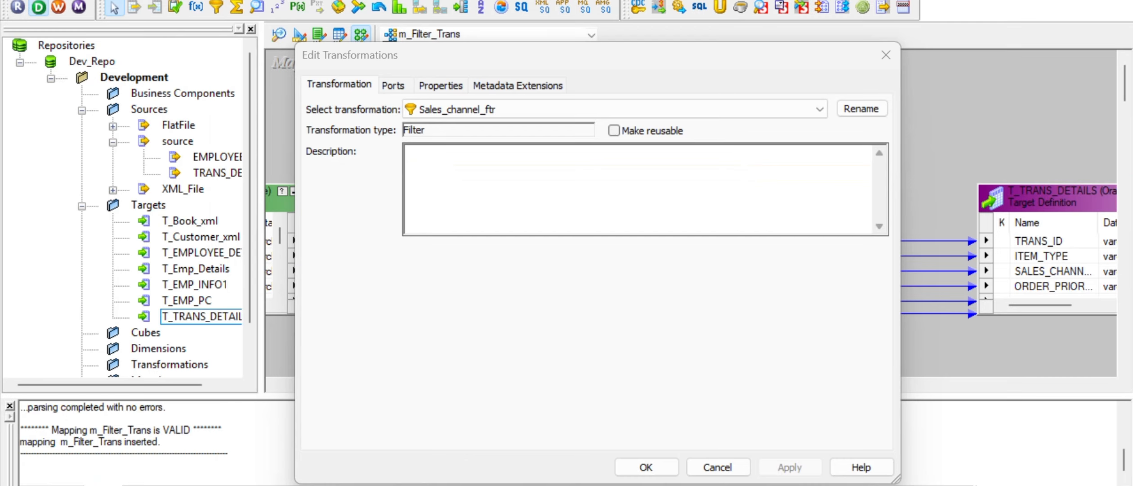
Step: Open the Sales_channel_ftr filter condition and change its value from 'Offline' to 'M'
{"action": "left_click", "coordinate": [393, 85]}
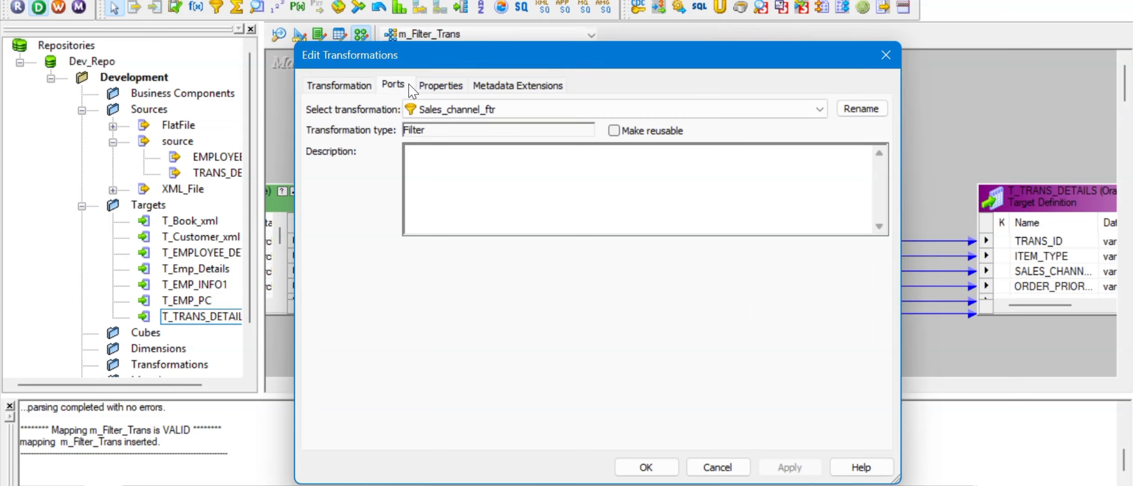
{"action": "left_click", "coordinate": [441, 86]}
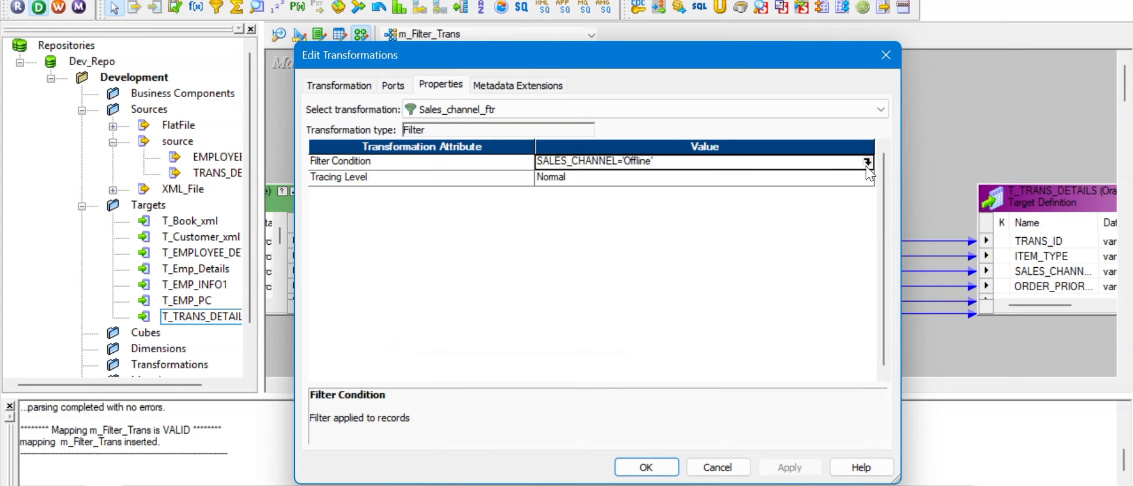
{"action": "left_click", "coordinate": [867, 161]}
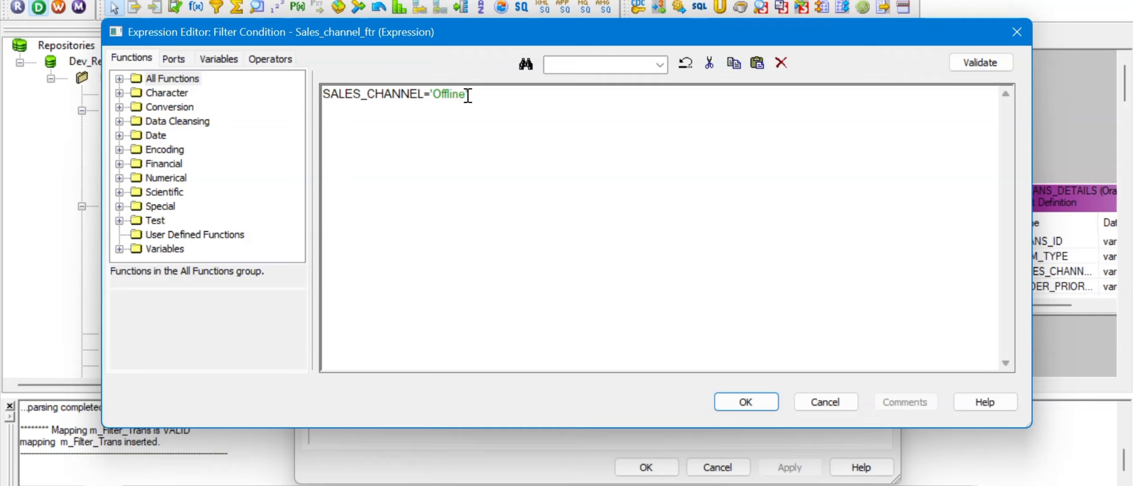
{"action": "key", "text": "BackSpace"}
{"action": "key", "text": "BackSpace"}
{"action": "key", "text": "BackSpace"}
{"action": "key", "text": "BackSpace"}
{"action": "key", "text": "BackSpace"}
{"action": "key", "text": "BackSpace"}
{"action": "key", "text": "BackSpace"}
Step: Extend it to SALES_CHANNEL='M' OR SALES_CHANNEL='H', validate it, then cancel the edit
{"action": "key", "text": "BackSpace"}
{"action": "type", "text": "'"}
{"action": "key", "text": "Left"}
{"action": "type", "text": "M"}
{"action": "key", "text": "ctrl+a"}
{"action": "key", "text": "ctrl+c"}
{"action": "left_click", "coordinate": [468, 95]}
{"action": "type", "text": "OR"}
{"action": "key", "text": "ctrl+v"}
{"action": "key", "text": "BackSpace"}
{"action": "key", "text": "BackSpace"}
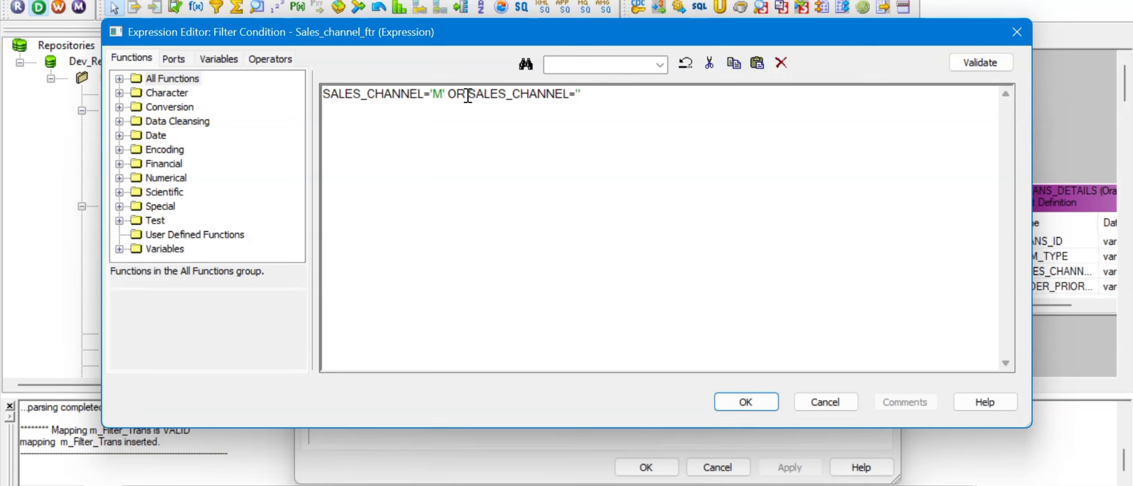
{"action": "type", "text": "H'"}
{"action": "left_click", "coordinate": [981, 63]}
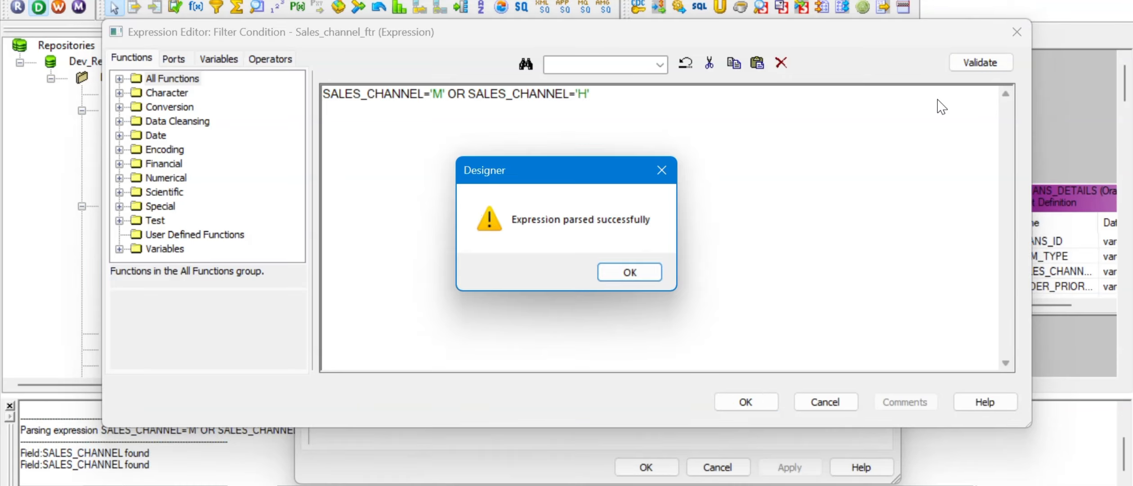
{"action": "left_click", "coordinate": [612, 275]}
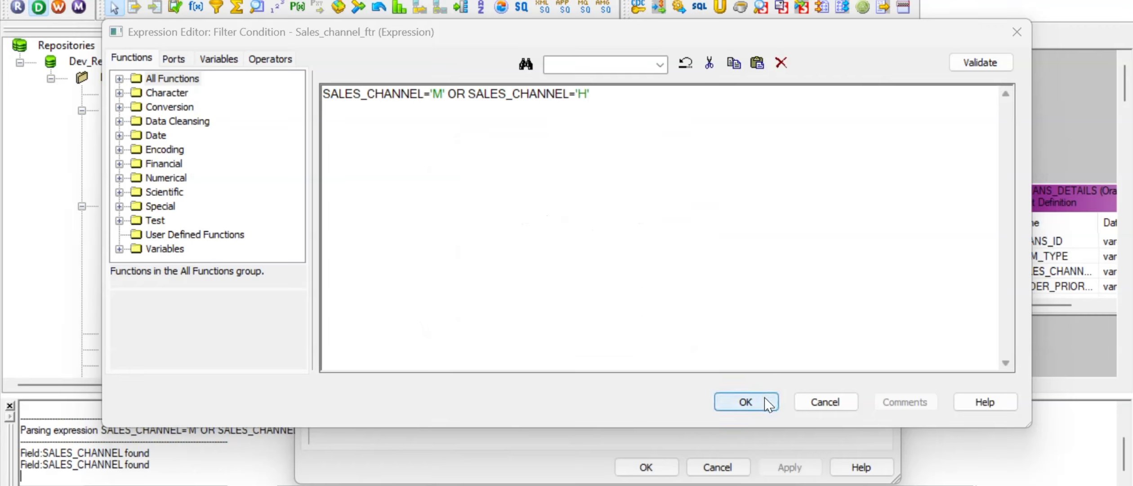
{"action": "left_click", "coordinate": [467, 94]}
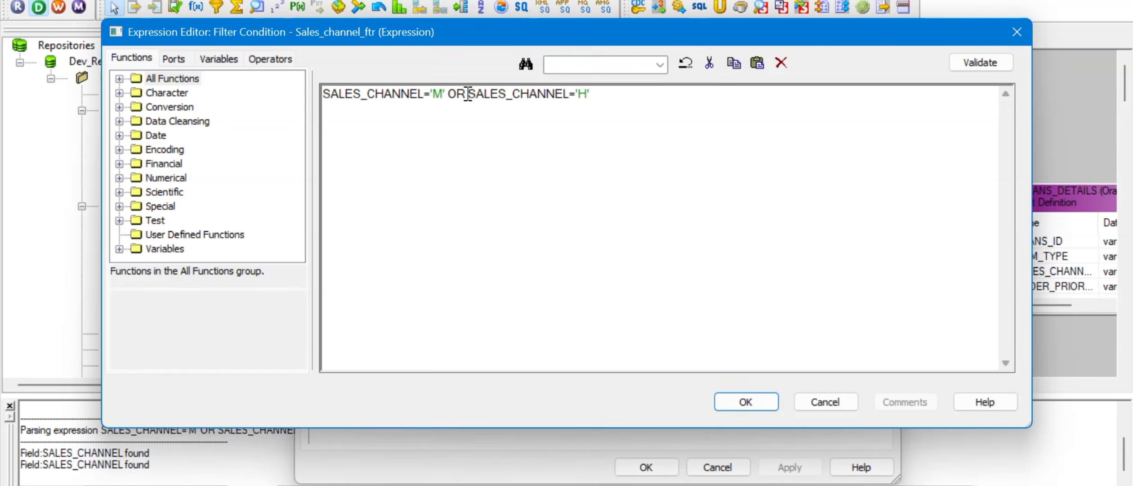
{"action": "left_click", "coordinate": [831, 405]}
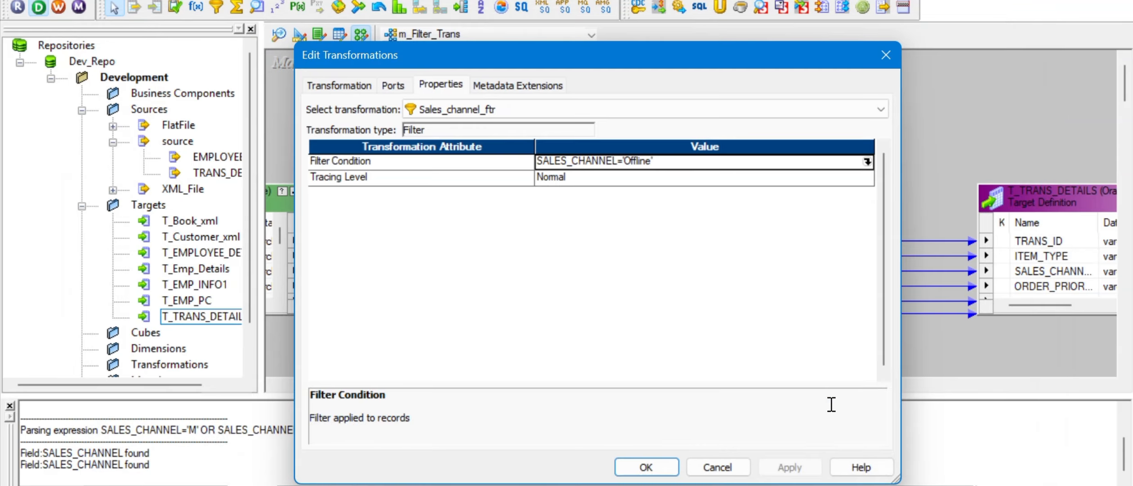
Step: Reopen the filter condition and replace 'Offline' with 'M' OR SALES_CHANNEL='H'
{"action": "left_click", "coordinate": [867, 161]}
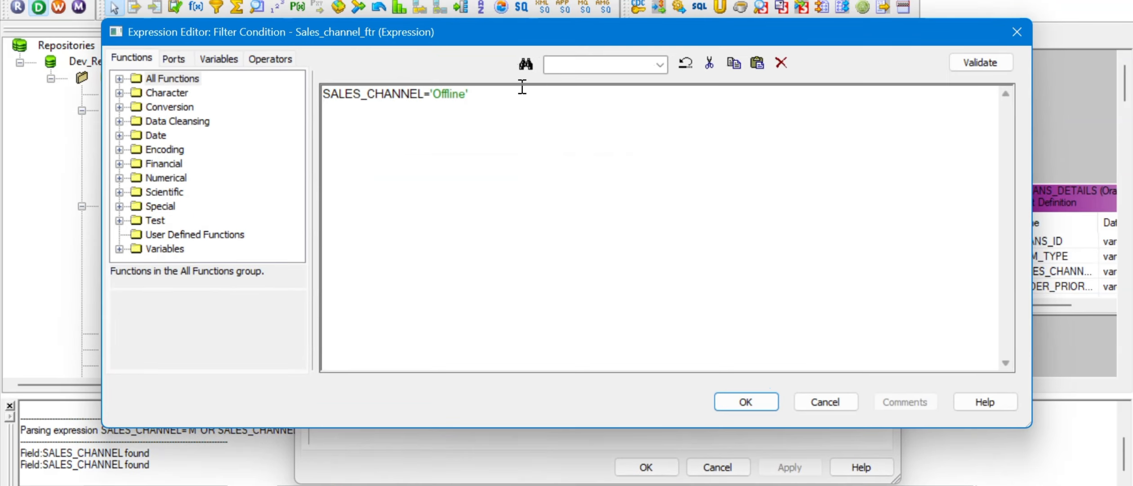
{"action": "double_click", "coordinate": [457, 95]}
{"action": "left_click", "coordinate": [457, 95]}
{"action": "double_click", "coordinate": [457, 95]}
{"action": "type", "text": "M' OR"}
{"action": "left_click_drag", "start_coordinate": [447, 95], "coordinate": [291, 90]}
{"action": "key", "text": "ctrl+c"}
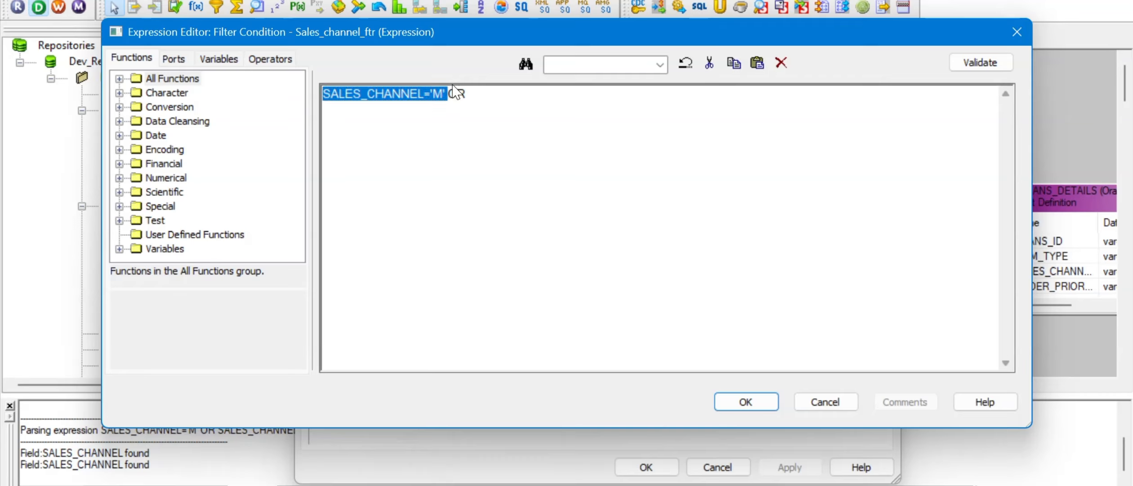
{"action": "left_click", "coordinate": [478, 94]}
{"action": "key", "text": "ctrl+v"}
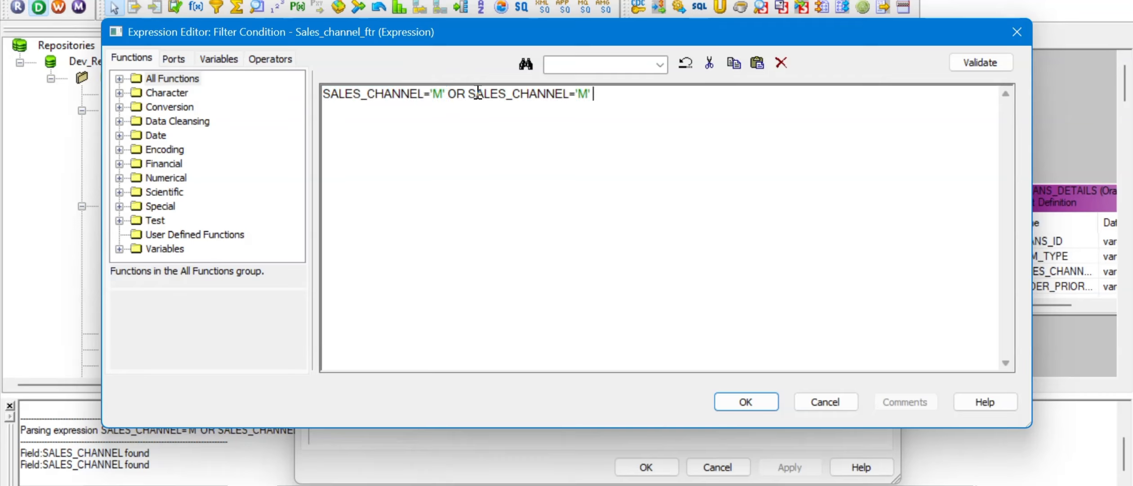
{"action": "key", "text": "BackSpace"}
{"action": "key", "text": "BackSpace"}
{"action": "key", "text": "BackSpace"}
{"action": "type", "text": "H'"}
Step: Validate the new condition, accept it, and apply it to Sales_channel_ftr
{"action": "left_click", "coordinate": [974, 66]}
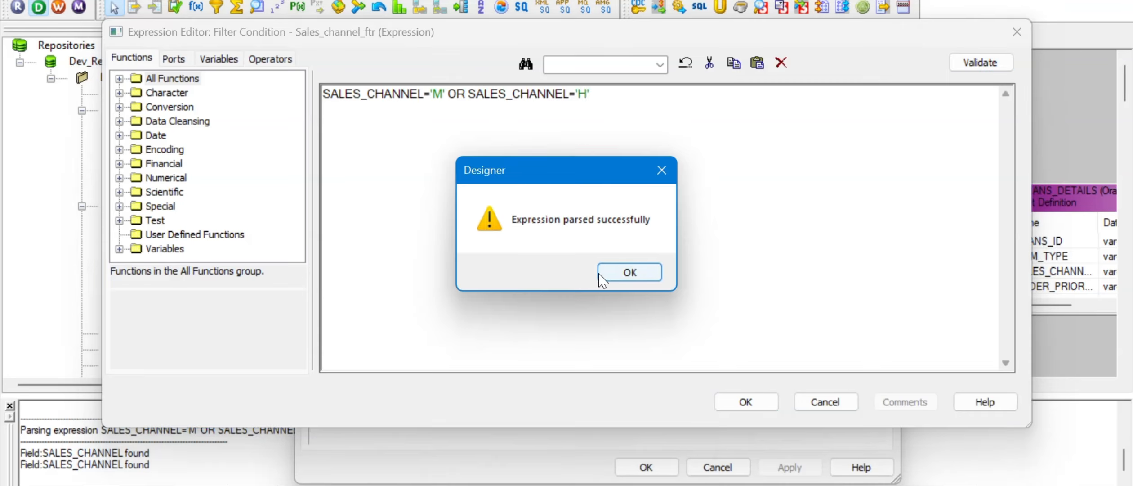
{"action": "left_click", "coordinate": [602, 281]}
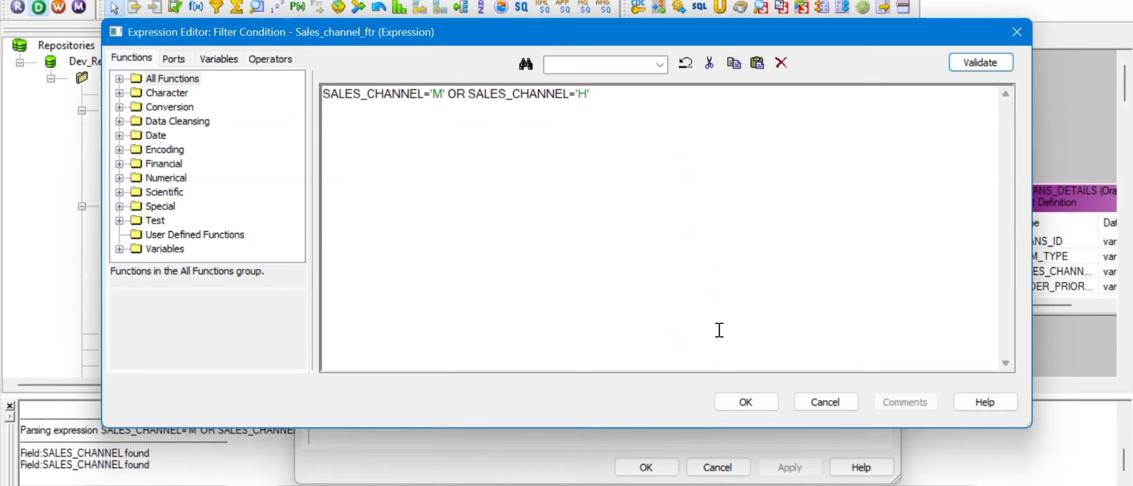
{"action": "left_click", "coordinate": [736, 399]}
{"action": "left_click", "coordinate": [794, 471]}
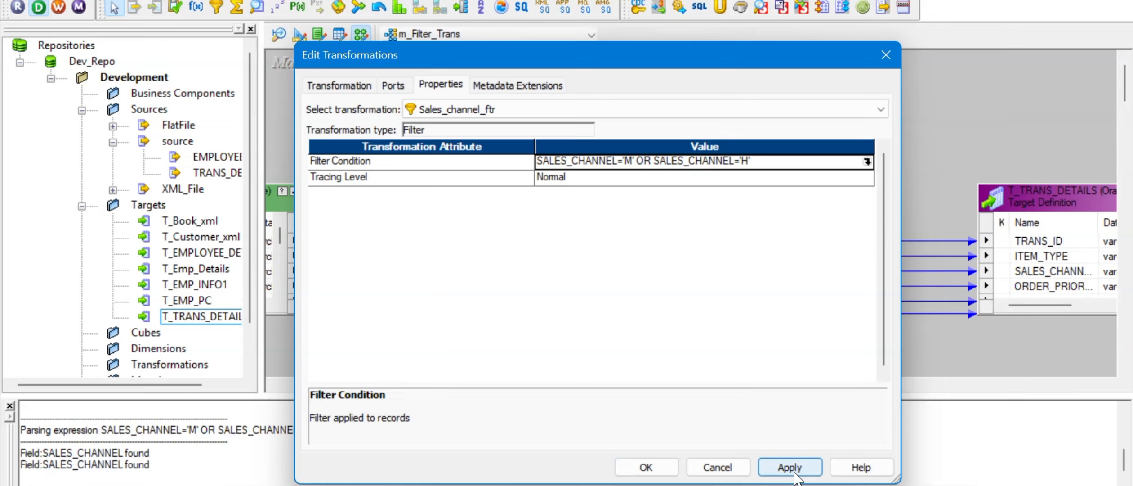
Step: Close Edit Transformations, enlarge the filter to show its eleven ports, and save m_Filter_Trans
{"action": "left_click", "coordinate": [646, 467]}
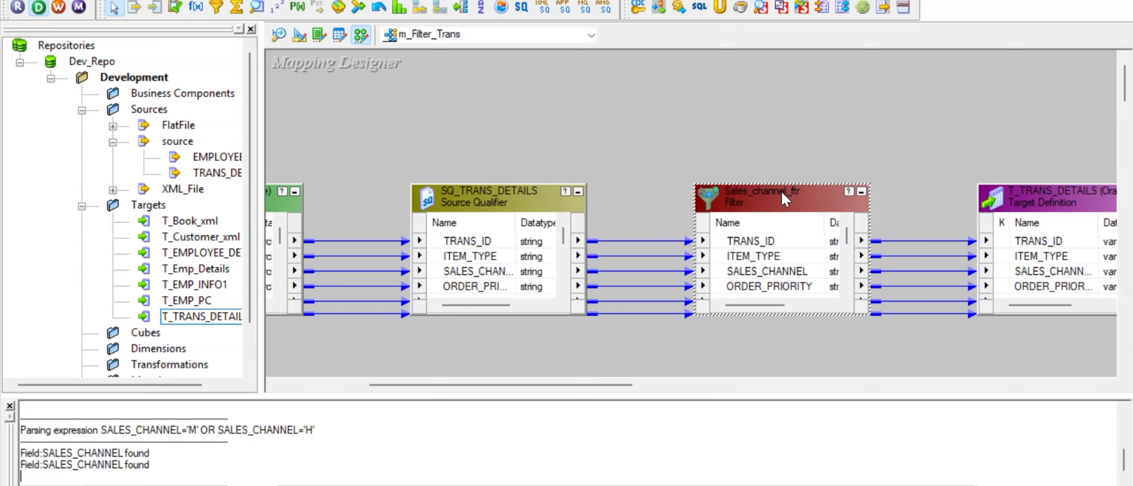
{"action": "left_click_drag", "start_coordinate": [781, 184], "coordinate": [763, 83]}
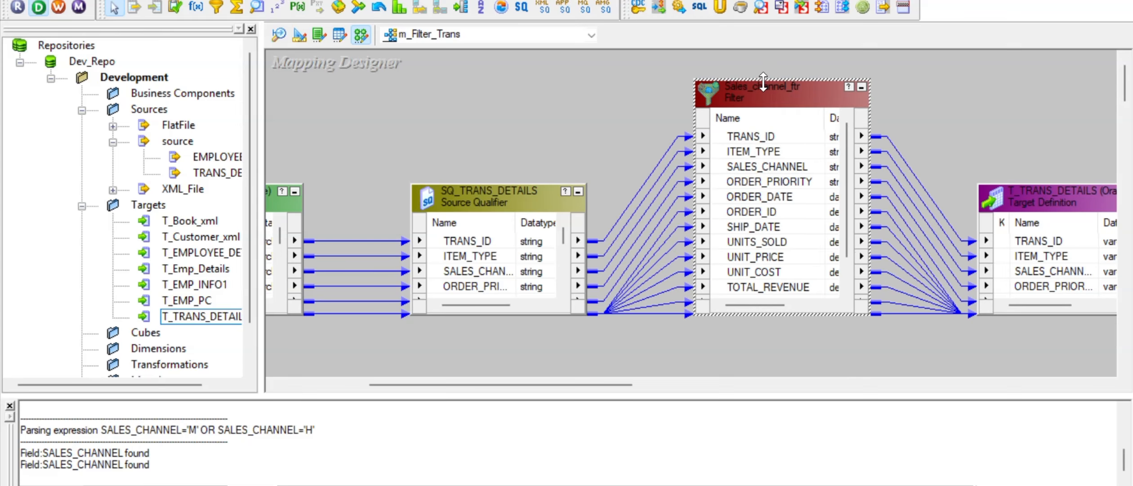
{"action": "left_click", "coordinate": [766, 182]}
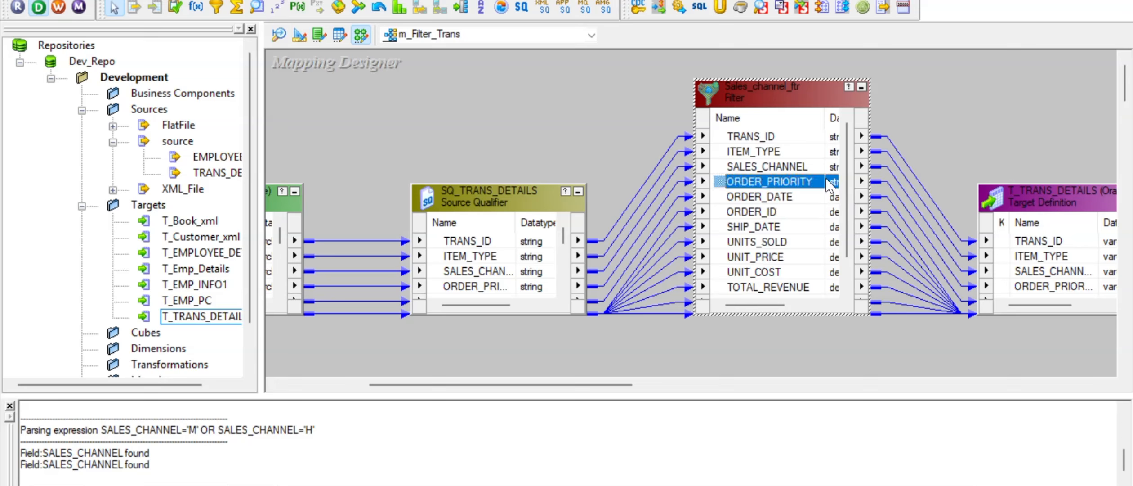
{"action": "key", "text": "ctrl+s"}
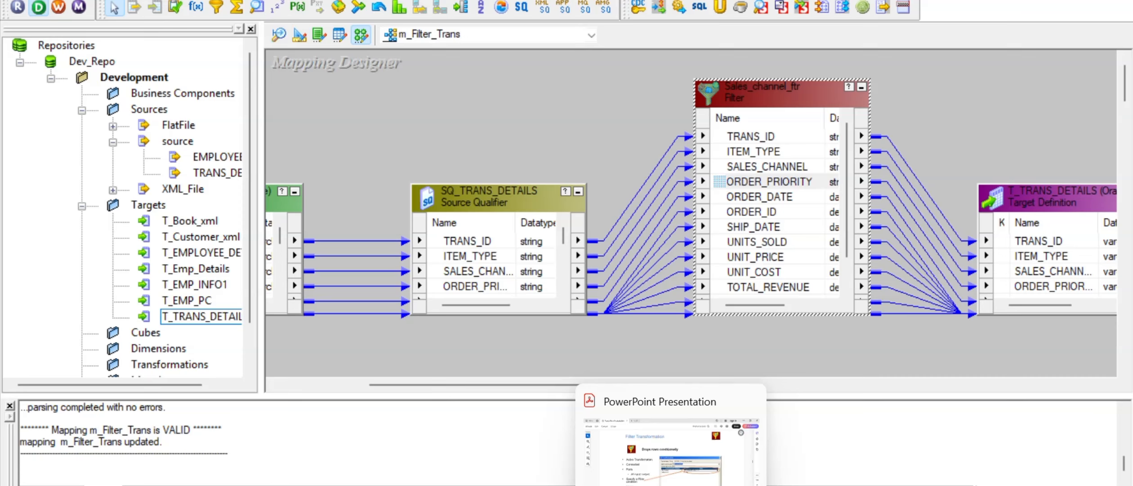
Step: Refresh the s_m_Filter_Trans session task with the updated mapping
{"action": "left_click", "coordinate": [750, 485]}
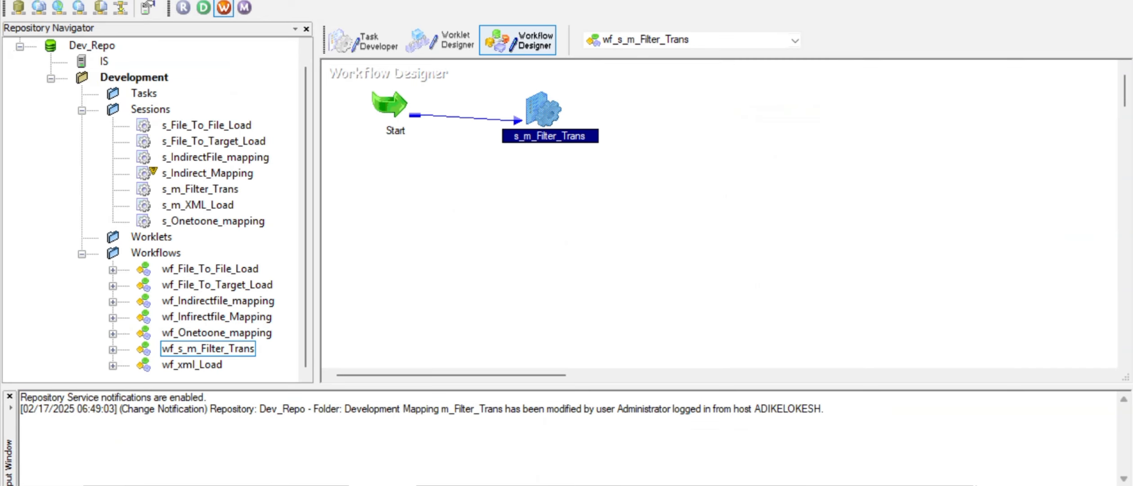
{"action": "right_click", "coordinate": [548, 110]}
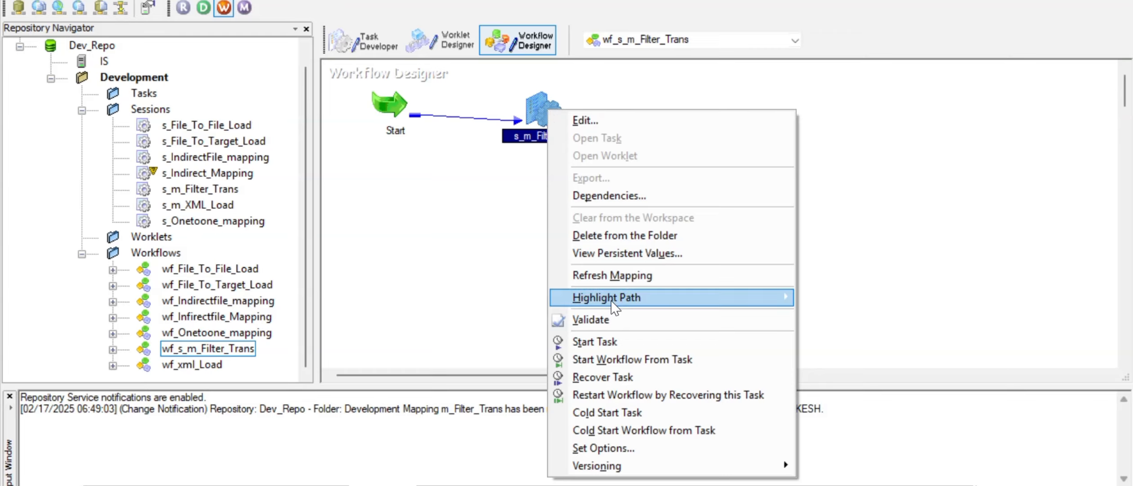
{"action": "left_click", "coordinate": [629, 280]}
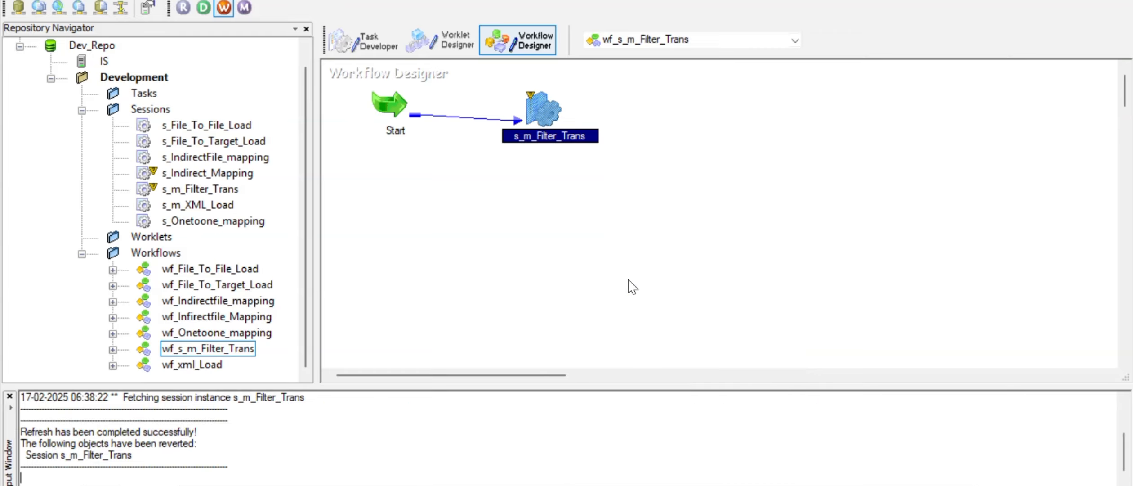
{"action": "key", "text": "alt+Tab"}
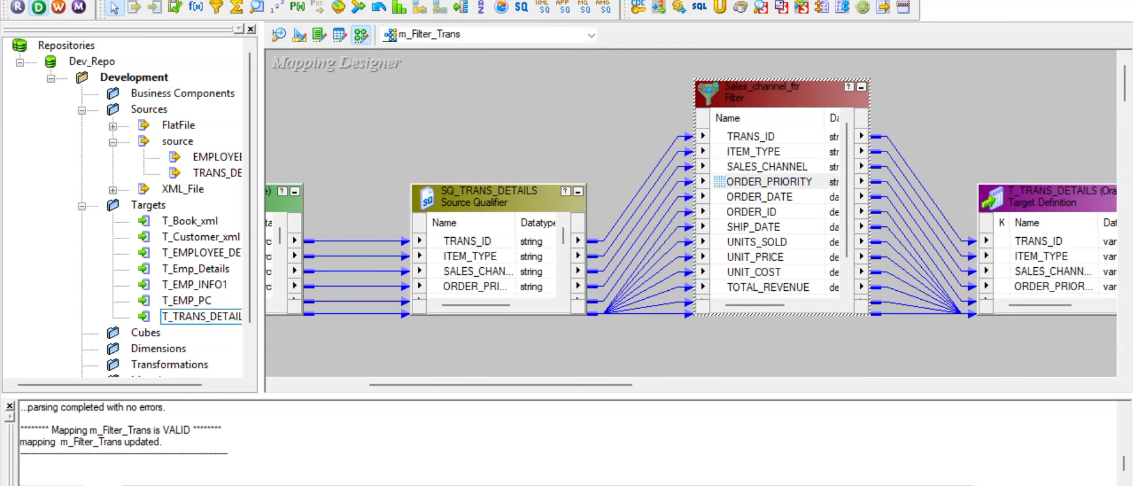
{"action": "key", "text": "alt+Tab"}
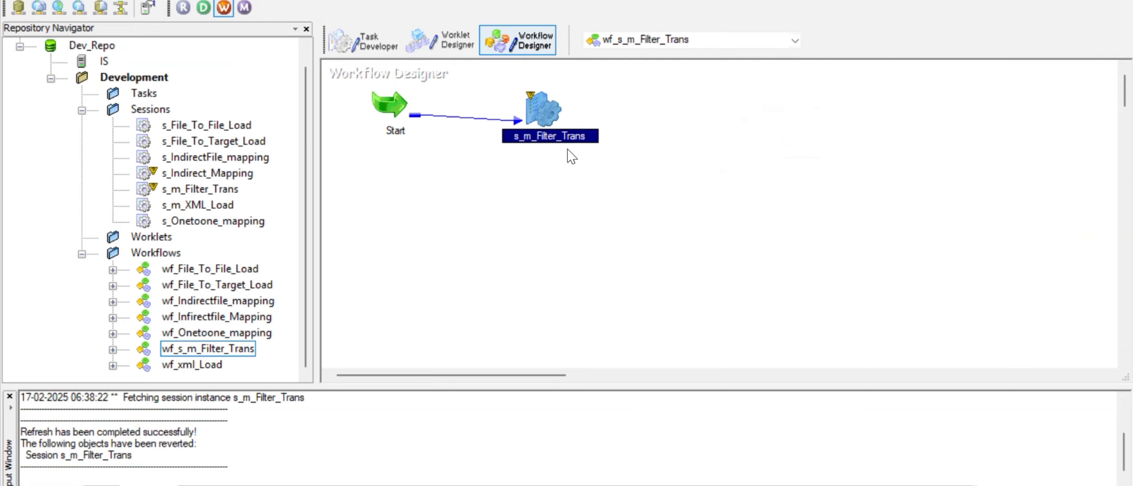
Step: Save the wf_s_m_Filter_Trans workflow
{"action": "mouse_move", "coordinate": [531, 97]}
{"action": "left_click", "coordinate": [655, 134]}
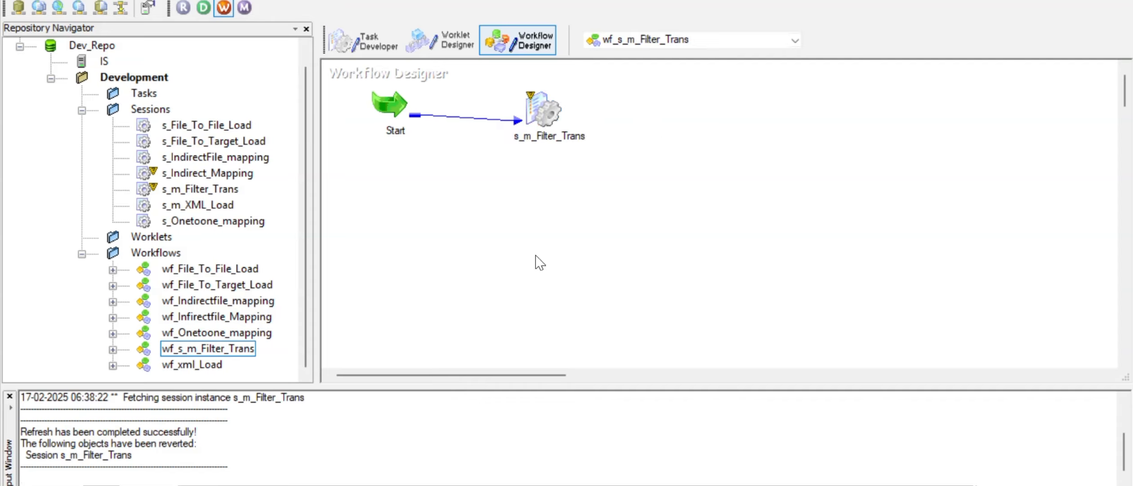
{"action": "key", "text": "ctrl+s"}
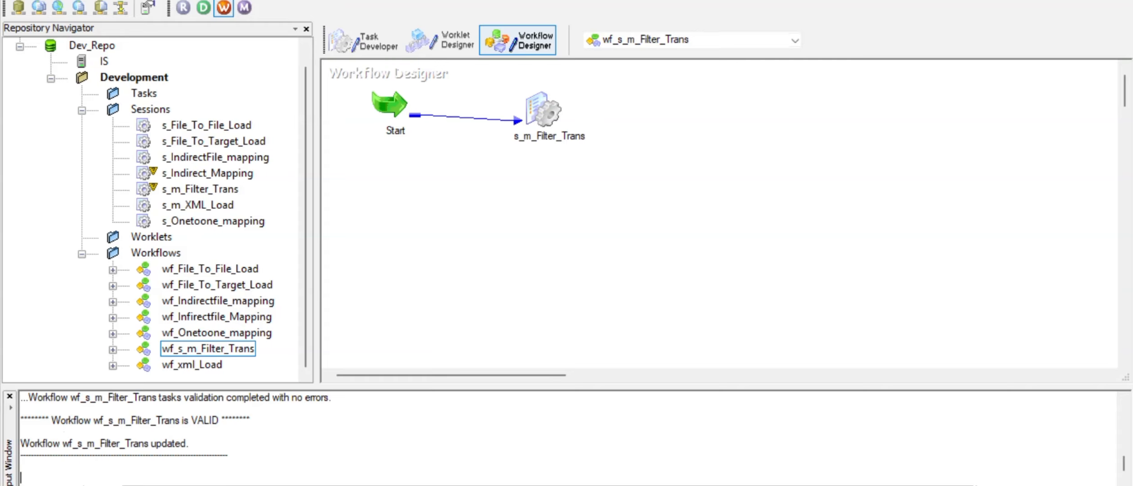
{"action": "left_click", "coordinate": [556, 485]}
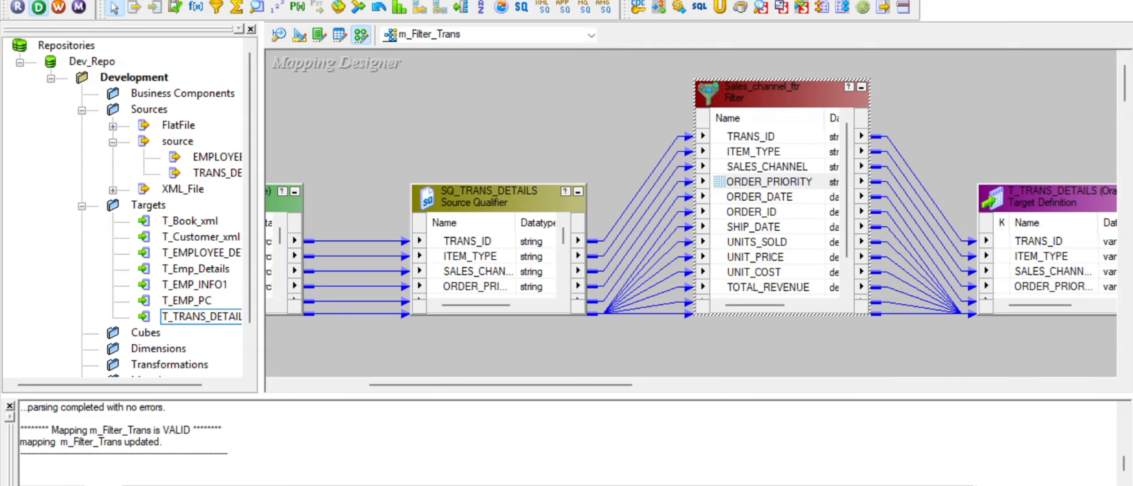
{"action": "key", "text": "alt+Tab"}
{"action": "left_click", "coordinate": [547, 120]}
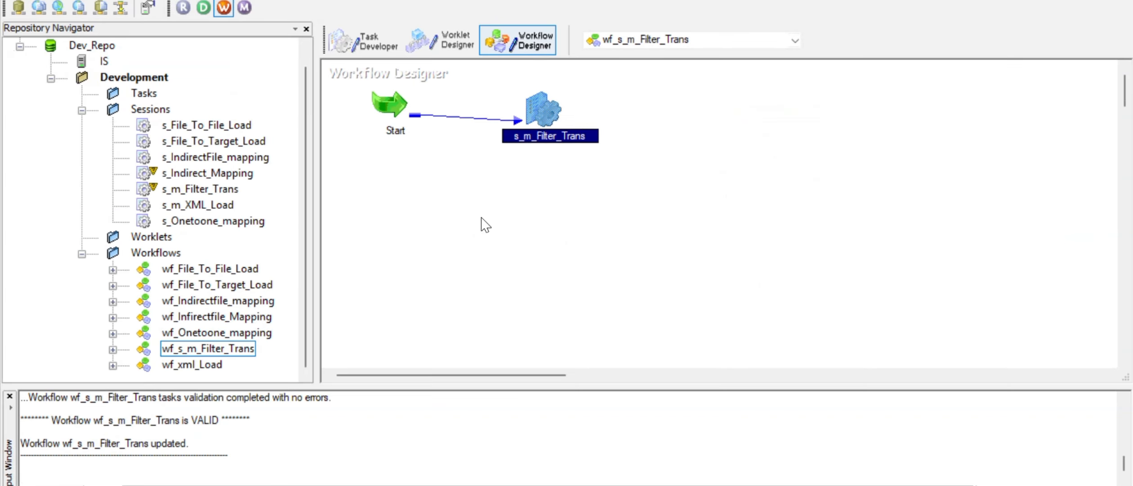
{"action": "left_click", "coordinate": [458, 194]}
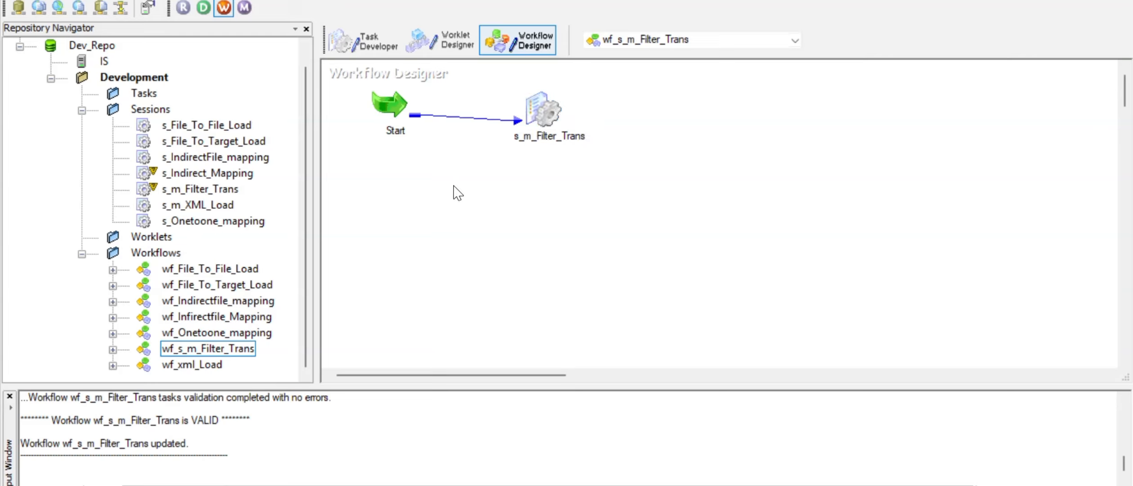
Step: Enable Truncate target table option for T_TRANS_DETAILS in the s_m_Filter_Trans session settings
{"action": "right_click", "coordinate": [453, 185]}
{"action": "left_click", "coordinate": [442, 198]}
{"action": "left_click", "coordinate": [550, 107]}
{"action": "double_click", "coordinate": [550, 107]}
{"action": "left_click", "coordinate": [470, 4]}
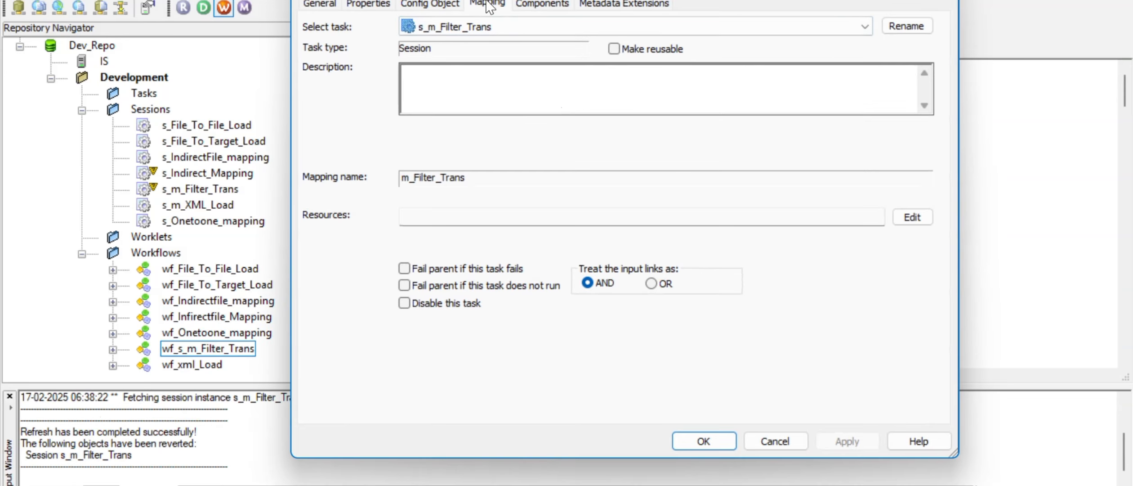
{"action": "left_click", "coordinate": [386, 171]}
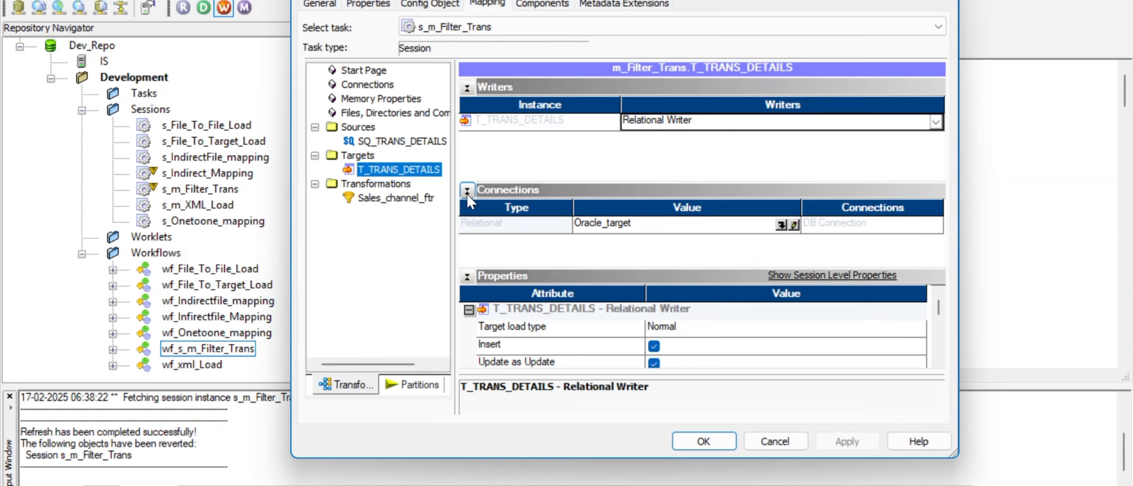
{"action": "left_click", "coordinate": [939, 361]}
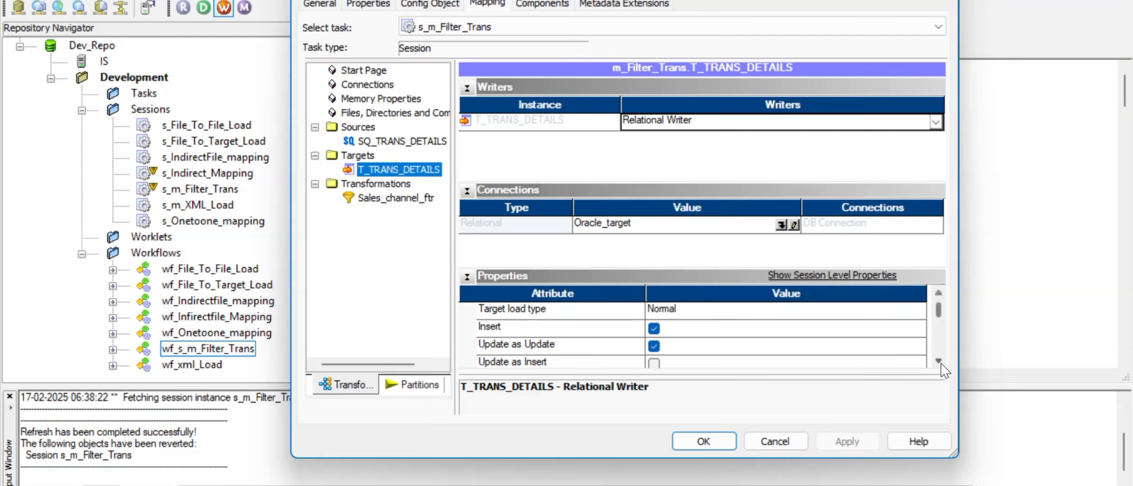
{"action": "left_click", "coordinate": [939, 361]}
{"action": "left_click", "coordinate": [938, 360]}
{"action": "left_click", "coordinate": [939, 360]}
{"action": "left_click", "coordinate": [938, 361]}
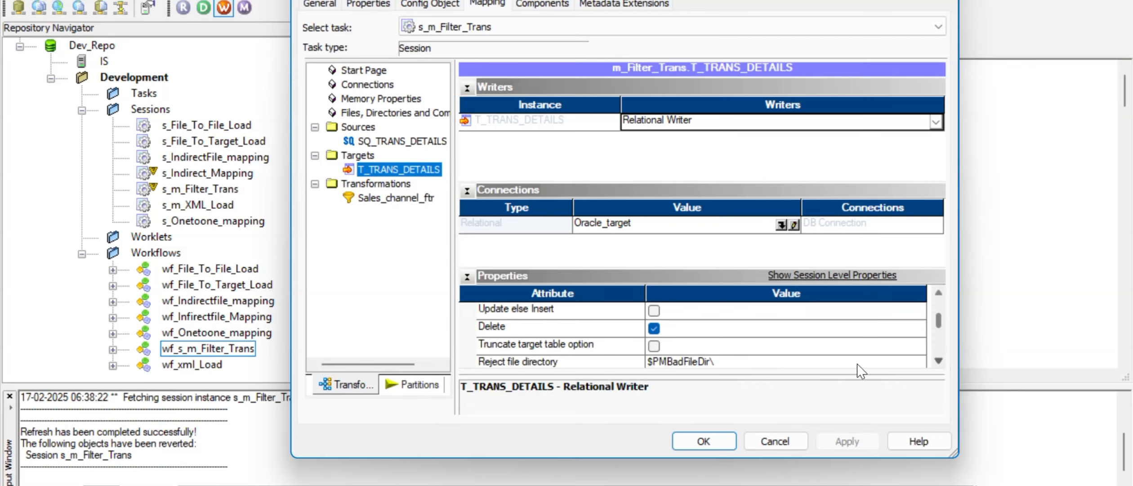
{"action": "left_click", "coordinate": [653, 344]}
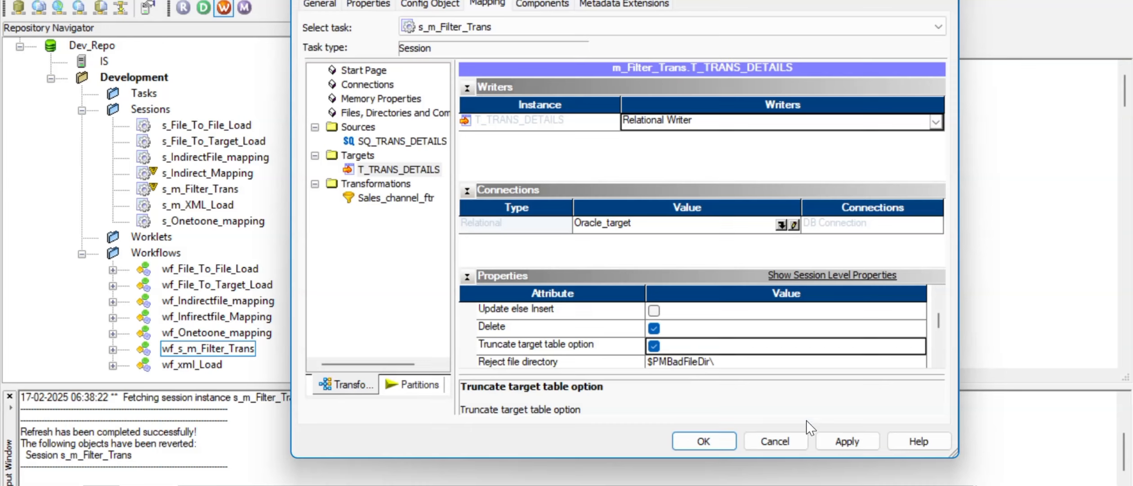
{"action": "left_click", "coordinate": [847, 441]}
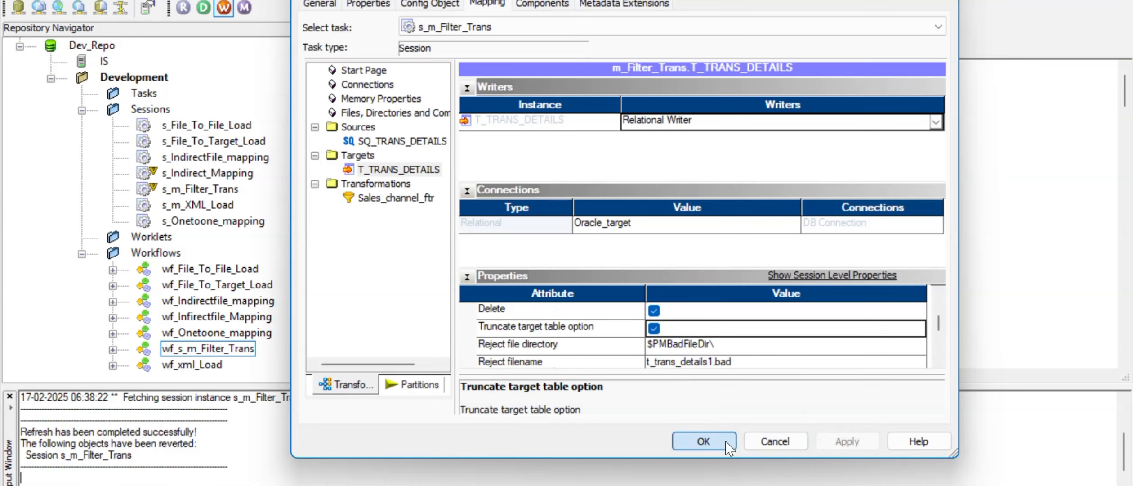
{"action": "left_click", "coordinate": [704, 440]}
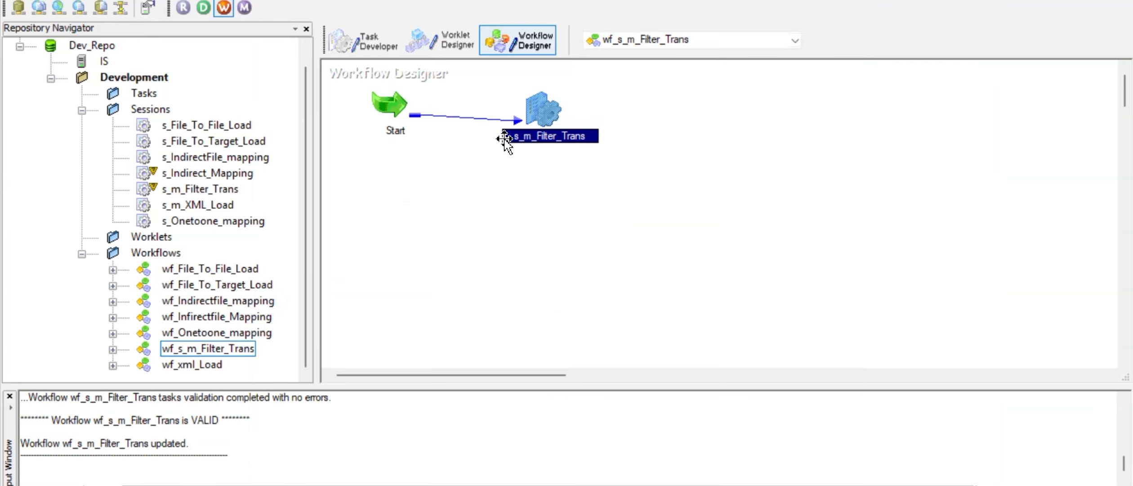
Step: Restart the s_m_Filter_Trans session task from Workflow Monitor
{"action": "left_click", "coordinate": [473, 226]}
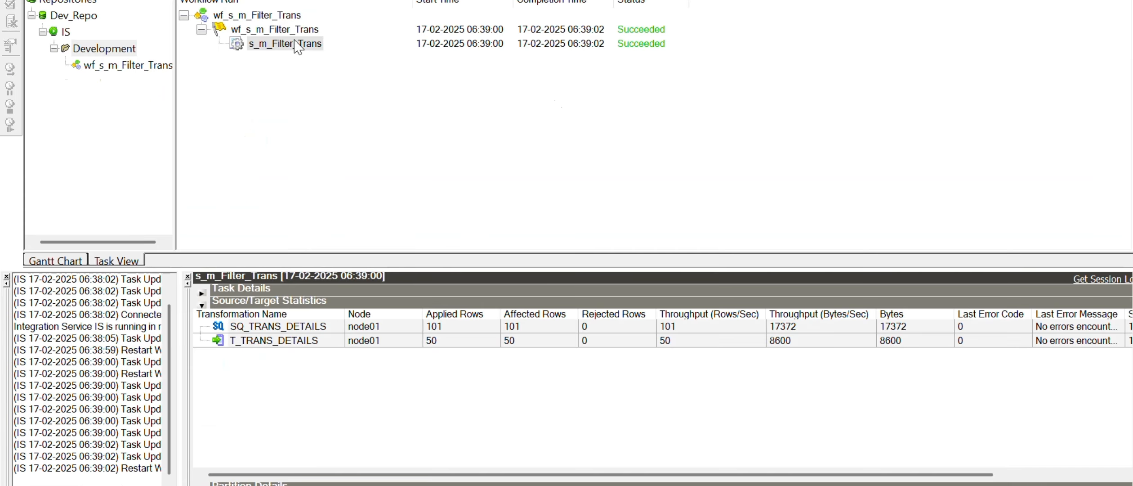
{"action": "left_click", "coordinate": [285, 44]}
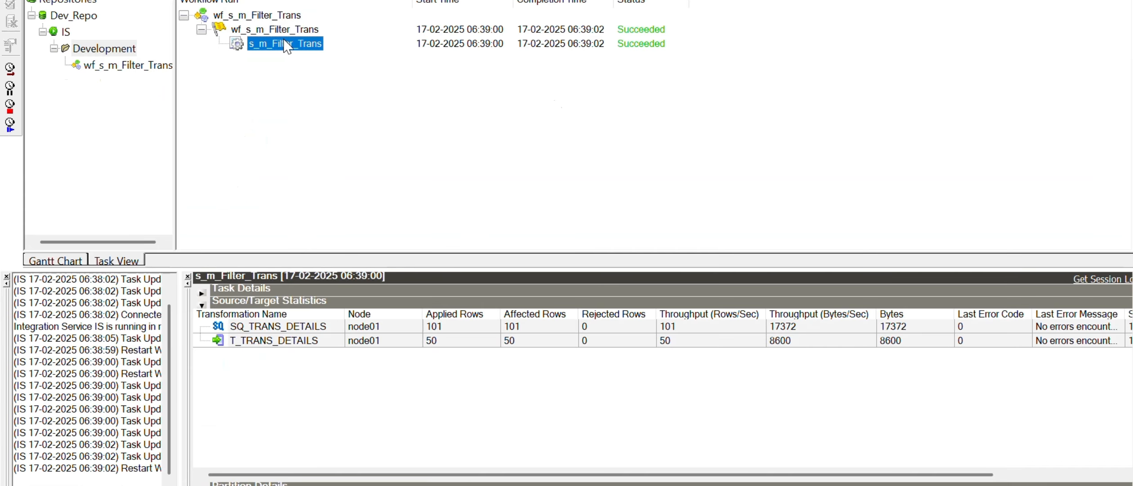
{"action": "right_click", "coordinate": [286, 43]}
{"action": "left_click", "coordinate": [330, 73]}
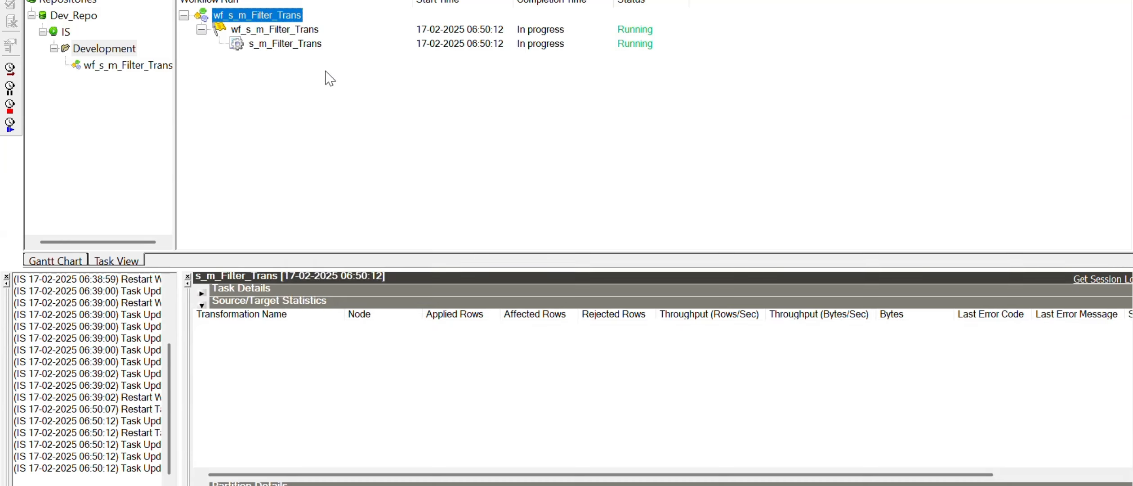
Step: Check the new run's statistics, confirming 0 rows loaded into T_TRANS_DETAILS
{"action": "left_click", "coordinate": [305, 47]}
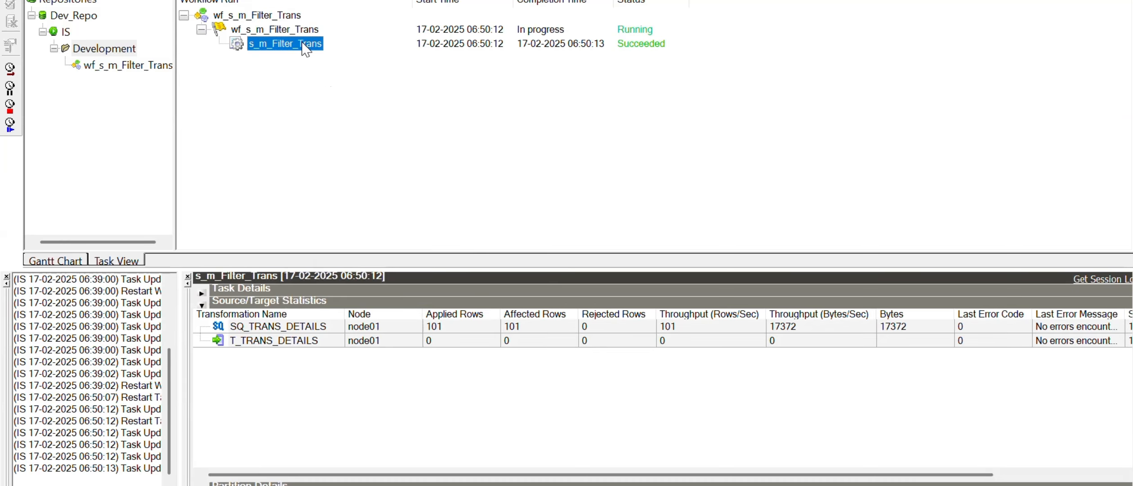
{"action": "left_click", "coordinate": [441, 326]}
{"action": "left_click", "coordinate": [434, 342]}
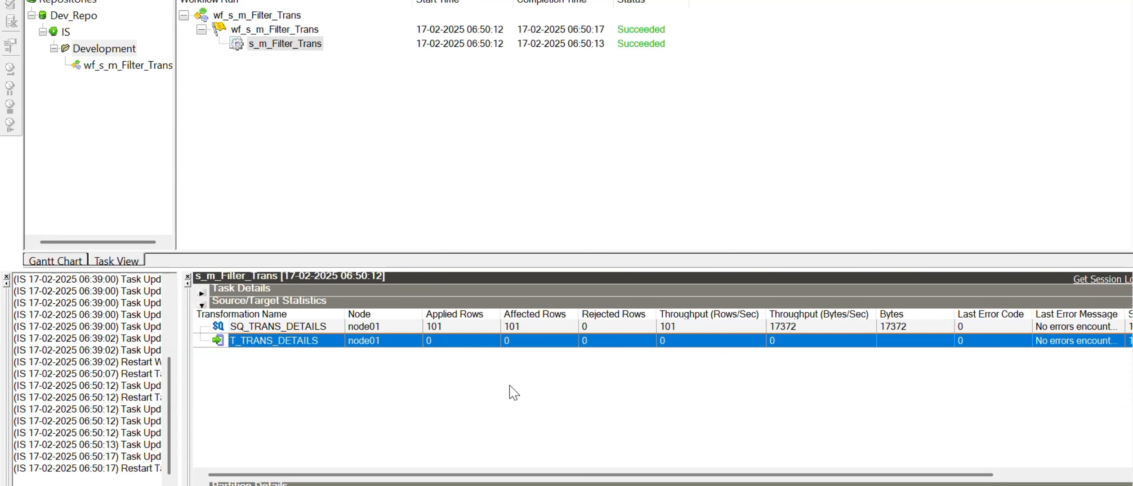
{"action": "left_click", "coordinate": [593, 485]}
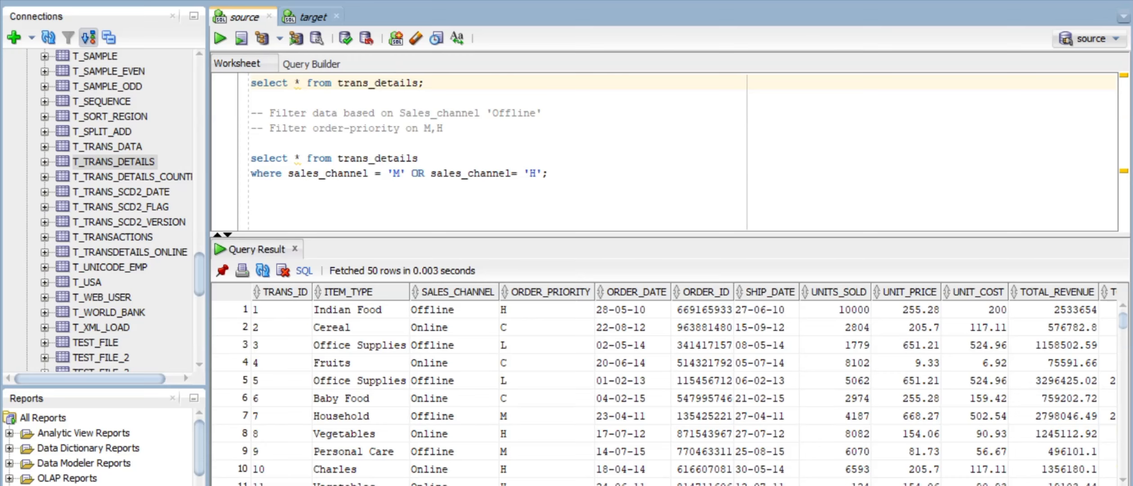
{"action": "left_click", "coordinate": [748, 485]}
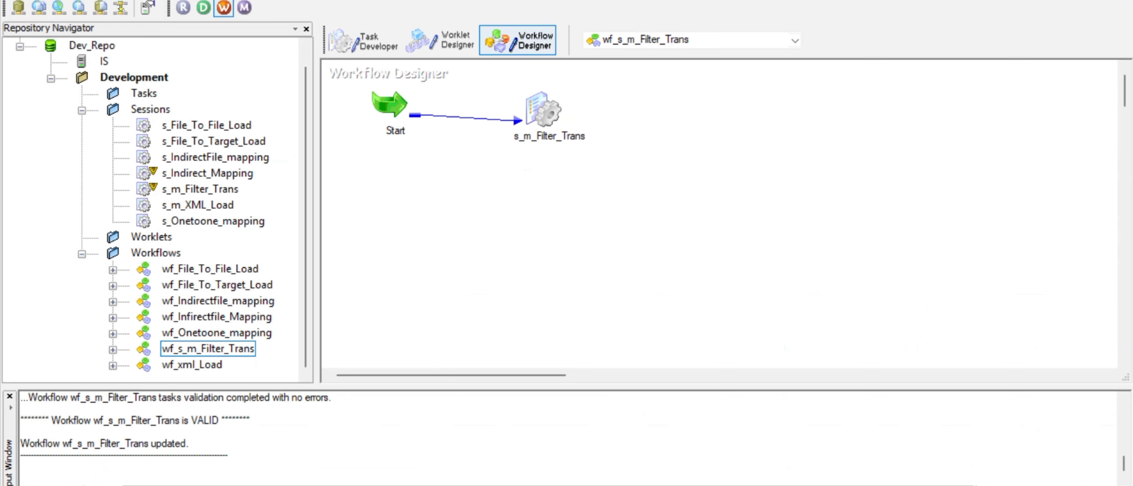
Step: In Designer, open Sales_channel_ftr's Properties and bring its Filter Condition into the Expression Editor
{"action": "left_click", "coordinate": [550, 485]}
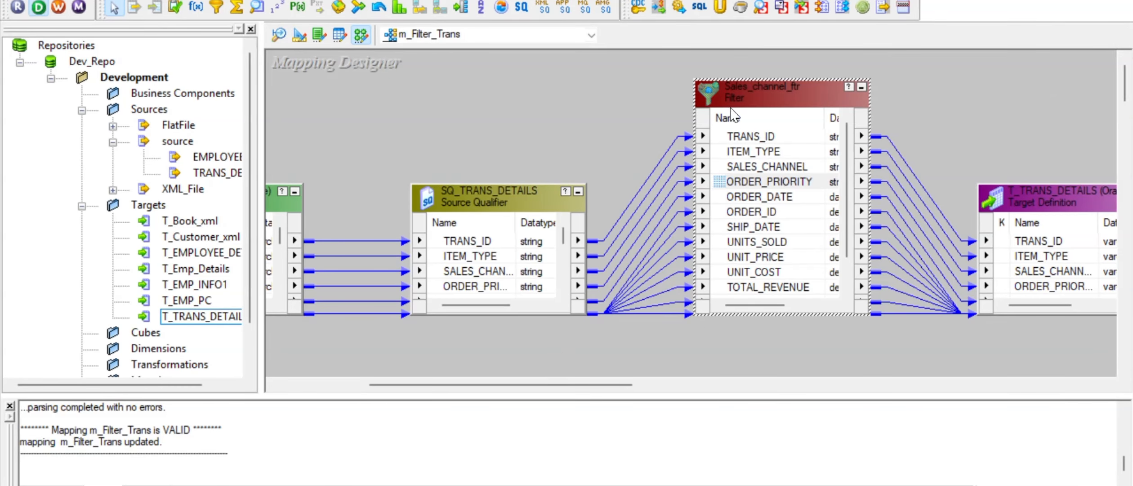
{"action": "double_click", "coordinate": [754, 96]}
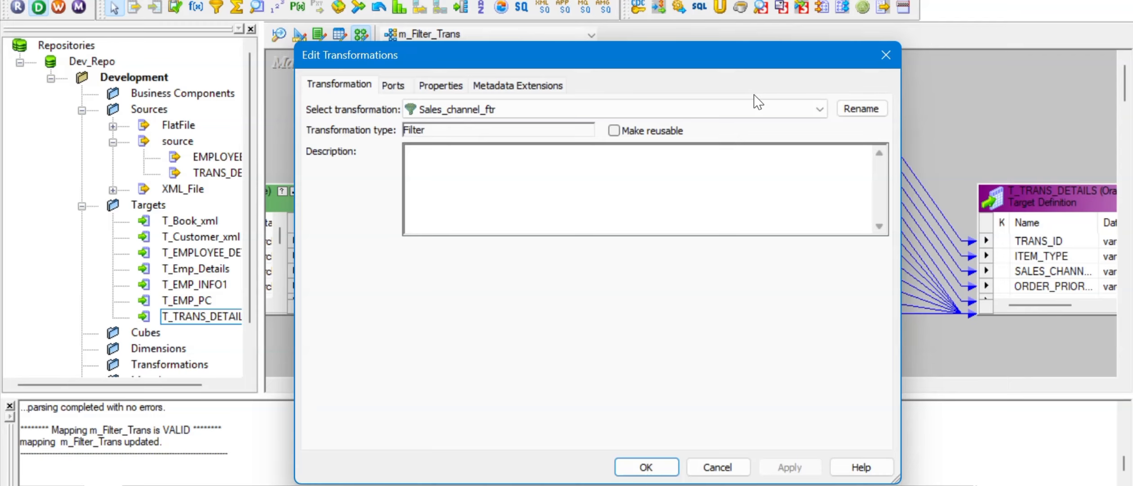
{"action": "left_click", "coordinate": [430, 86]}
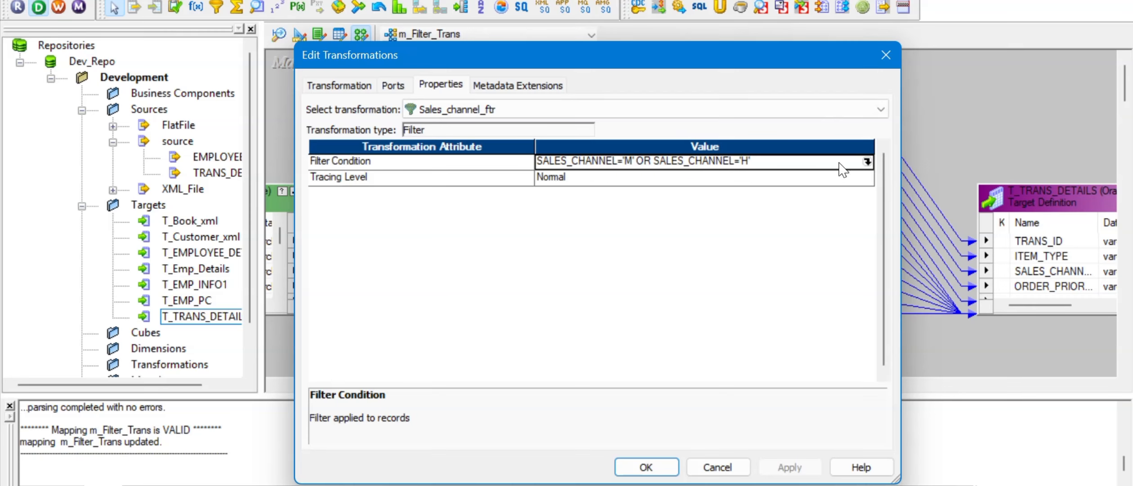
{"action": "left_click", "coordinate": [868, 161]}
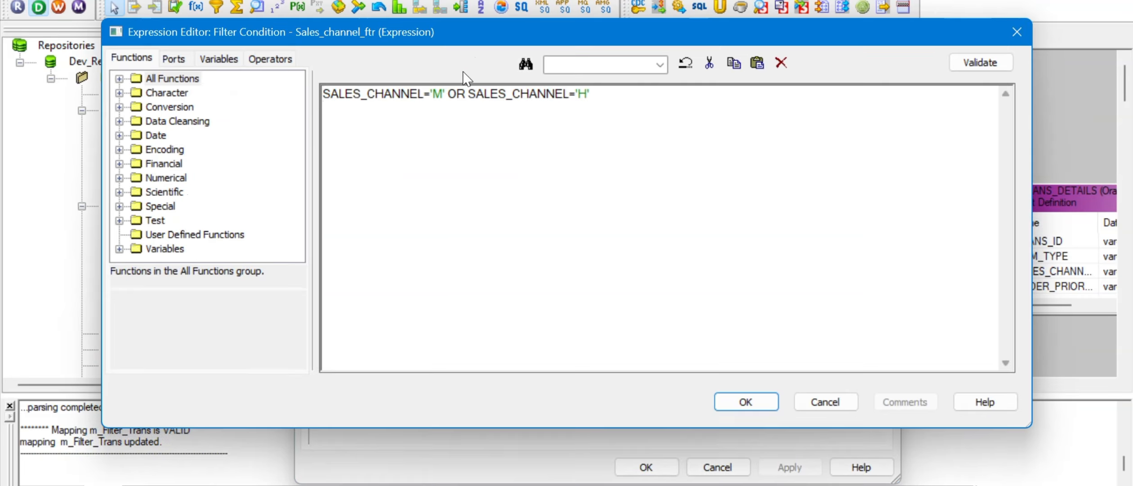
Step: Replace the OR condition with SALES_CHANNEL in ('M','H') in the Expression Editor
{"action": "left_click", "coordinate": [430, 93]}
{"action": "key", "text": "BackSpace"}
{"action": "type", "text": "in"}
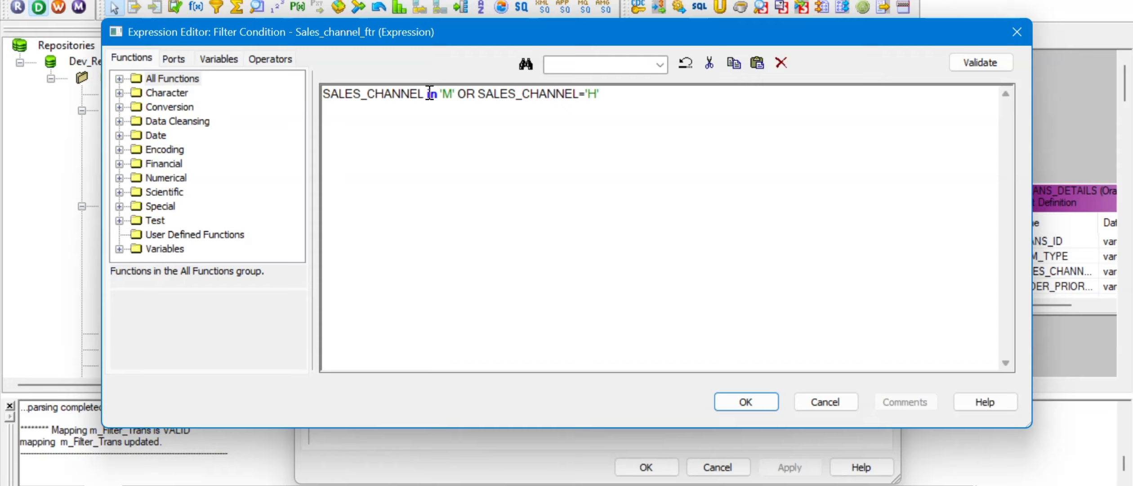
{"action": "type", "text": " ("}
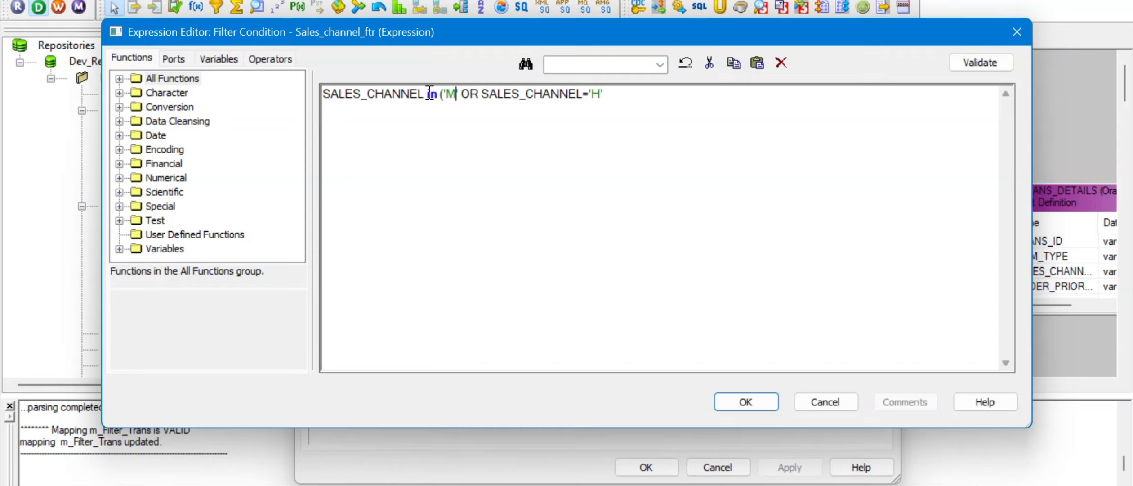
{"action": "key", "text": "Right"}
{"action": "key", "text": "shift+Right"}
{"action": "key", "text": "shift+Right"}
{"action": "key", "text": "shift+Right"}
{"action": "key", "text": "shift+Right"}
{"action": "key", "text": "shift+Right"}
{"action": "key", "text": "shift+Right"}
{"action": "key", "text": "shift+Right"}
{"action": "key", "text": "shift+Right"}
{"action": "key", "text": "shift+Right"}
{"action": "key", "text": "shift+Right"}
{"action": "key", "text": "shift+Right"}
{"action": "key", "text": "shift+Right"}
{"action": "key", "text": "shift+Right"}
{"action": "key", "text": "shift+Right"}
{"action": "key", "text": "shift+Right"}
{"action": "key", "text": "shift+Right"}
{"action": "key", "text": "shift+Right"}
{"action": "key", "text": "shift+Right"}
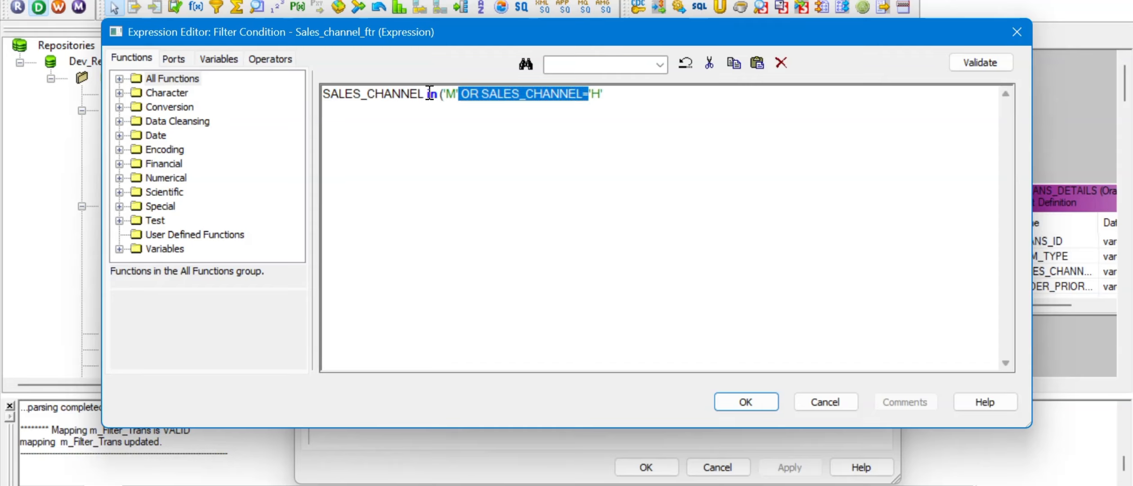
{"action": "type", "text": ",'H'"}
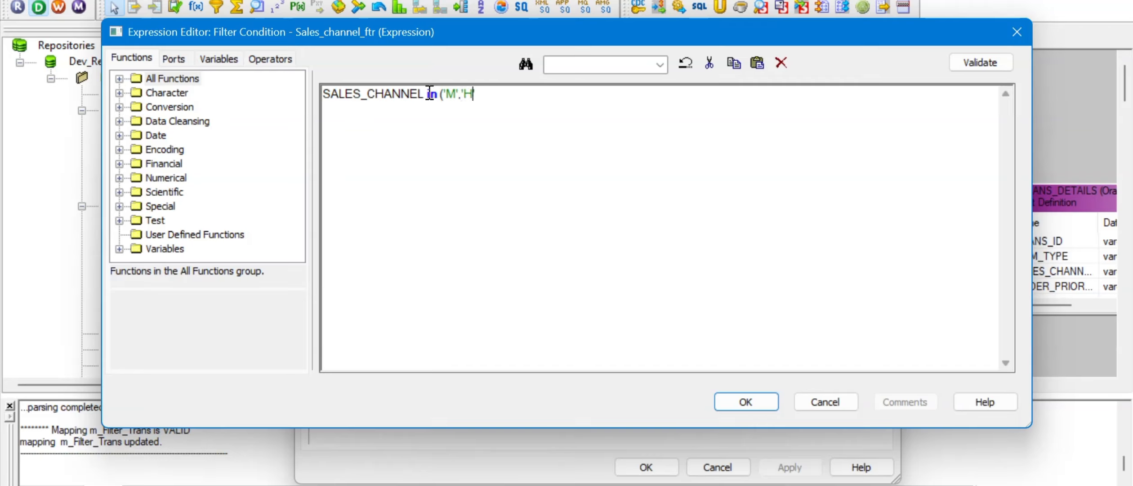
{"action": "type", "text": ")"}
Step: Validate the condition, dismiss the parse error, and retype the comma between 'M' and 'H'
{"action": "left_click", "coordinate": [997, 65]}
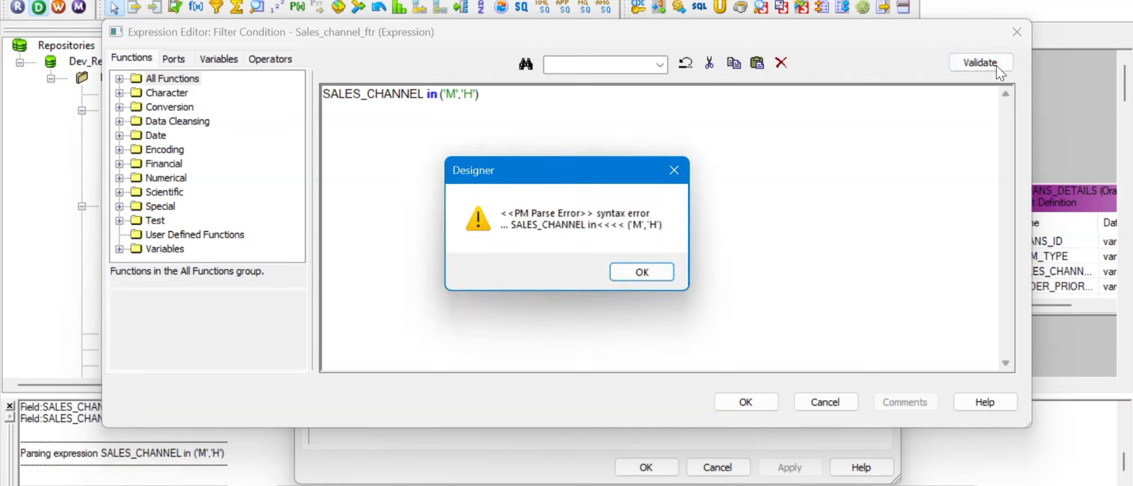
{"action": "left_click", "coordinate": [626, 278]}
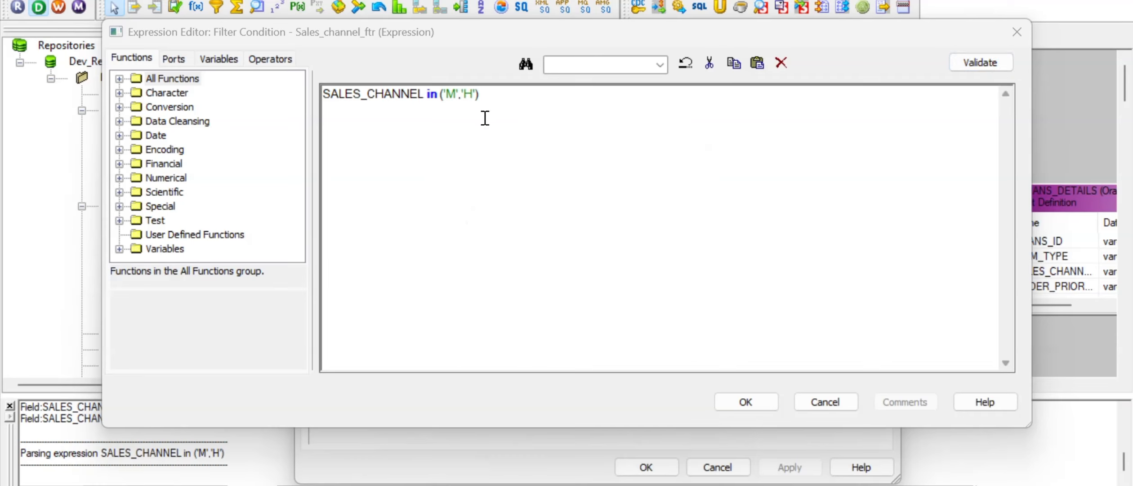
{"action": "left_click", "coordinate": [464, 99]}
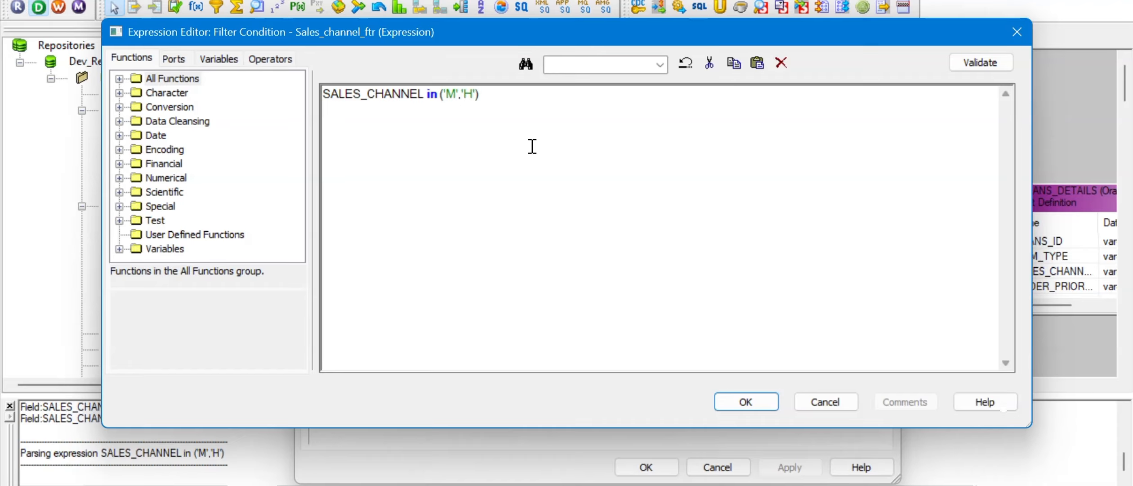
{"action": "key", "text": "BackSpace"}
{"action": "type", "text": ","}
Step: Revalidate, dismiss the repeated parse error, and begin retyping the in keyword
{"action": "left_click", "coordinate": [981, 62]}
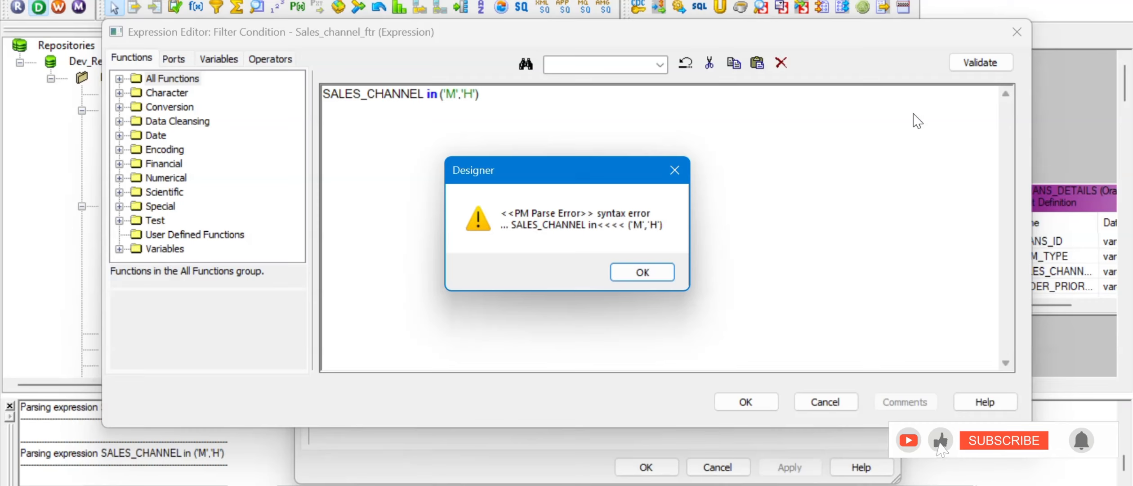
{"action": "left_click", "coordinate": [639, 273]}
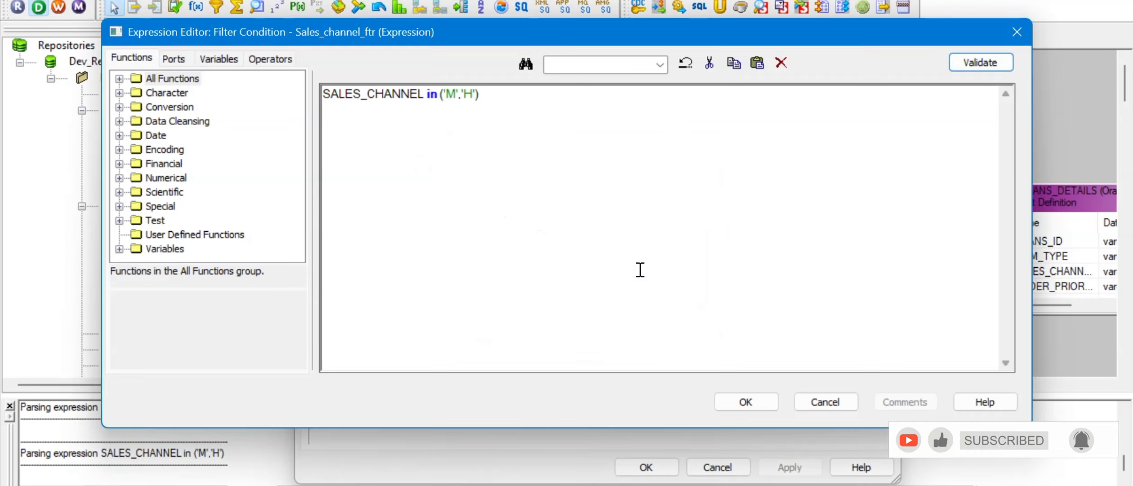
{"action": "left_click", "coordinate": [441, 96]}
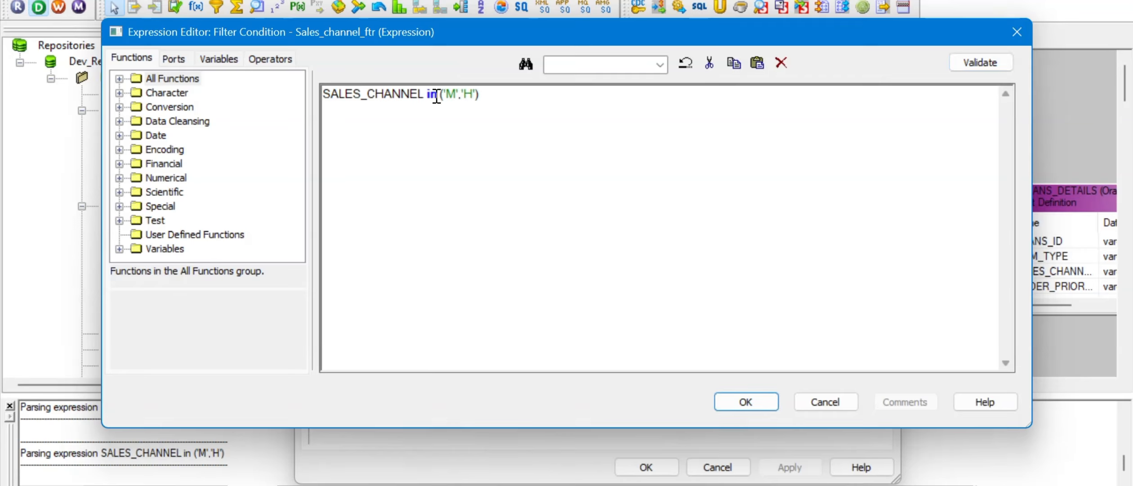
{"action": "key", "text": "BackSpace"}
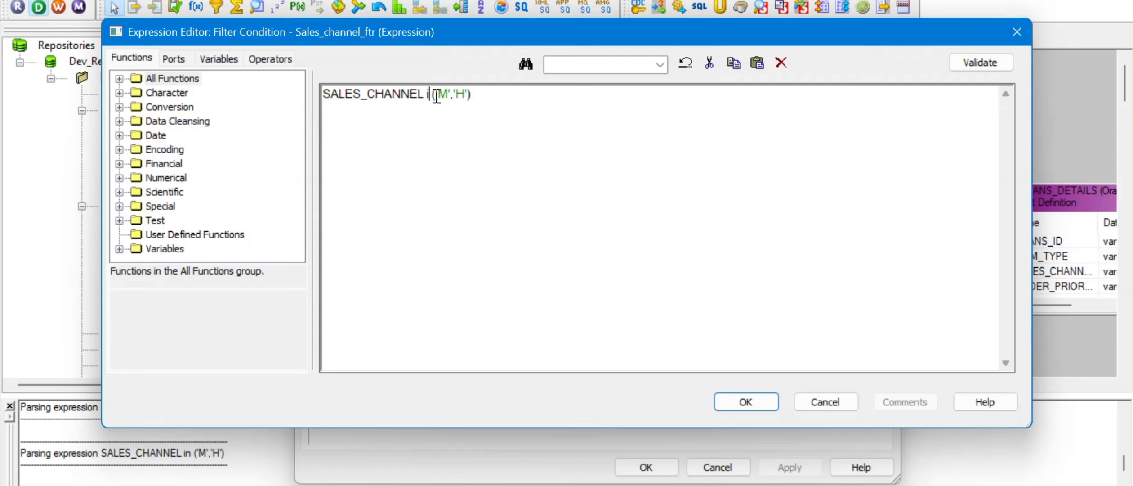
Step: Strip 'in (' and the closing parenthesis, putting '=' after SALES_CHANNEL before 'M'
{"action": "left_click", "coordinate": [480, 97]}
{"action": "key", "text": "BackSpace"}
{"action": "key", "text": "BackSpace"}
{"action": "key", "text": "Left"}
{"action": "key", "text": "Left"}
{"action": "key", "text": "Left"}
{"action": "key", "text": "Left"}
{"action": "key", "text": "BackSpace"}
{"action": "key", "text": "BackSpace"}
{"action": "key", "text": "Delete"}
{"action": "type", "text": "="}
{"action": "key", "text": "Right"}
{"action": "key", "text": "Right"}
{"action": "key", "text": "Right"}
{"action": "key", "text": "Right"}
Step: Insert AND between the values and paste 'SALES_CHANNEL =' before 'H'
{"action": "type", "text": "AND"}
{"action": "double_click", "coordinate": [395, 97]}
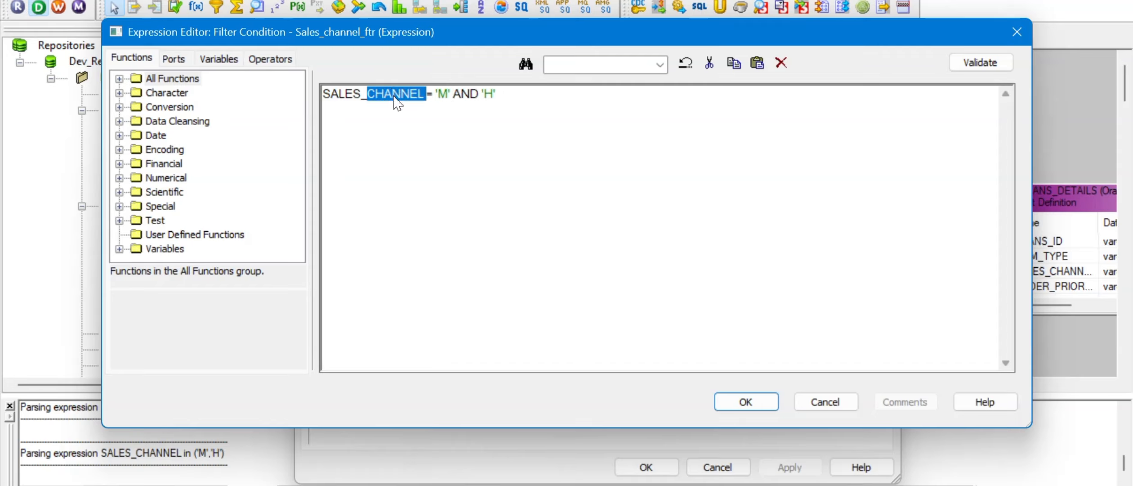
{"action": "left_click", "coordinate": [394, 97]}
{"action": "triple_click", "coordinate": [395, 96]}
{"action": "left_click", "coordinate": [394, 96]}
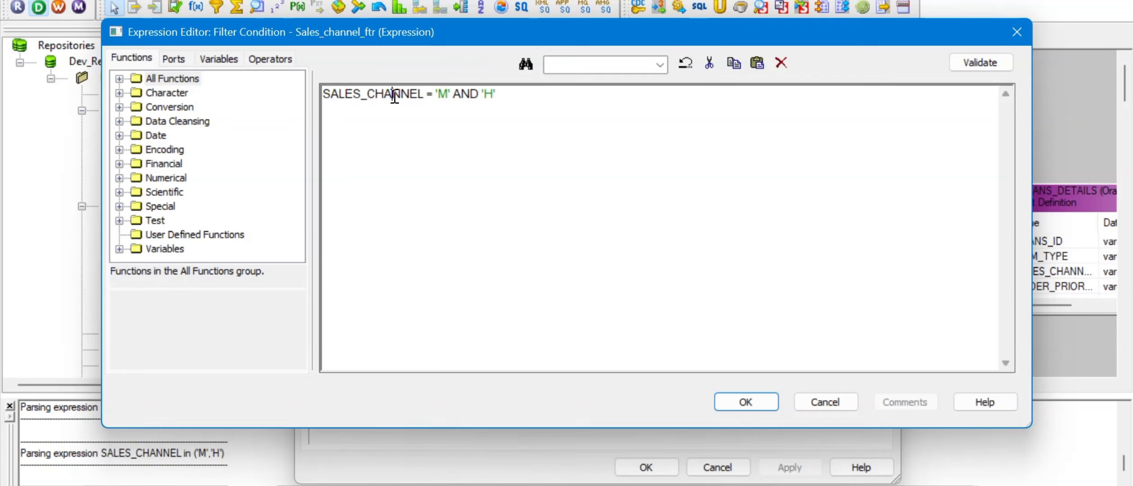
{"action": "left_click_drag", "start_coordinate": [432, 97], "coordinate": [309, 105]}
{"action": "key", "text": "ctrl+c"}
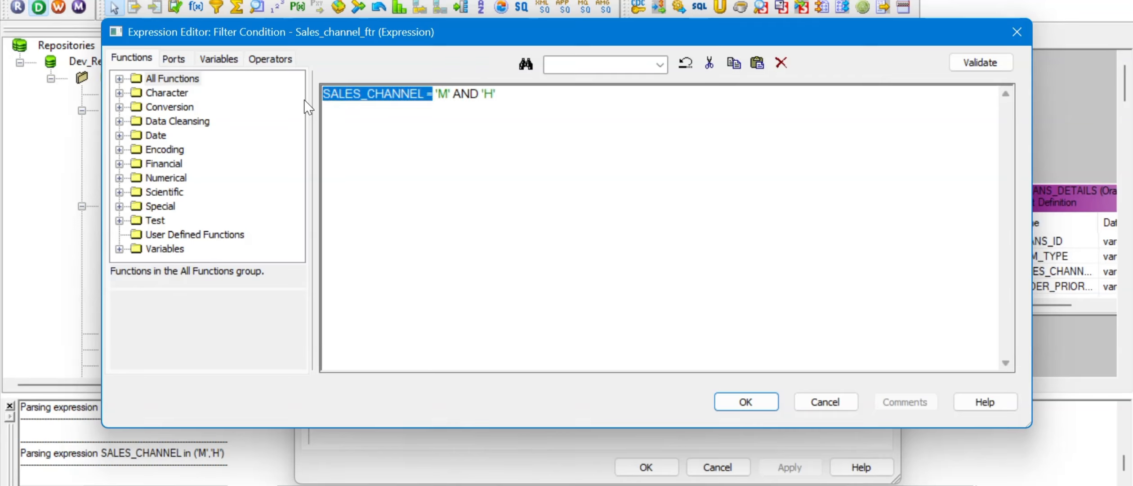
{"action": "left_click", "coordinate": [483, 94]}
{"action": "key", "text": "ctrl+v"}
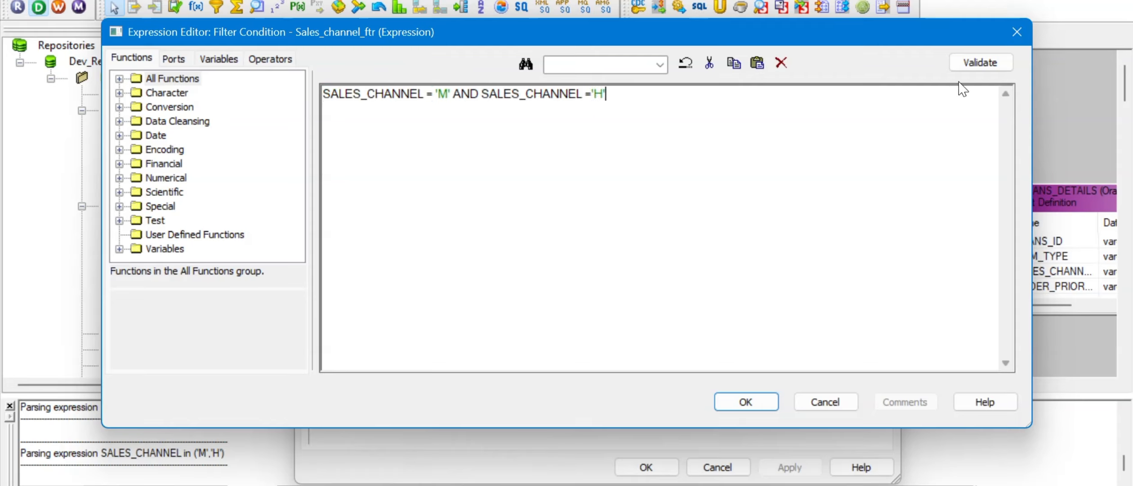
Step: Validate SALES_CHANNEL = 'M' AND SALES_CHANNEL ='H' and apply it to Sales_channel_ftr
{"action": "left_click", "coordinate": [990, 67]}
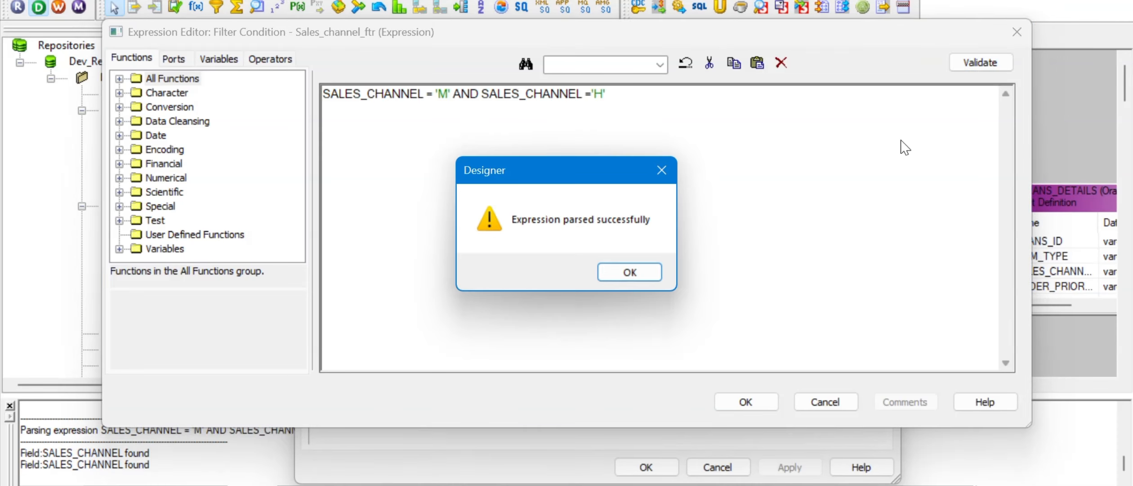
{"action": "left_click", "coordinate": [630, 273]}
{"action": "left_click", "coordinate": [760, 405]}
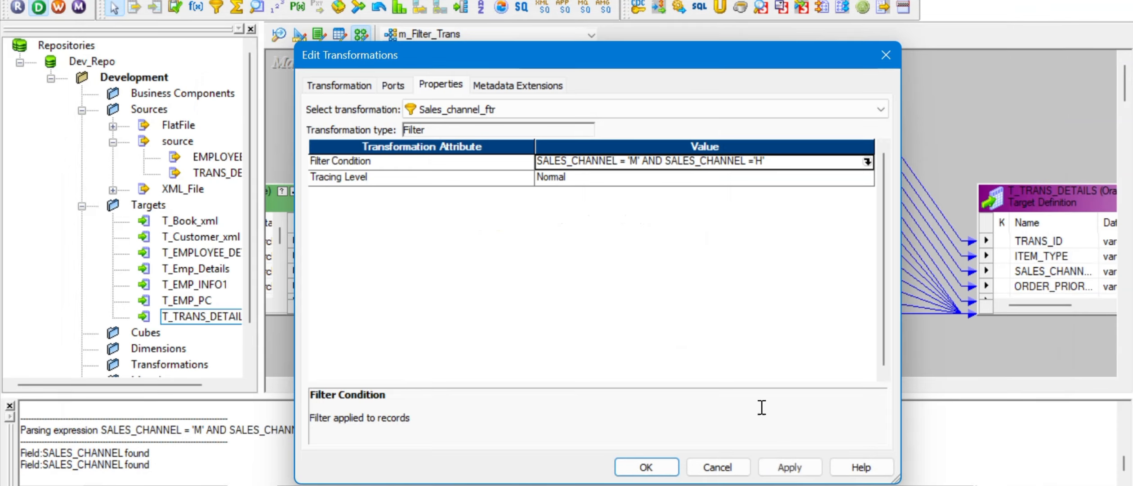
{"action": "left_click", "coordinate": [647, 465]}
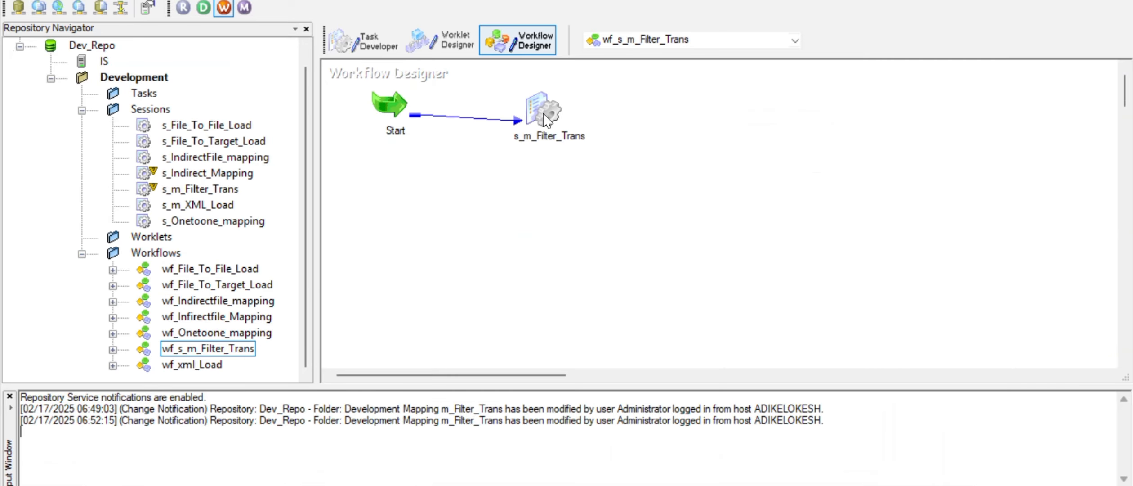
Step: Refresh s_m_Filter_Trans's mapping, save wf_s_m_Filter_Trans, and restart the s_m_Filter_Trans task
{"action": "right_click", "coordinate": [543, 112]}
{"action": "left_click", "coordinate": [600, 278]}
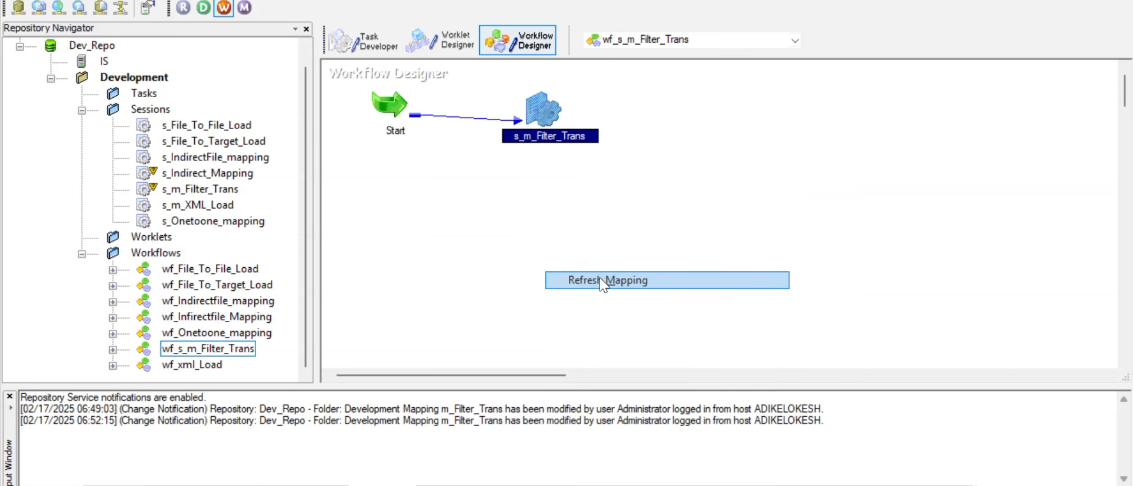
{"action": "key", "text": "ctrl+s"}
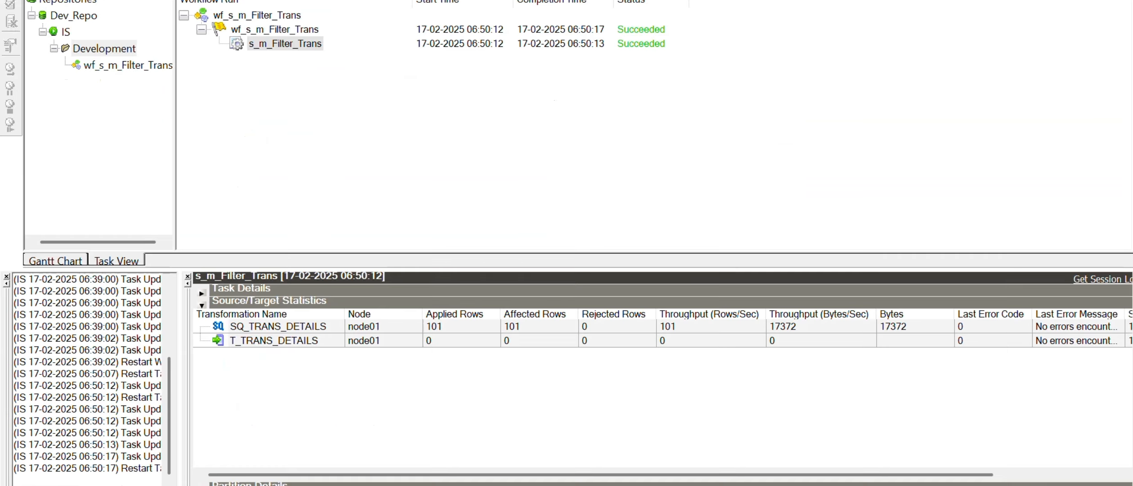
{"action": "right_click", "coordinate": [286, 40]}
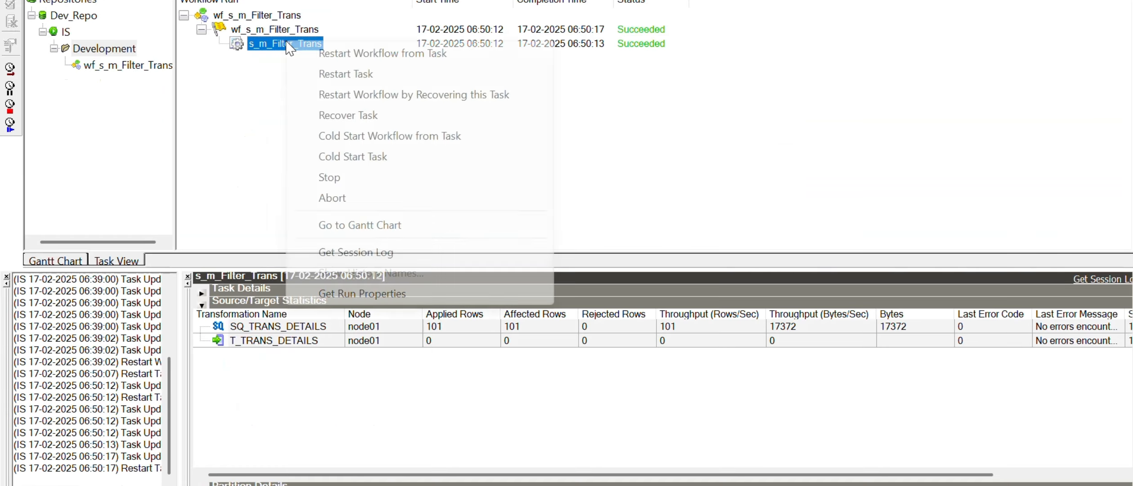
{"action": "left_click", "coordinate": [344, 74]}
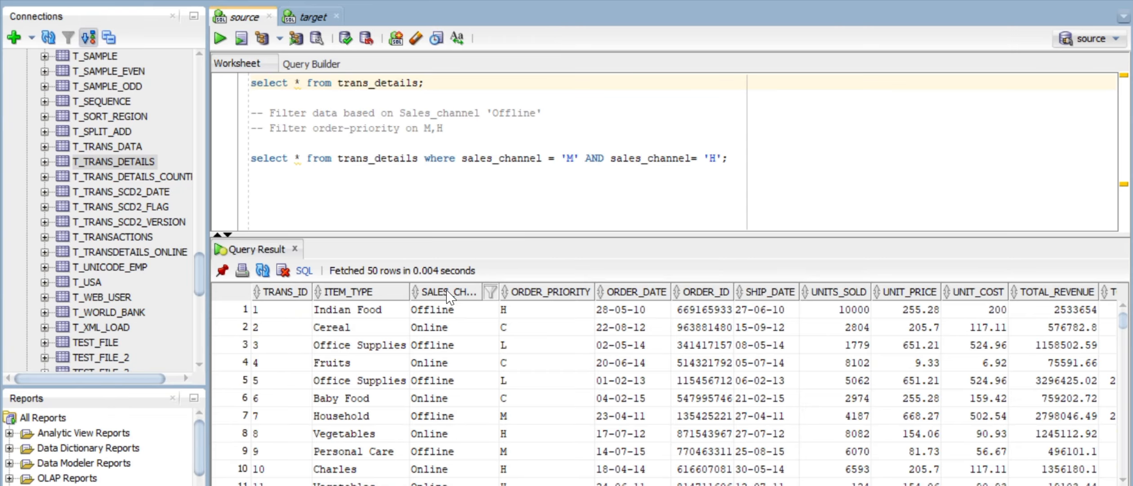
Step: Replace both sales_channel names in the WHERE clause with ORDER_PRIORITY and run the query
{"action": "double_click", "coordinate": [514, 159]}
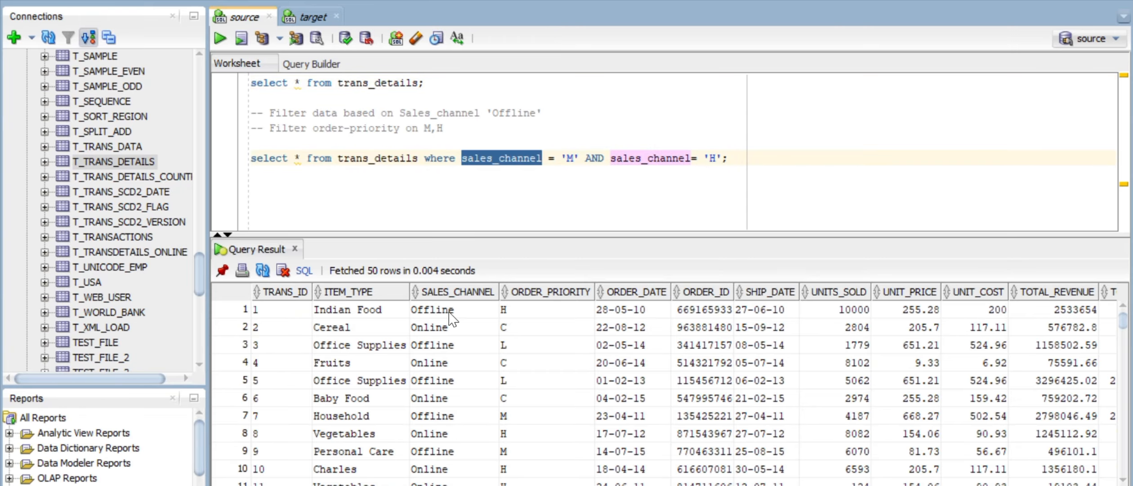
{"action": "left_click_drag", "start_coordinate": [450, 317], "coordinate": [464, 483]}
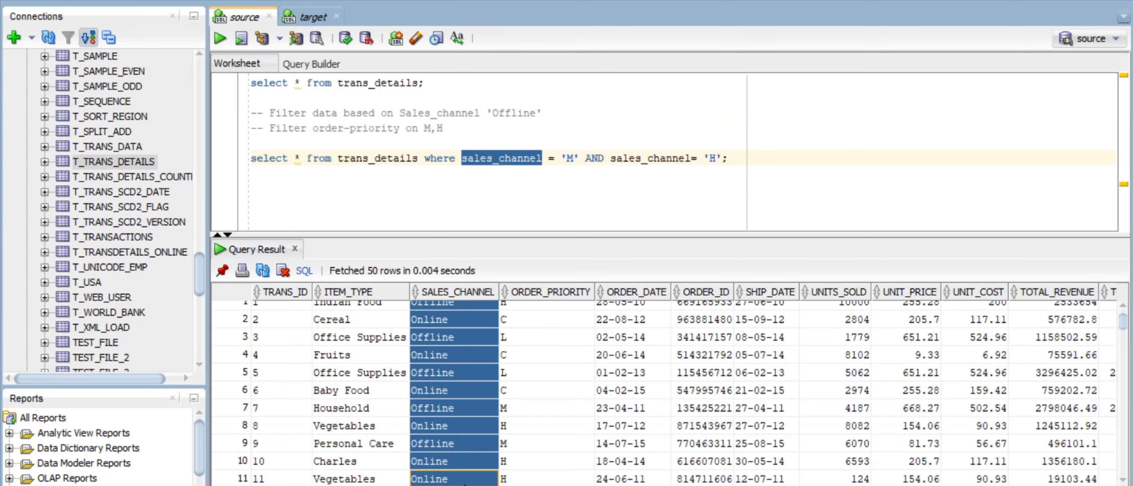
{"action": "left_click_drag", "start_coordinate": [563, 317], "coordinate": [566, 443]}
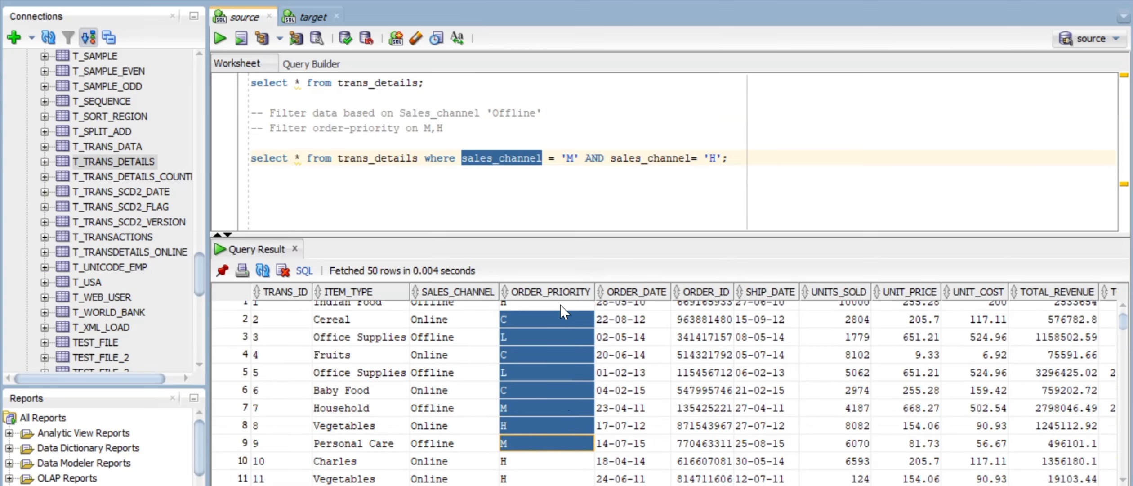
{"action": "right_click", "coordinate": [550, 292]}
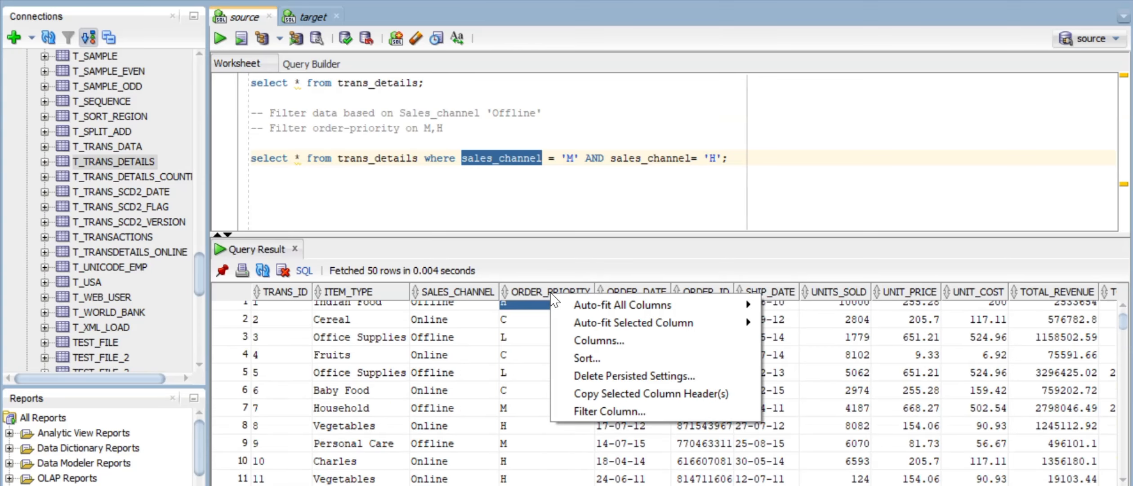
{"action": "left_click", "coordinate": [636, 399]}
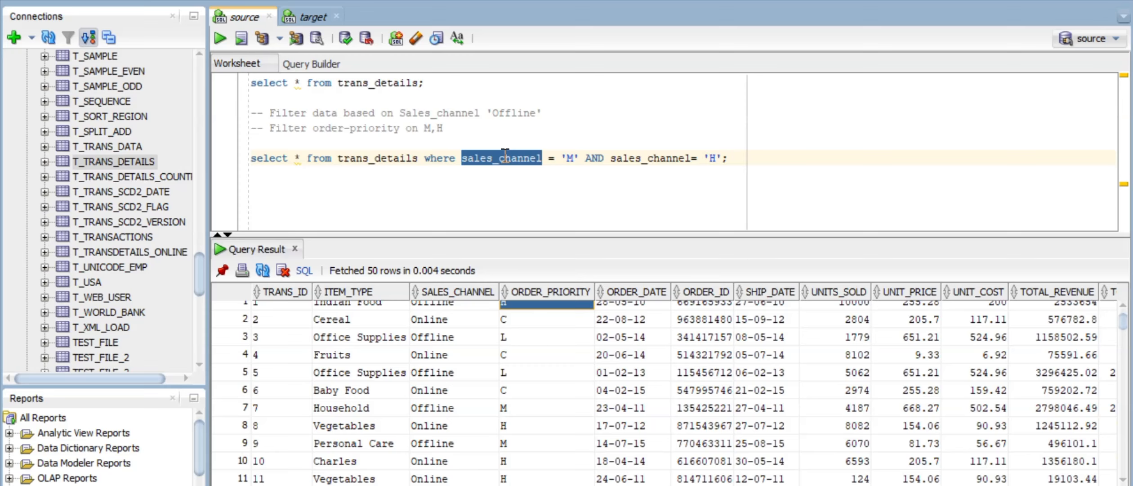
{"action": "key", "text": "ctrl+v"}
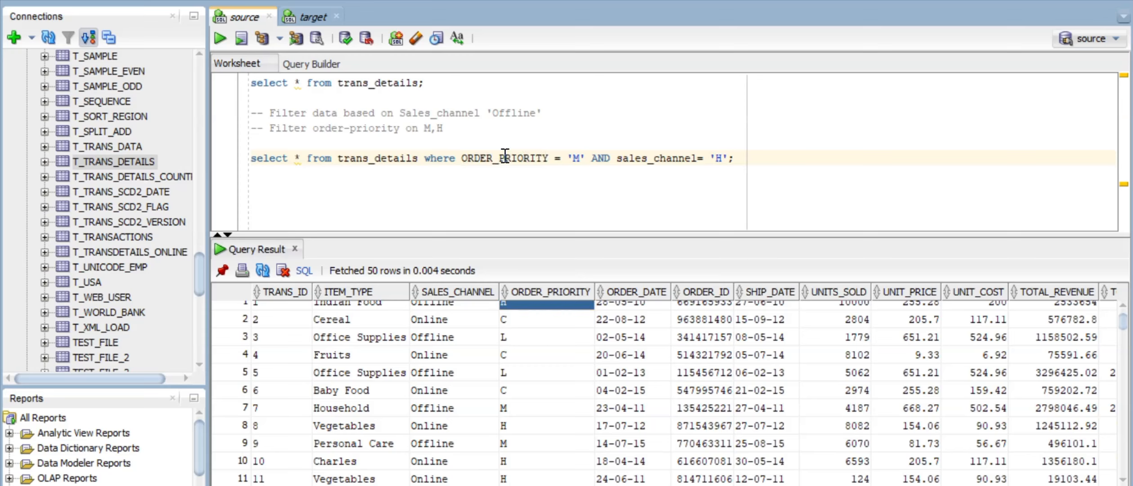
{"action": "double_click", "coordinate": [650, 158]}
{"action": "key", "text": "ctrl+v"}
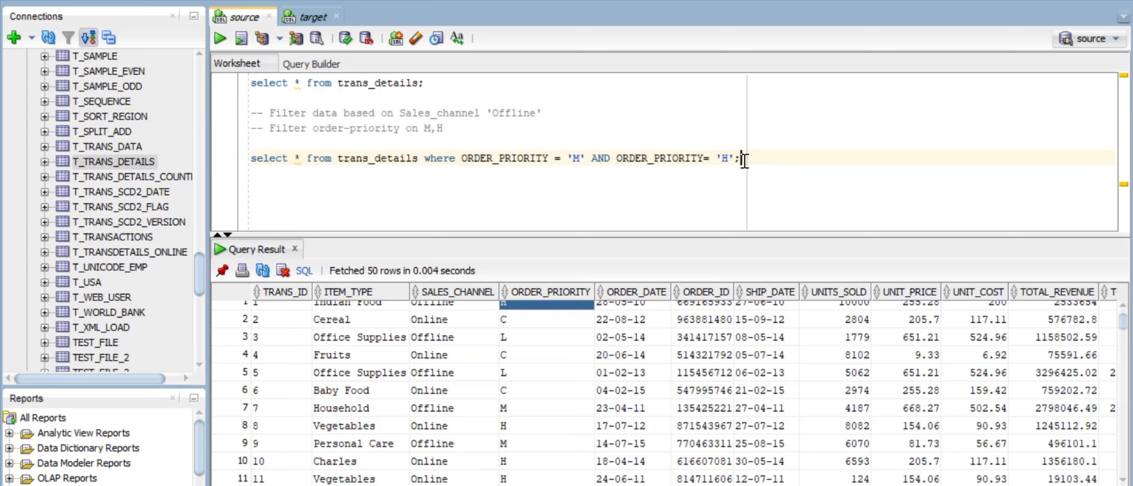
{"action": "left_click", "coordinate": [221, 39]}
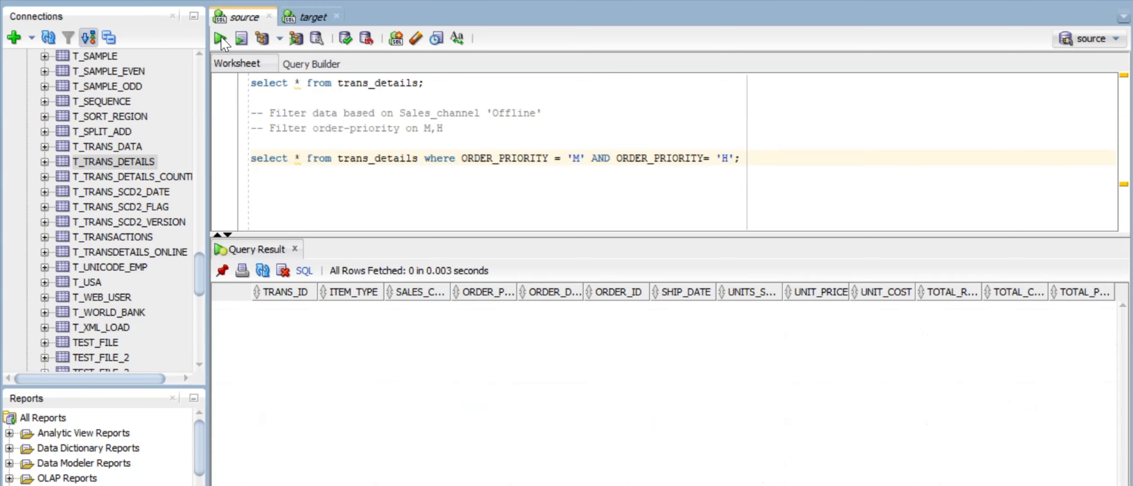
Step: Change AND to OR in the ORDER_PRIORITY query and run it
{"action": "left_click", "coordinate": [612, 158]}
{"action": "key", "text": "BackSpace"}
{"action": "key", "text": "BackSpace"}
{"action": "key", "text": "BackSpace"}
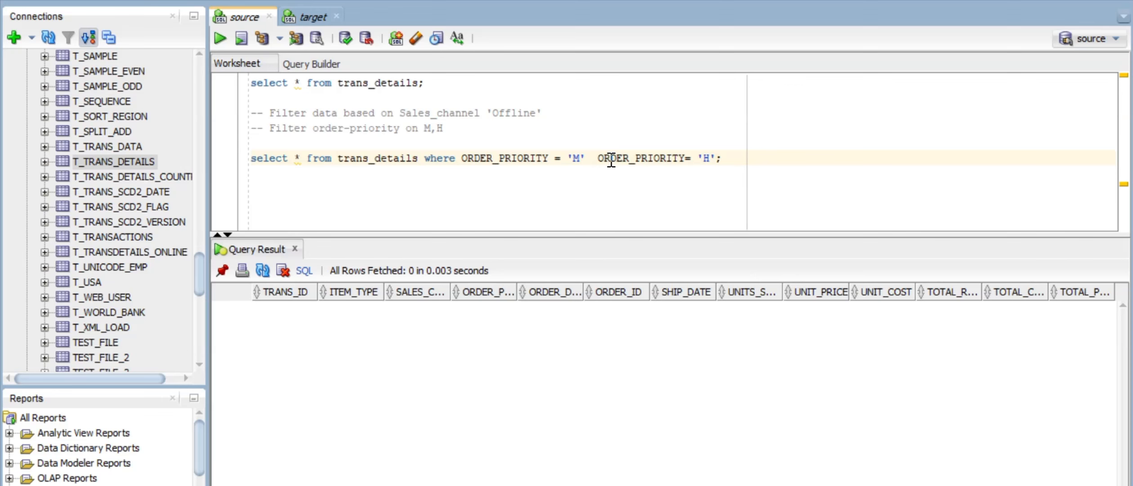
{"action": "type", "text": "OR"}
{"action": "key", "text": "ctrl+Return"}
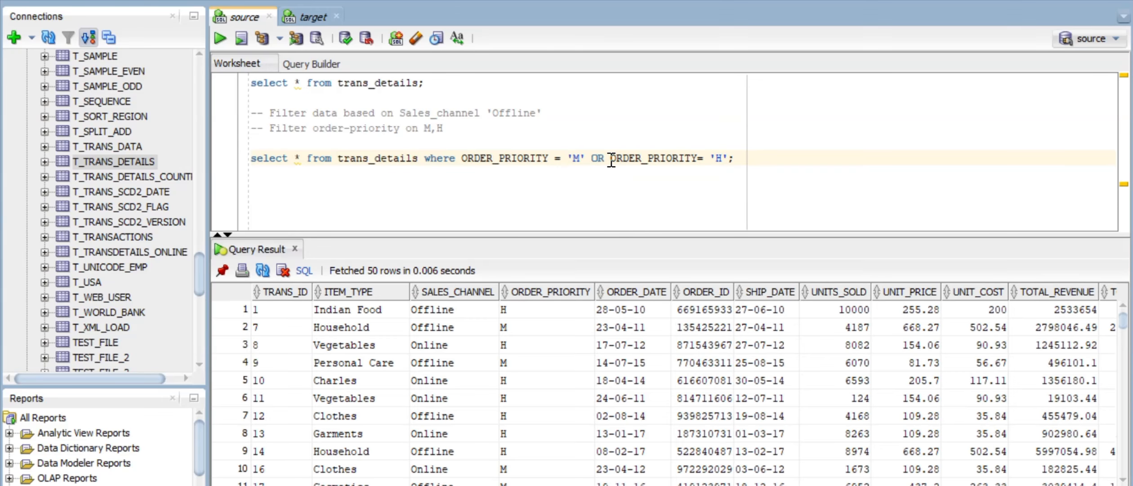
{"action": "left_click_drag", "start_coordinate": [535, 311], "coordinate": [540, 458]}
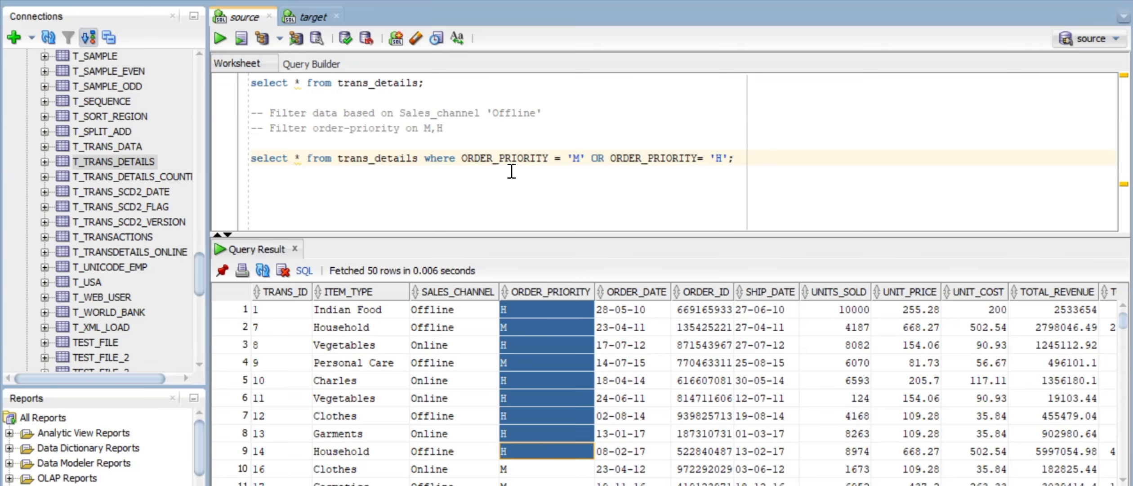
Step: Duplicate the query line on the line below
{"action": "left_click", "coordinate": [745, 160]}
{"action": "left_click_drag", "start_coordinate": [746, 159], "coordinate": [250, 158]}
{"action": "key", "text": "ctrl+c"}
{"action": "left_click", "coordinate": [253, 173]}
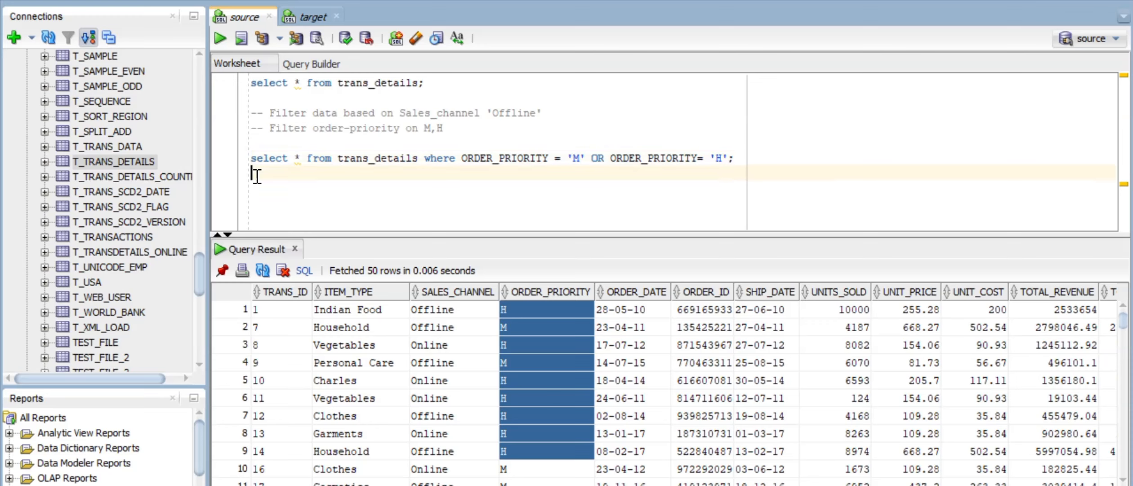
{"action": "key", "text": "ctrl+v"}
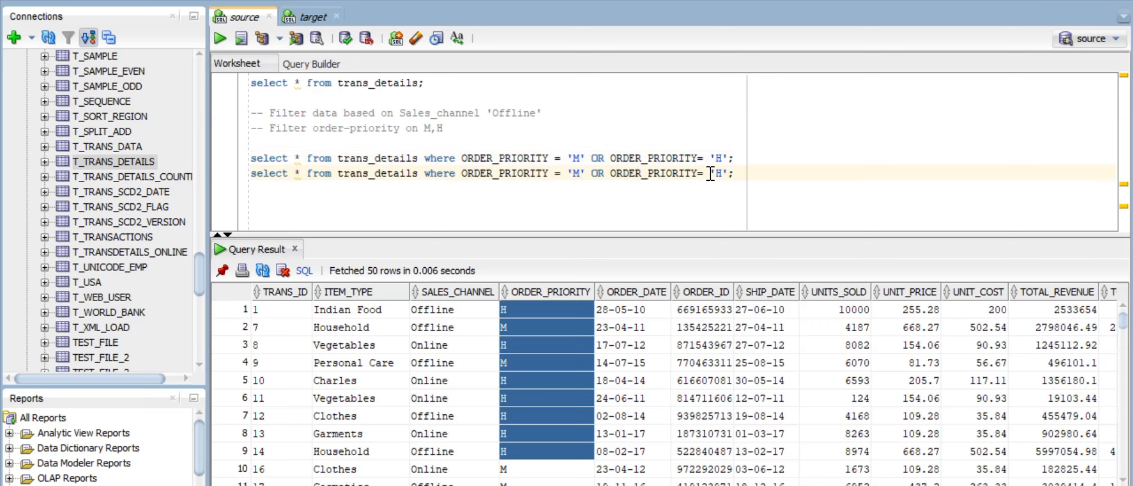
Step: Rewrite the copy's filter as ORDER_PRIORITY IN ('M','H') and run it
{"action": "left_click_drag", "start_coordinate": [710, 173], "coordinate": [591, 173]}
{"action": "key", "text": "BackSpace"}
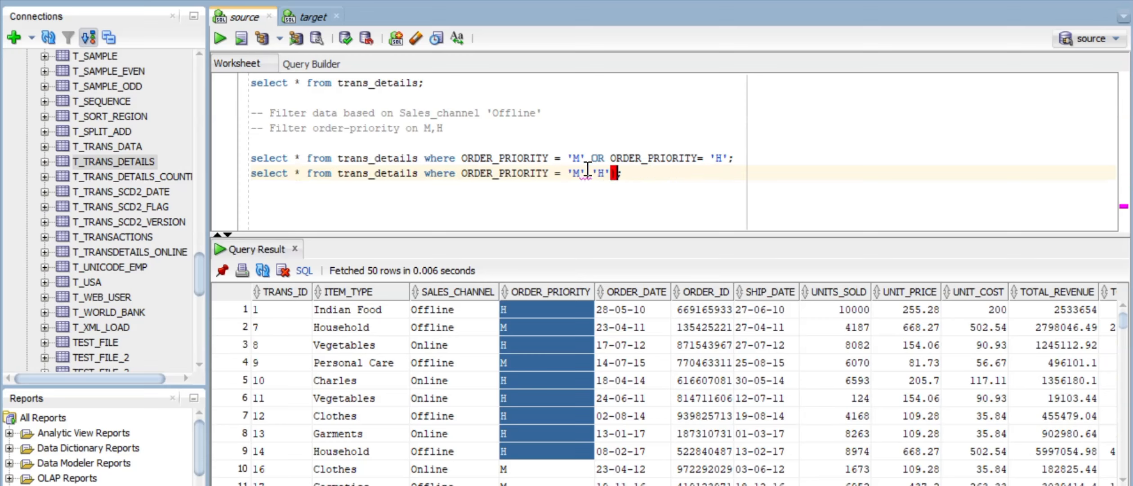
{"action": "type", "text": ")"}
{"action": "key", "text": "Left"}
{"action": "key", "text": "Left"}
{"action": "key", "text": "Left"}
{"action": "key", "text": "Left"}
{"action": "key", "text": "Left"}
{"action": "key", "text": "Left"}
{"action": "key", "text": "Left"}
{"action": "key", "text": "Left"}
{"action": "key", "text": "Left"}
{"action": "type", "text": "("}
{"action": "key", "text": "Left"}
{"action": "key", "text": "Left"}
{"action": "key", "text": "BackSpace"}
{"action": "key", "text": "BackSpace"}
{"action": "type", "text": "IN"}
{"action": "key", "text": "Right"}
{"action": "key", "text": "Right"}
{"action": "key", "text": "Right"}
{"action": "key", "text": "Right"}
{"action": "key", "text": "Right"}
{"action": "key", "text": "Right"}
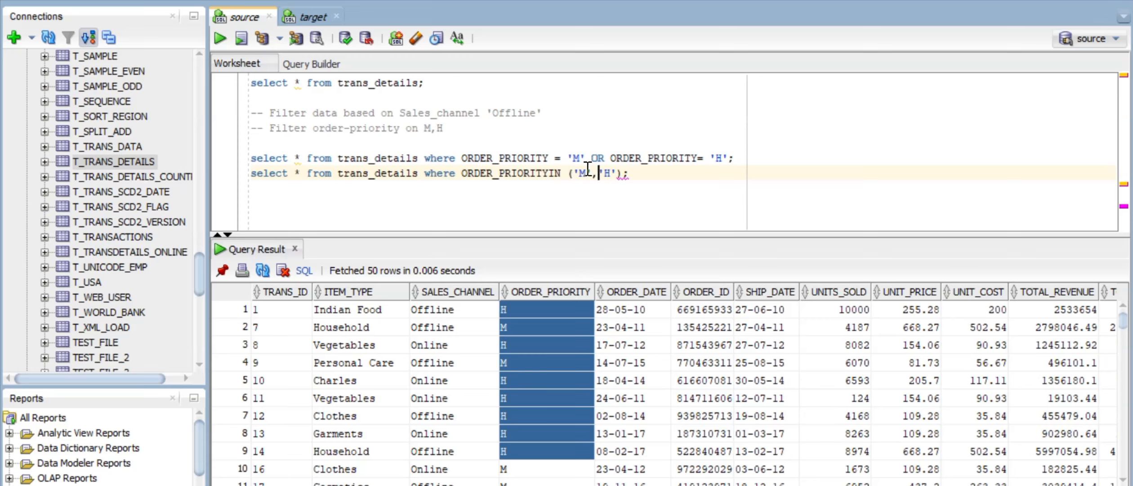
{"action": "key", "text": "Left"}
{"action": "key", "text": "Left"}
{"action": "key", "text": "Left"}
{"action": "key", "text": "Left"}
{"action": "key", "text": "Left"}
{"action": "key", "text": "Left"}
{"action": "key", "text": "Left"}
{"action": "key", "text": "Left"}
{"action": "key", "text": "Right"}
{"action": "key", "text": "Right"}
{"action": "key", "text": "Right"}
{"action": "key", "text": "ctrl+Return"}
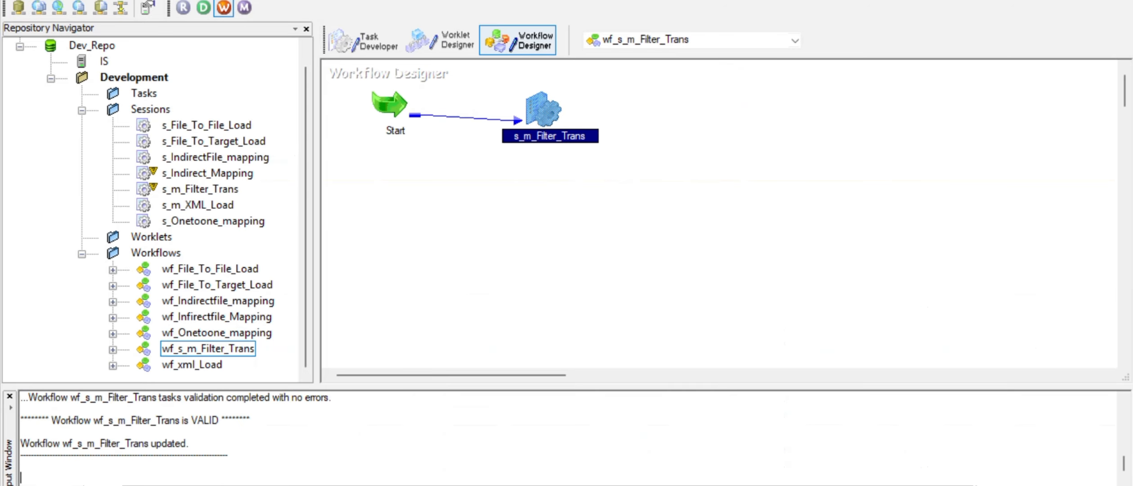
Step: Open the Sales_channel_ftr filter condition in the Expression Editor
{"action": "left_click", "coordinate": [547, 485]}
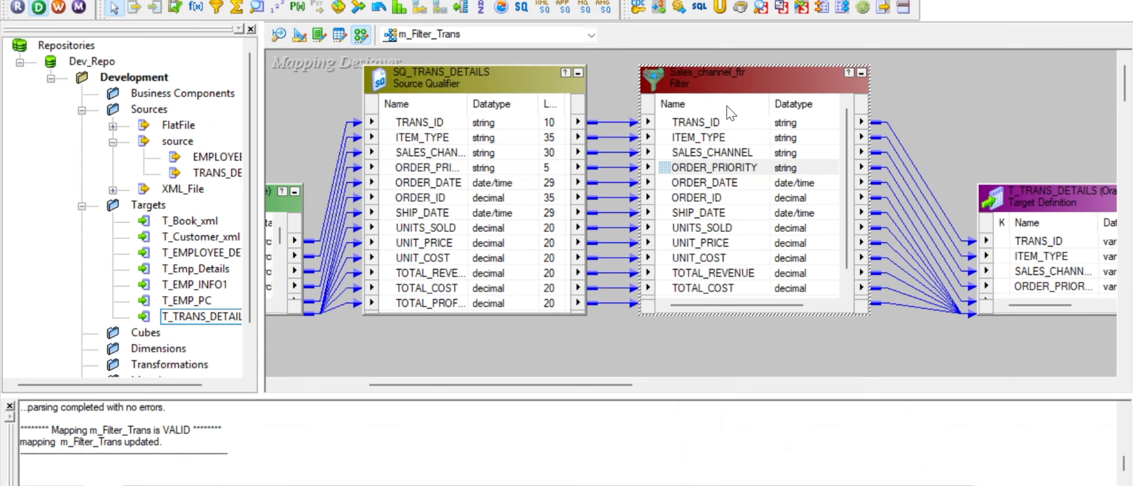
{"action": "double_click", "coordinate": [715, 168]}
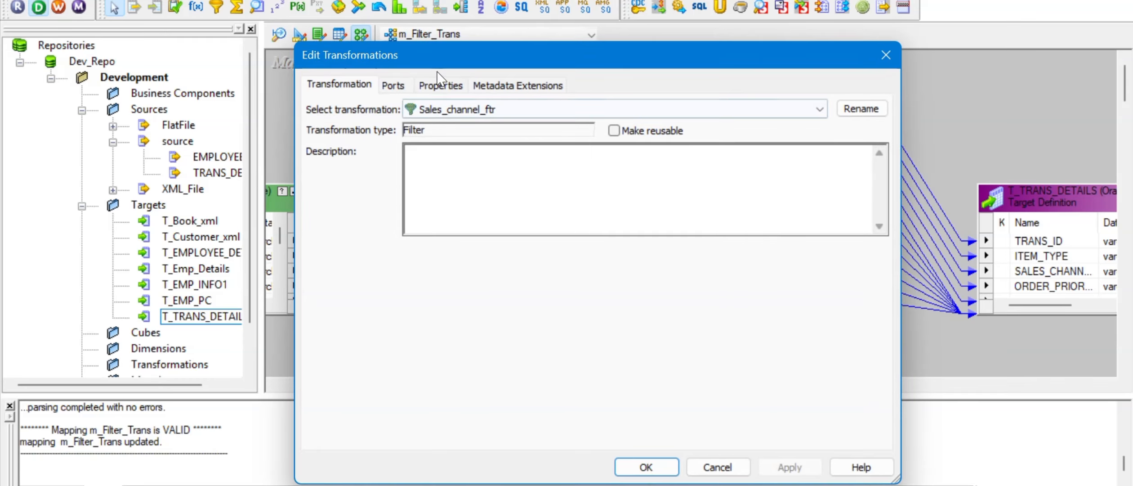
{"action": "left_click", "coordinate": [441, 84]}
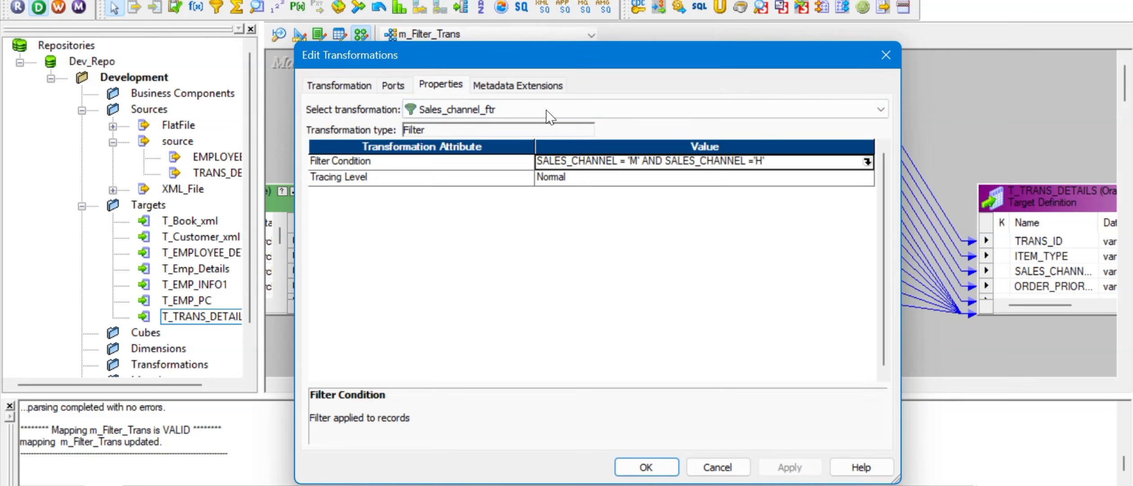
{"action": "left_click", "coordinate": [867, 161]}
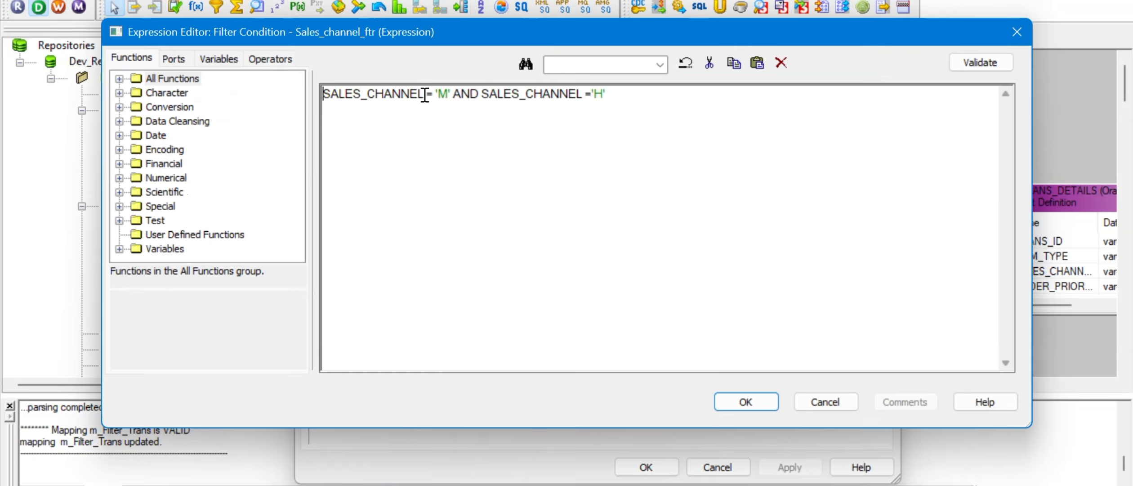
Step: Copy ORDER_PRIORITY from SQL Developer and paste it over the first SALES_CHANNEL
{"action": "left_click_drag", "start_coordinate": [425, 95], "coordinate": [319, 96]}
{"action": "key", "text": "alt+Tab"}
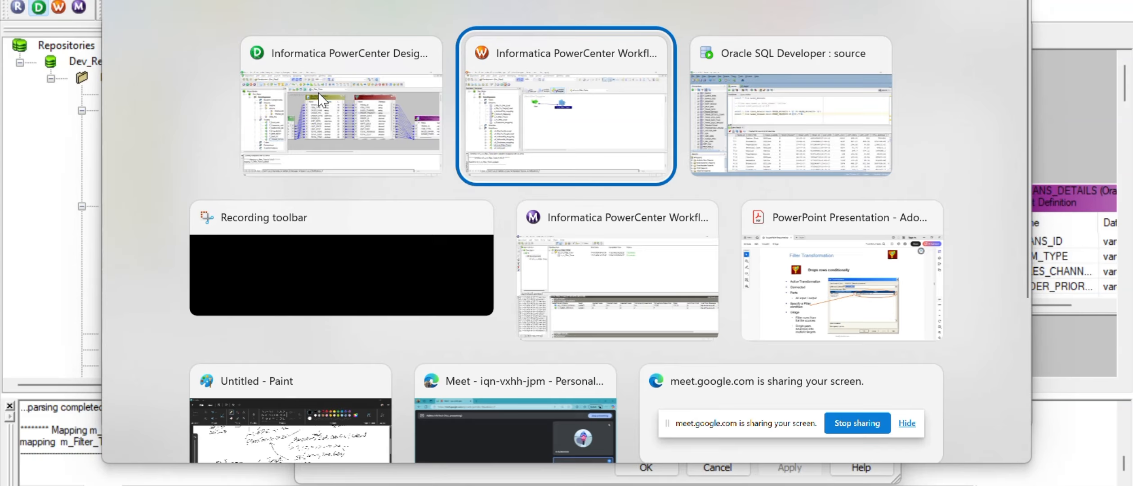
{"action": "key", "text": "alt+Tab"}
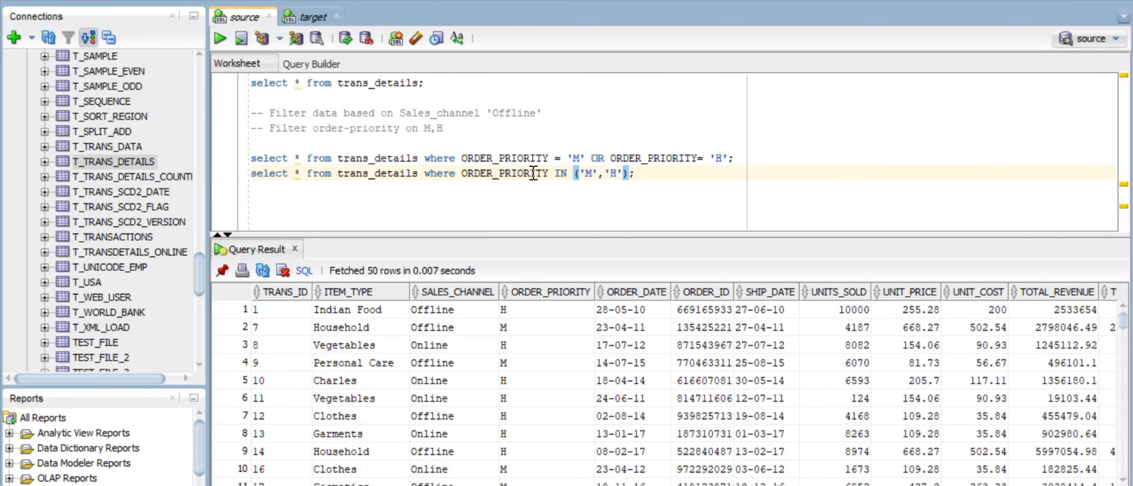
{"action": "left_click", "coordinate": [533, 173]}
{"action": "double_click", "coordinate": [533, 173]}
{"action": "key", "text": "alt+Tab"}
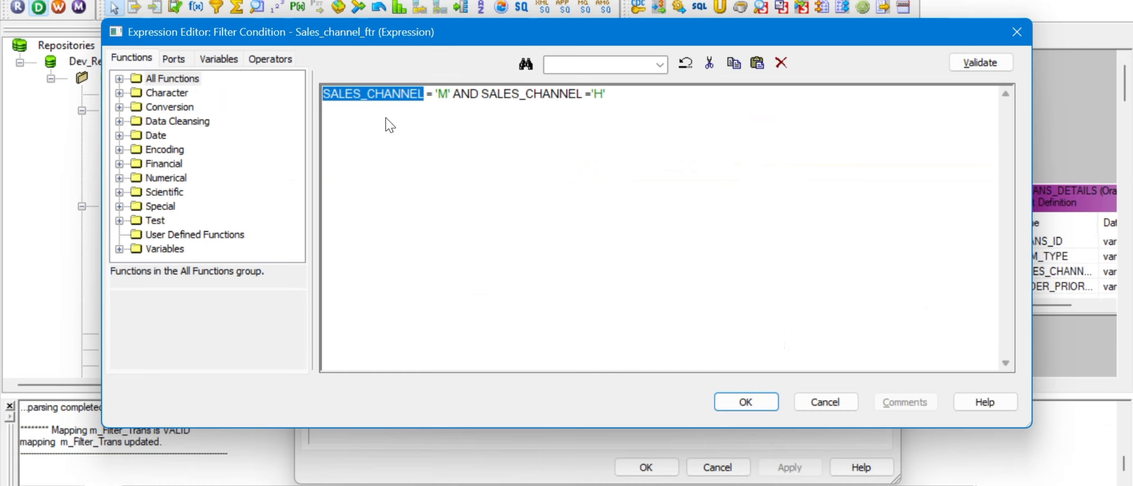
{"action": "key", "text": "ctrl+v"}
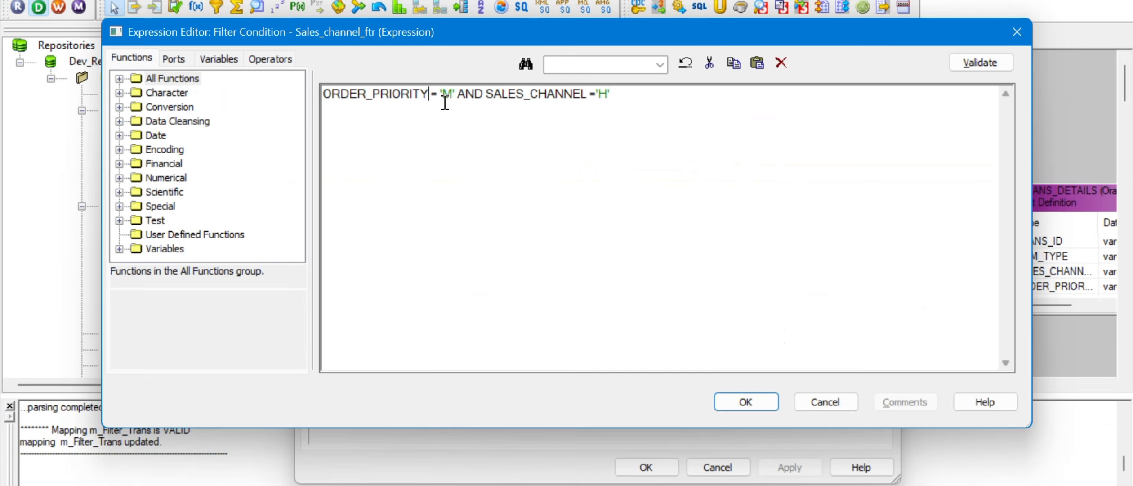
Step: Replace both SALES_CHANNEL names with ORDER_PRIORITY, undoing a misplaced paste along the way
{"action": "double_click", "coordinate": [507, 93]}
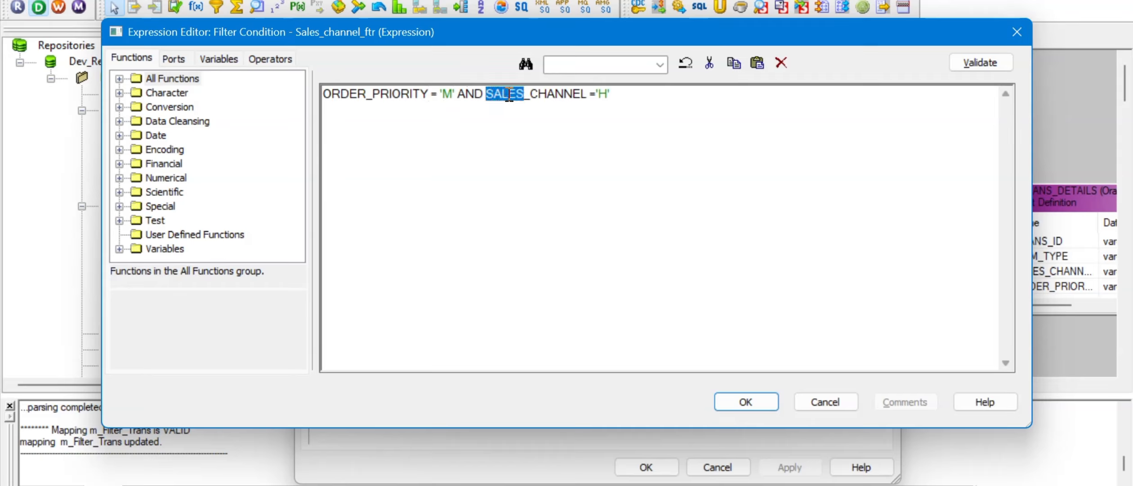
{"action": "key", "text": "ctrl+v"}
{"action": "key", "text": "ctrl+z"}
{"action": "key", "text": "ctrl+z"}
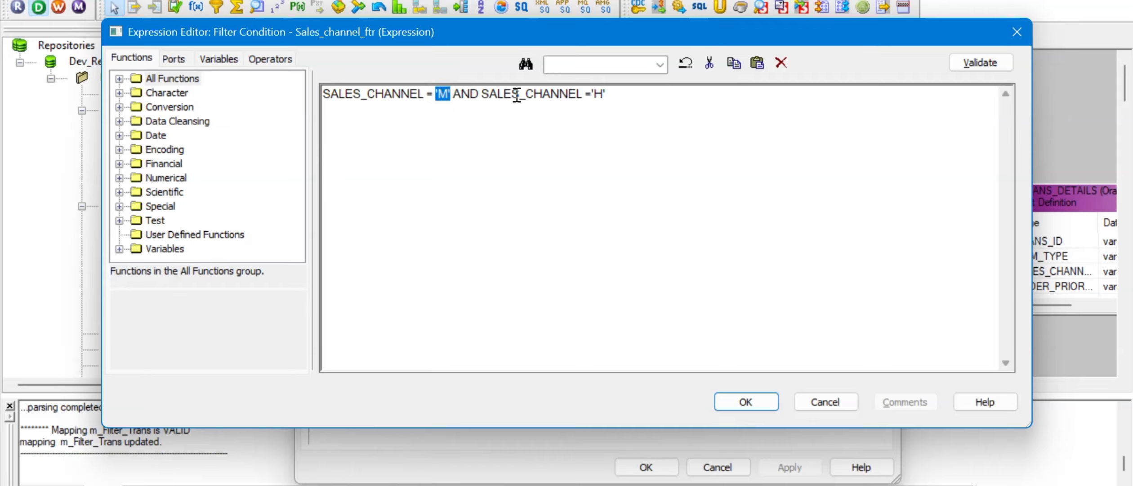
{"action": "left_click_drag", "start_coordinate": [583, 95], "coordinate": [482, 94]}
{"action": "key", "text": "ctrl+v"}
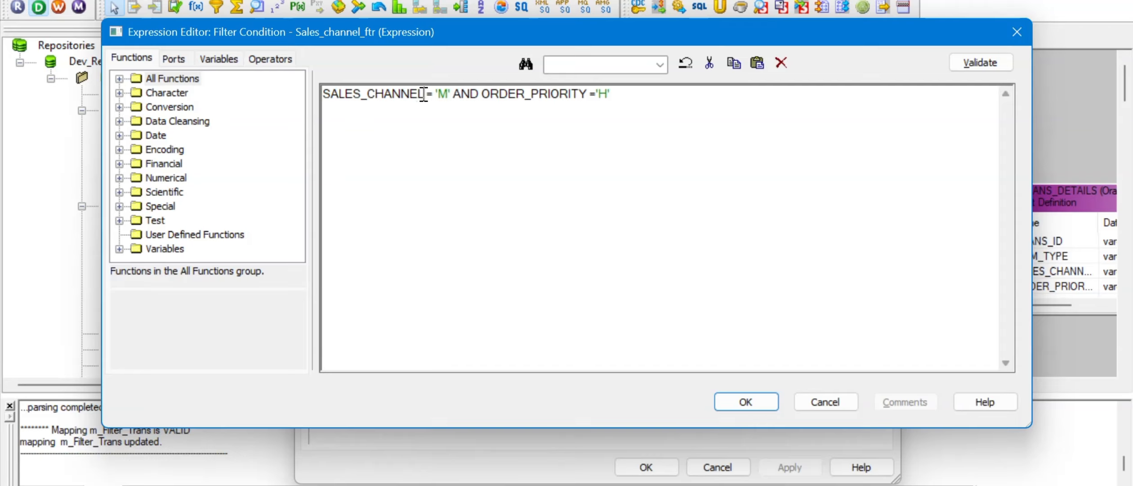
{"action": "left_click_drag", "start_coordinate": [423, 95], "coordinate": [314, 93]}
{"action": "key", "text": "ctrl+v"}
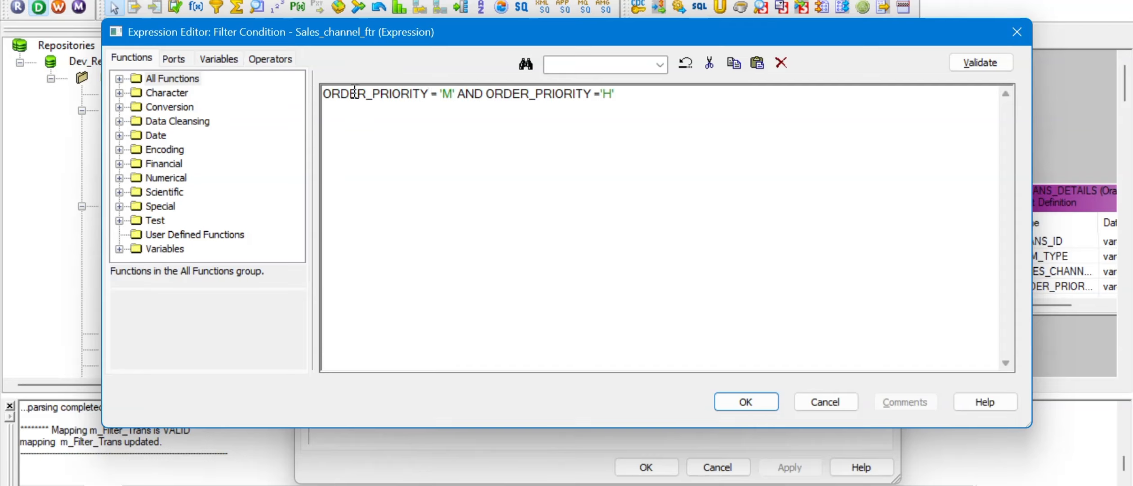
Step: Validate ORDER_PRIORITY = 'M' AND ORDER_PRIORITY ='H' and apply it to the filter
{"action": "left_click", "coordinate": [981, 63]}
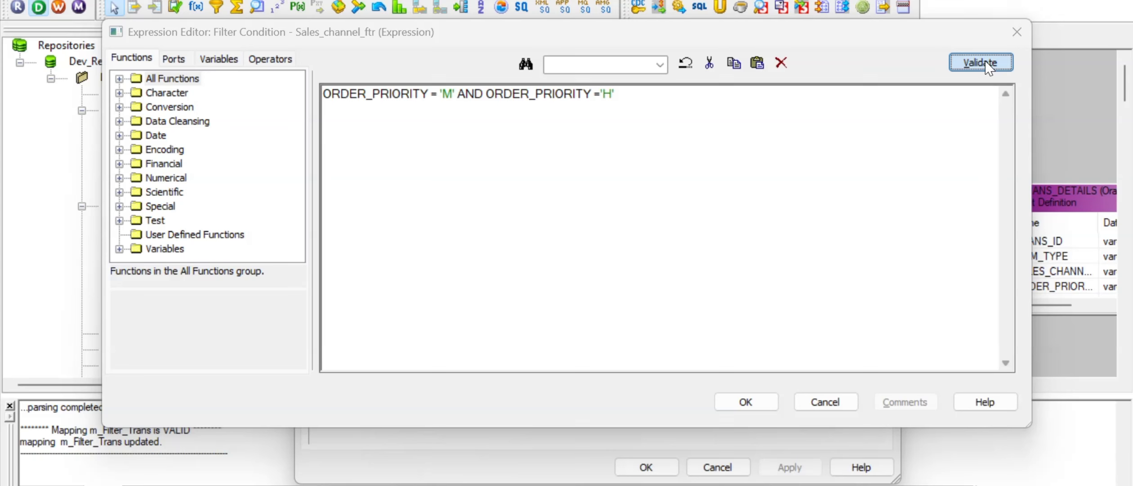
{"action": "left_click", "coordinate": [631, 270]}
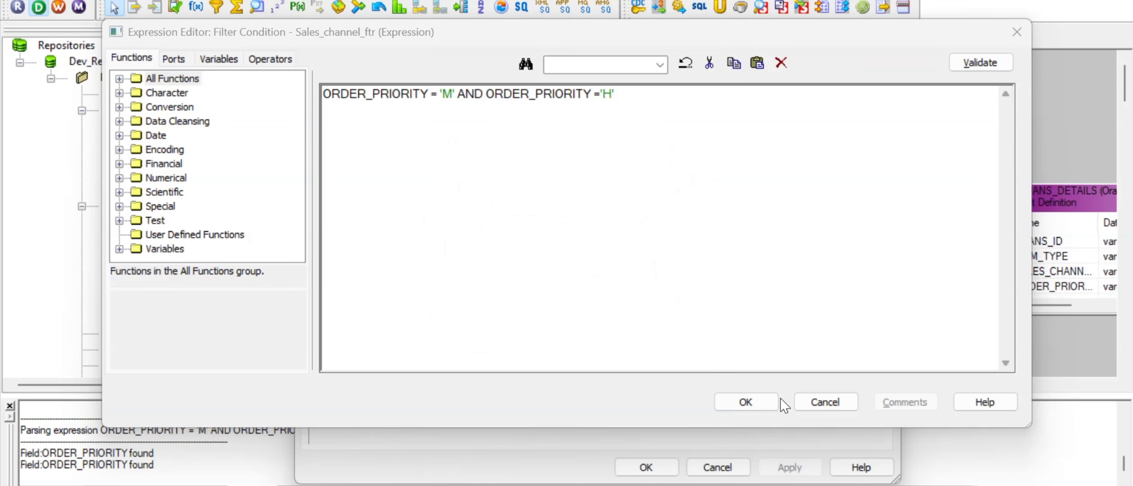
{"action": "left_click", "coordinate": [765, 407]}
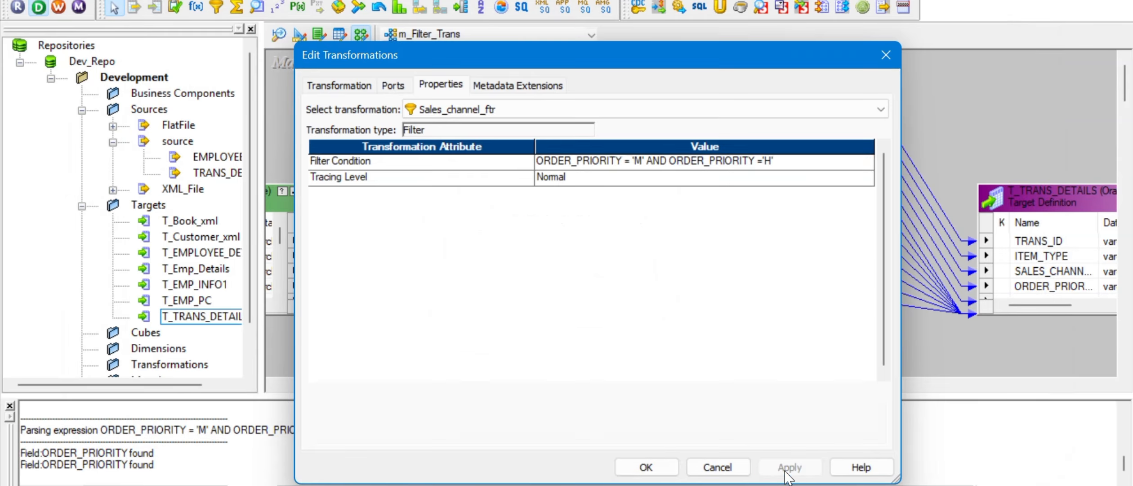
{"action": "left_click", "coordinate": [647, 467]}
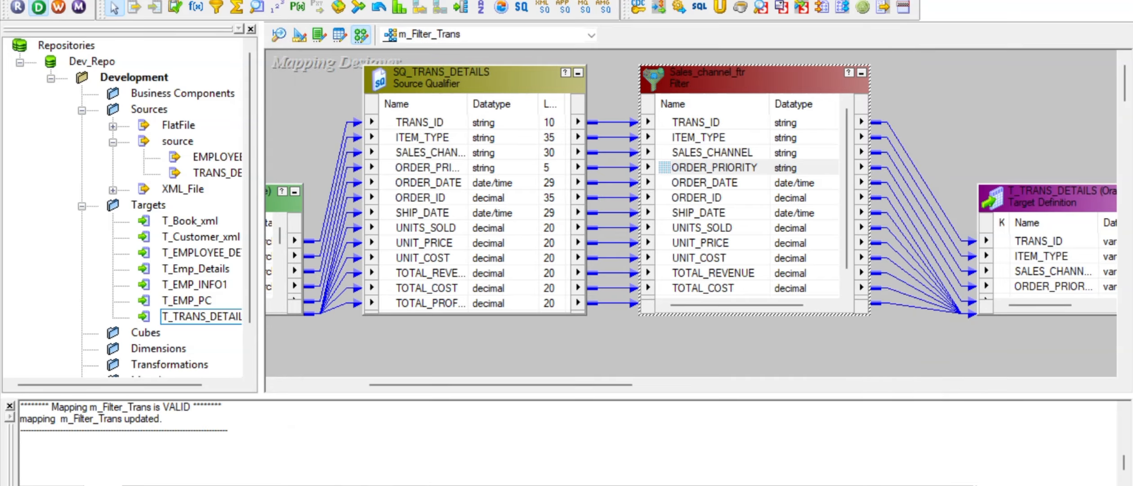
Step: Refresh the s_m_Filter_Trans session's mapping and save wf_s_m_Filter_Trans
{"action": "left_click", "coordinate": [749, 485]}
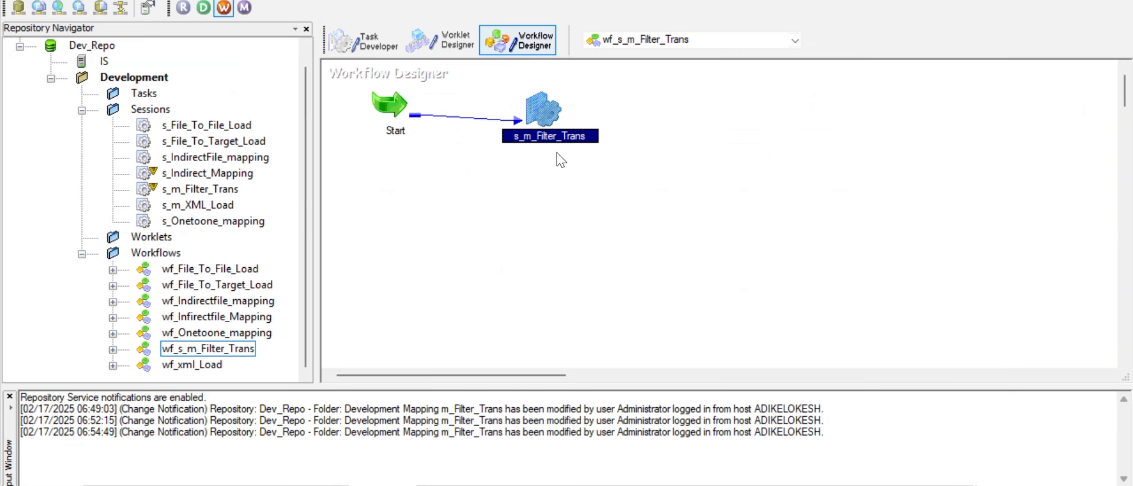
{"action": "right_click", "coordinate": [544, 105]}
{"action": "left_click", "coordinate": [599, 270]}
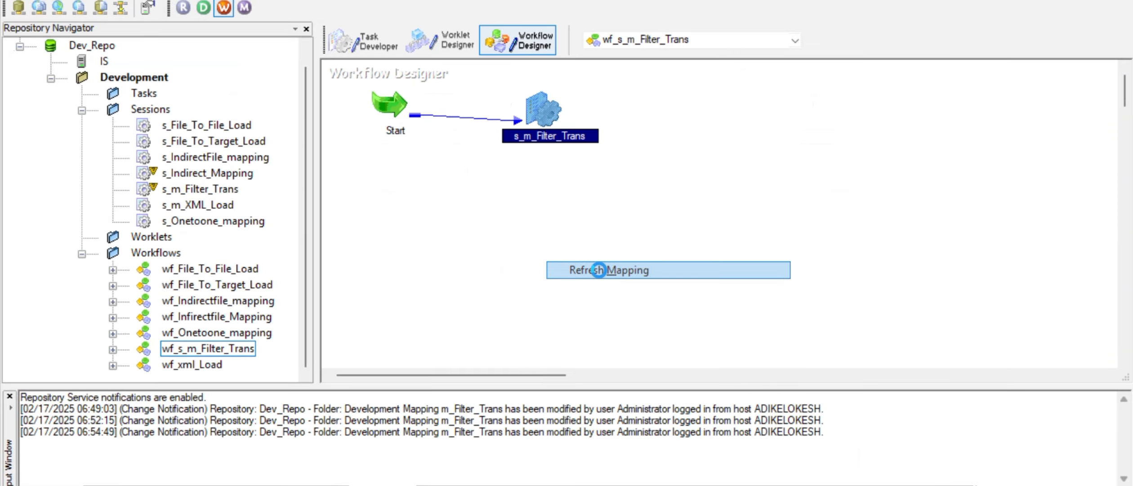
{"action": "key", "text": "ctrl+s"}
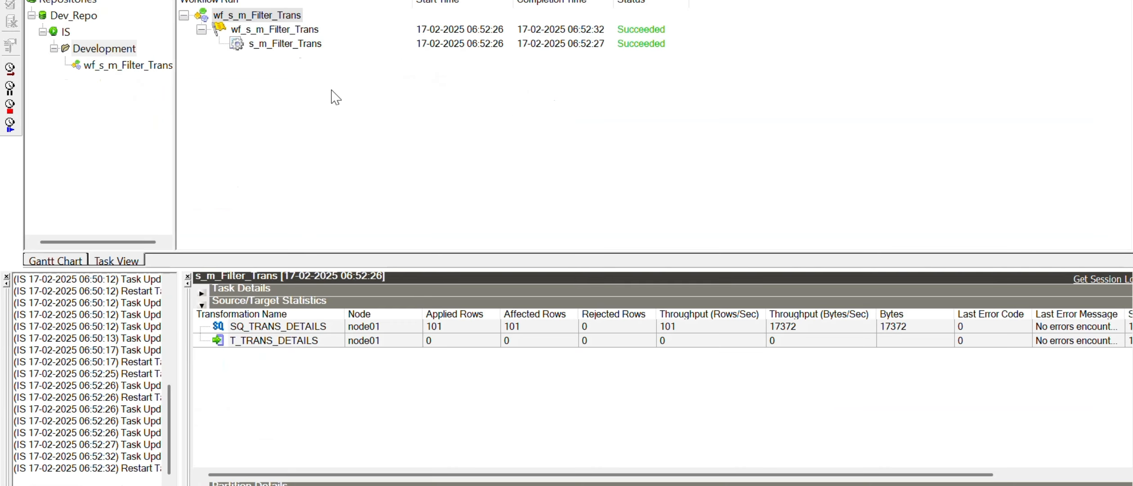
Step: Restart the s_m_Filter_Trans session run from Workflow Monitor
{"action": "left_click", "coordinate": [287, 45]}
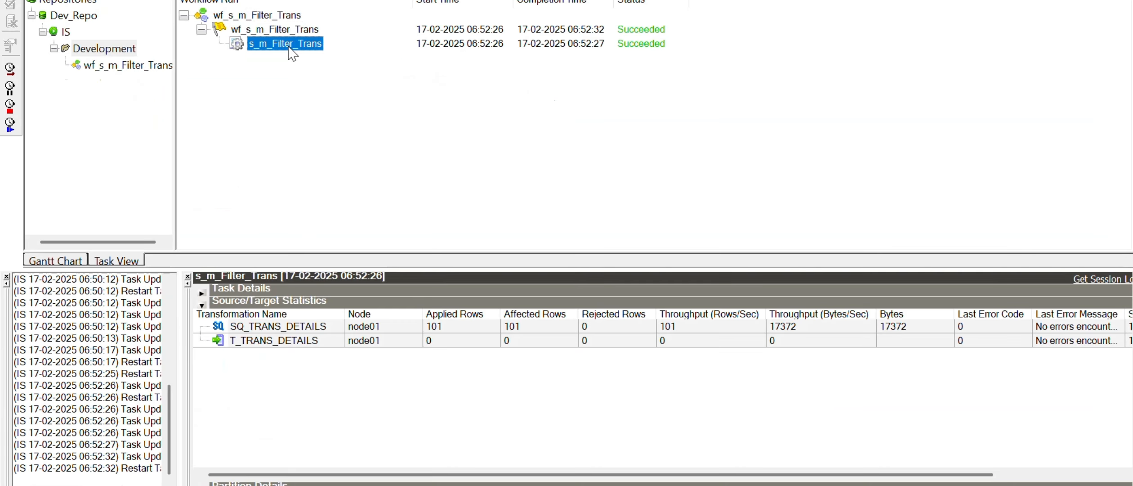
{"action": "right_click", "coordinate": [289, 48]}
{"action": "left_click", "coordinate": [309, 76]}
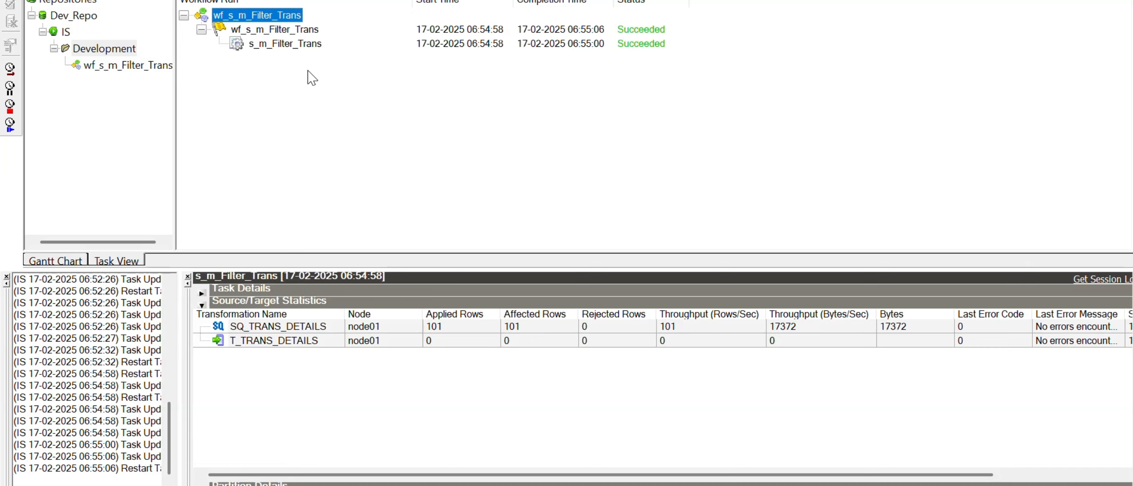
{"action": "key", "text": "alt+Tab"}
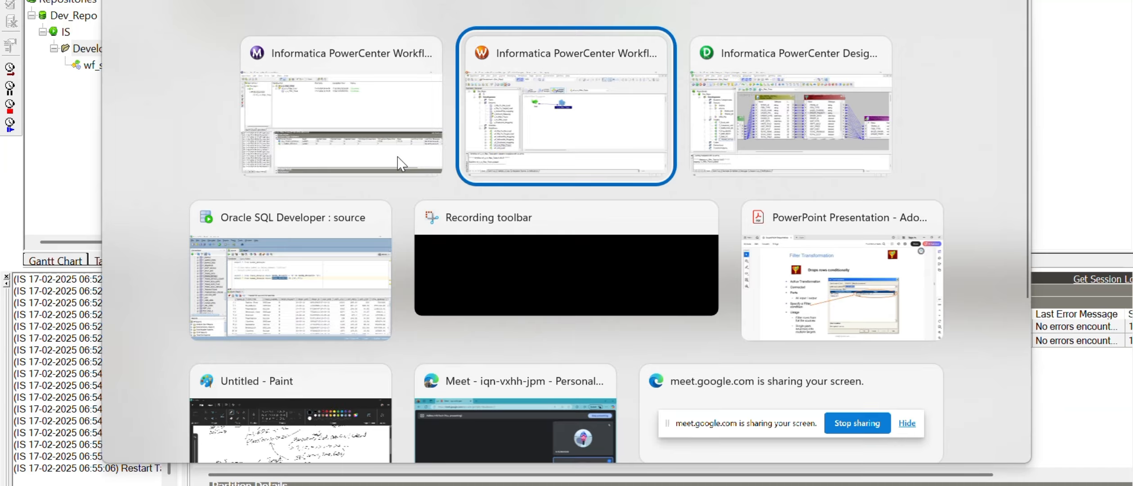
Step: Open the Sales_channel_ftr filter condition in the Expression Editor
{"action": "key", "text": "alt+Tab"}
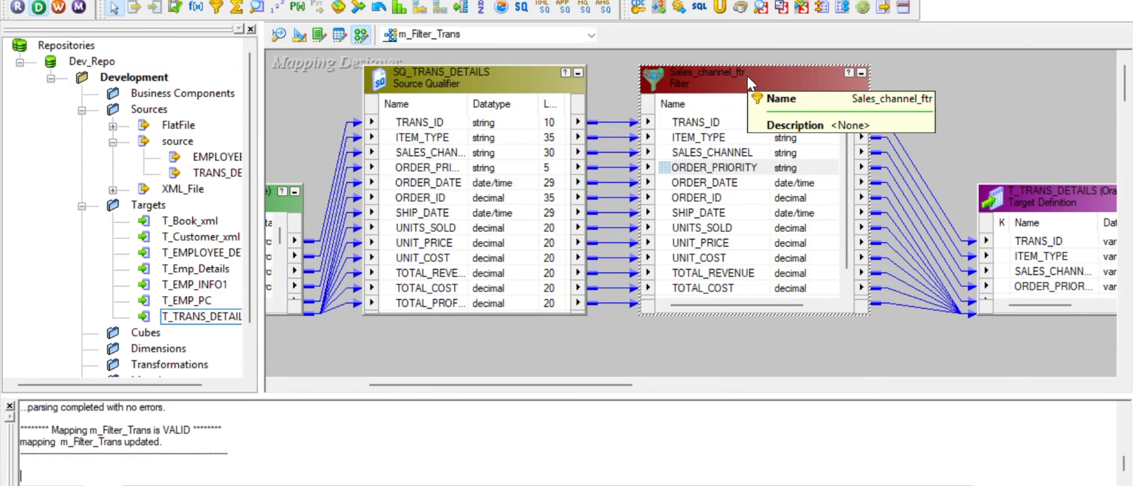
{"action": "double_click", "coordinate": [748, 76]}
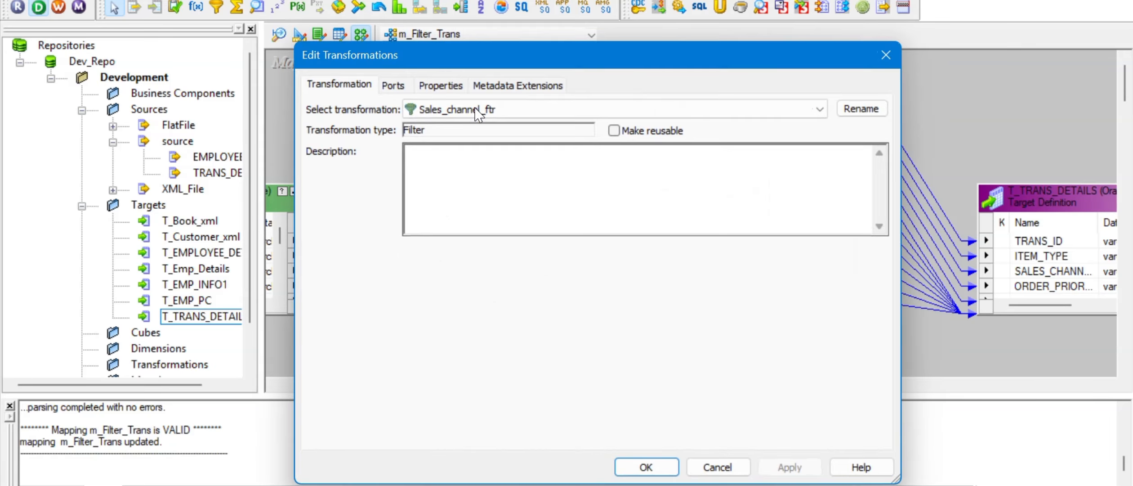
{"action": "left_click", "coordinate": [448, 85]}
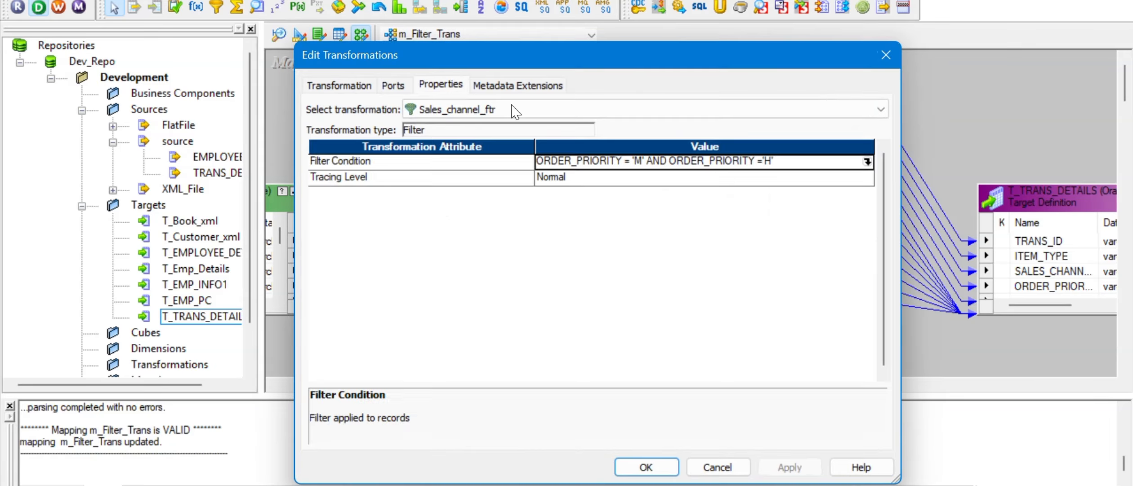
{"action": "left_click", "coordinate": [867, 162]}
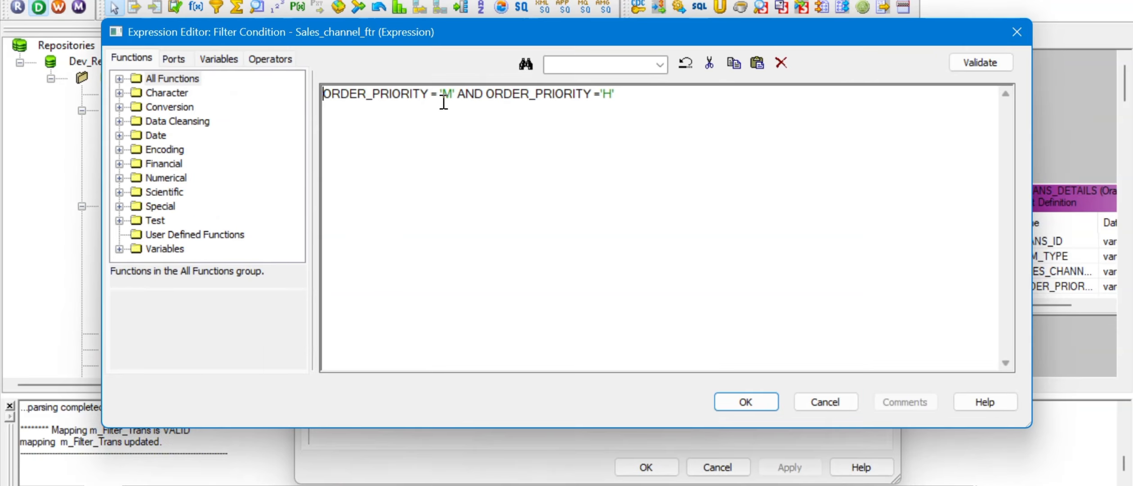
Step: Edit the condition to ORDER_PRIORITY IN ('M','H') and validate it
{"action": "left_click", "coordinate": [602, 94]}
{"action": "left_click", "coordinate": [440, 95]}
{"action": "key", "text": "BackSpace"}
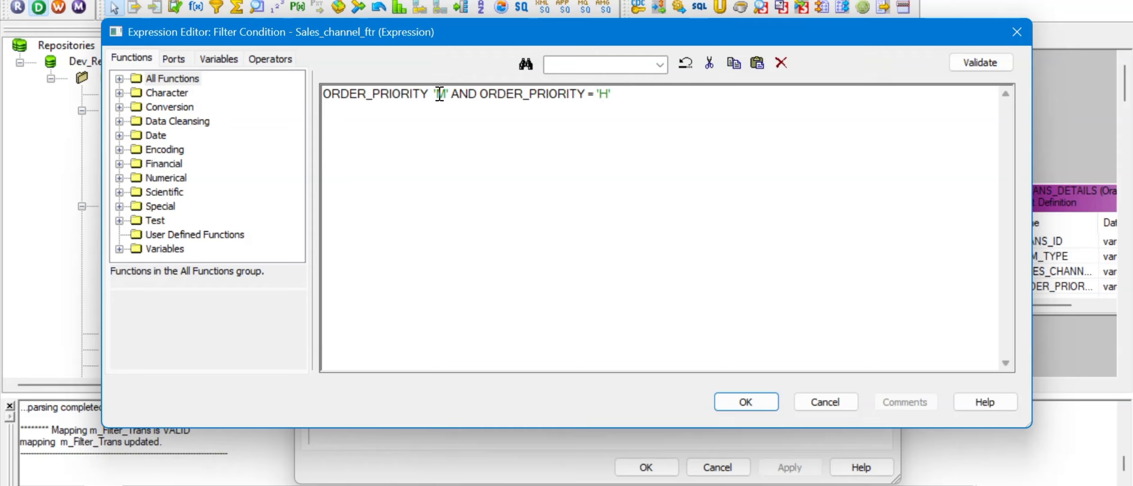
{"action": "type", "text": "IN "}
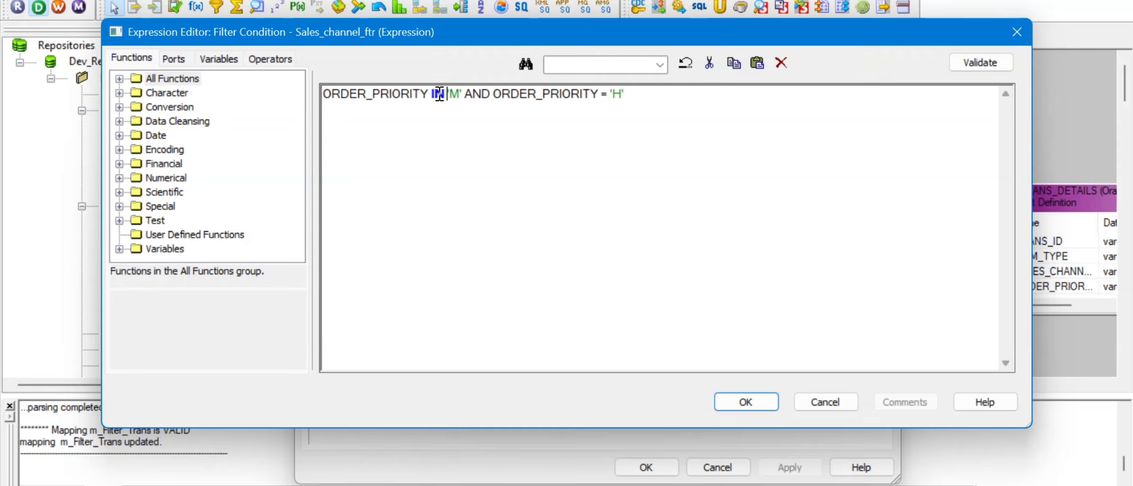
{"action": "type", "text": "("}
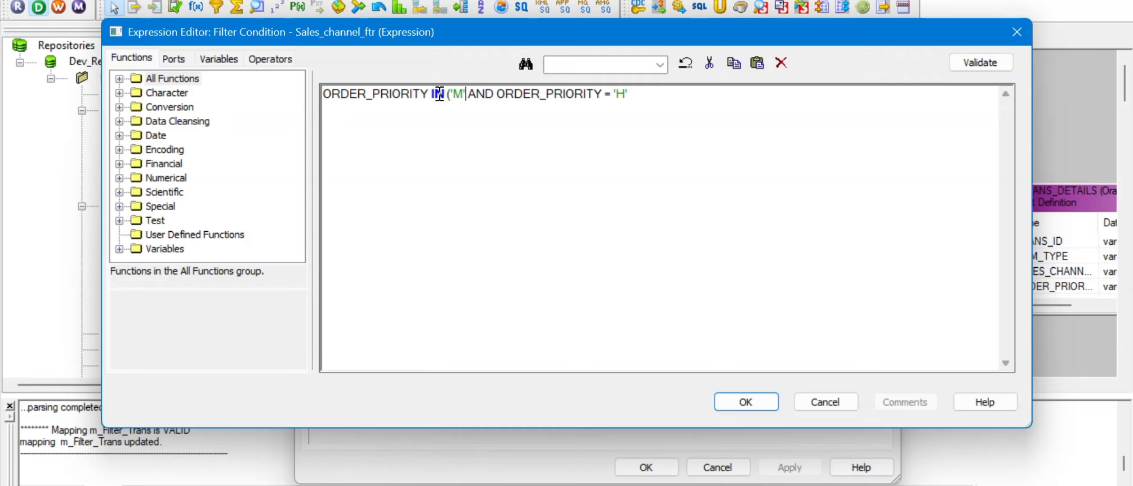
{"action": "key", "text": "shift+Right"}
{"action": "key", "text": "ctrl+shift+Right"}
{"action": "key", "text": "ctrl+shift+Right"}
{"action": "key", "text": "ctrl+shift+Right"}
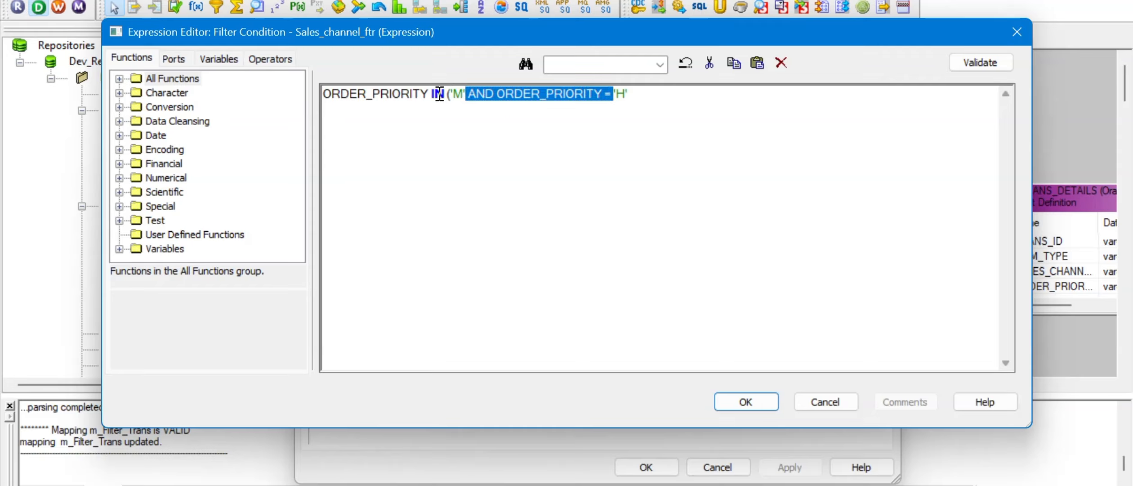
{"action": "type", "text": ","}
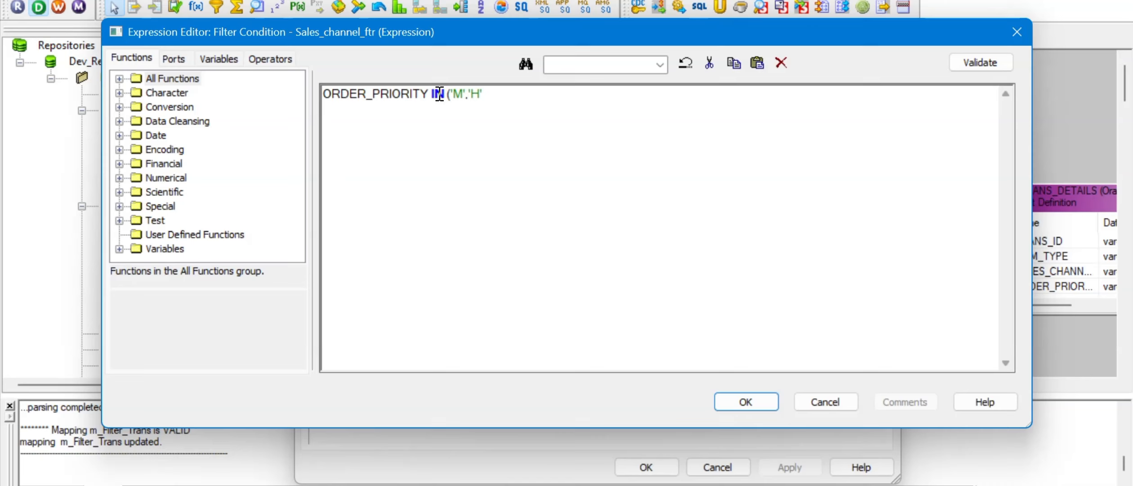
{"action": "left_click", "coordinate": [1002, 66]}
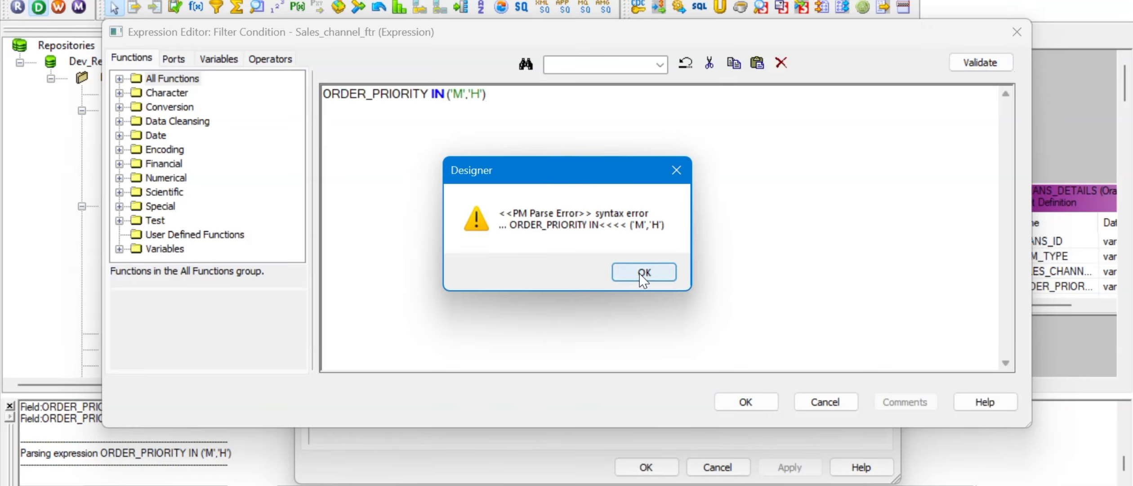
Step: Dismiss the parse error, replace 'IN (' with '=', and put AND between 'M' and 'H'
{"action": "left_click", "coordinate": [644, 272]}
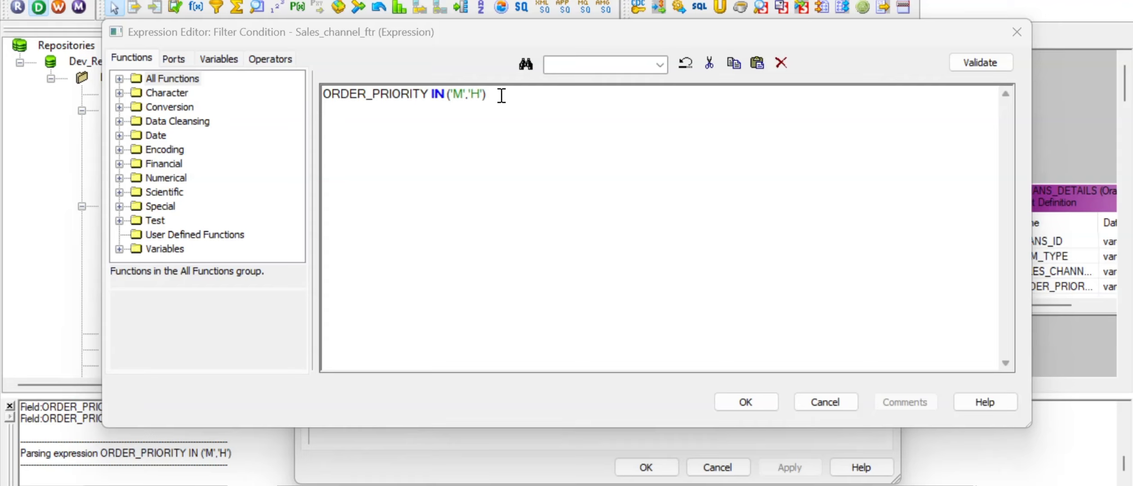
{"action": "left_click", "coordinate": [451, 96]}
{"action": "left_click", "coordinate": [451, 97]}
{"action": "key", "text": "BackSpace"}
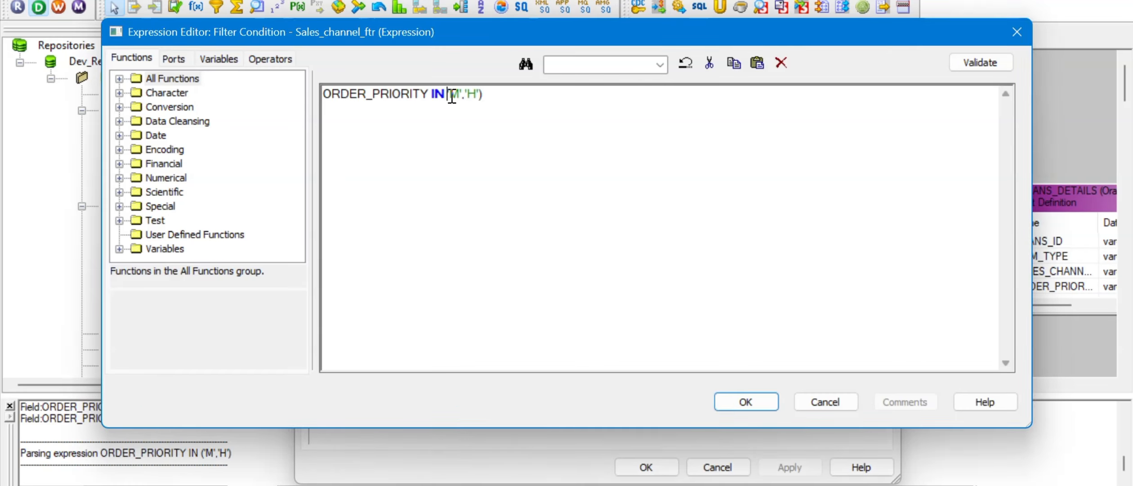
{"action": "key", "text": "BackSpace"}
{"action": "key", "text": "BackSpace"}
{"action": "key", "text": "BackSpace"}
{"action": "type", "text": "="}
{"action": "left_click", "coordinate": [451, 96]}
{"action": "type", "text": "AND"}
Step: Paste 'ORDER_PRIORITY =' before 'H' and remove the leftover closing parenthesis
{"action": "left_click_drag", "start_coordinate": [437, 96], "coordinate": [312, 96]}
{"action": "key", "text": "ctrl+c"}
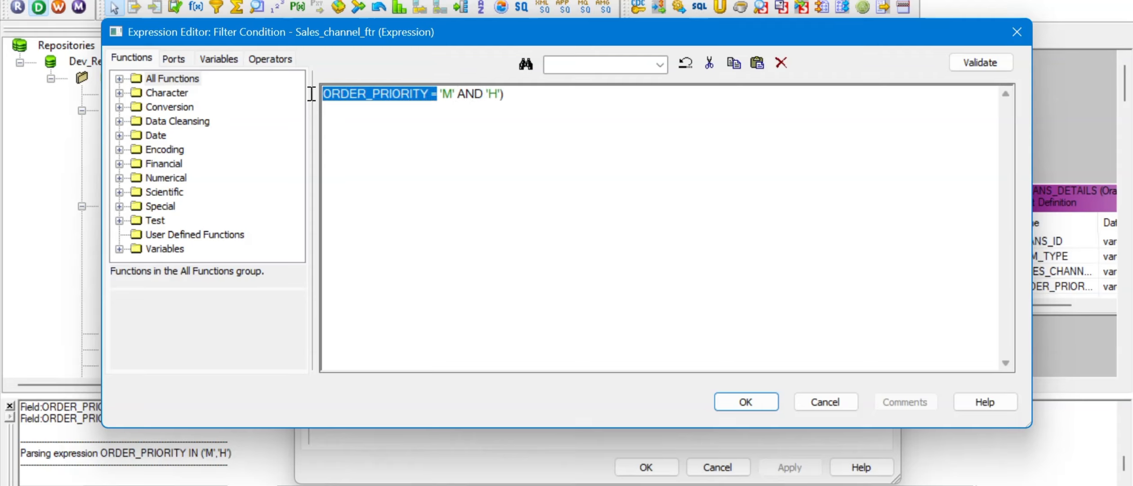
{"action": "left_click", "coordinate": [487, 95]}
{"action": "key", "text": "ctrl+v"}
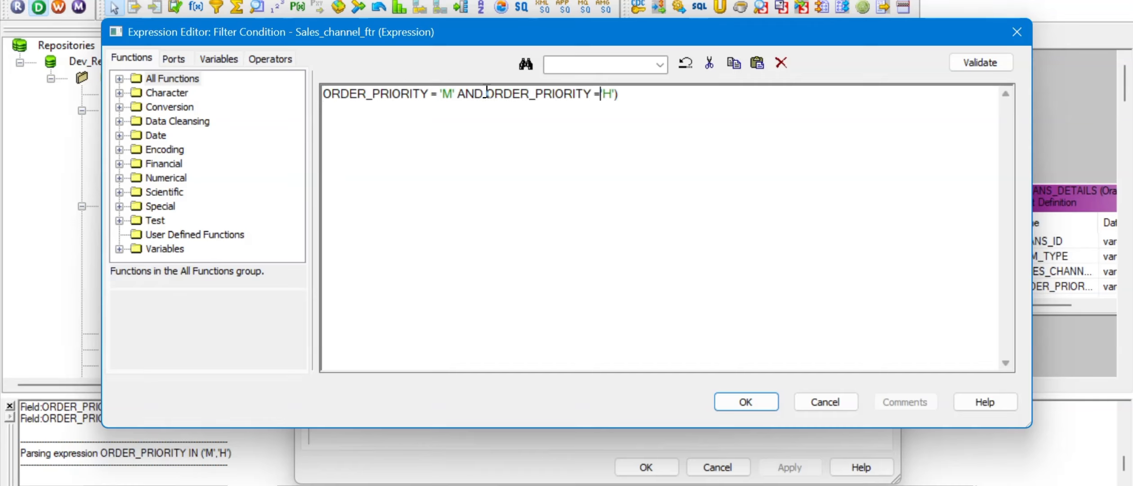
{"action": "key", "text": "End"}
{"action": "key", "text": "BackSpace"}
Step: Validate the condition, close the editor and filter settings, and save m_Filter_Trans
{"action": "left_click", "coordinate": [979, 67]}
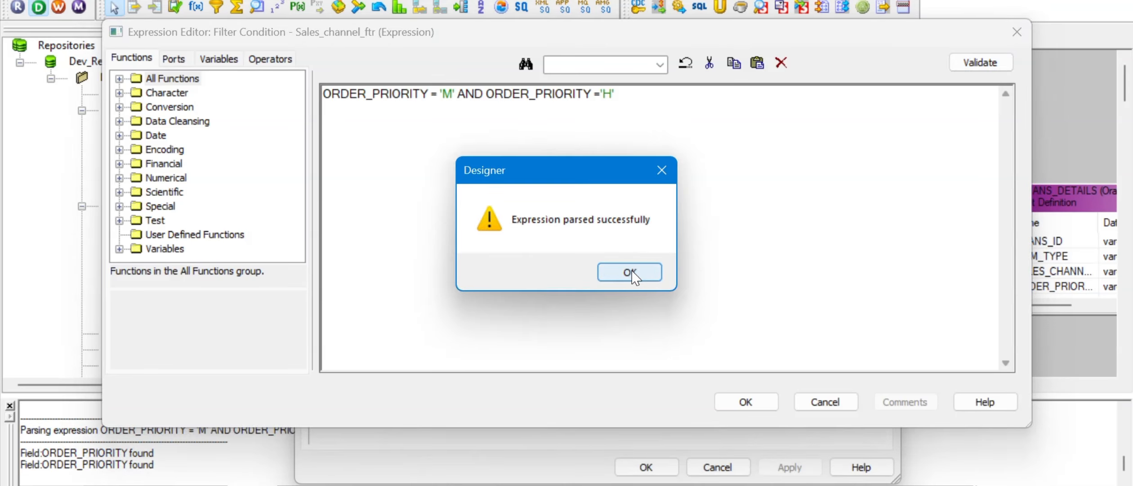
{"action": "left_click", "coordinate": [629, 272]}
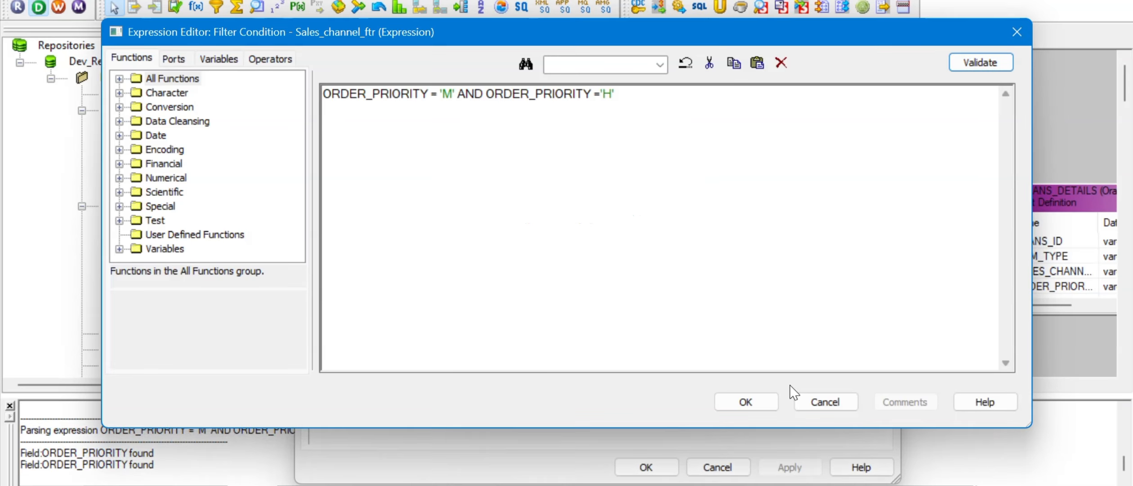
{"action": "left_click", "coordinate": [745, 401]}
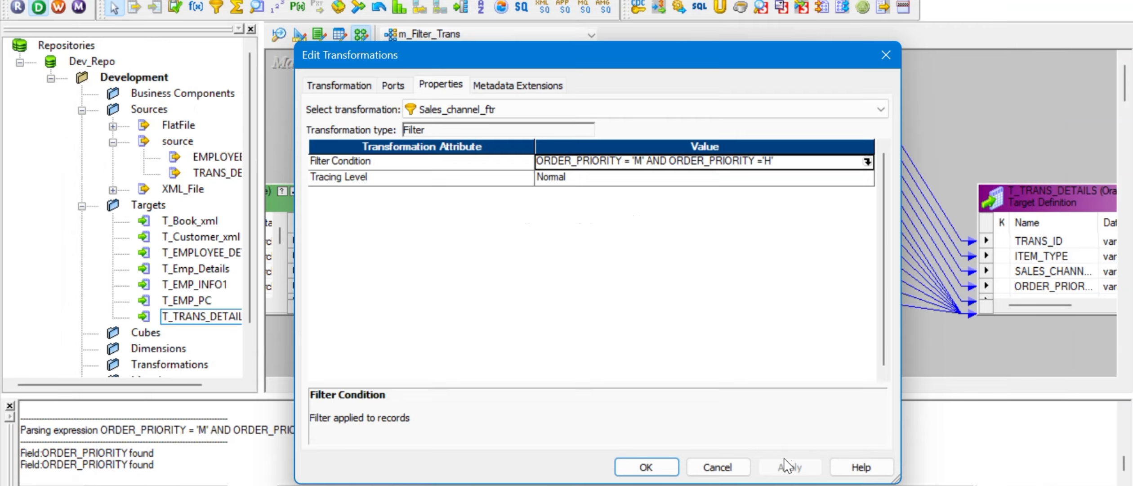
{"action": "left_click", "coordinate": [646, 468]}
{"action": "key", "text": "ctrl+s"}
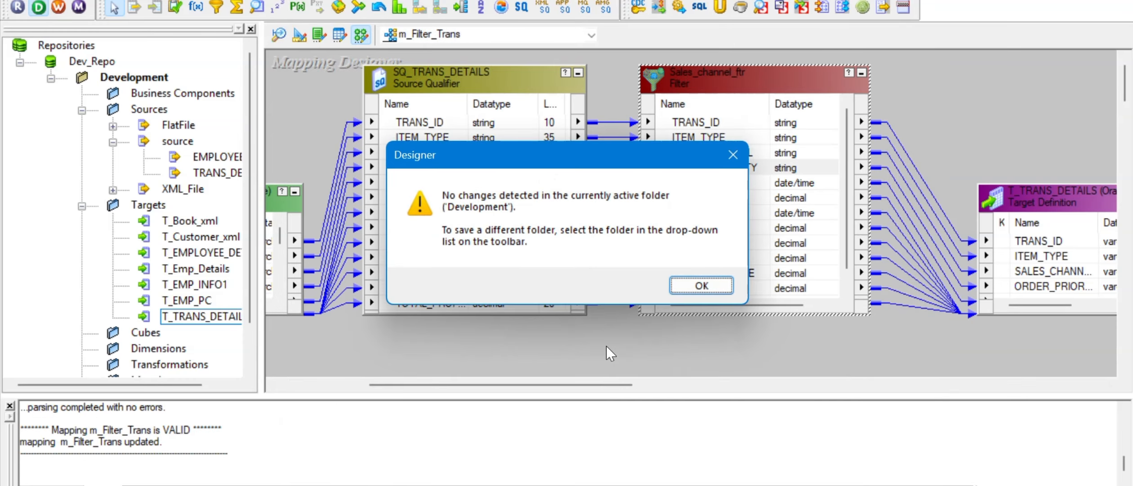
Step: Dismiss the no-changes message and compare against the OR query in SQL Developer
{"action": "left_click", "coordinate": [695, 287]}
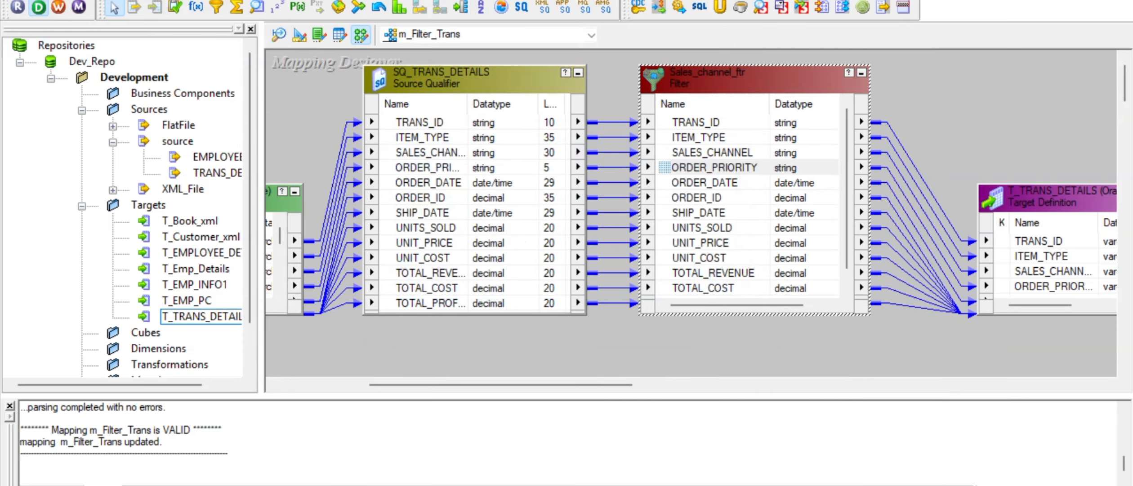
{"action": "key", "text": "alt+Tab"}
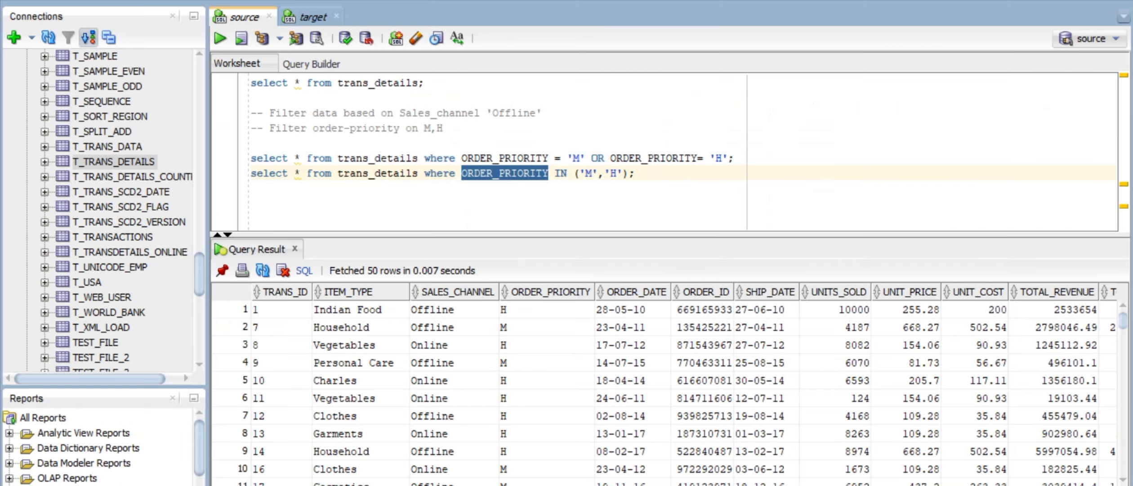
{"action": "left_click", "coordinate": [661, 174]}
{"action": "key", "text": "alt+Tab"}
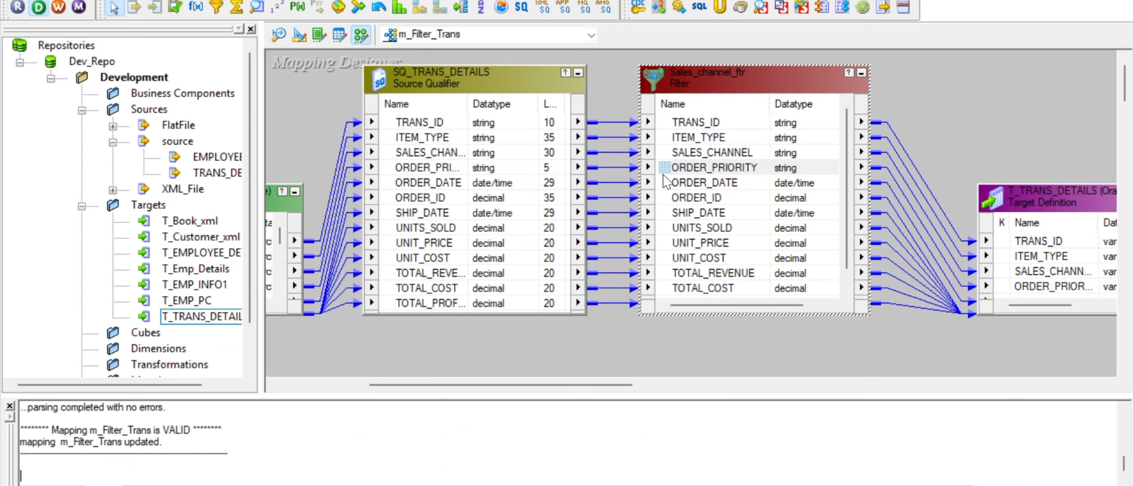
Step: Replace AND with OR in the Sales_channel_ftr filter condition
{"action": "left_click", "coordinate": [727, 90]}
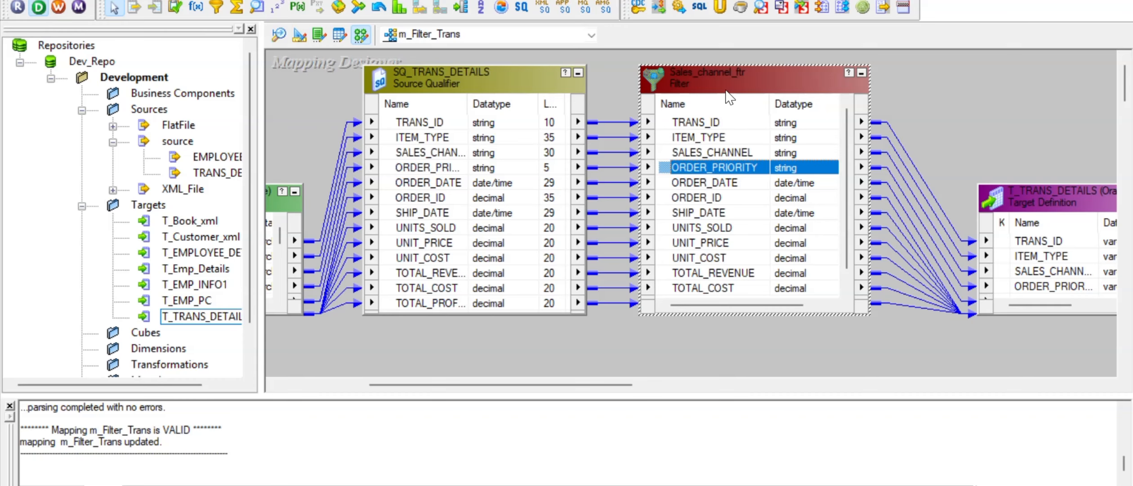
{"action": "double_click", "coordinate": [727, 91]}
{"action": "left_click", "coordinate": [460, 86]}
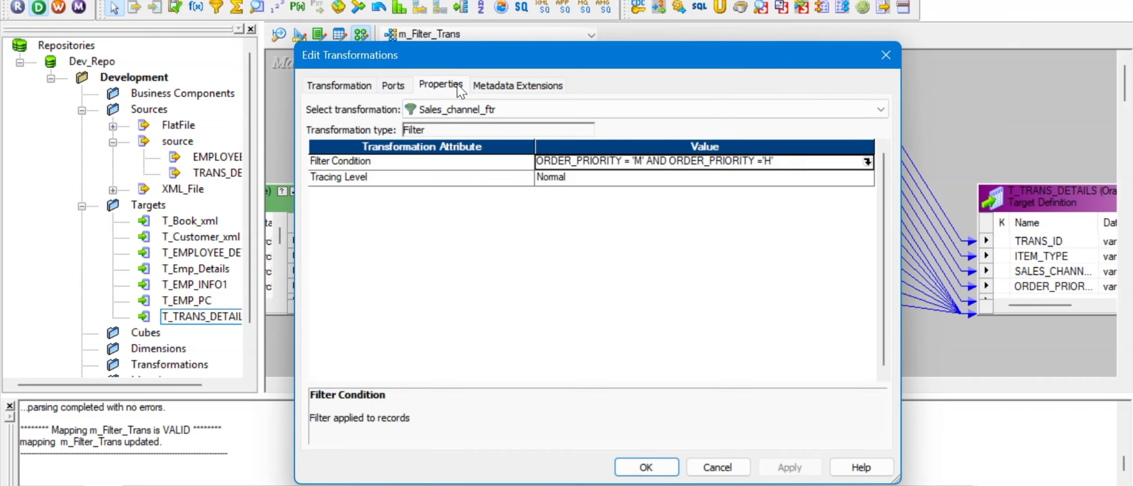
{"action": "left_click", "coordinate": [867, 161]}
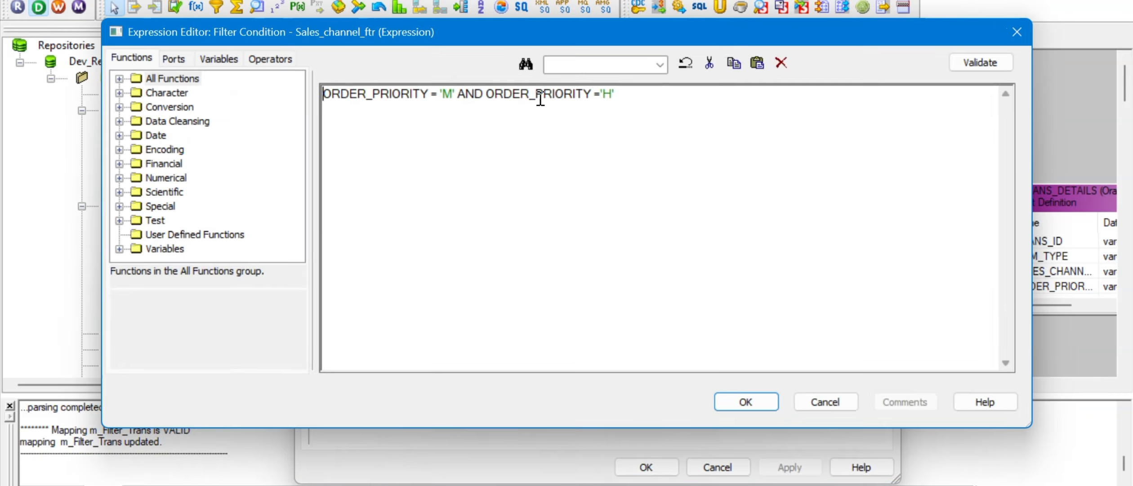
{"action": "left_click", "coordinate": [536, 94]}
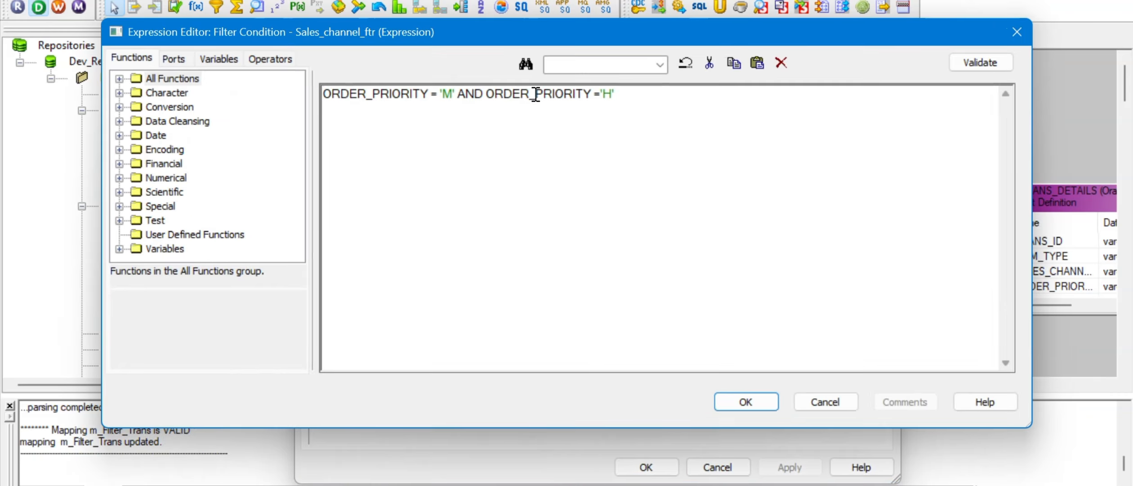
{"action": "left_click", "coordinate": [485, 95]}
{"action": "key", "text": "BackSpace"}
{"action": "key", "text": "BackSpace"}
{"action": "key", "text": "BackSpace"}
{"action": "type", "text": "OR"}
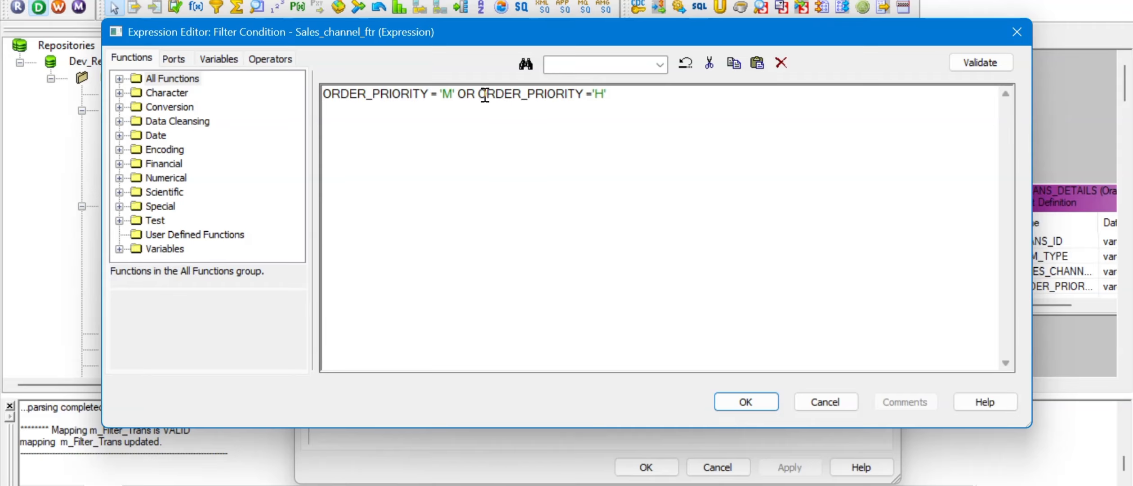
Step: Validate ORDER_PRIORITY = 'M' OR ORDER_PRIORITY = 'H' and apply it to the filter
{"action": "left_click", "coordinate": [980, 62]}
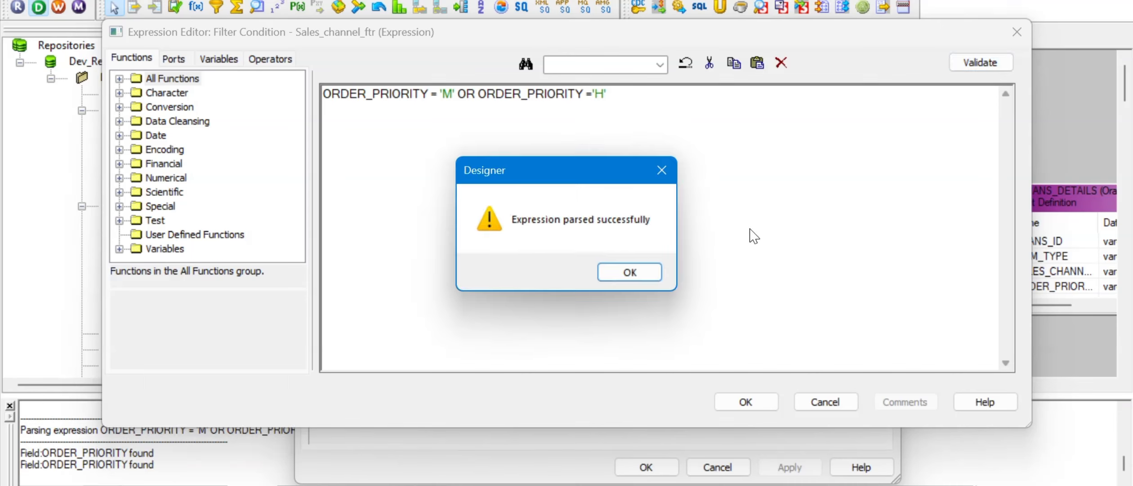
{"action": "left_click", "coordinate": [636, 275]}
{"action": "left_click", "coordinate": [756, 402]}
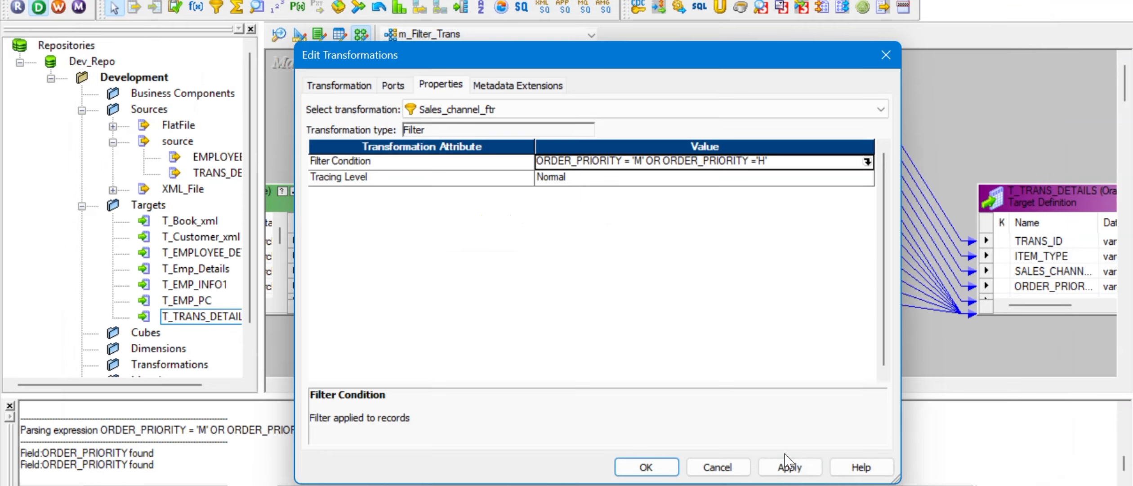
{"action": "left_click", "coordinate": [784, 463]}
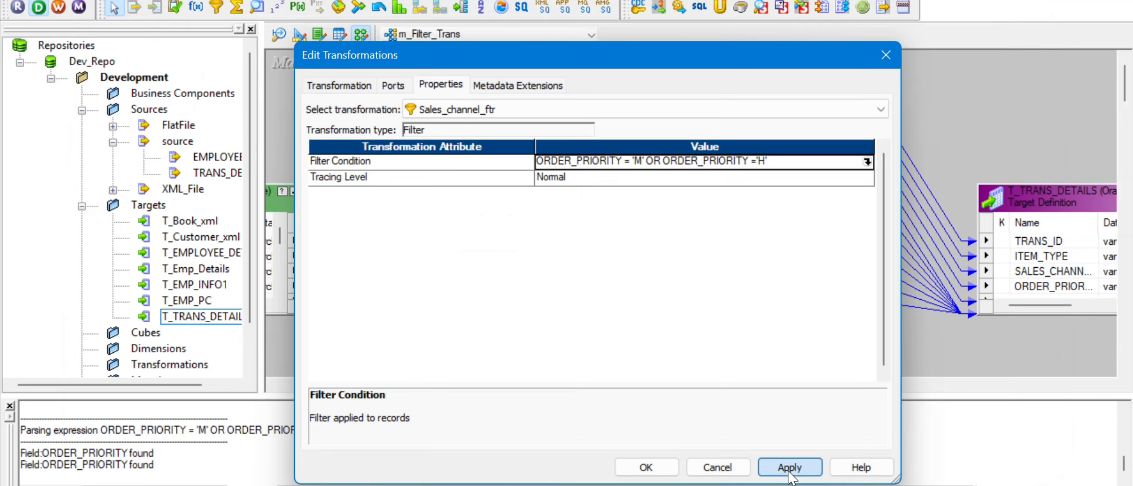
{"action": "left_click", "coordinate": [652, 463]}
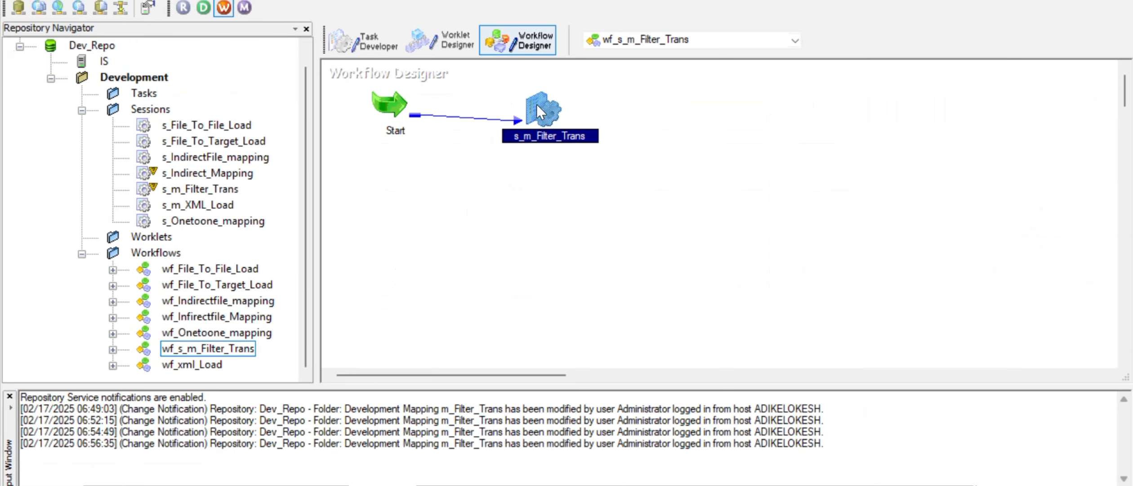
Step: Refresh the s_m_Filter_Trans session with the updated mapping and save the workflow
{"action": "right_click", "coordinate": [539, 110]}
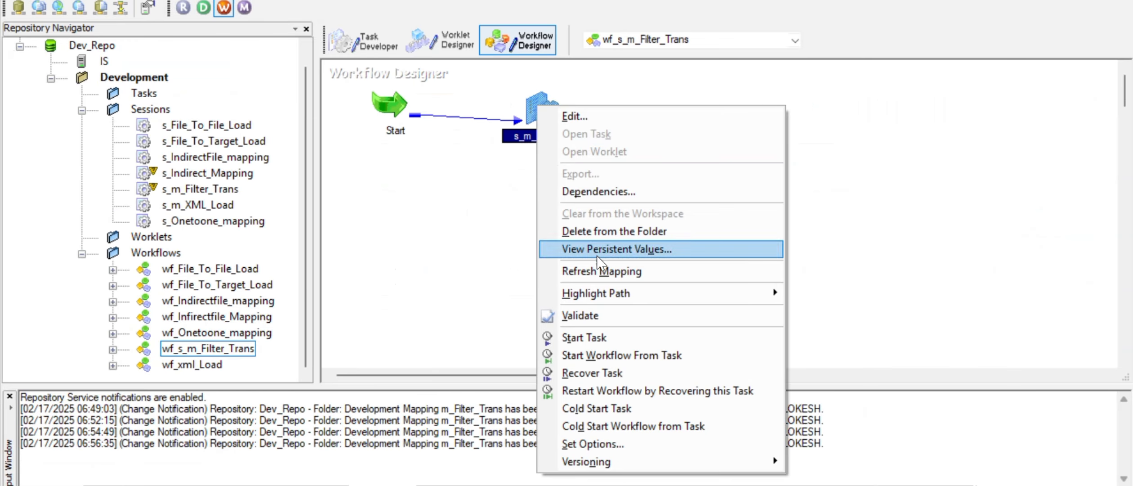
{"action": "left_click", "coordinate": [602, 271]}
{"action": "key", "text": "ctrl+s"}
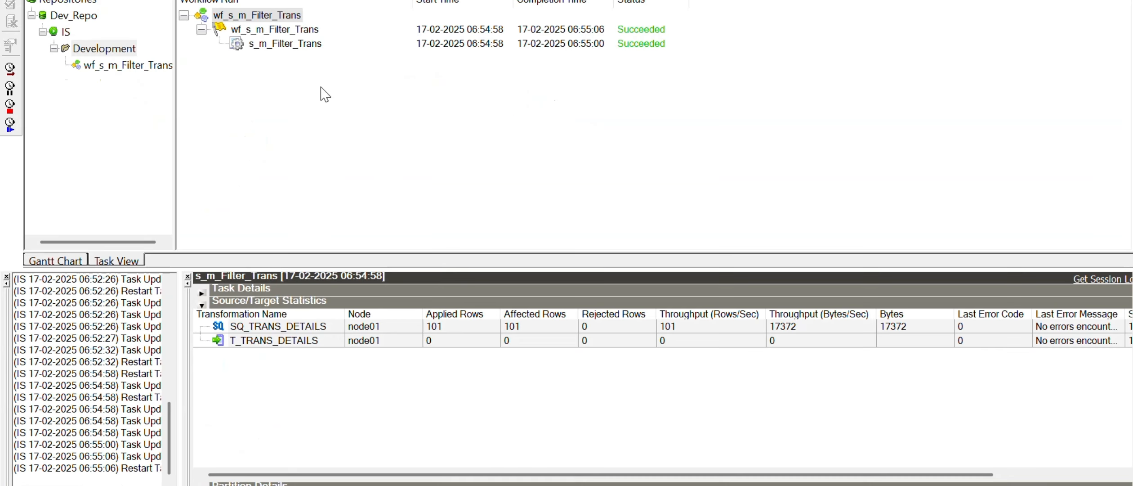
Step: Restart s_m_Filter_Trans and confirm 53 of 101 rows loaded into T_TRANS_DETAILS
{"action": "right_click", "coordinate": [288, 45]}
{"action": "left_click", "coordinate": [346, 79]}
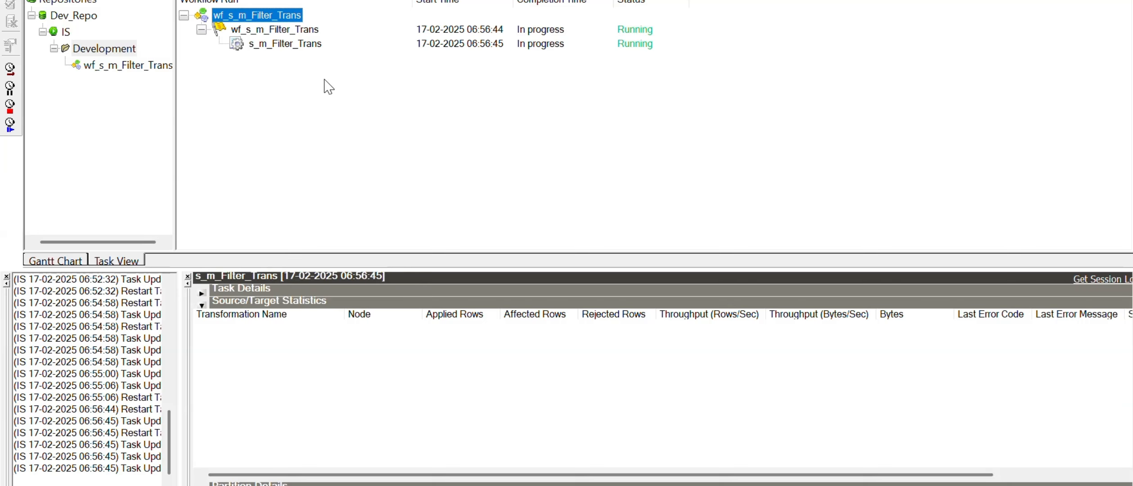
{"action": "left_click", "coordinate": [307, 44]}
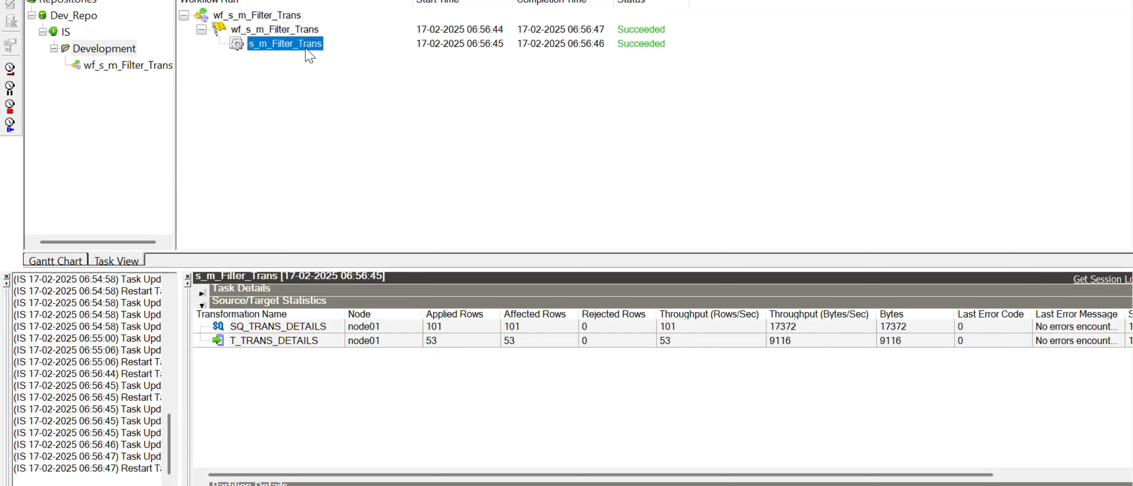
{"action": "left_click", "coordinate": [417, 343]}
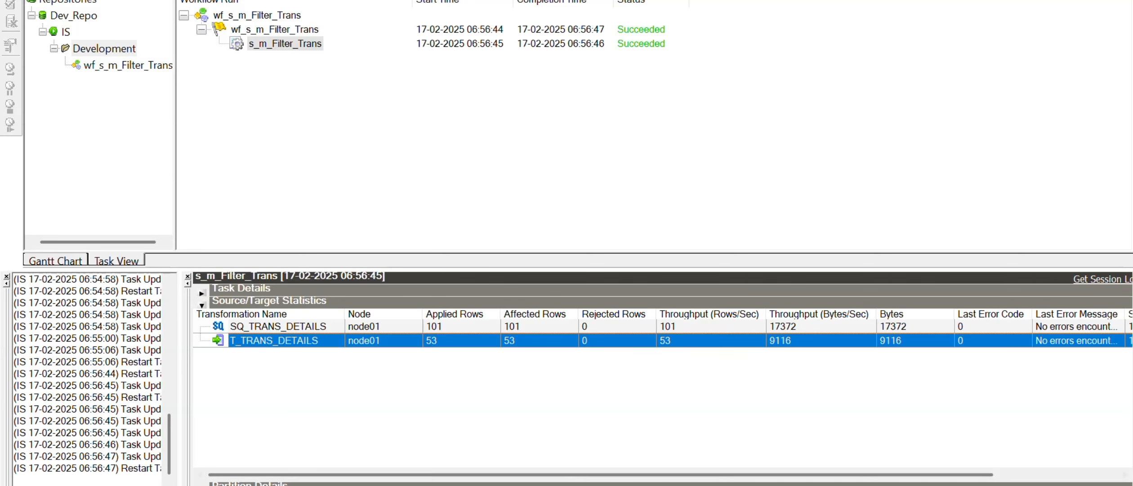
{"action": "left_click", "coordinate": [593, 485]}
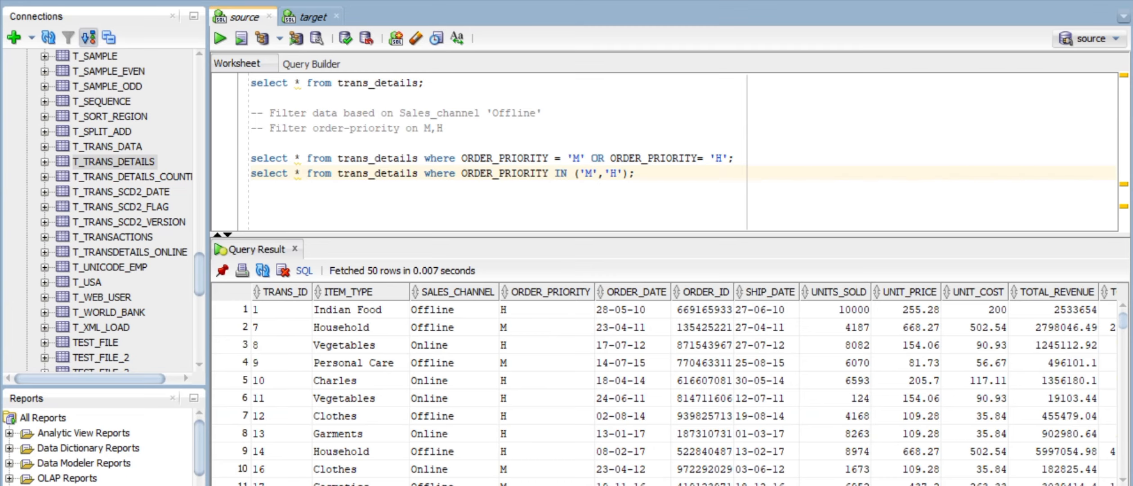
Step: Count the rows returned by the source query's ORDER_PRIORITY OR condition: 53
{"action": "double_click", "coordinate": [599, 159]}
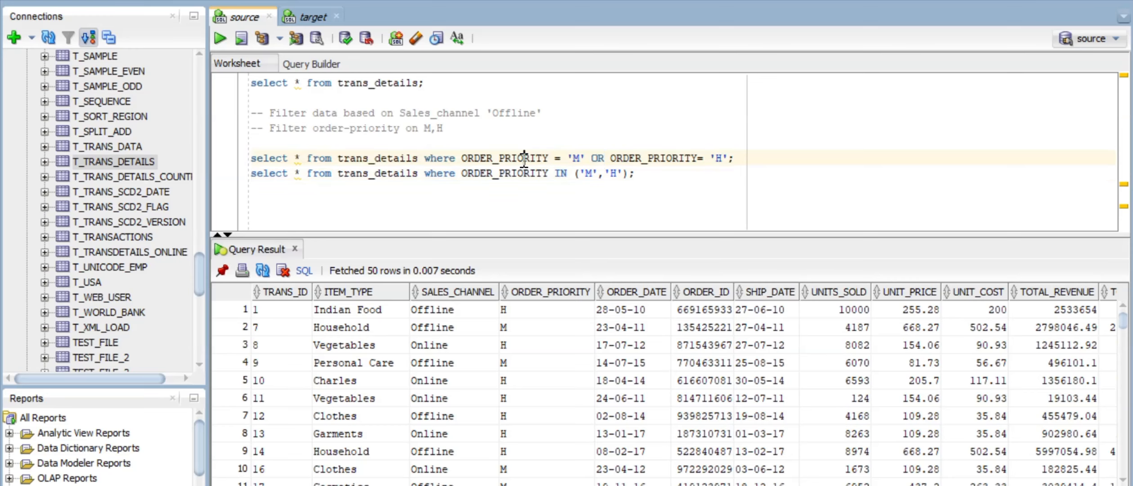
{"action": "left_click_drag", "start_coordinate": [525, 158], "coordinate": [638, 155]}
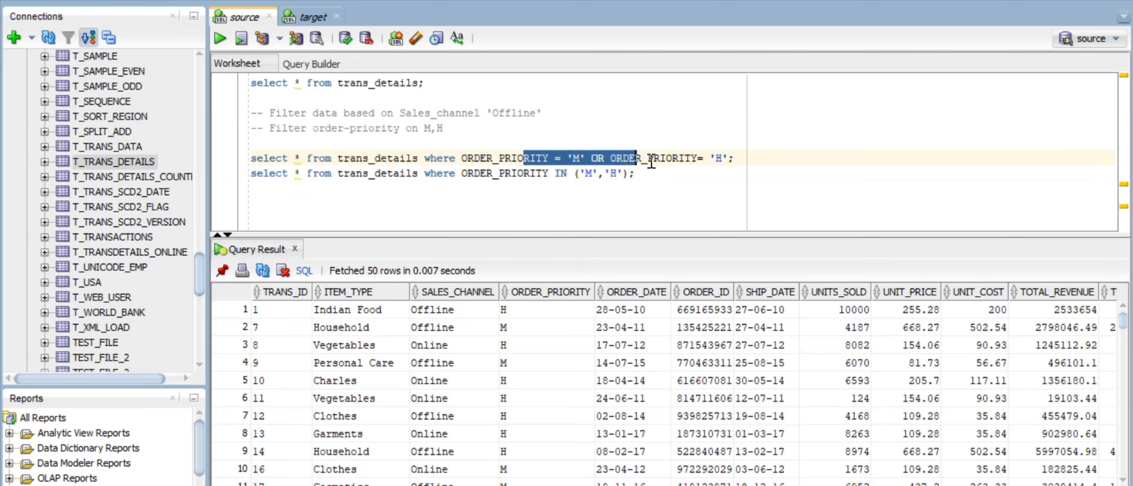
{"action": "left_click", "coordinate": [648, 158]}
{"action": "left_click_drag", "start_coordinate": [727, 158], "coordinate": [463, 157]}
{"action": "left_click_drag", "start_coordinate": [542, 314], "coordinate": [543, 380]}
{"action": "left_click", "coordinate": [450, 365]}
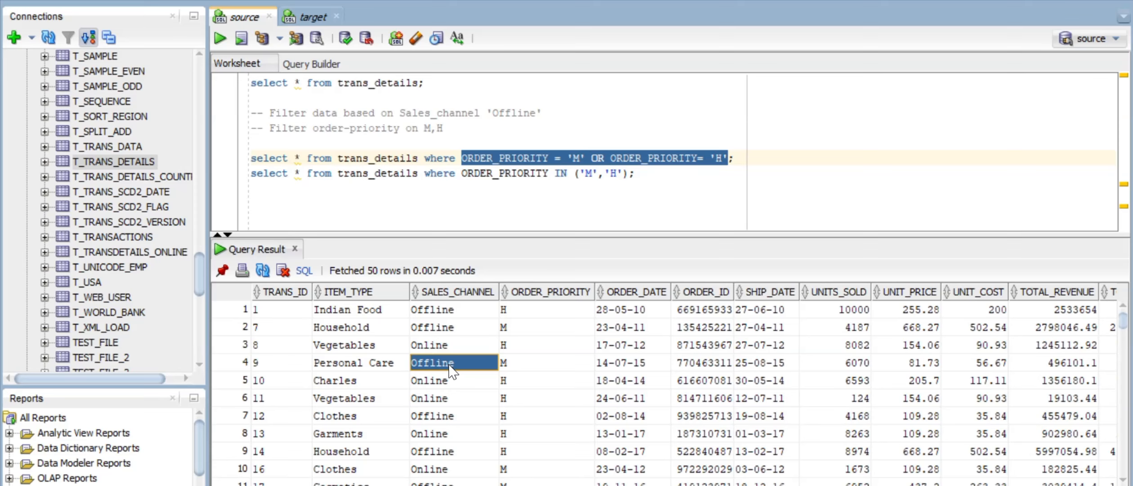
{"action": "right_click", "coordinate": [451, 371]}
{"action": "left_click", "coordinate": [504, 430]}
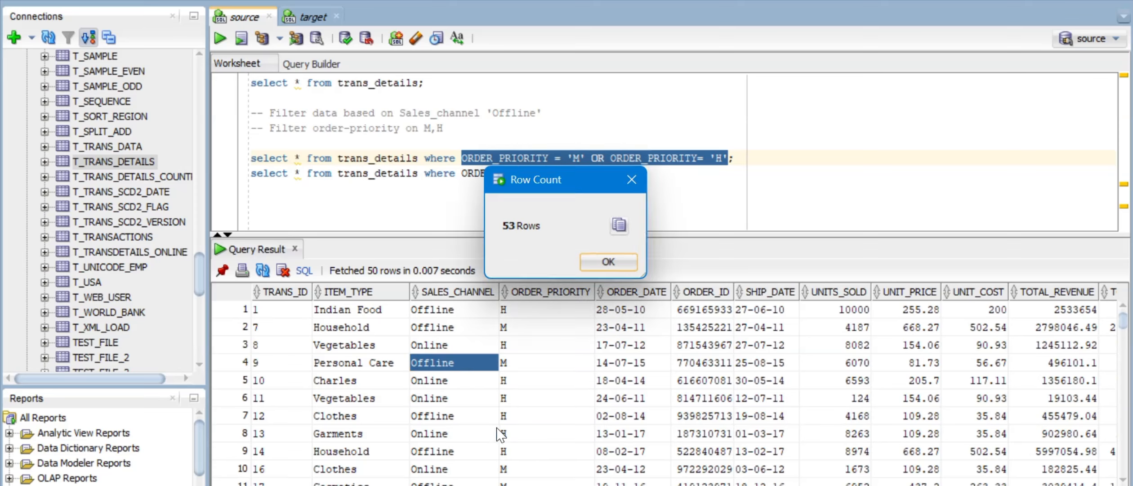
{"action": "left_click", "coordinate": [614, 269]}
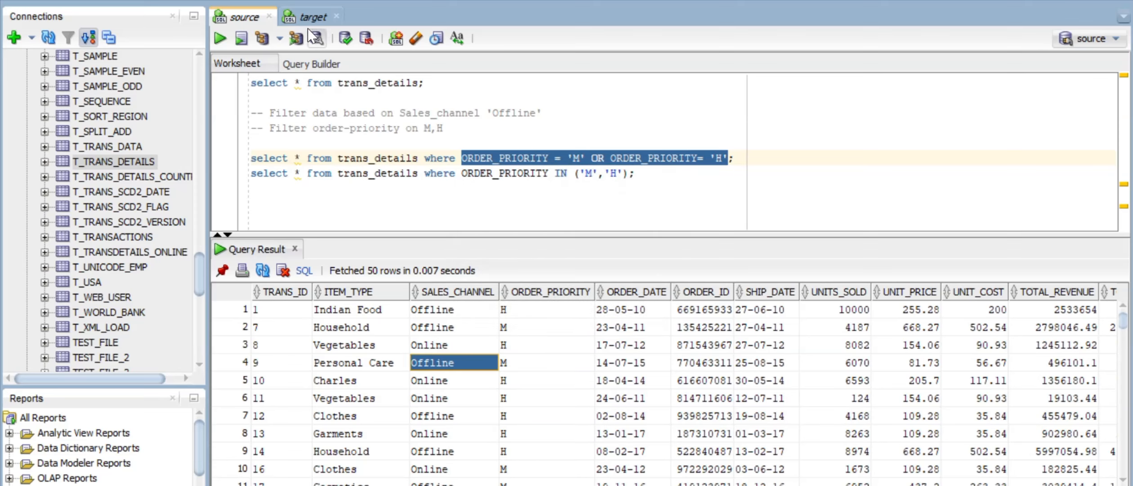
Step: Rerun select * from t_trans_details, check M/H priorities, and count 53 loaded rows
{"action": "left_click", "coordinate": [311, 17]}
{"action": "left_click", "coordinate": [325, 88]}
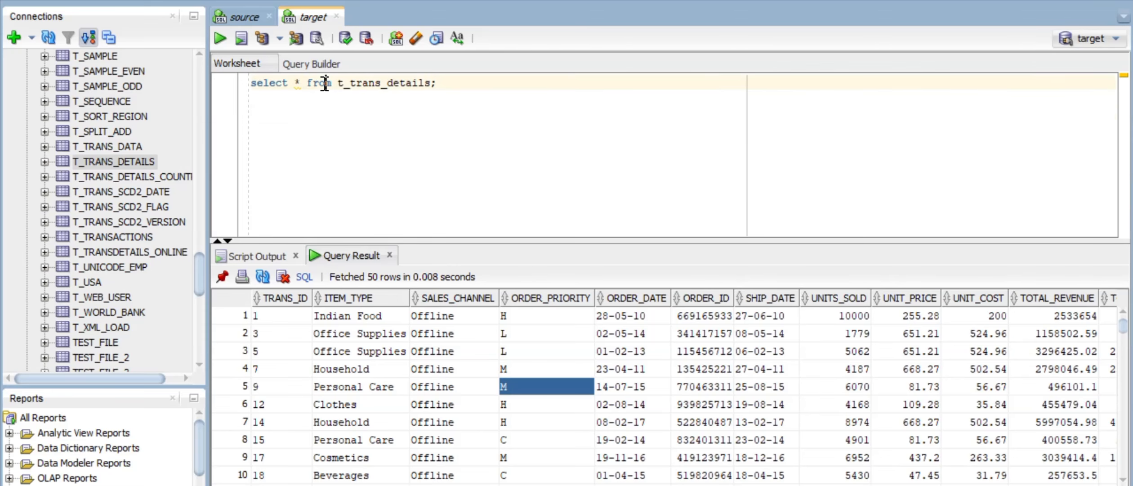
{"action": "left_click", "coordinate": [218, 38]}
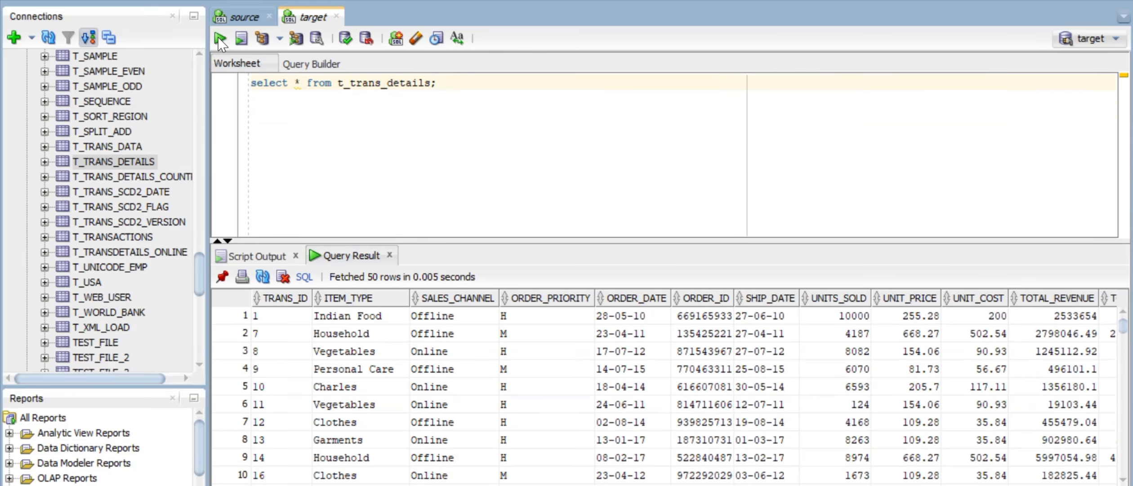
{"action": "left_click_drag", "start_coordinate": [462, 321], "coordinate": [455, 426]}
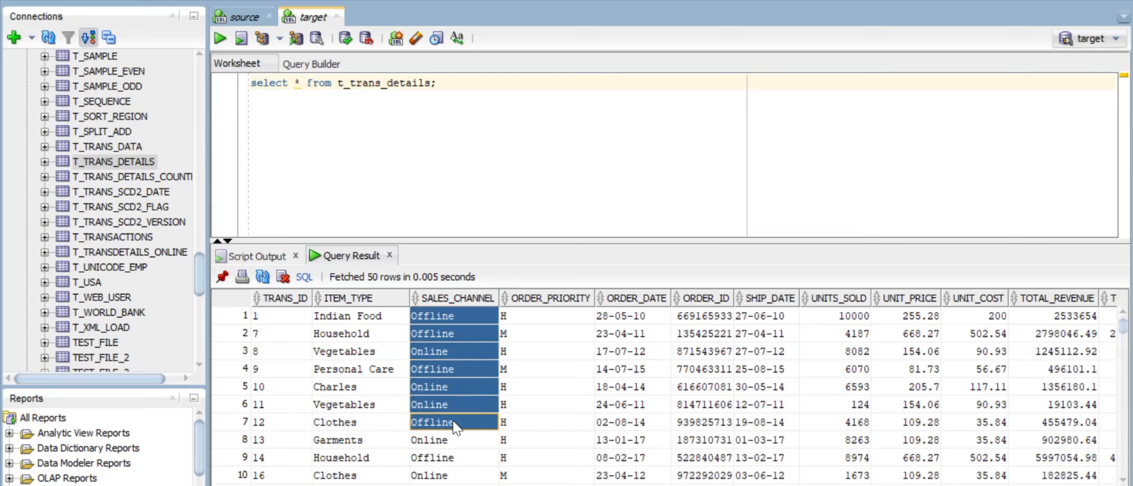
{"action": "left_click", "coordinate": [553, 317]}
{"action": "left_click", "coordinate": [537, 335]}
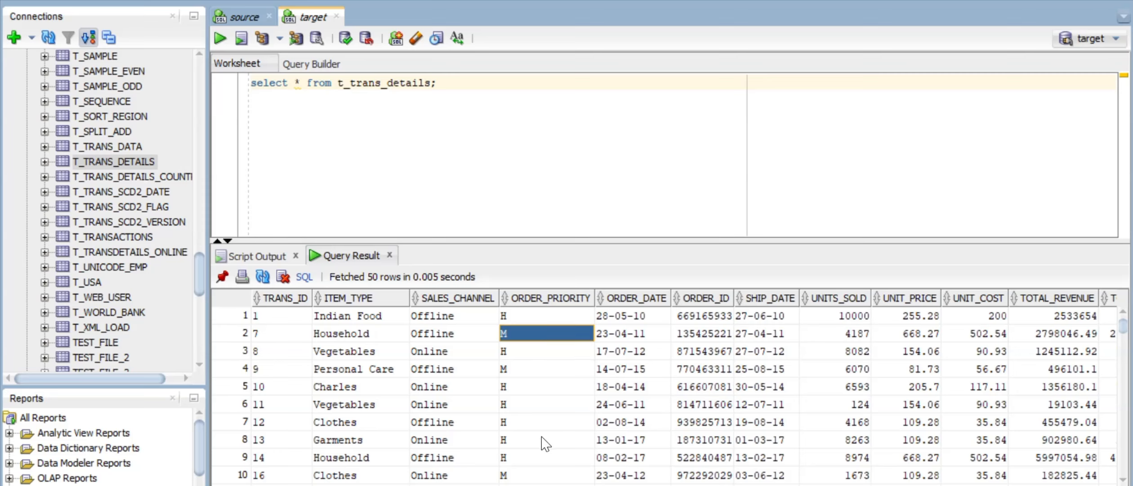
{"action": "left_click_drag", "start_coordinate": [542, 439], "coordinate": [557, 353]}
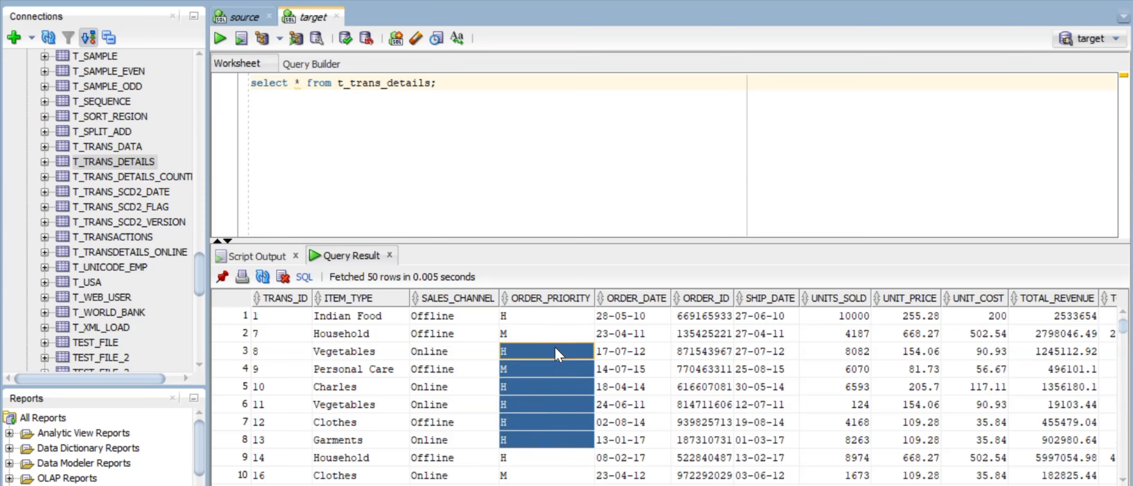
{"action": "right_click", "coordinate": [386, 336]}
{"action": "left_click", "coordinate": [434, 401]}
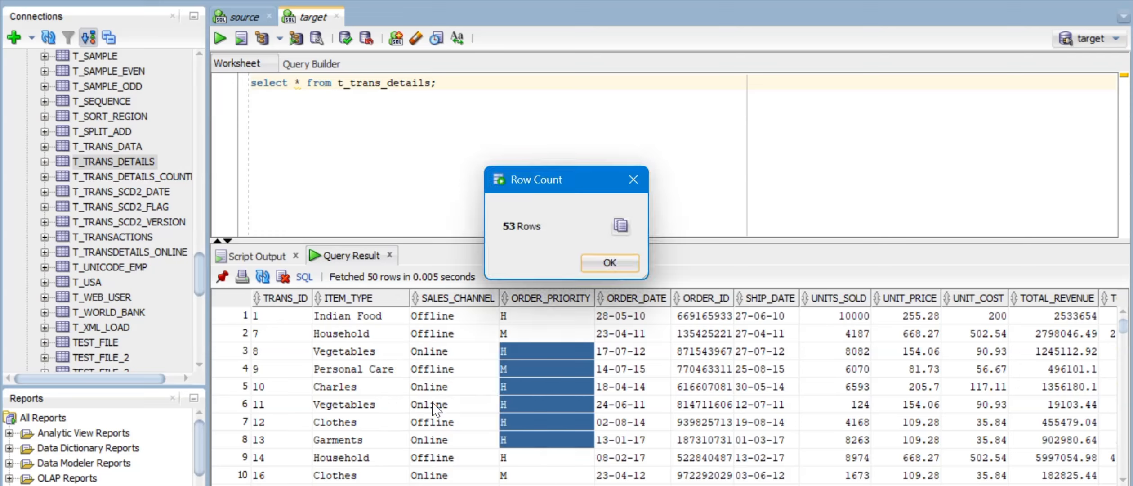
{"action": "left_click", "coordinate": [611, 263]}
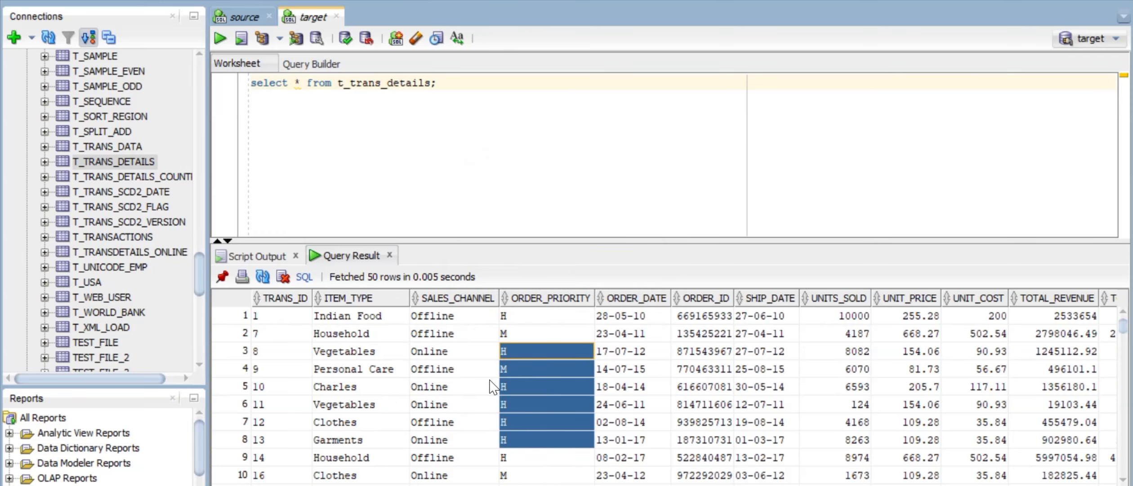
{"action": "left_click", "coordinate": [489, 381]}
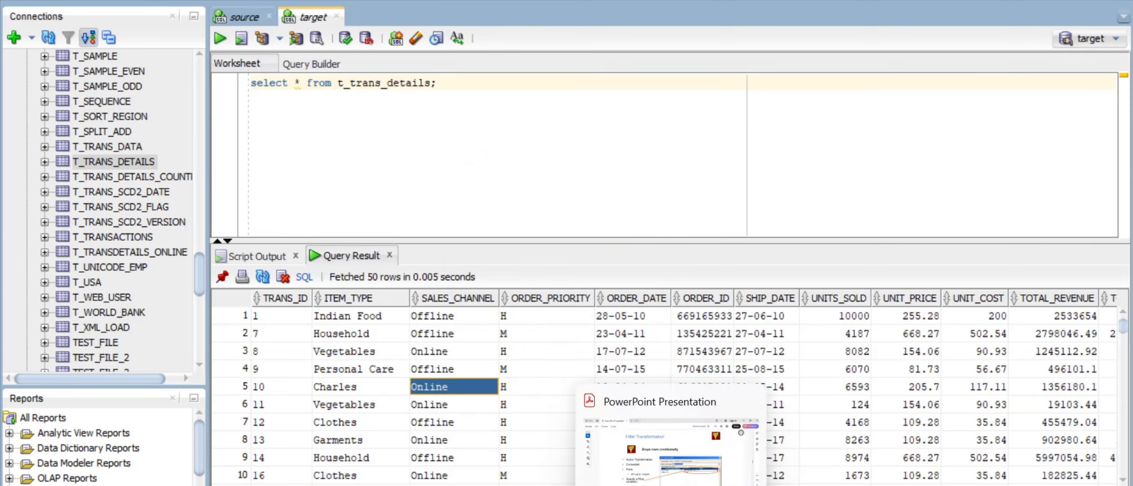
{"action": "left_click", "coordinate": [755, 485]}
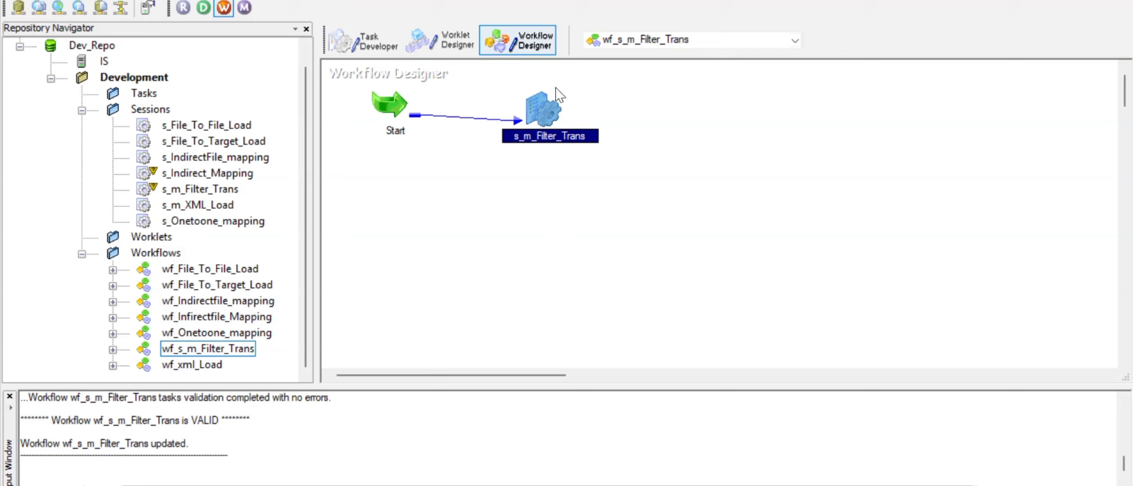
{"action": "left_click", "coordinate": [623, 185]}
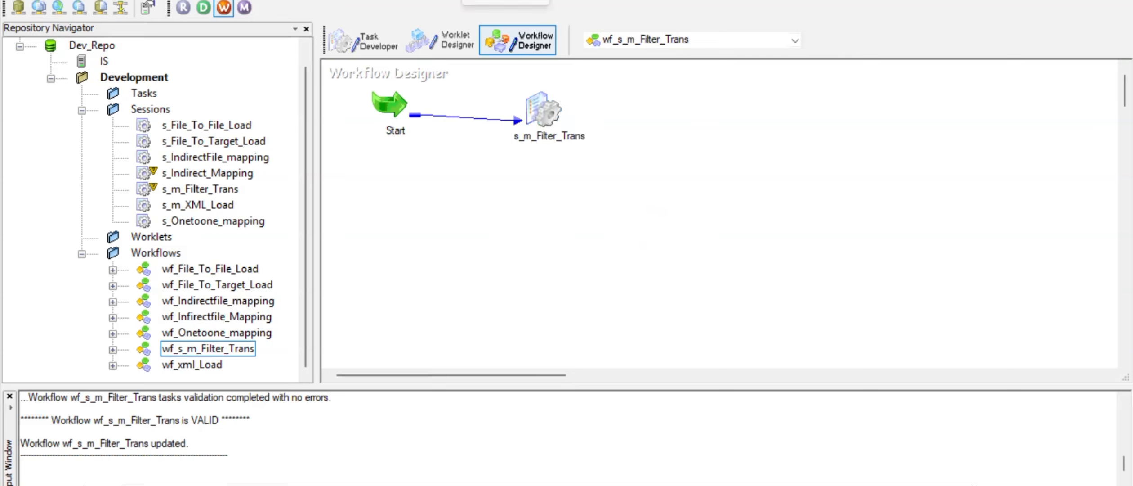